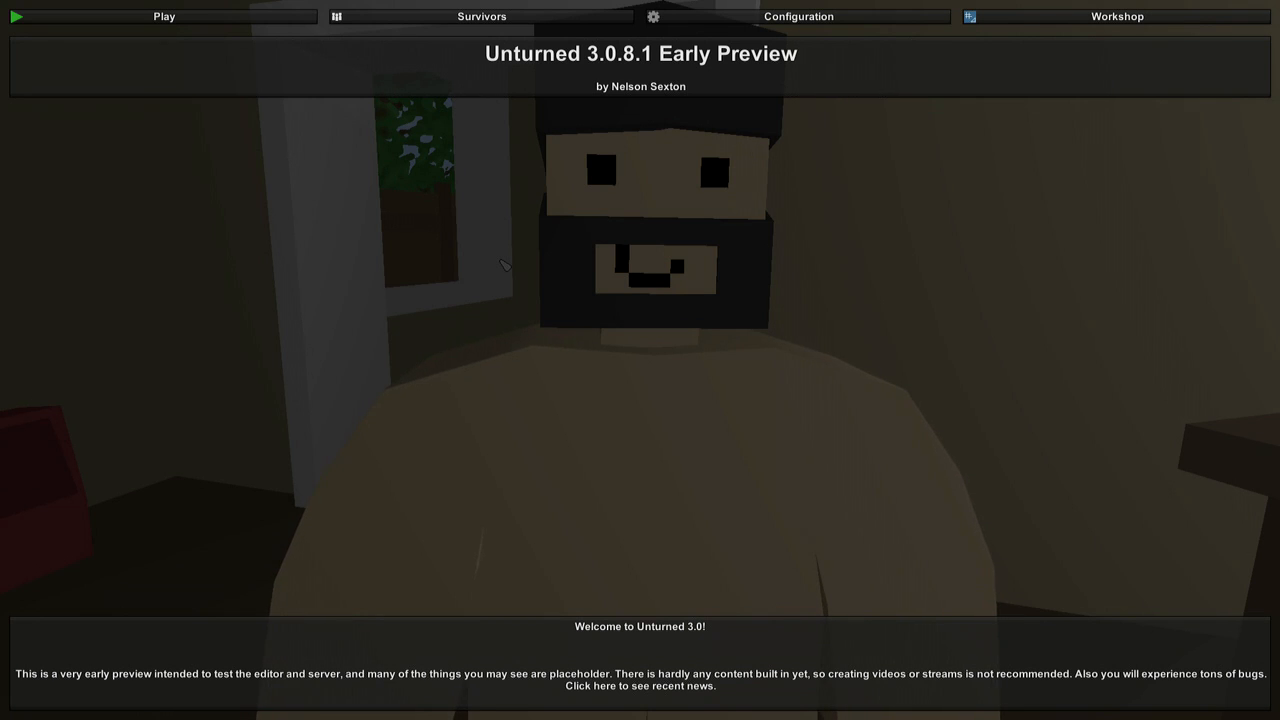
Create a 1024m x 1024m map named MeLikeBigBoom in the workshop map editor and open it for editing.
left_click(1048, 20)
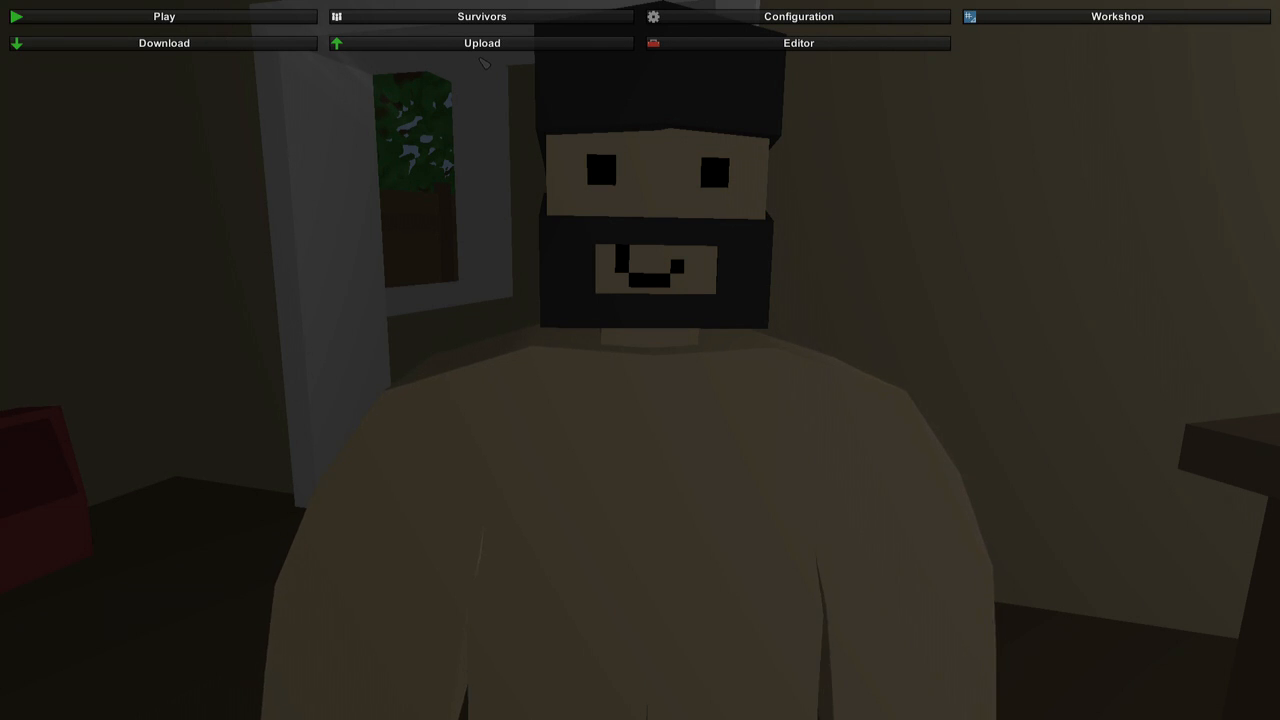
left_click(650, 43)
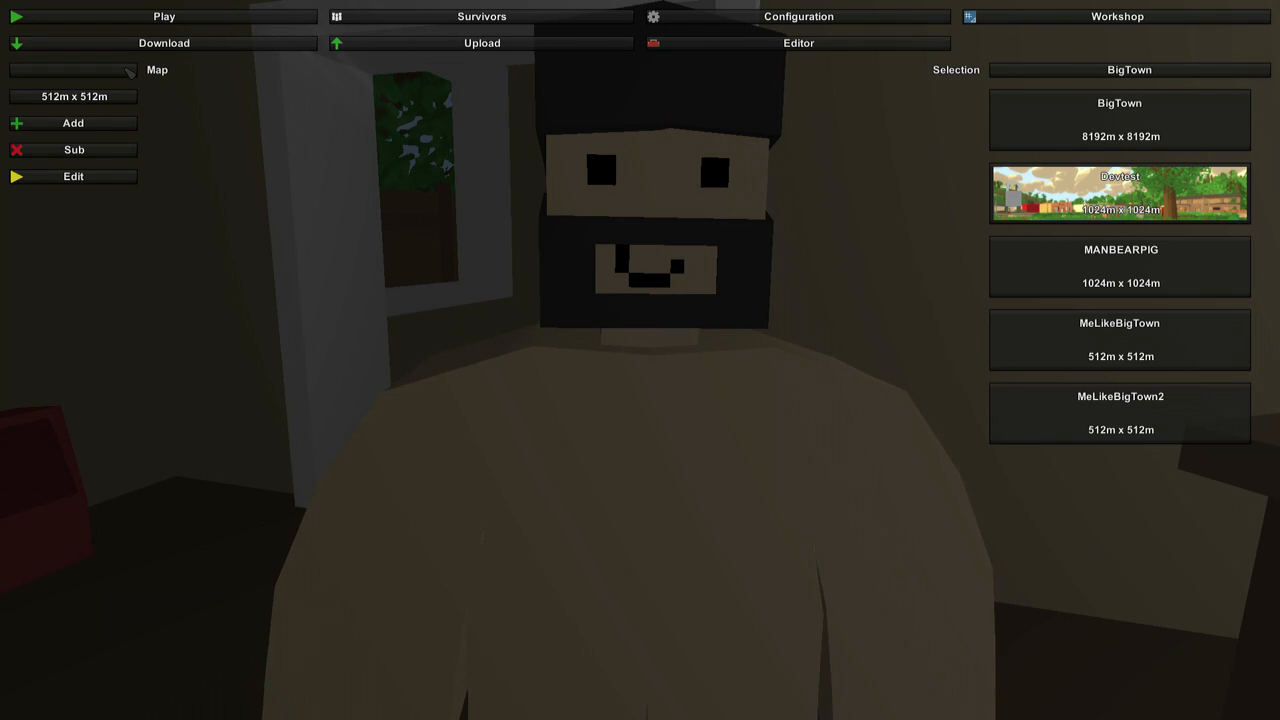
left_click(126, 68)
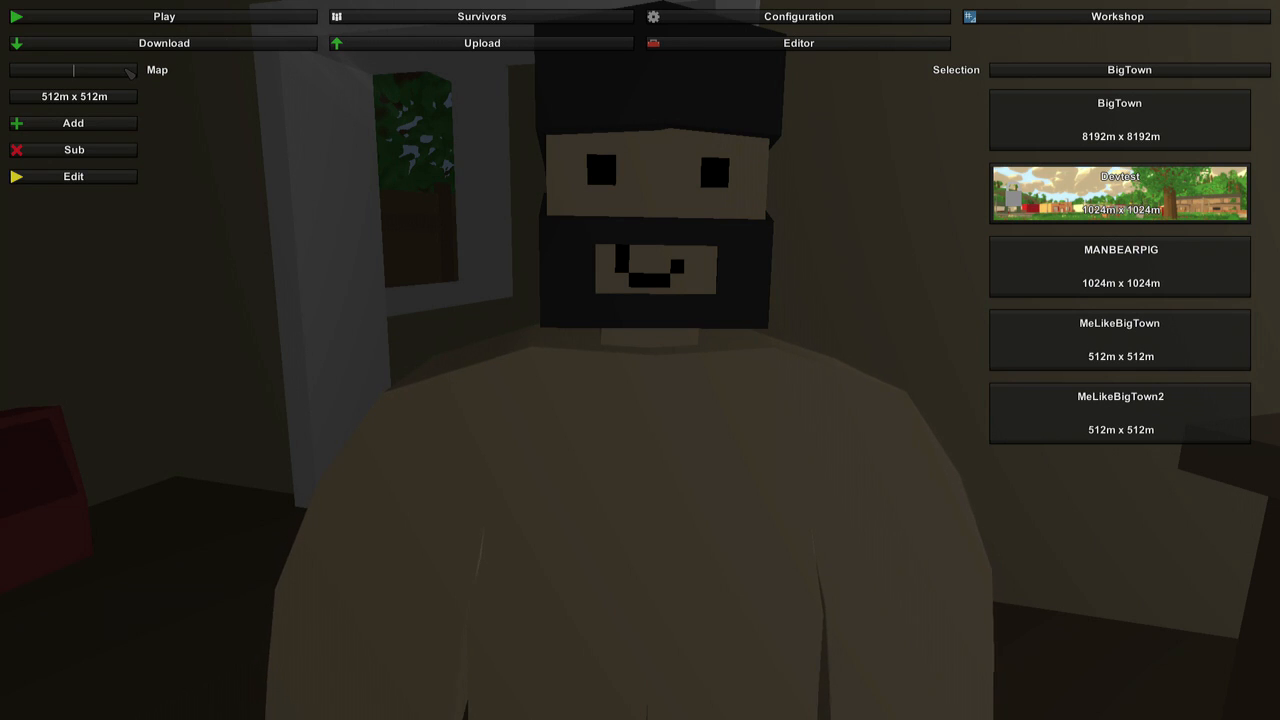
type("MeLikeBigBoom")
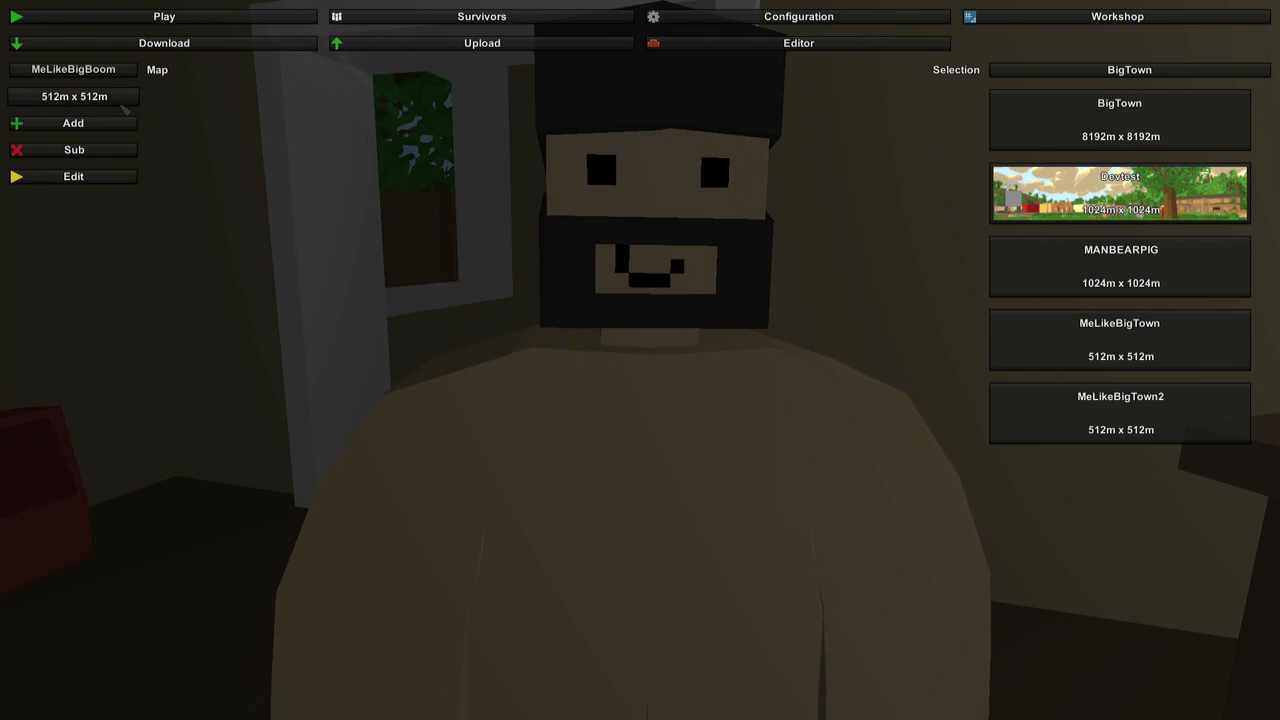
left_click(120, 101)
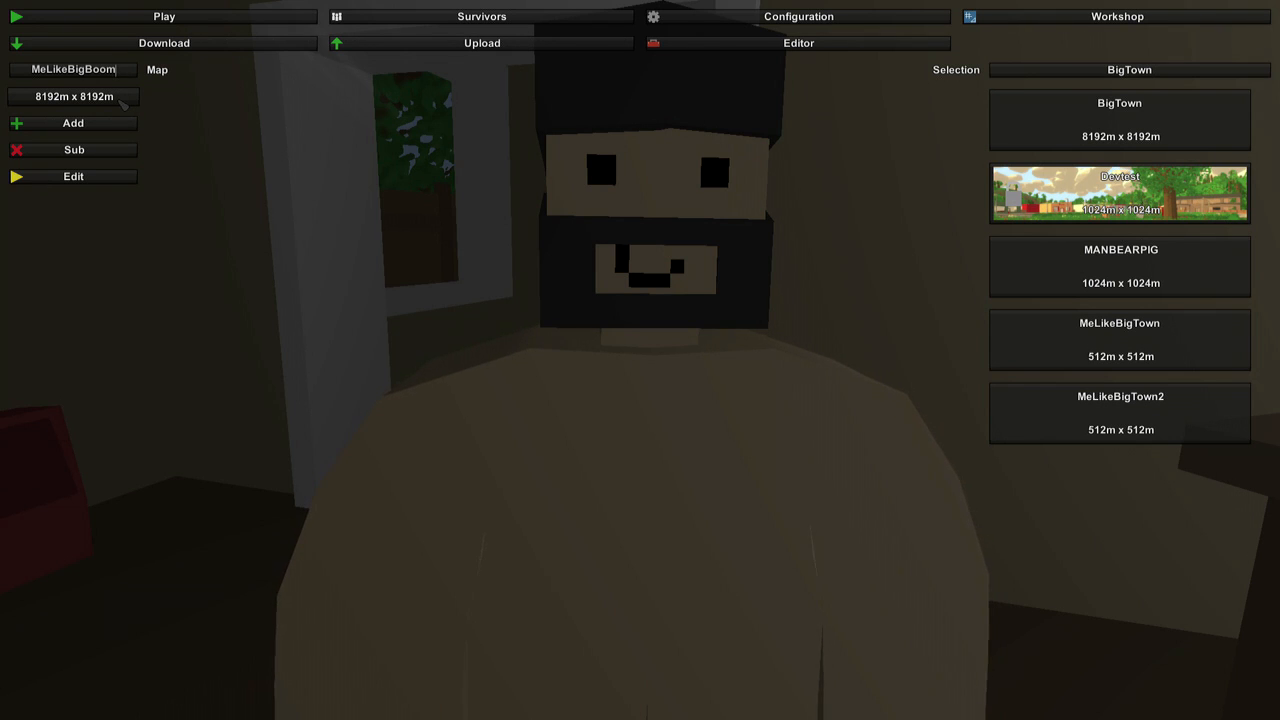
left_click(118, 99)
left_click(118, 99)
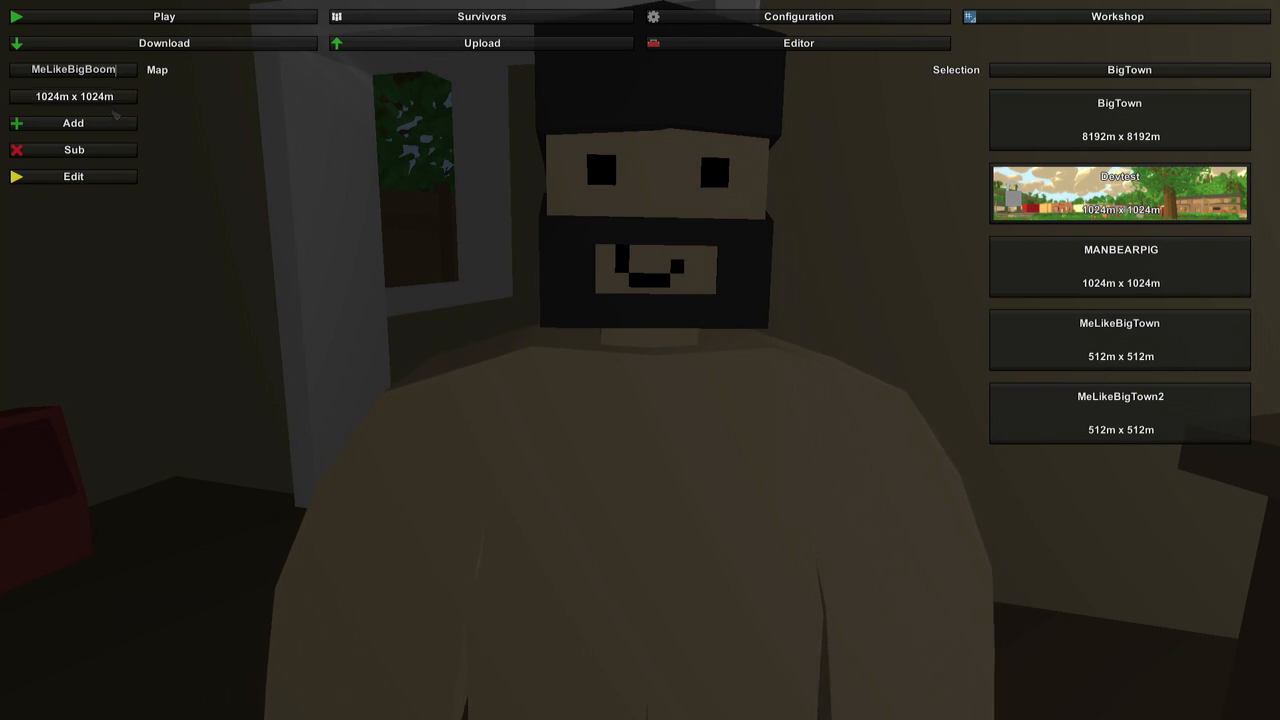
left_click(103, 126)
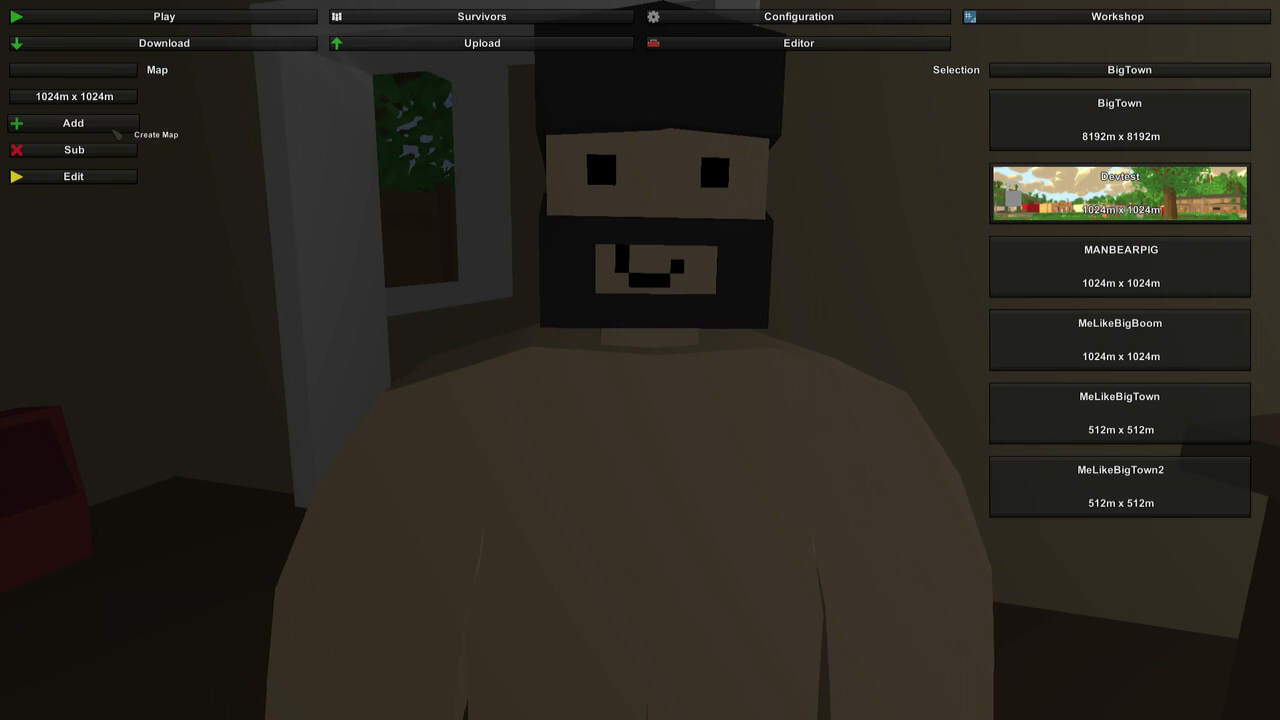
left_click(1122, 337)
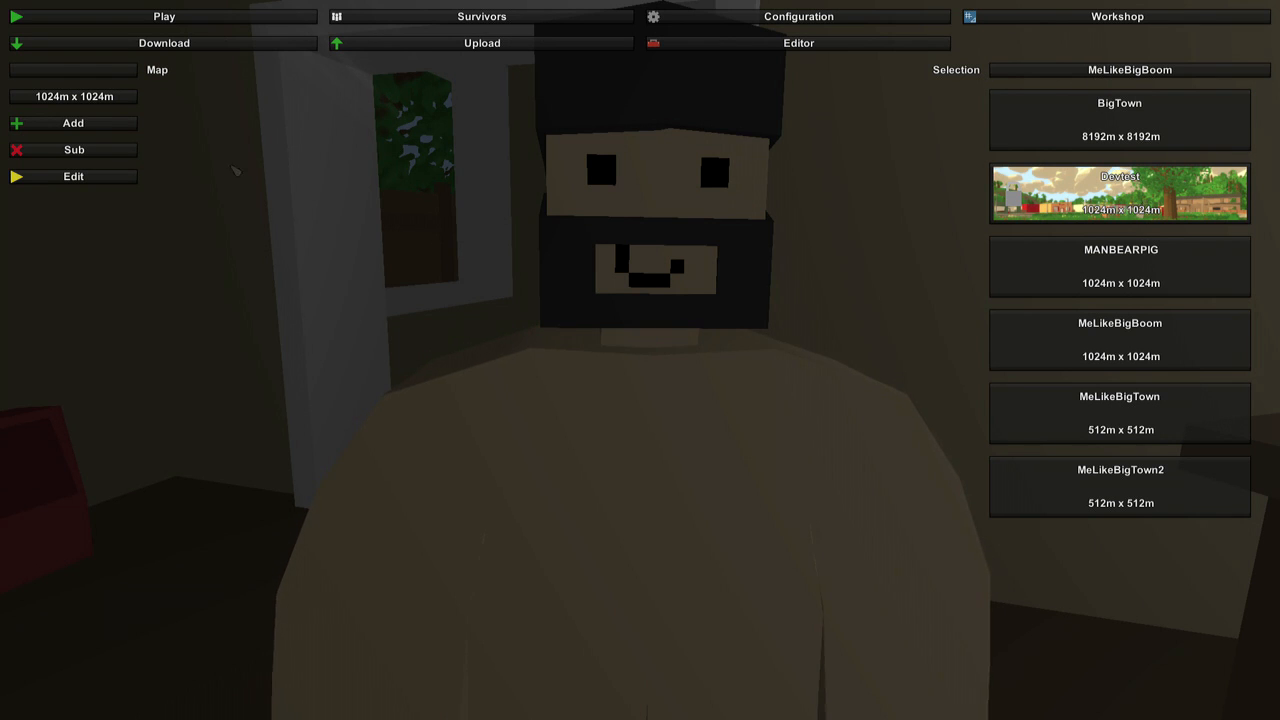
left_click(75, 180)
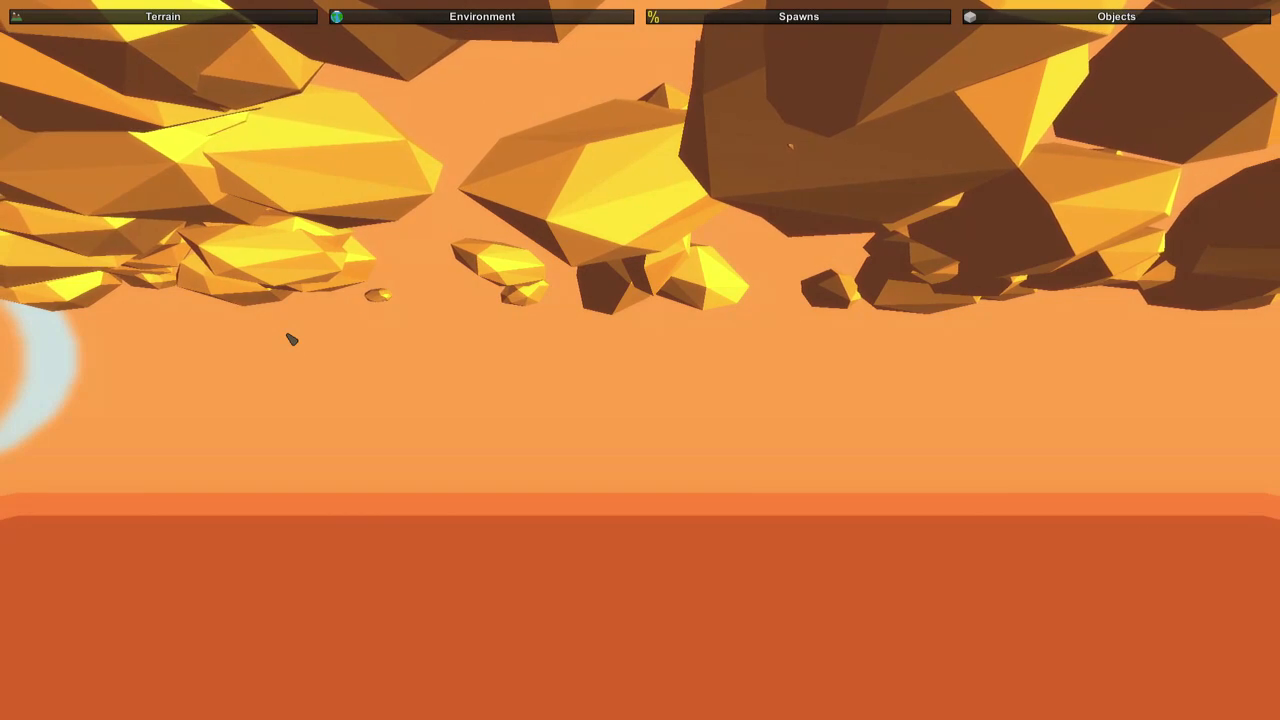
Advance the time in the environment lighting settings from sunrise to bright daylight.
right_click_drag(486, 394, 6, 441)
right_click_drag(640, 360, 40, 400)
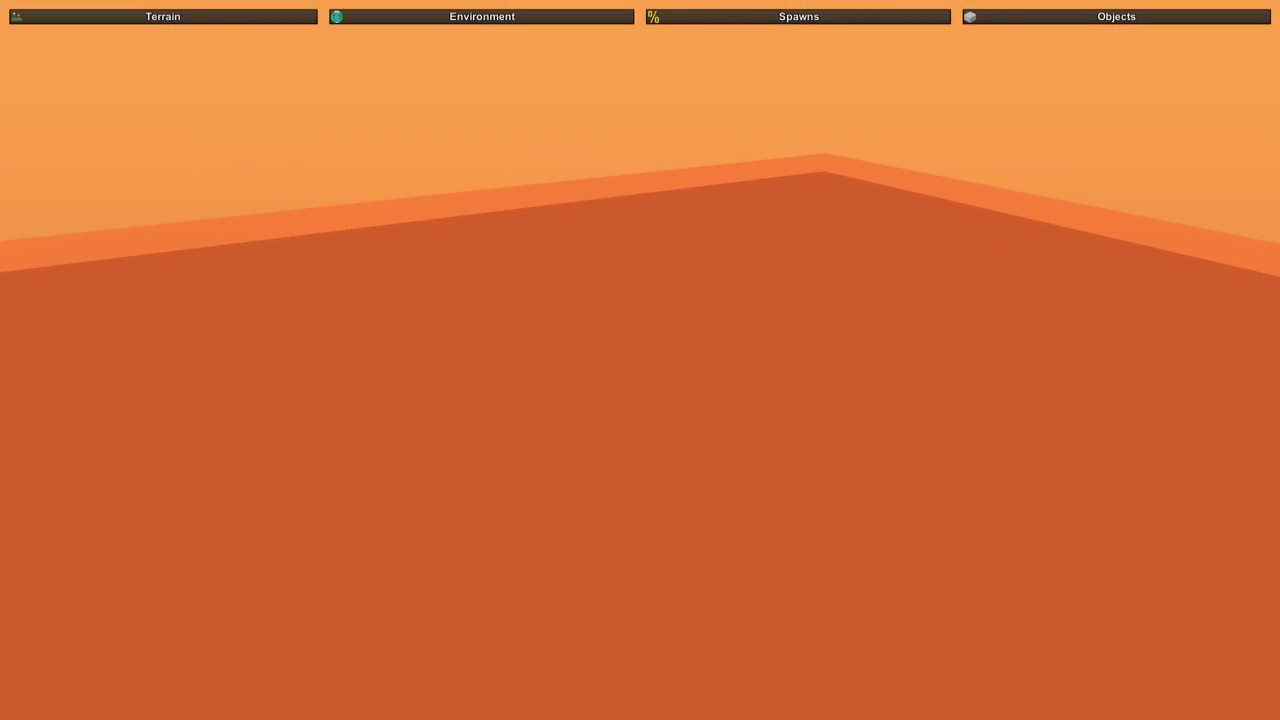
right_click_drag(640, 360, 239, 309)
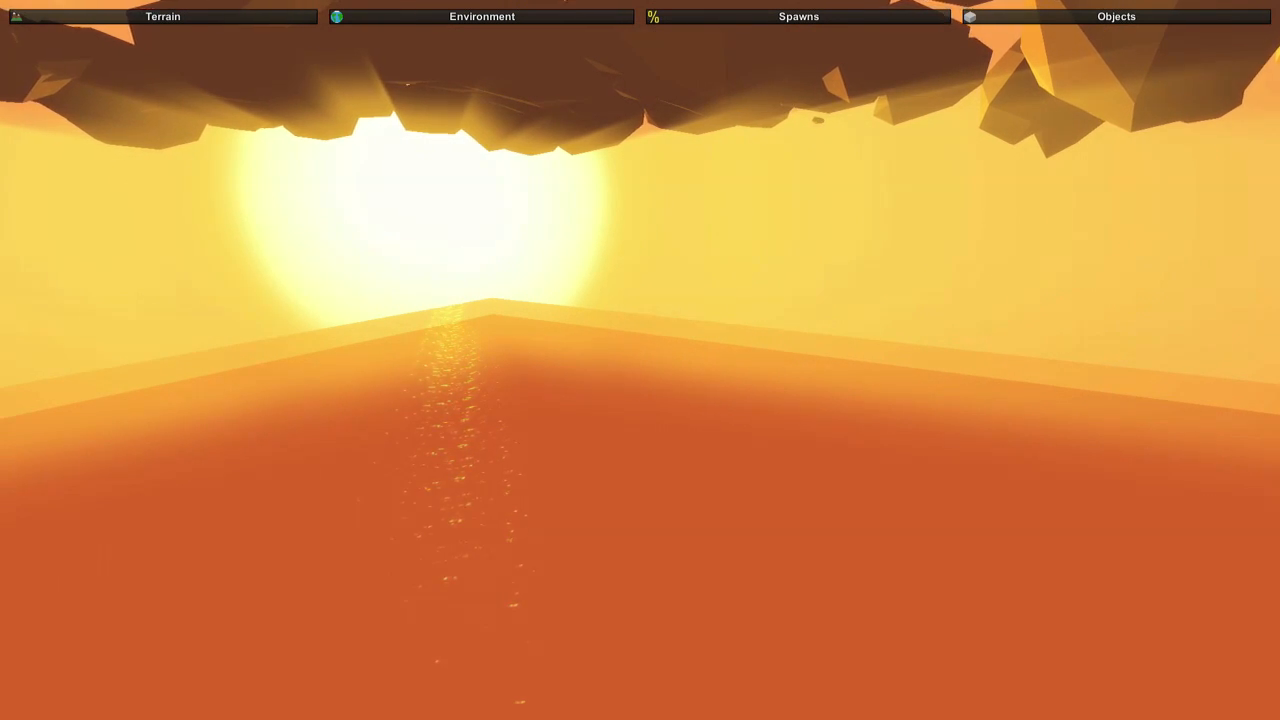
right_click_drag(640, 360, 790, 316)
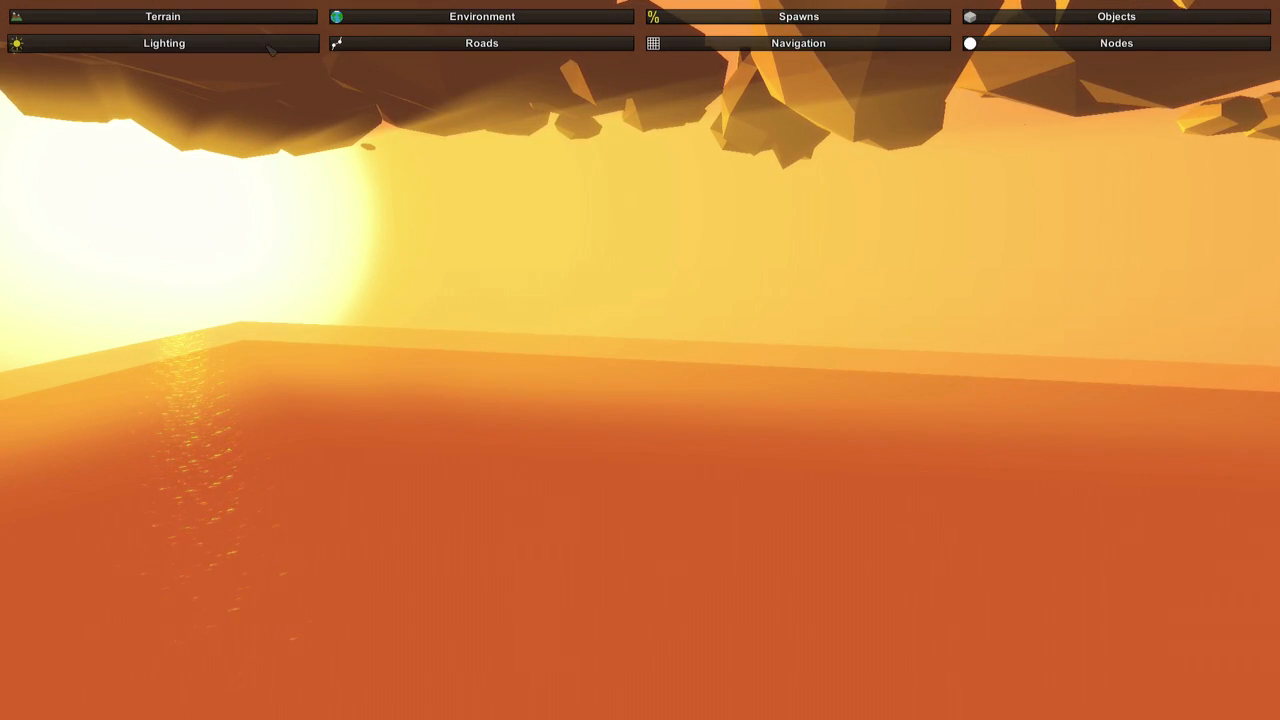
left_click(255, 46)
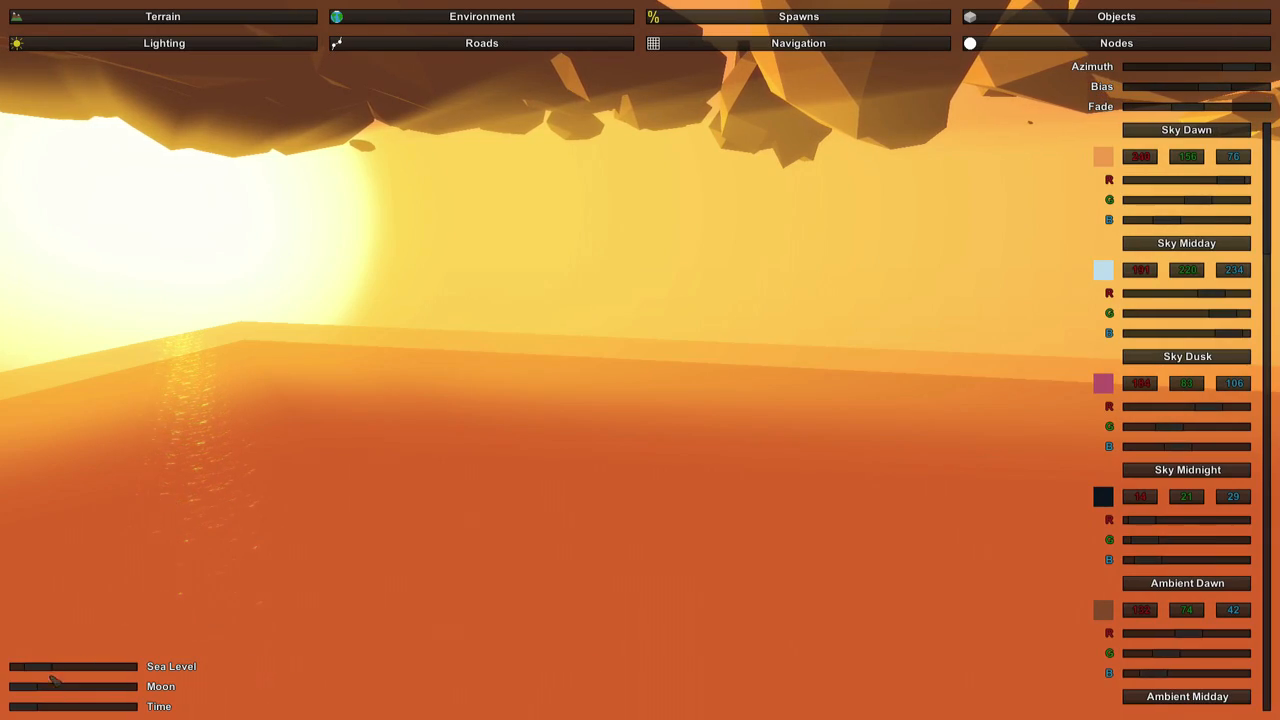
left_click_drag(36, 707, 55, 707)
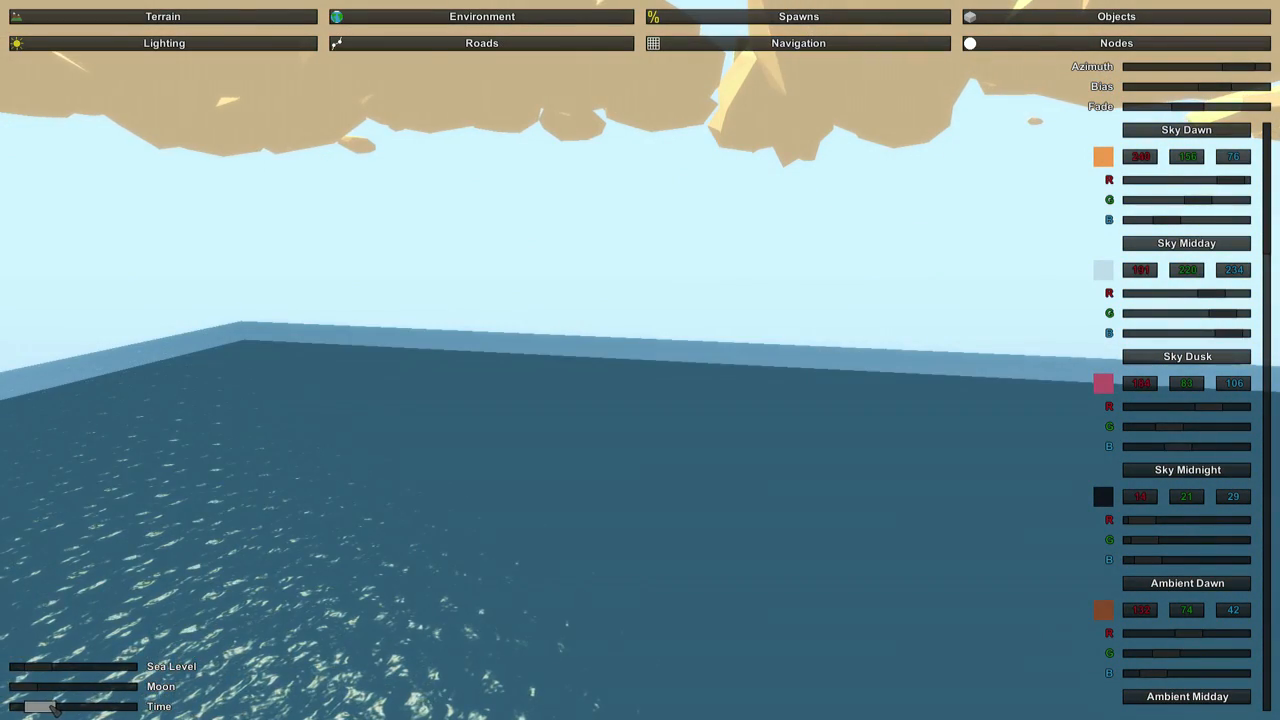
Survey the water-covered map and its outer edges from a high viewpoint.
right_click_drag(640, 360, 175, 526)
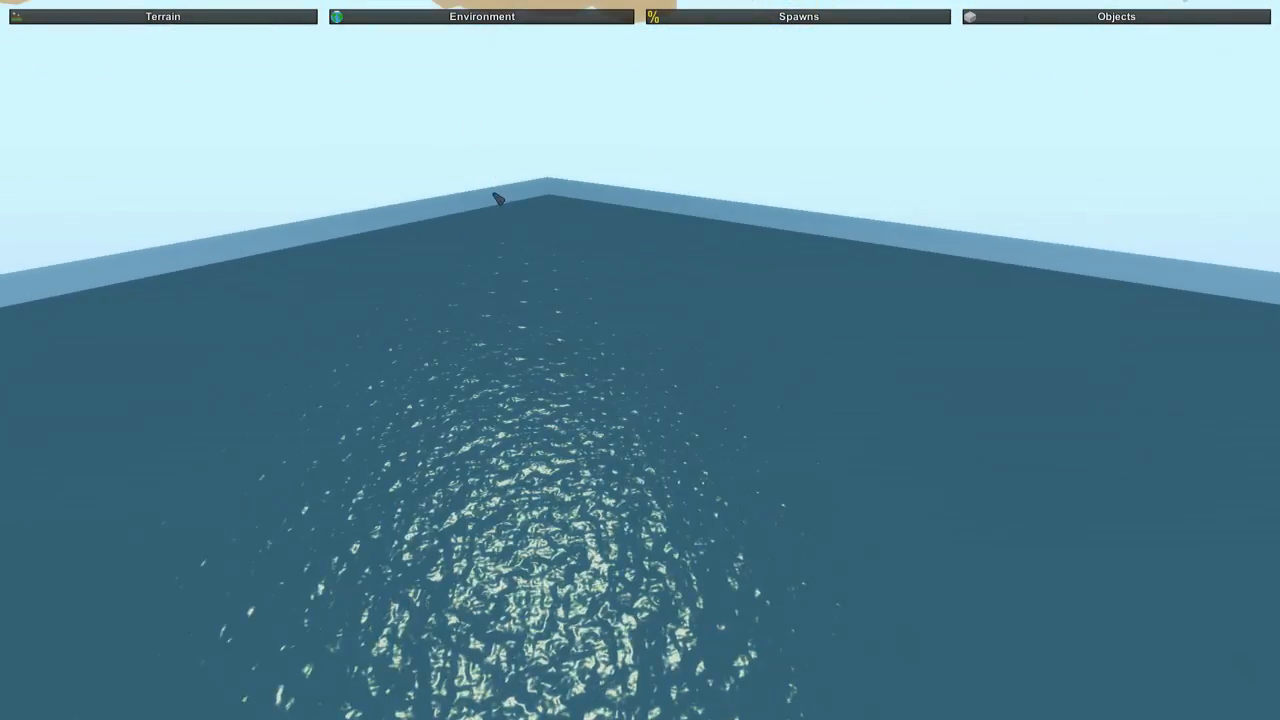
right_click_drag(510, 225, 545, 165)
mouse_move(640, 360)
right_mouse_down()
mouse_move(690, 600)
mouse_move(646, 366)
right_mouse_up()
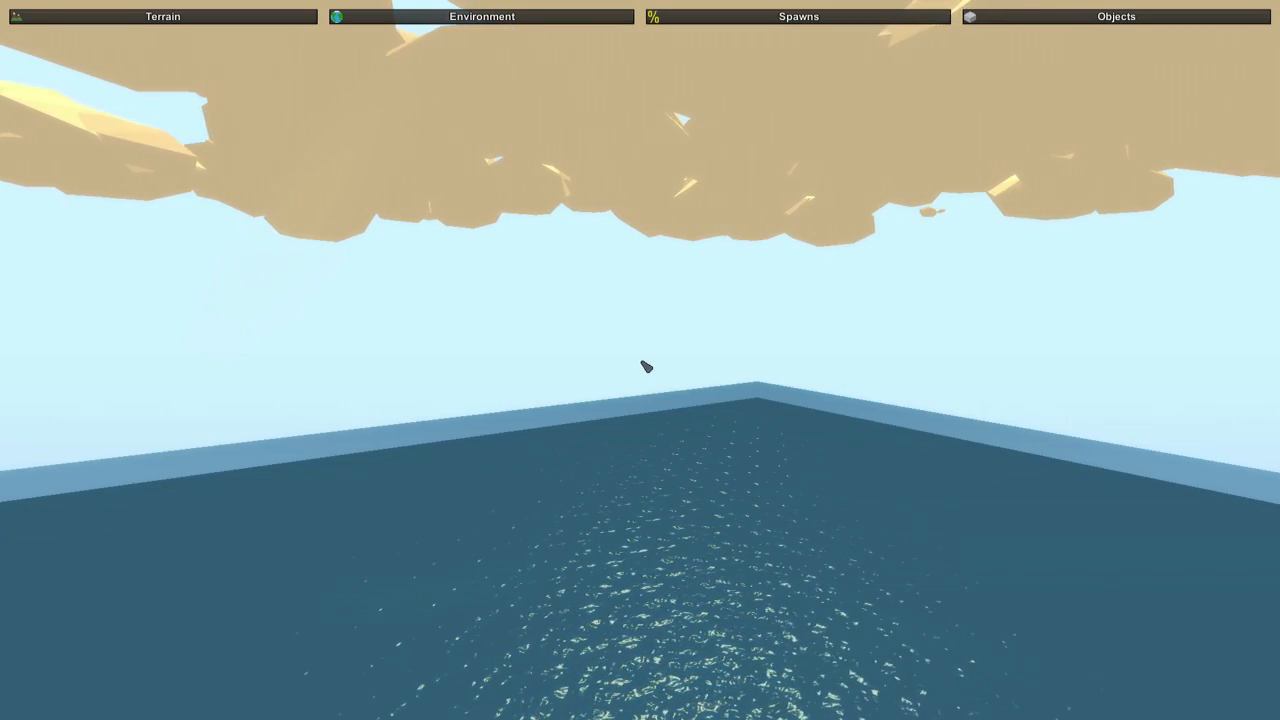
mouse_move(646, 366)
right_mouse_down()
mouse_move(610, 420)
mouse_move(646, 368)
right_mouse_up()
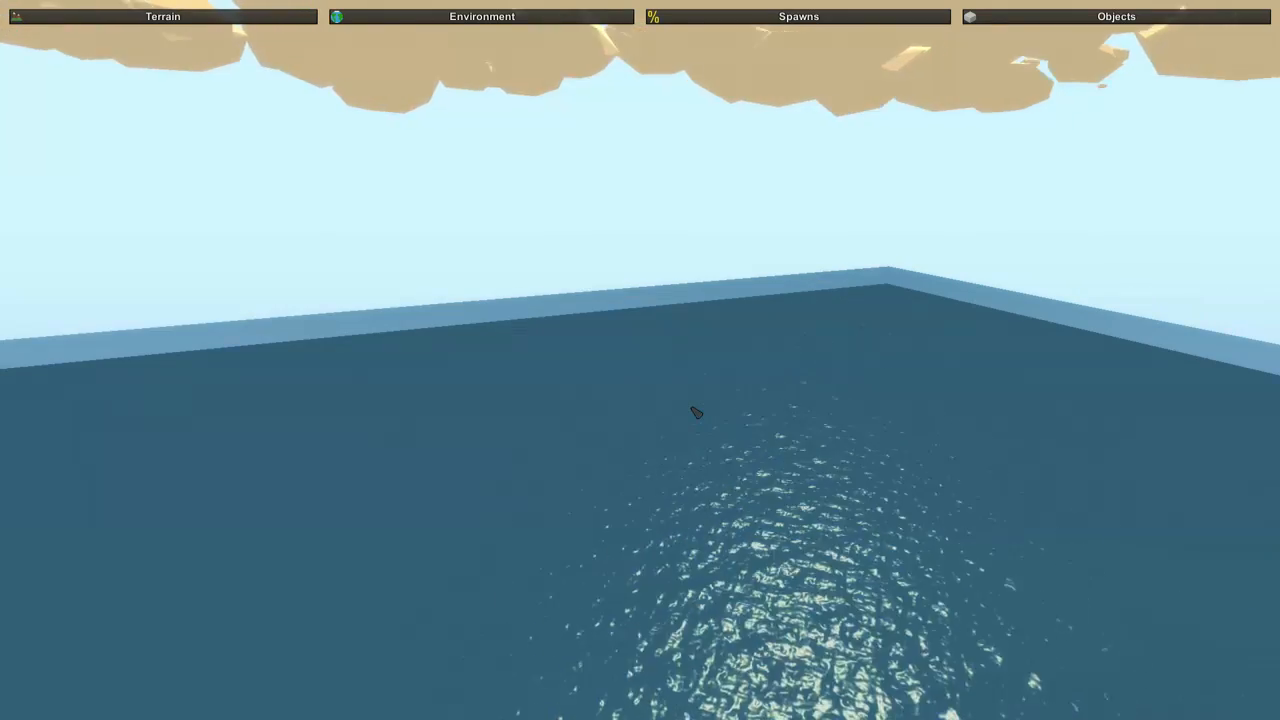
right_click_drag(696, 412, 715, 199)
key("w")
key("d")
right_click_drag(640, 360, 500, 410)
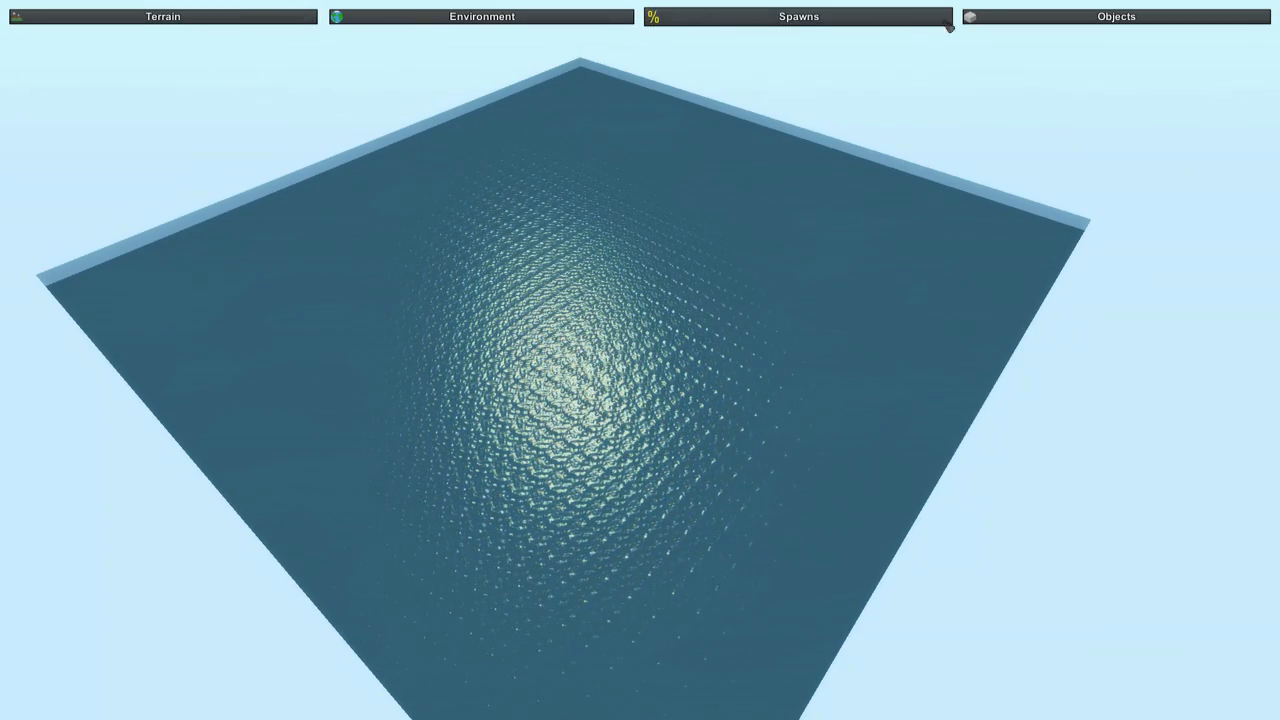
Set up the terrain height brush with a fairly small size and a low strength.
left_click(224, 17)
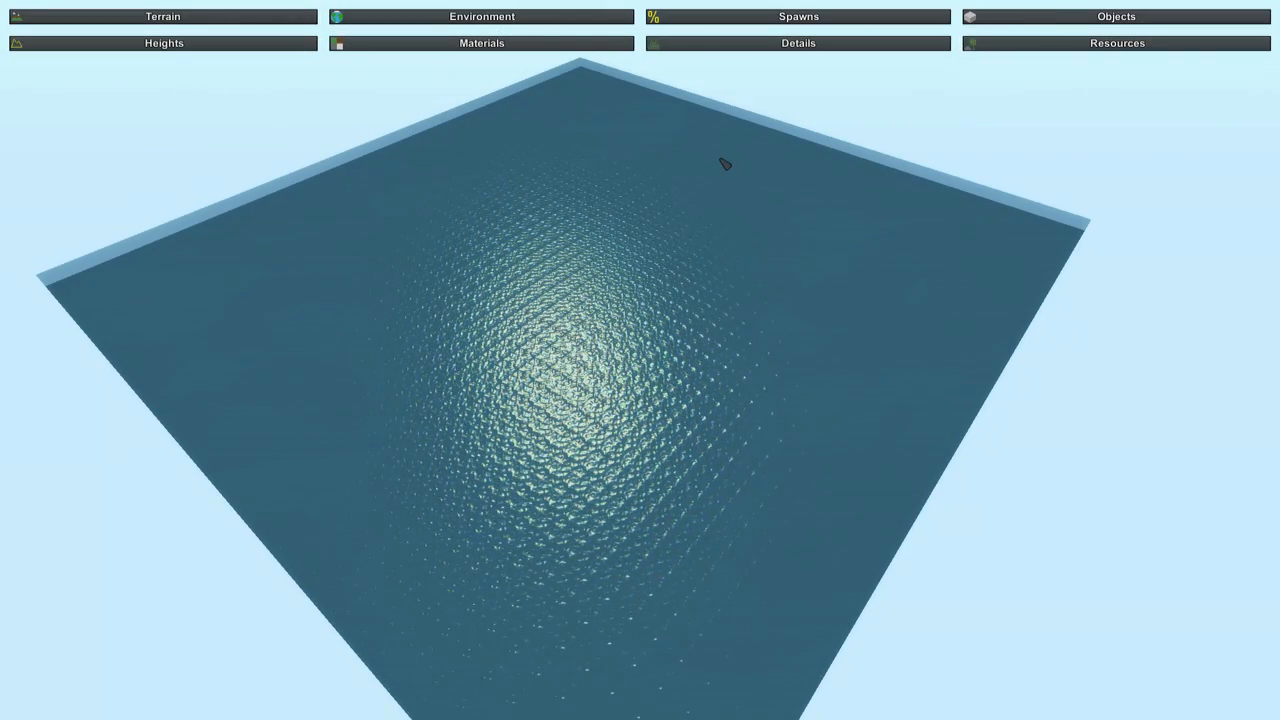
left_click(240, 47)
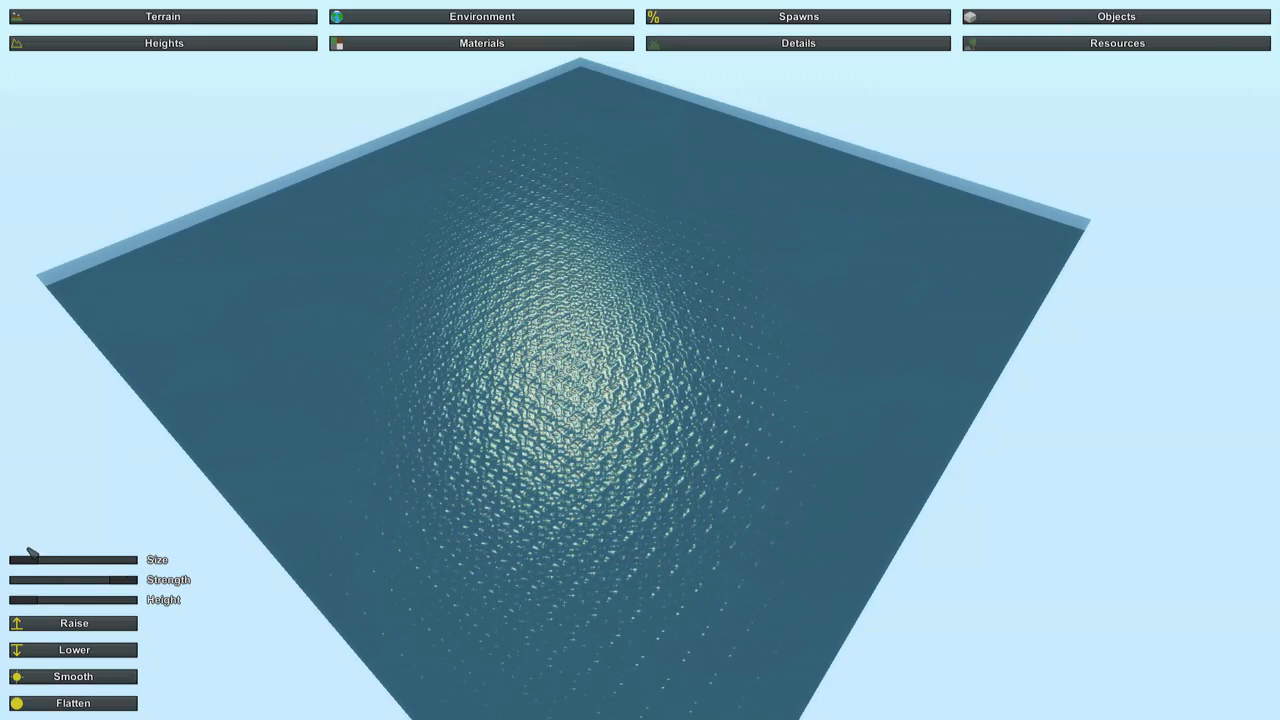
left_click_drag(42, 559, 51, 560)
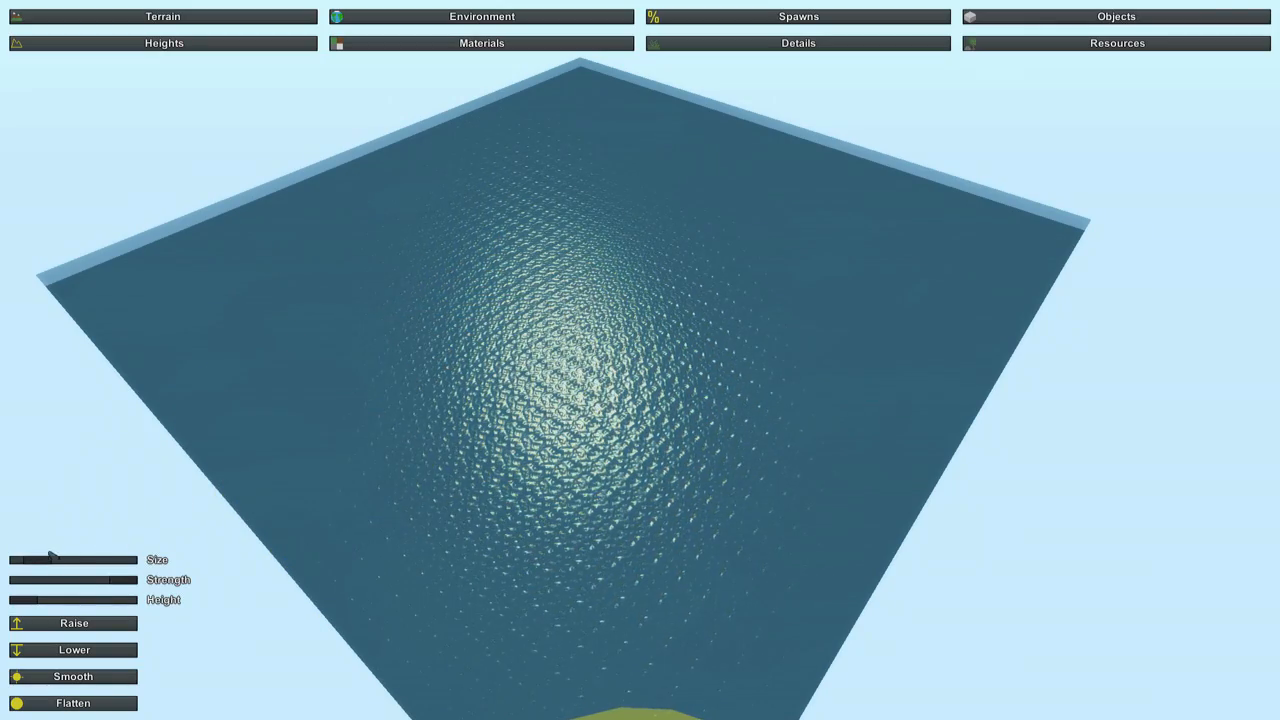
left_click_drag(40, 561, 86, 560)
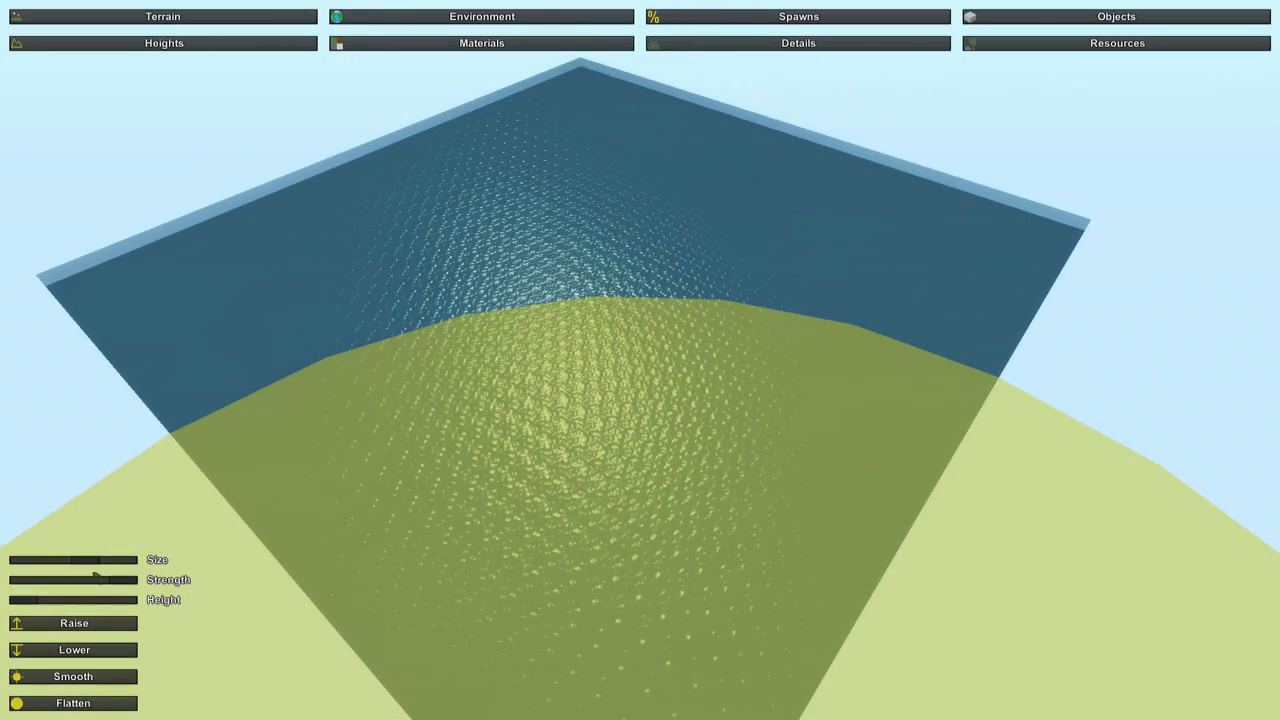
mouse_move(93, 573)
left_mouse_down()
mouse_move(84, 562)
mouse_move(45, 572)
left_mouse_up()
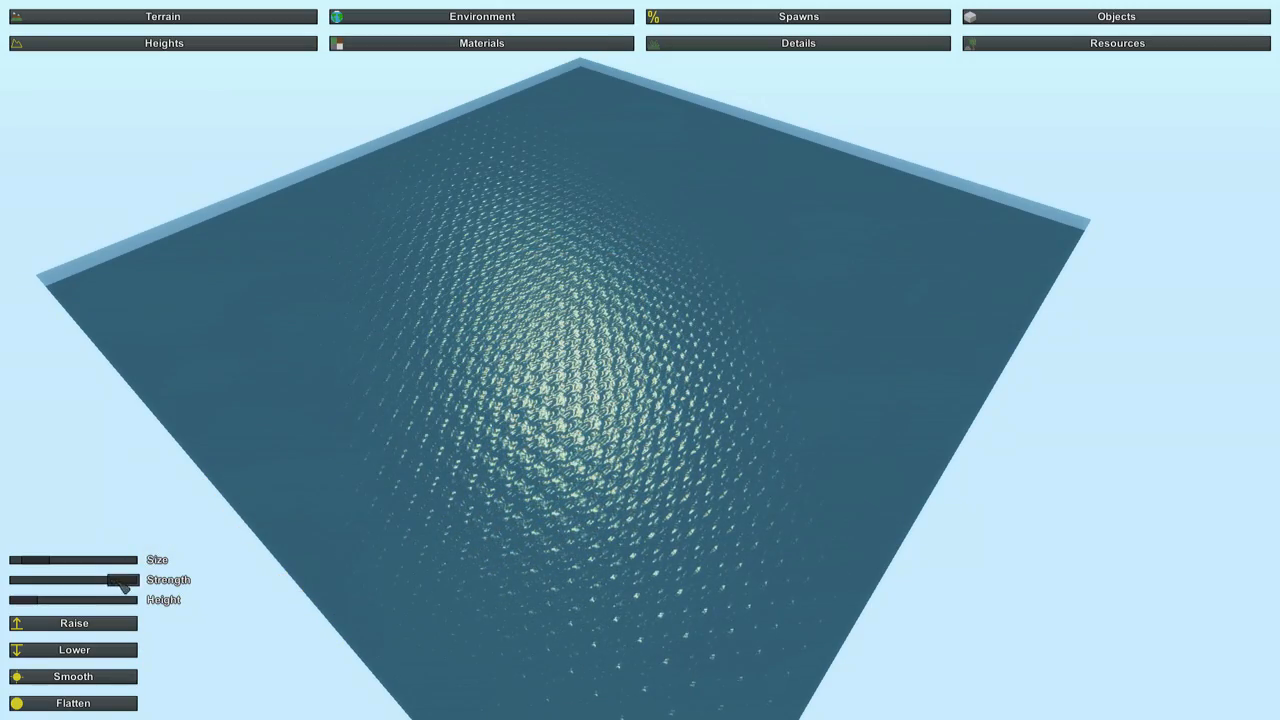
left_click_drag(123, 585, 40, 584)
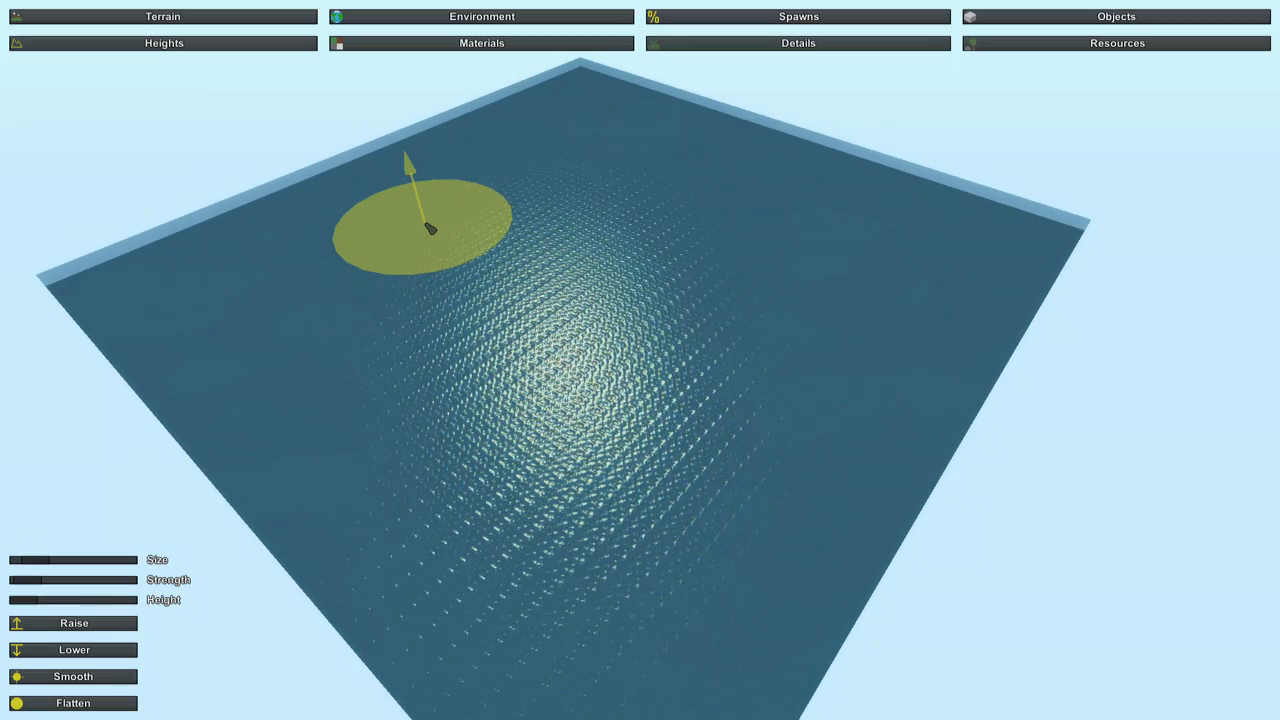
Raise an irregular island out of the water across the far half of the map, using a higher brush strength.
left_click_drag(430, 228, 430, 228)
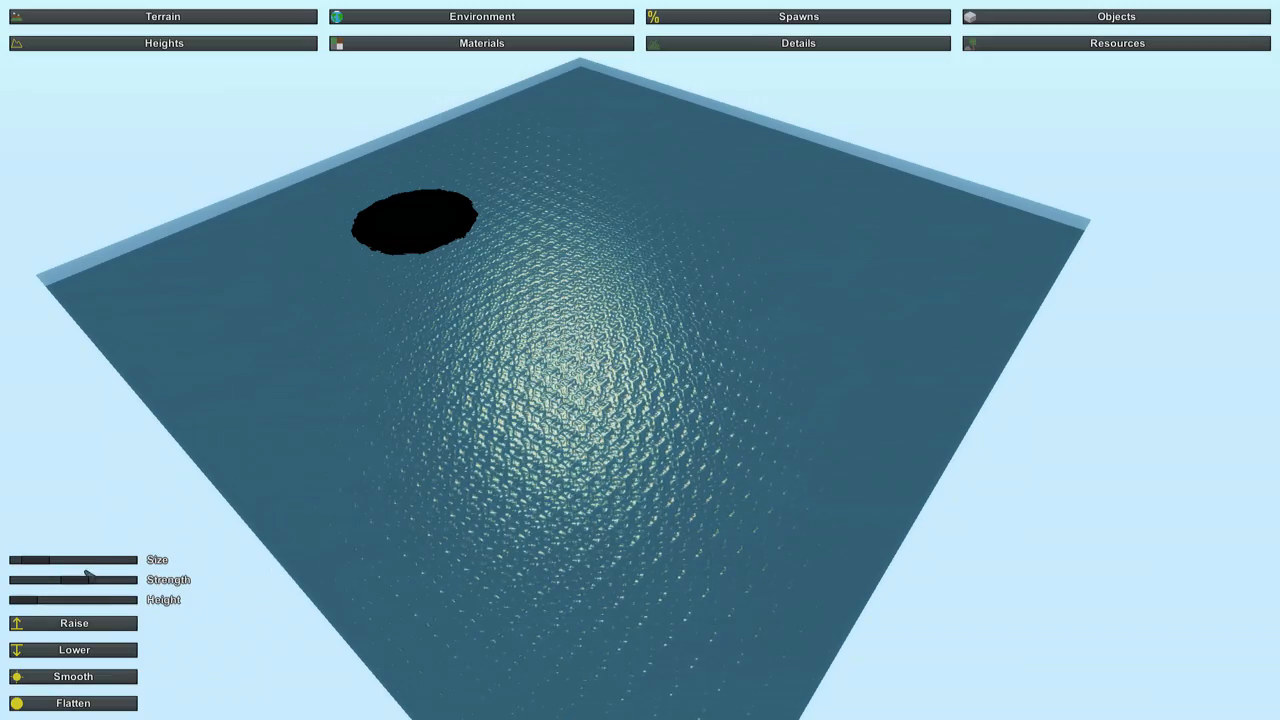
left_click_drag(89, 584, 115, 584)
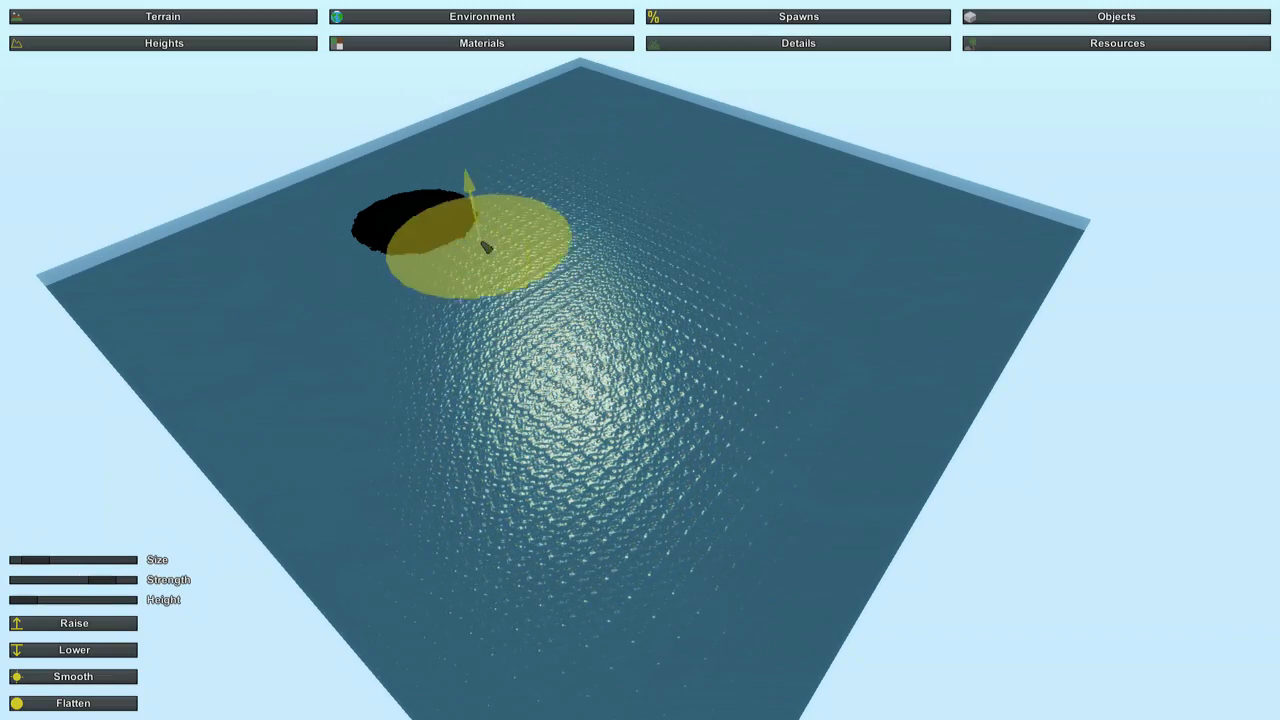
left_click(431, 221)
mouse_move(543, 211)
left_mouse_down()
mouse_move(591, 206)
mouse_move(611, 246)
mouse_move(691, 246)
mouse_move(740, 279)
mouse_move(757, 423)
mouse_move(686, 432)
mouse_move(664, 366)
left_mouse_up()
mouse_move(658, 291)
left_mouse_down()
mouse_move(631, 249)
mouse_move(686, 206)
mouse_move(751, 211)
mouse_move(676, 172)
mouse_move(537, 157)
mouse_move(577, 129)
mouse_move(757, 200)
mouse_move(809, 249)
mouse_move(874, 263)
mouse_move(657, 277)
mouse_move(603, 320)
mouse_move(787, 444)
mouse_move(640, 460)
left_mouse_up()
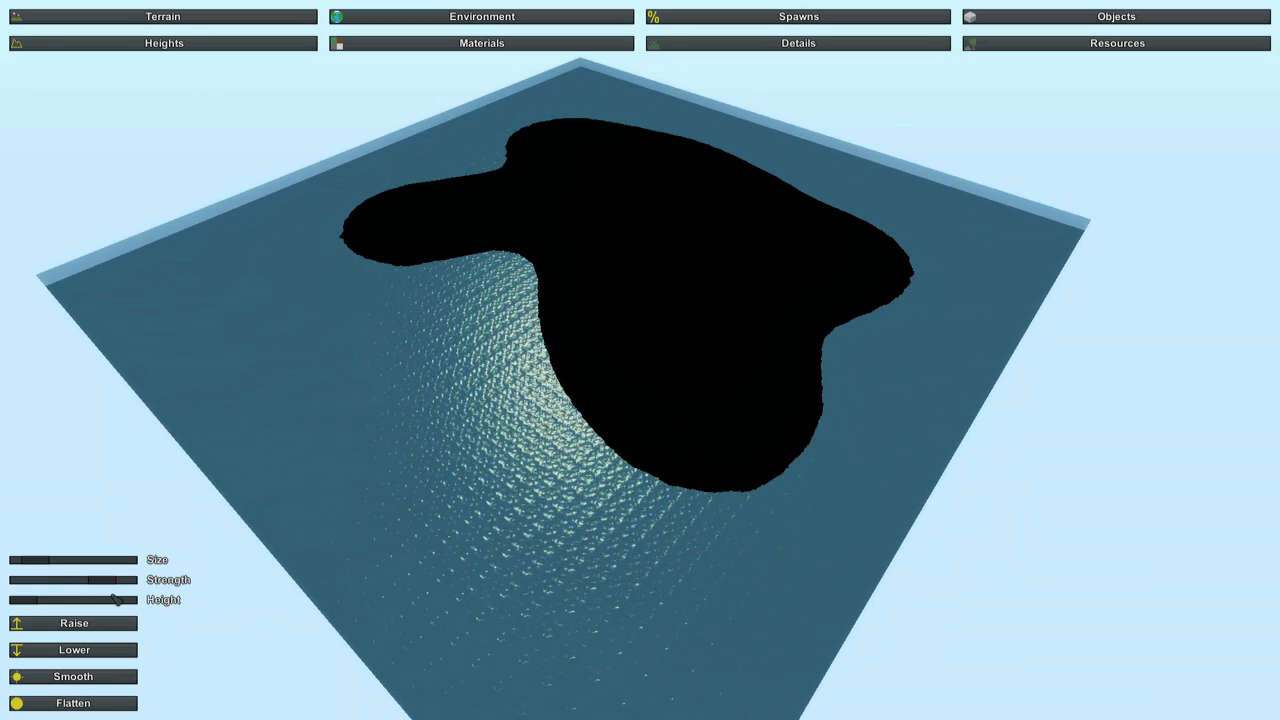
Lower the terrain at the island's near shore to carve out a rounded bay, and set a low brush height.
right_click_drag(22, 607, 640, 360)
left_click(80, 654)
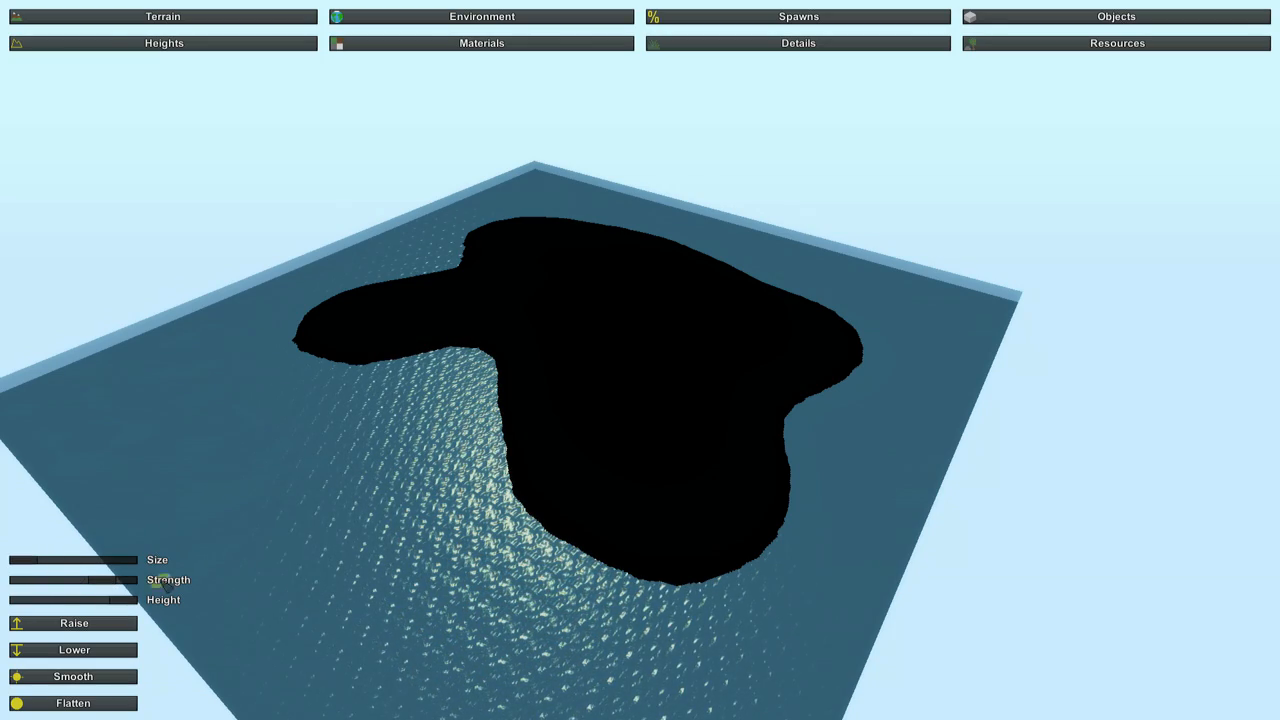
left_click_drag(122, 600, 44, 600)
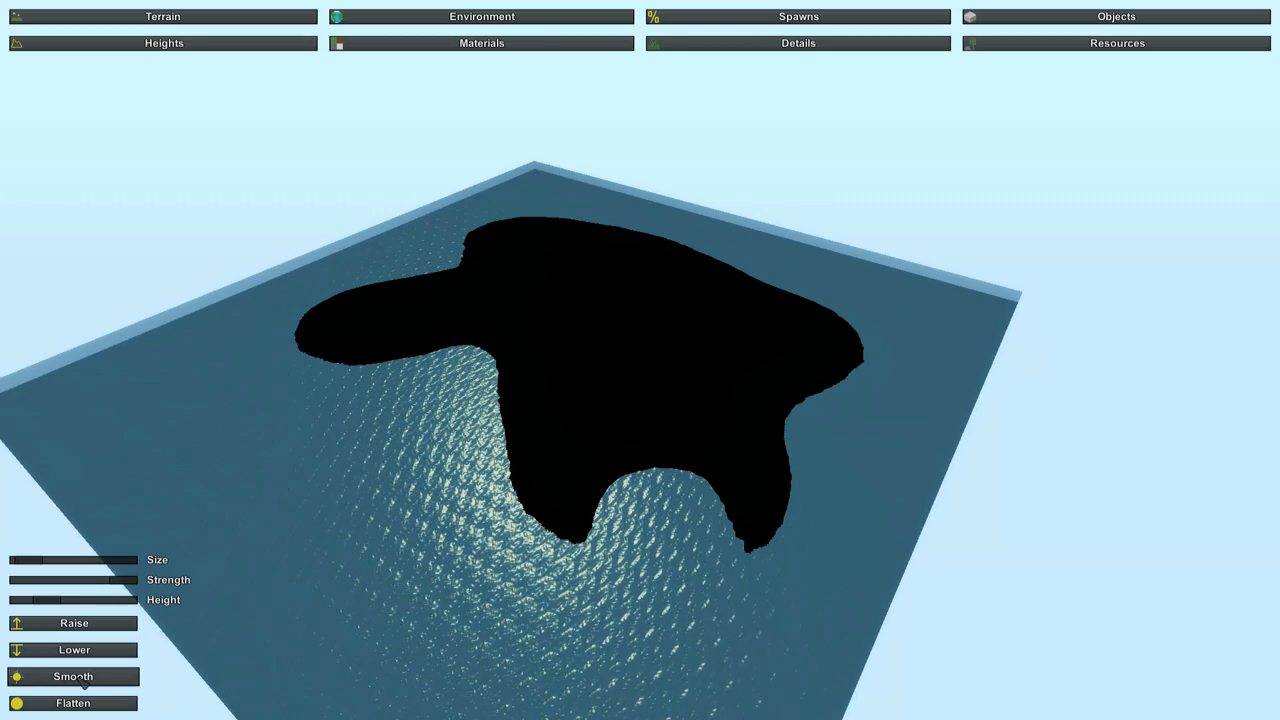
Smooth the terrain around the island's near shore and bay with an enlarged brush.
left_click(86, 683)
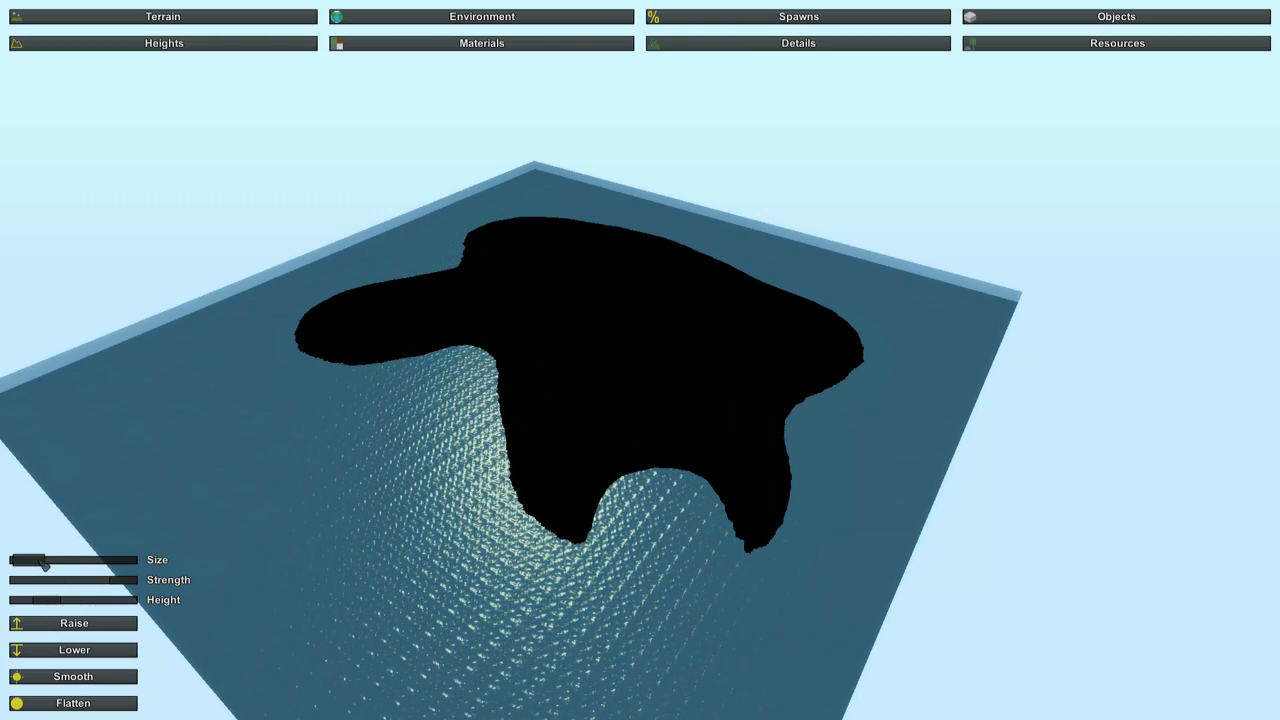
left_click_drag(52, 563, 64, 565)
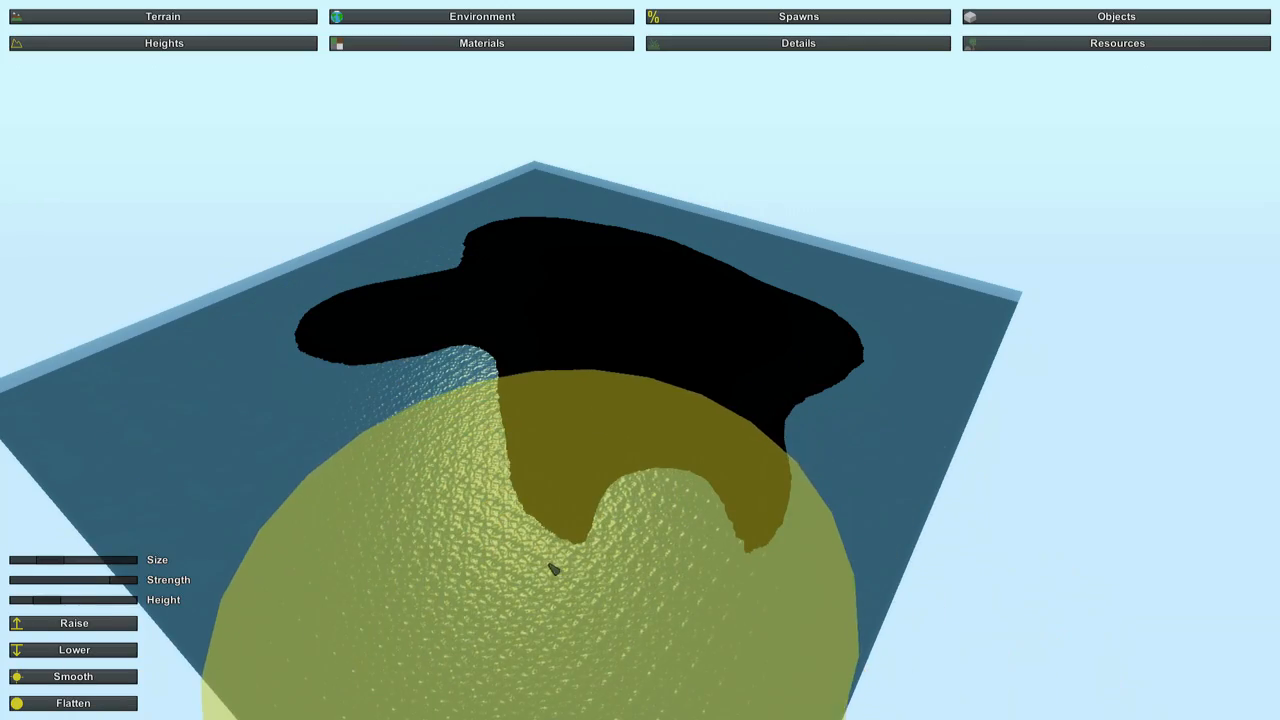
mouse_move(552, 570)
right_mouse_down()
mouse_move(600, 570)
mouse_move(572, 574)
mouse_move(565, 610)
mouse_move(600, 575)
mouse_move(600, 545)
mouse_move(650, 562)
mouse_move(612, 595)
mouse_move(610, 618)
mouse_move(625, 620)
mouse_move(645, 575)
right_mouse_up()
key("w")
key("w")
key("s")
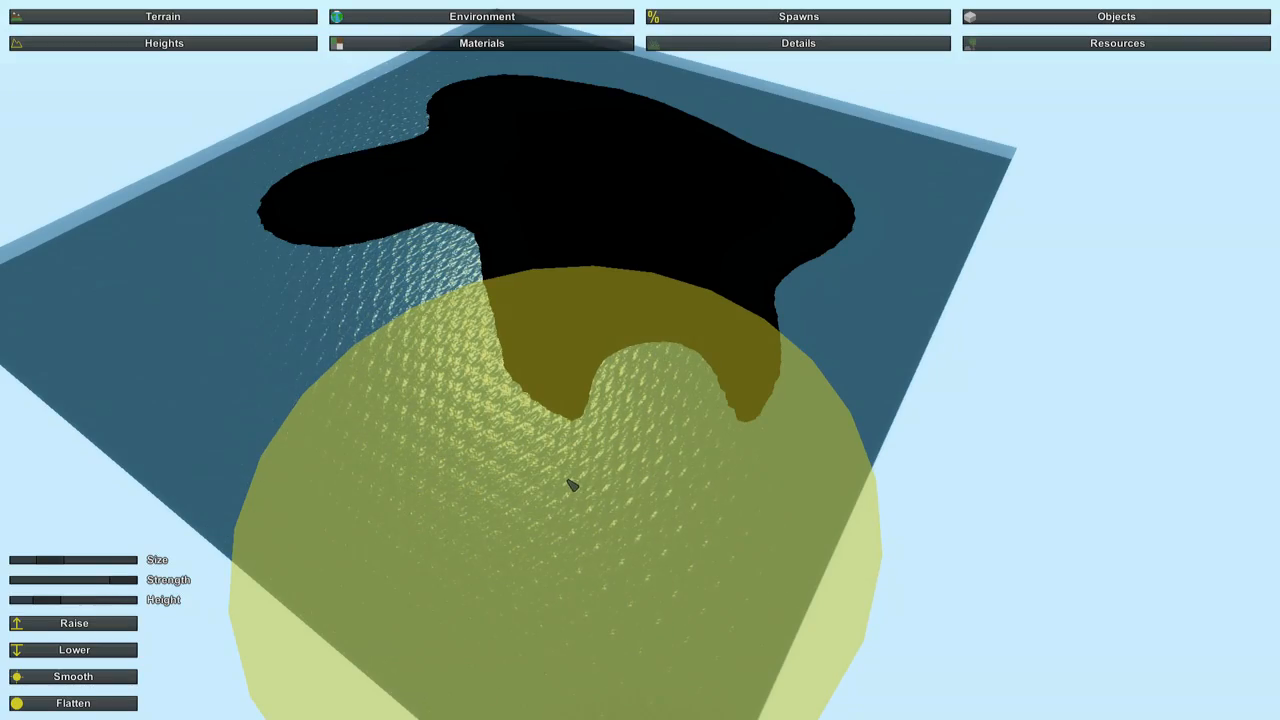
Paint the whole island with the Sand material using an enlarged material brush.
left_click(340, 45)
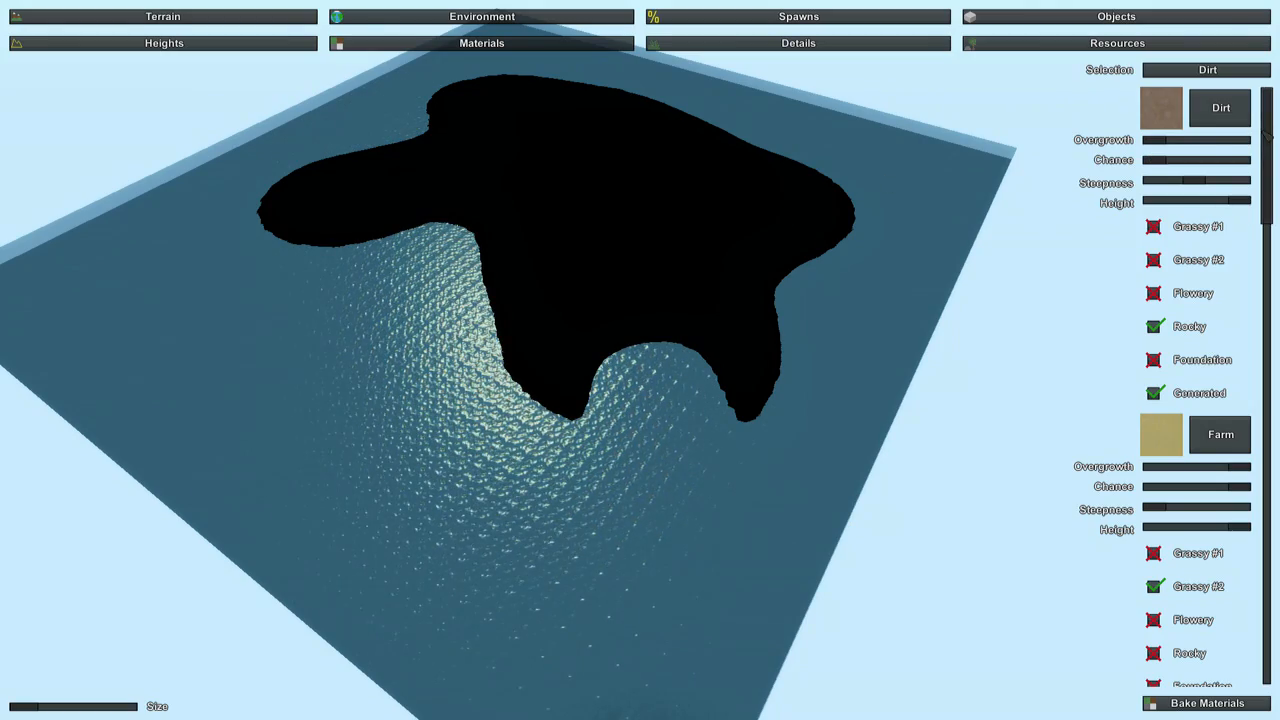
scroll(1276, 205, "down", 3)
left_click_drag(1276, 205, 1278, 445)
left_click(1219, 313)
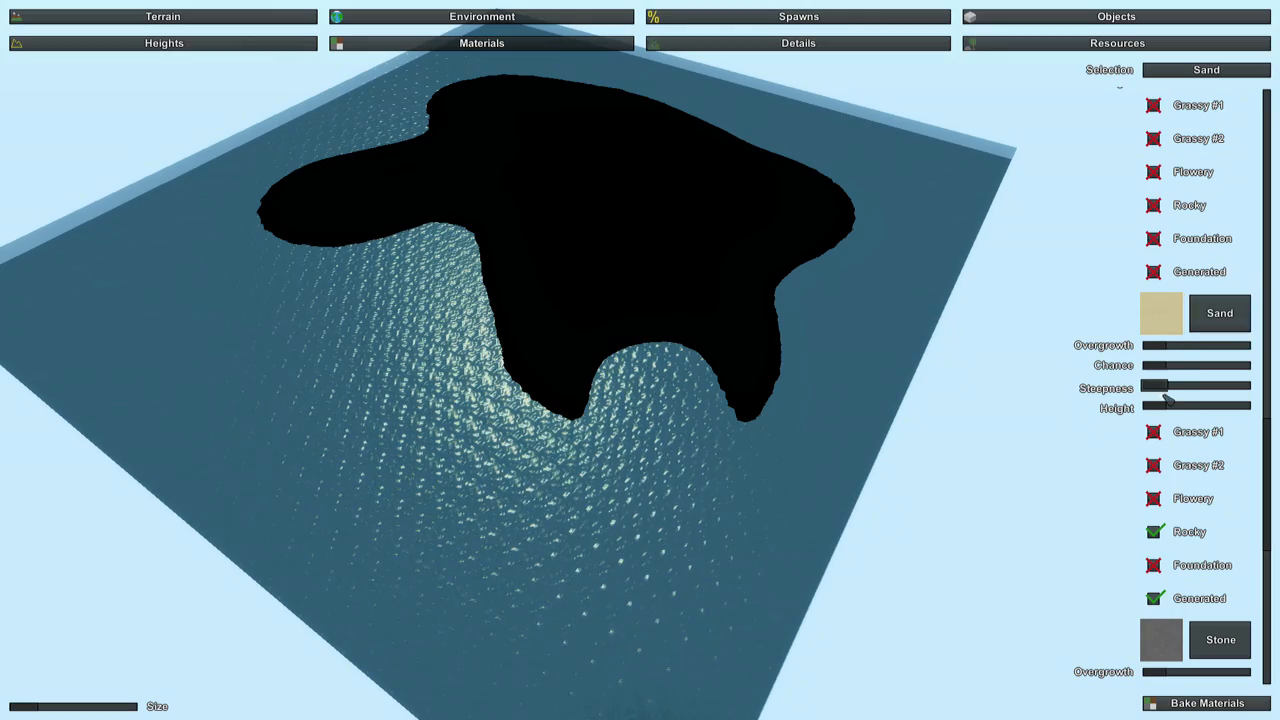
left_click_drag(25, 708, 71, 708)
mouse_move(585, 325)
left_mouse_down()
mouse_move(450, 306)
mouse_move(551, 143)
left_mouse_up()
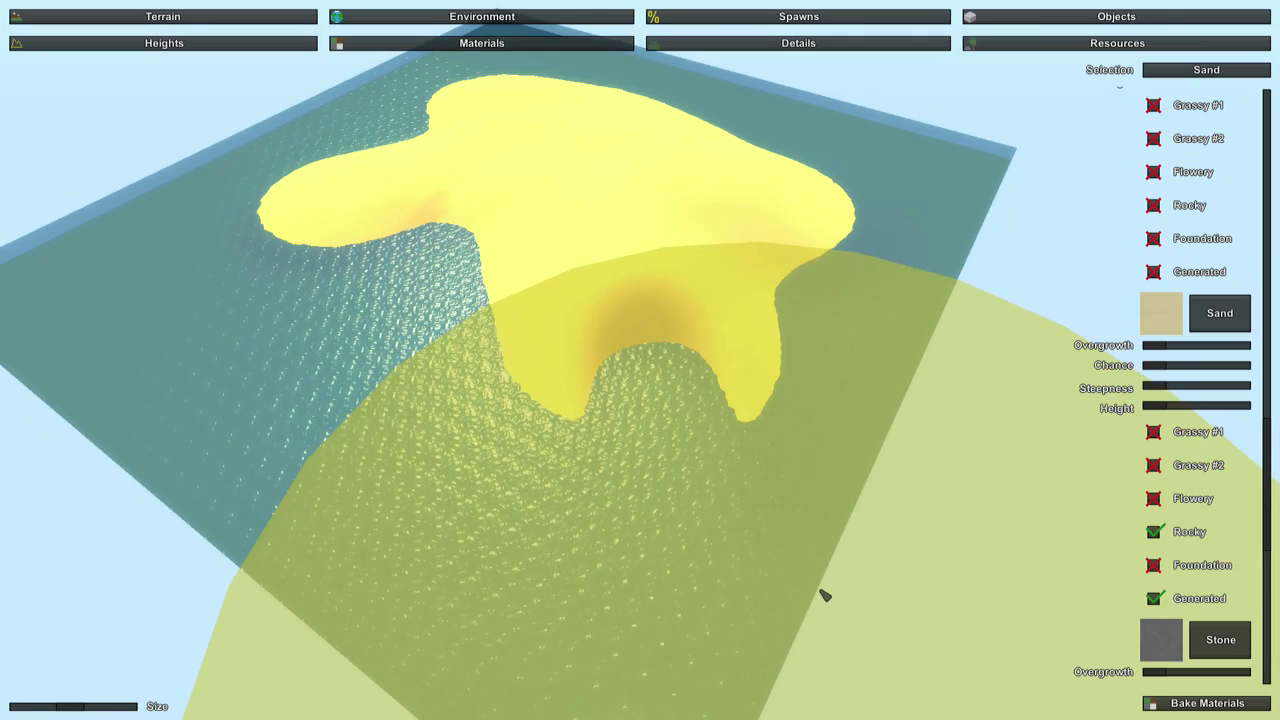
mouse_move(818, 593)
right_mouse_down()
mouse_move(730, 577)
mouse_move(710, 355)
mouse_move(649, 382)
right_mouse_up()
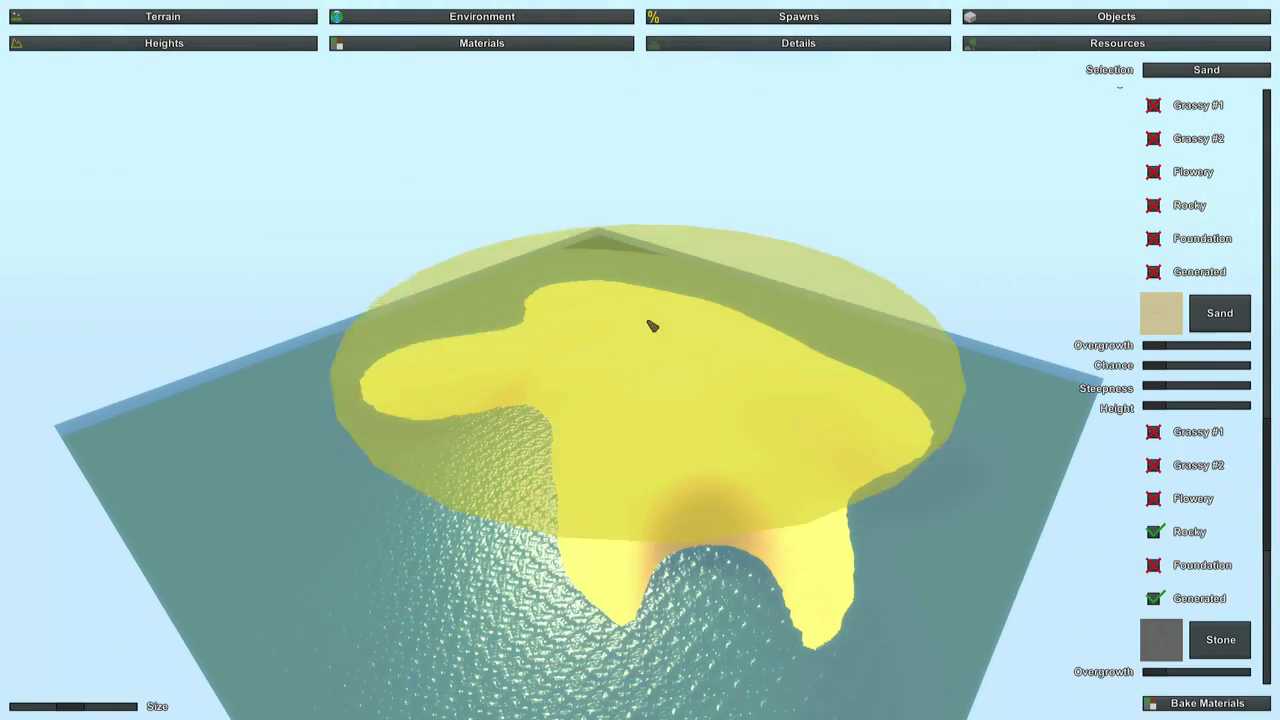
left_click_drag(629, 210, 606, 277)
right_click_drag(744, 533, 830, 700)
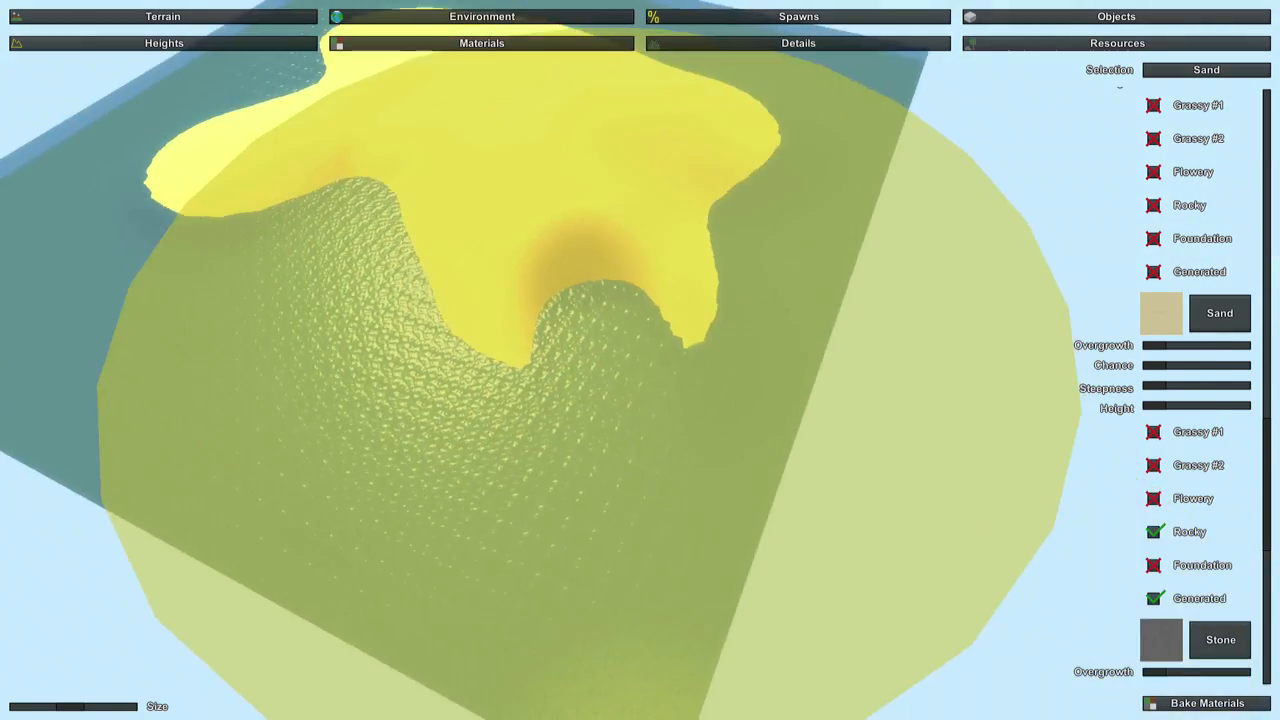
mouse_move(640, 360)
right_mouse_down()
mouse_move(560, 325)
mouse_move(400, 195)
mouse_move(650, 360)
right_mouse_up()
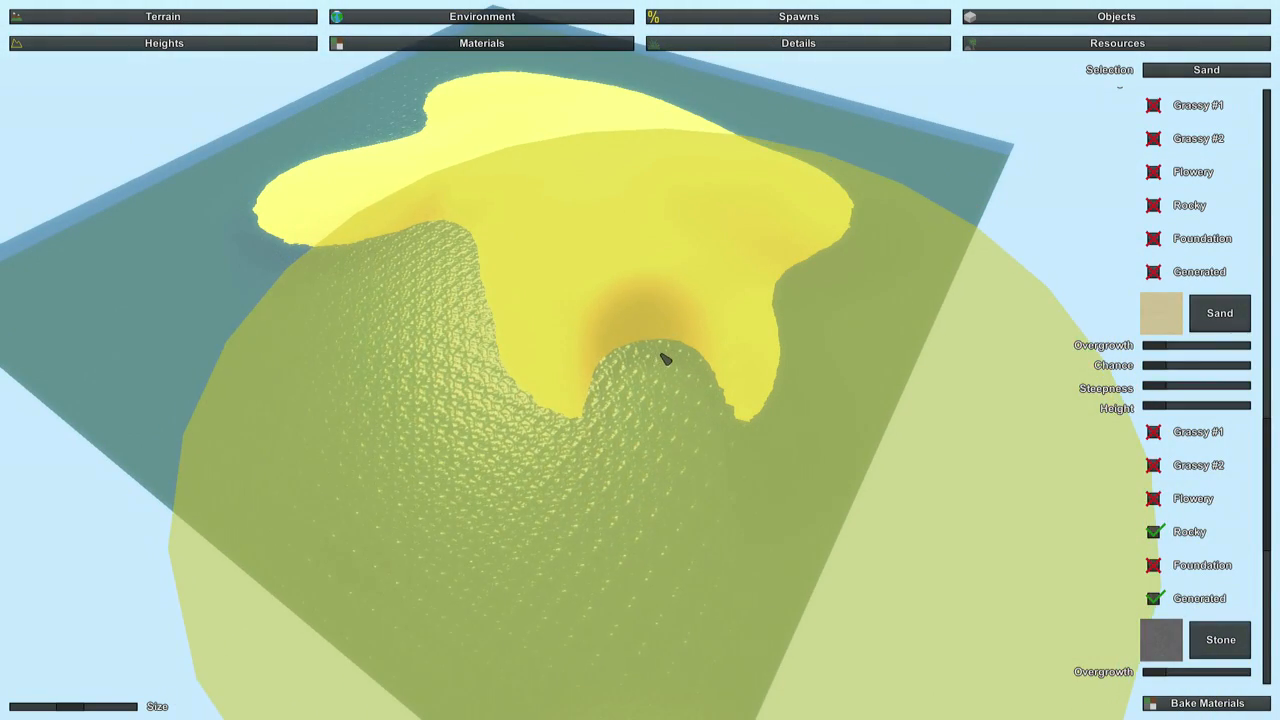
Select the Grass material, shrink the brush, and paint a small patch on the sea floor beside the island.
scroll(1207, 480, "up", 3)
scroll(1207, 480, "up", 10)
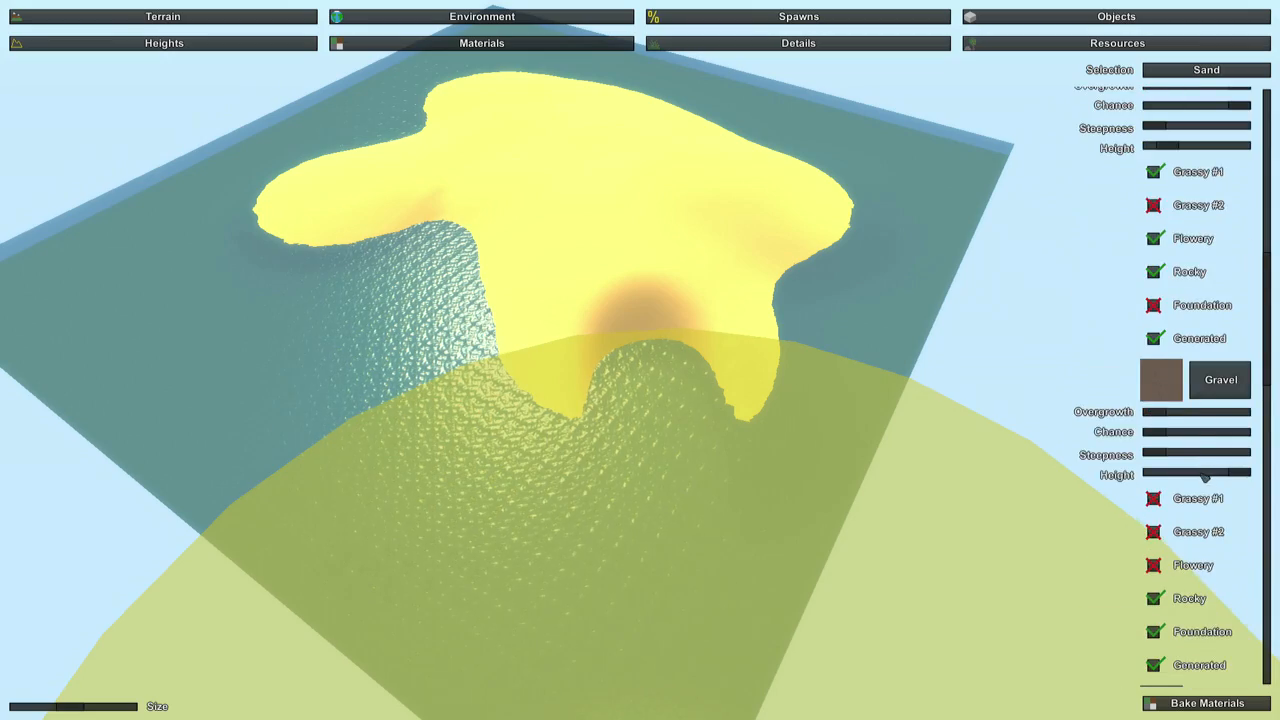
left_click(1205, 374)
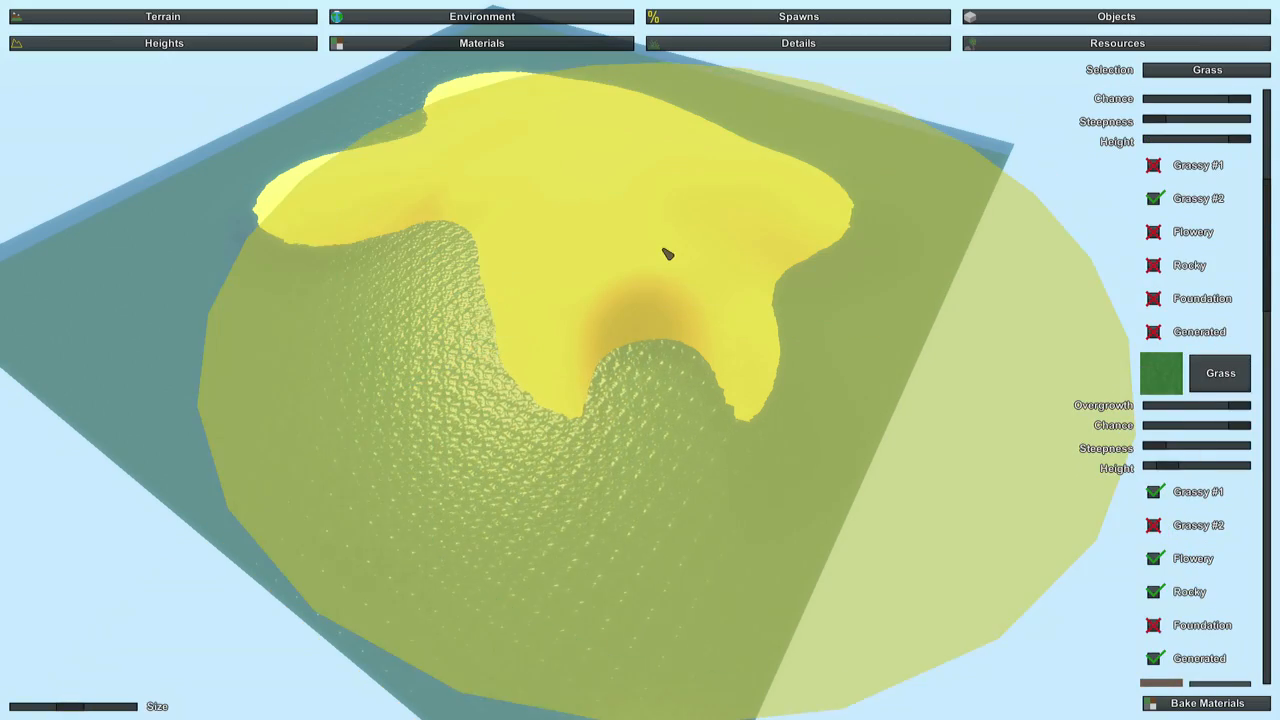
right_click_drag(607, 277, 462, 378)
key("w")
key("w")
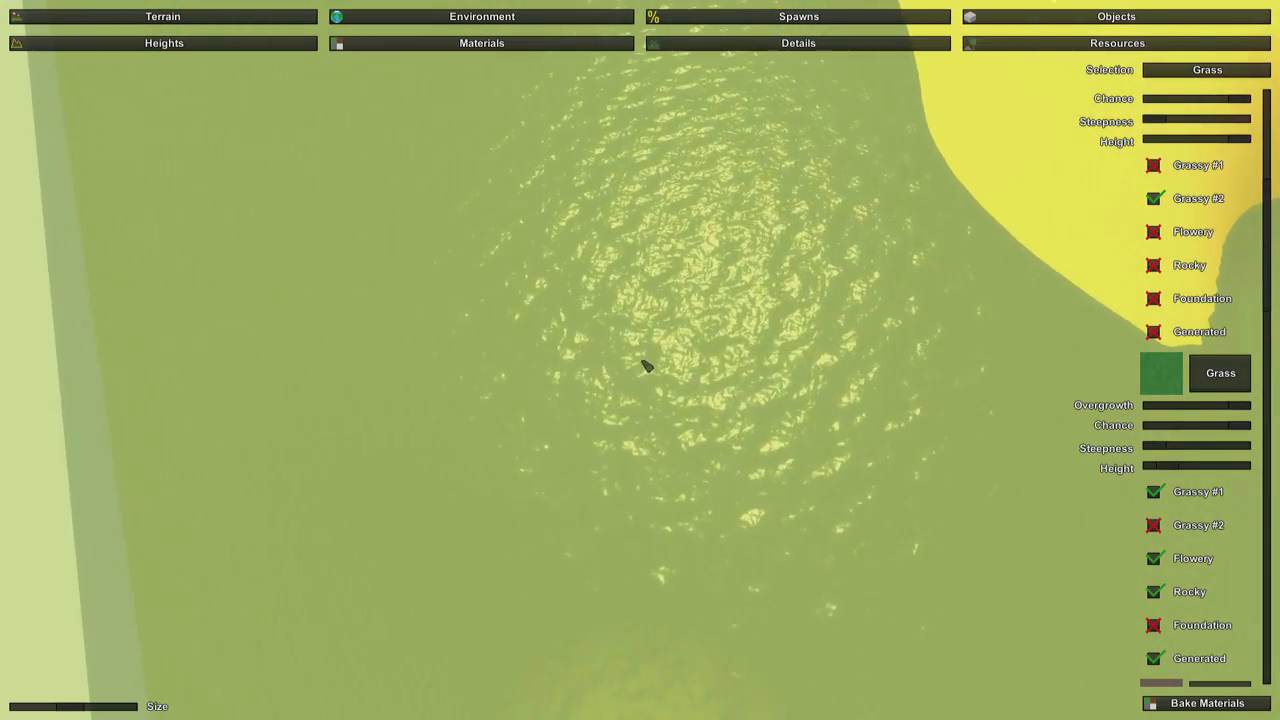
left_click_drag(78, 708, 28, 708)
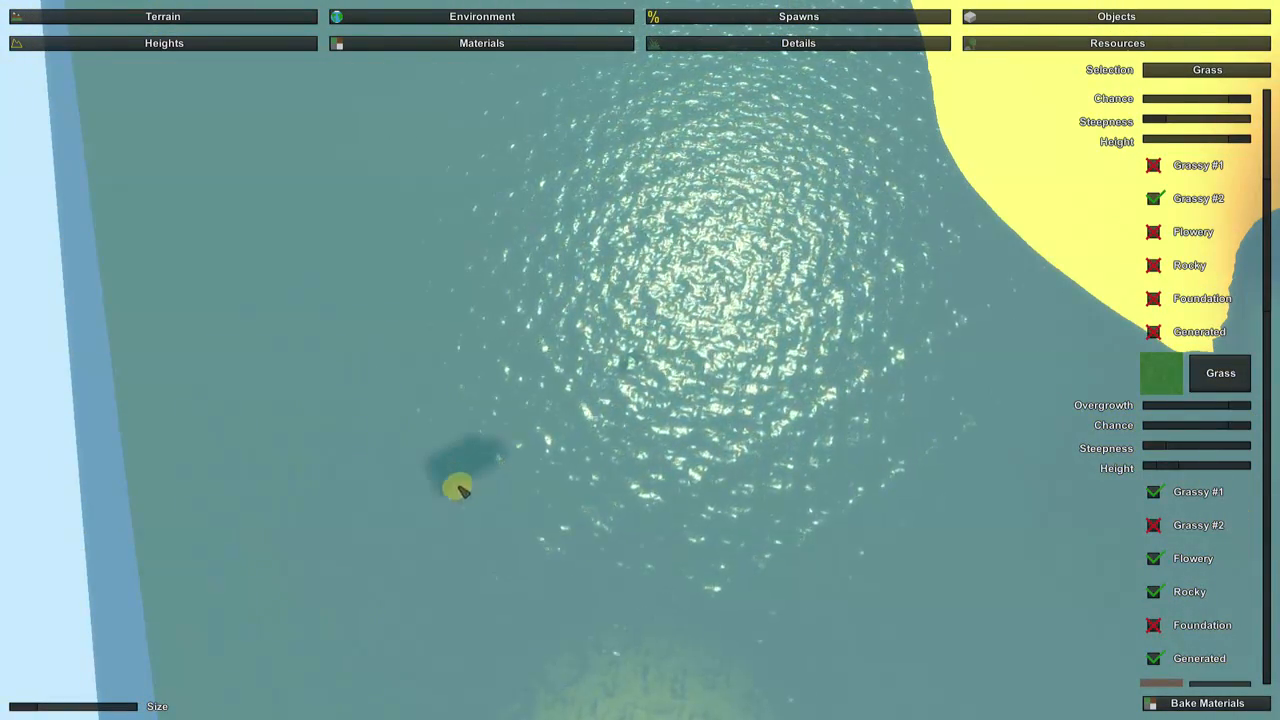
key("w")
mouse_move(460, 489)
right_mouse_down()
mouse_move(420, 512)
mouse_move(425, 400)
mouse_move(340, 410)
mouse_move(345, 520)
mouse_move(420, 530)
right_mouse_up()
key("s")
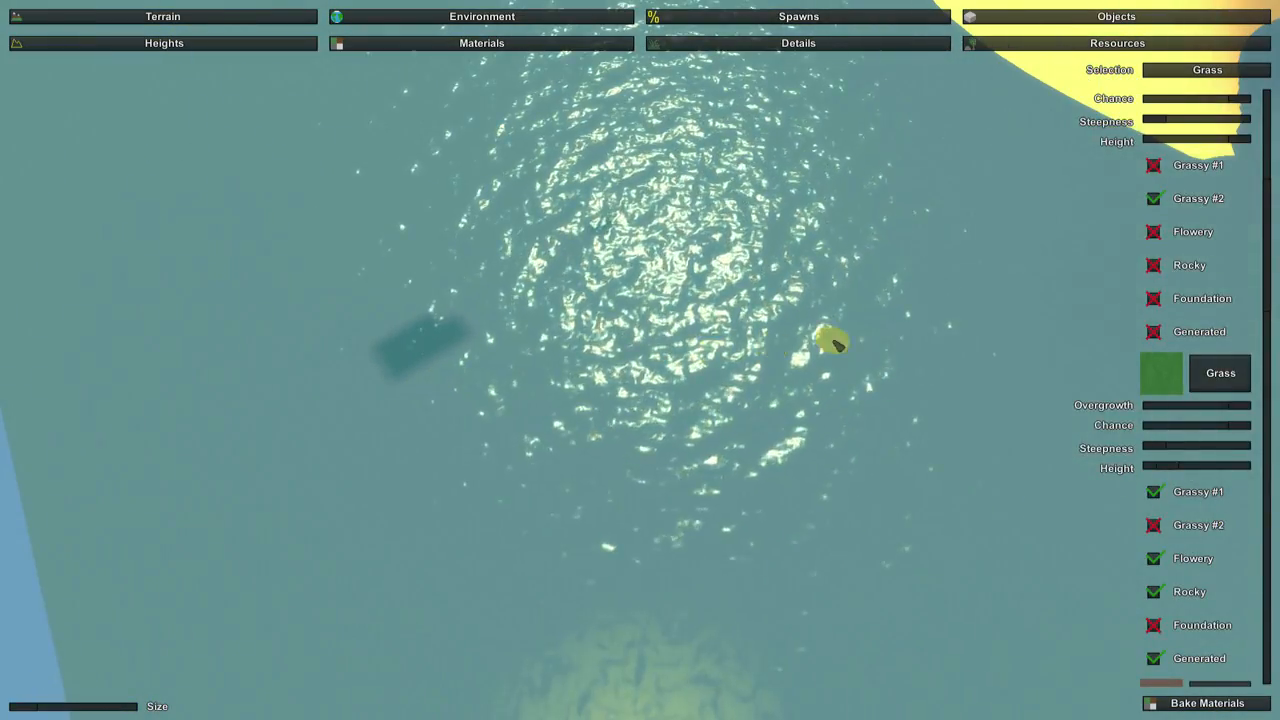
Cover the grass patch on the sea floor with the Sand material.
scroll(1151, 434, "down", 10)
scroll(1187, 451, "down", 3)
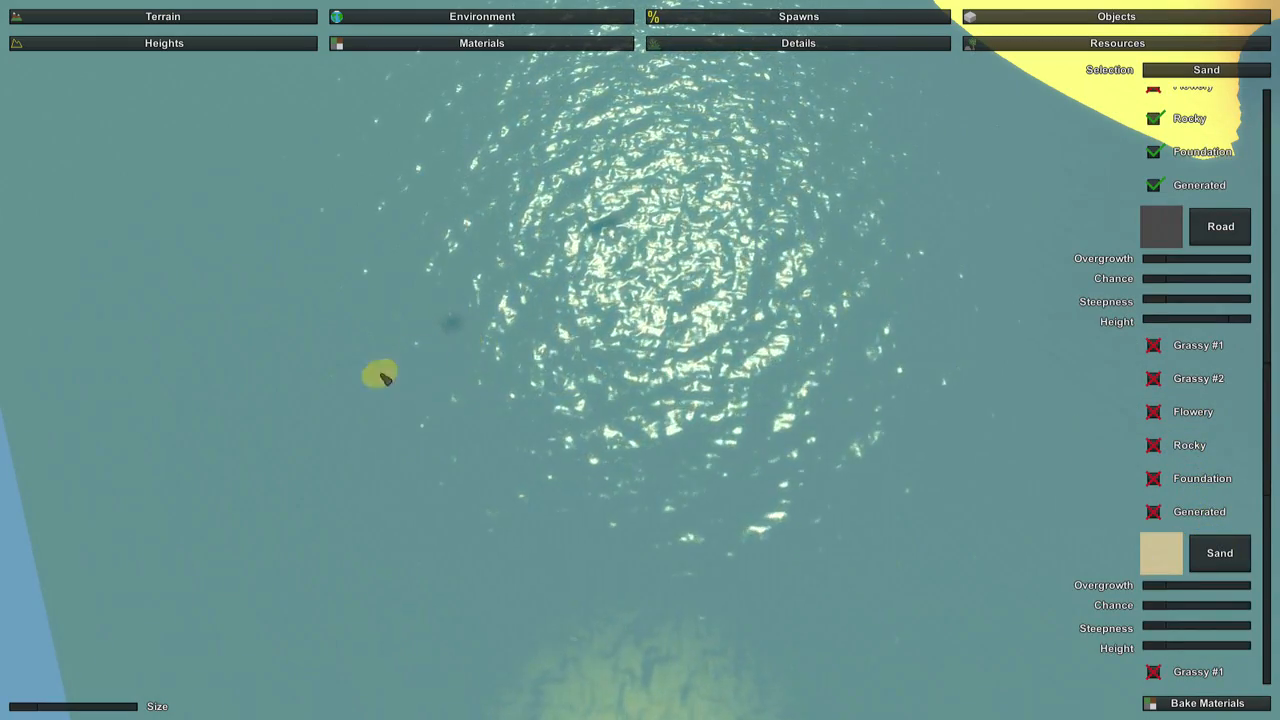
key("s")
right_click_drag(634, 303, 880, 295)
Paint Grass over the island's long side arm with the material brush, leaving a sand rim along the shore.
right_click_drag(686, 369, 670, 150)
key("a")
right_click_drag(640, 360, 830, 470)
scroll(1203, 403, "up", 10)
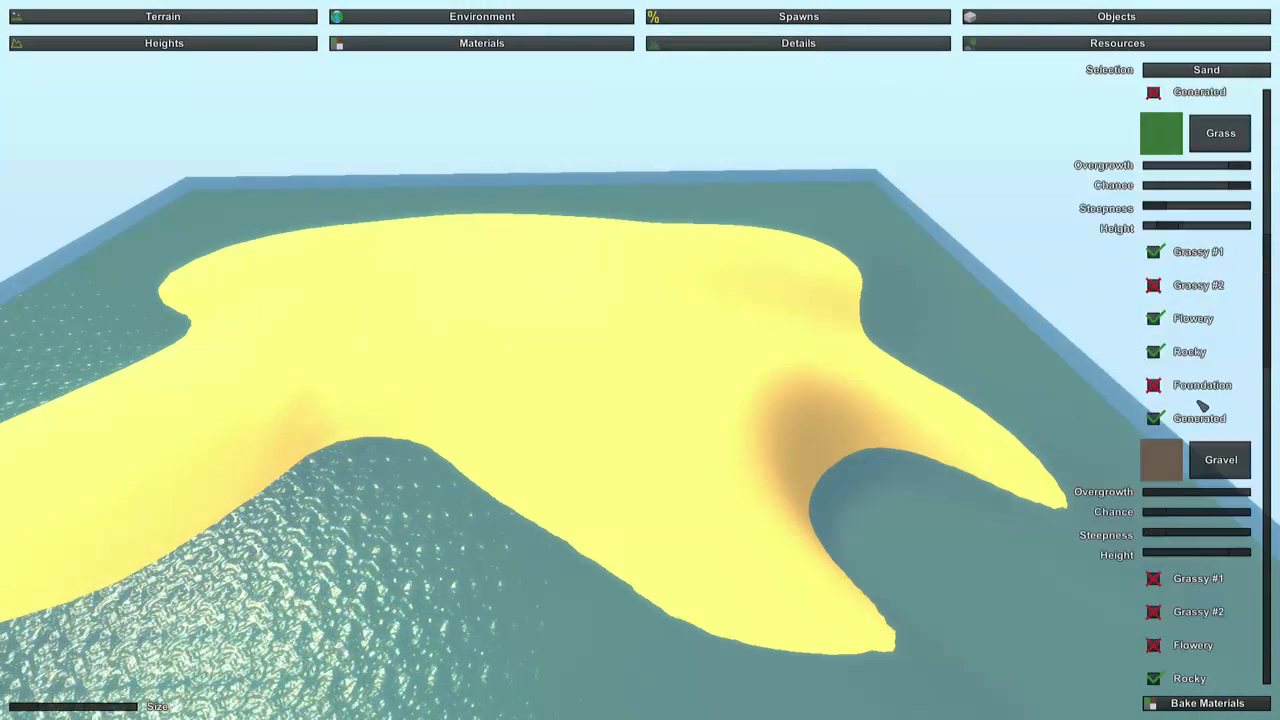
left_click(1217, 345)
right_click_drag(1217, 345, 1080, 435)
right_click_drag(640, 360, 690, 365)
key("a")
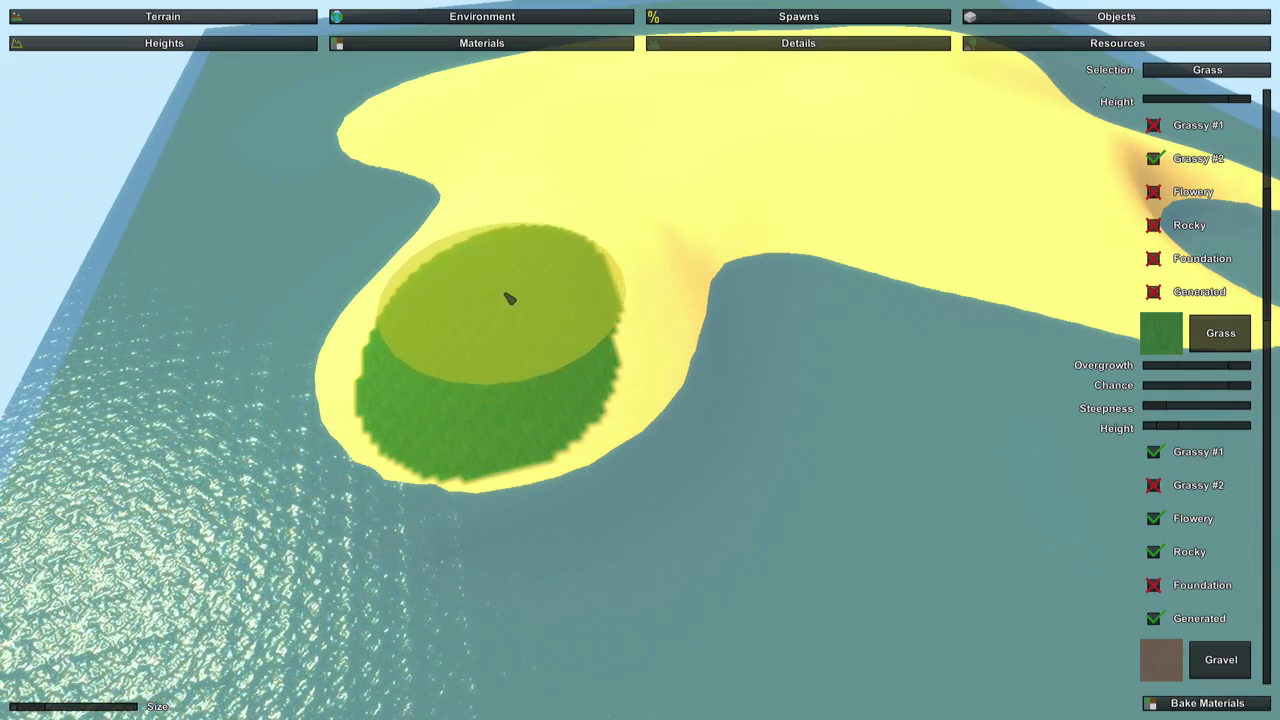
mouse_move(509, 298)
left_mouse_down()
mouse_move(546, 214)
mouse_move(586, 211)
mouse_move(560, 285)
left_mouse_up()
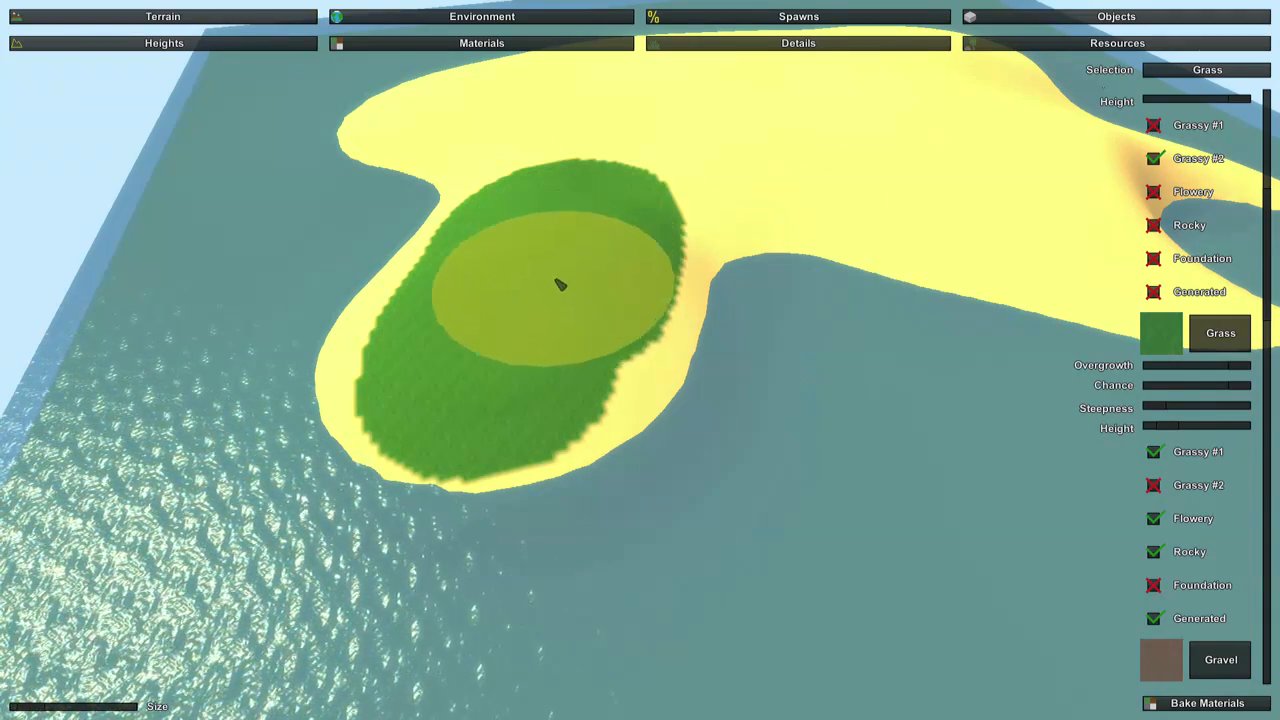
Paint Grass over the rest of the island, filling the remaining inland gap and keeping the beaches and bay as sand.
key("w")
mouse_move(530, 326)
right_mouse_down()
mouse_move(470, 405)
mouse_move(385, 400)
mouse_move(520, 405)
mouse_move(465, 415)
mouse_move(545, 405)
mouse_move(405, 398)
right_mouse_up()
key("s")
key("s")
mouse_move(672, 256)
left_mouse_down()
mouse_move(509, 231)
mouse_move(349, 323)
mouse_move(381, 146)
mouse_move(381, 170)
left_mouse_up()
mouse_move(381, 170)
right_mouse_down()
mouse_move(450, 185)
mouse_move(405, 183)
mouse_move(340, 135)
mouse_move(430, 165)
mouse_move(360, 170)
right_mouse_up()
key("w")
key("s")
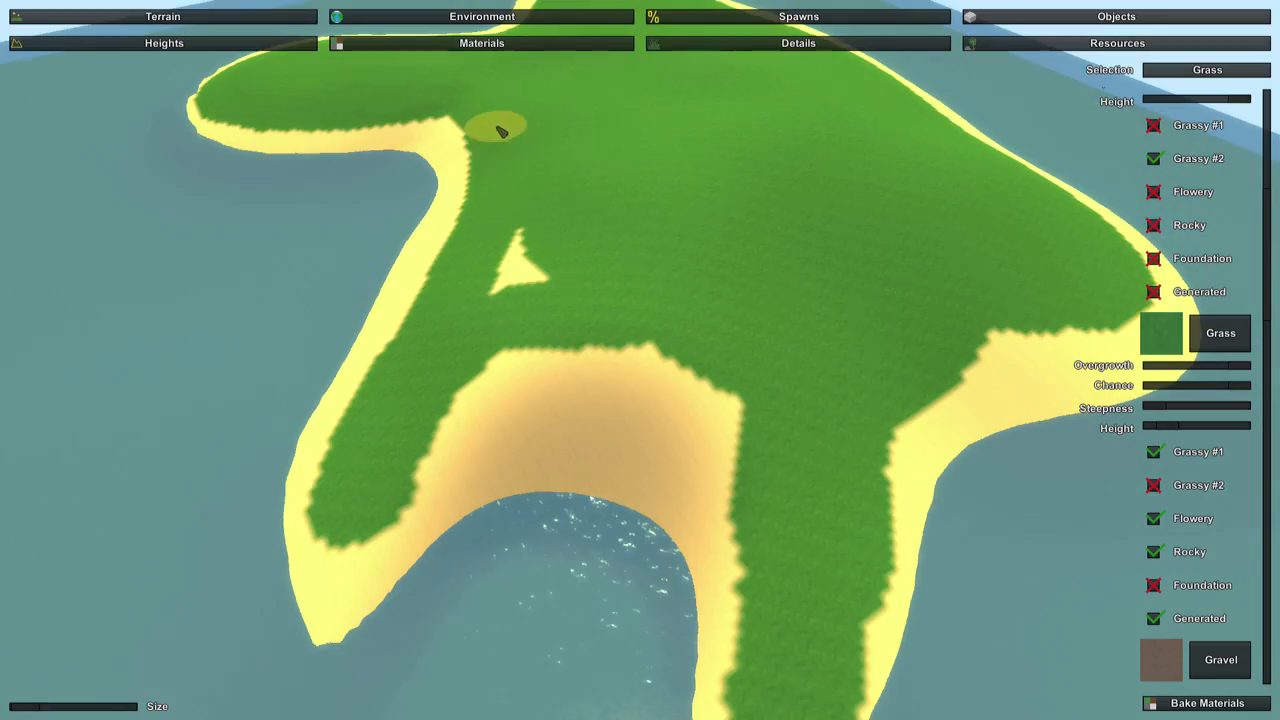
left_click_drag(526, 247, 540, 263)
mouse_move(540, 263)
right_mouse_down()
mouse_move(530, 200)
mouse_move(600, 200)
mouse_move(590, 190)
right_mouse_up()
Paint a narrow strip of Dirt along the outer shore of the island's leg beside the bay.
key("a")
mouse_move(570, 382)
right_mouse_down()
mouse_move(644, 364)
mouse_move(540, 306)
mouse_move(660, 366)
right_mouse_up()
key("a")
scroll(1220, 580, "down", 6)
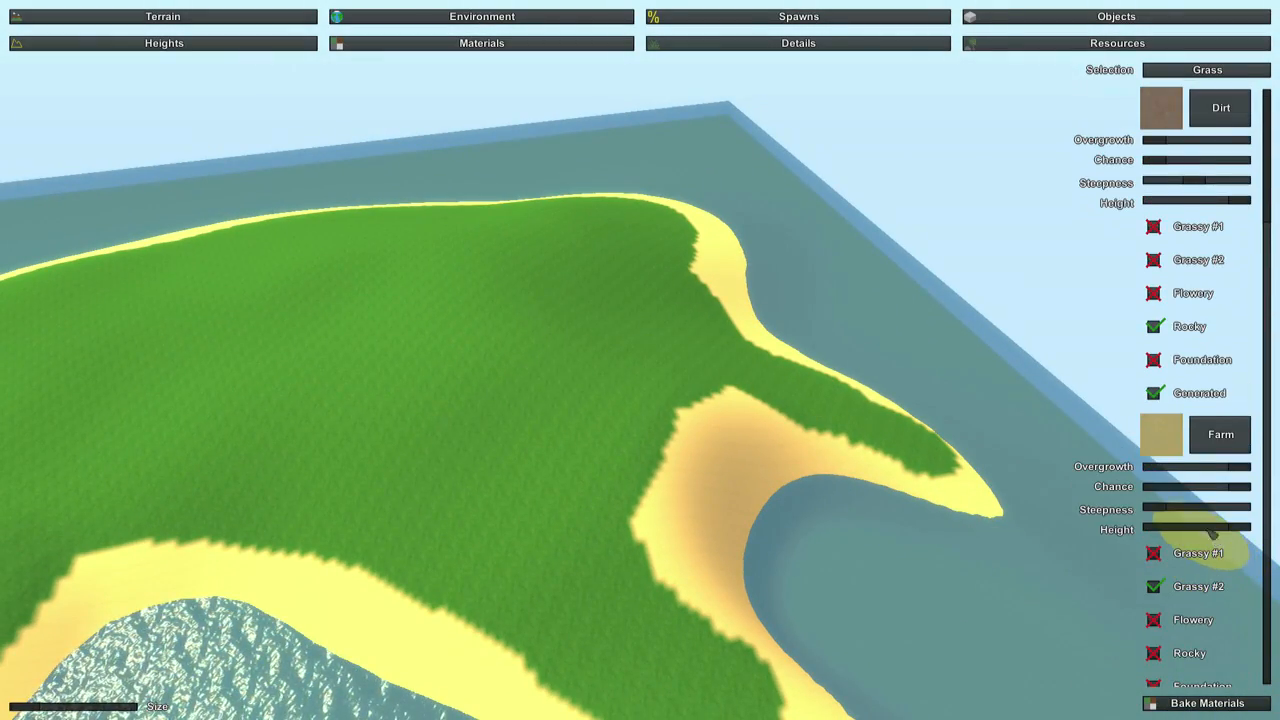
left_click(1221, 98)
right_click_drag(643, 377, 490, 400)
mouse_move(549, 380)
left_mouse_down()
mouse_move(366, 463)
mouse_move(277, 487)
left_mouse_up()
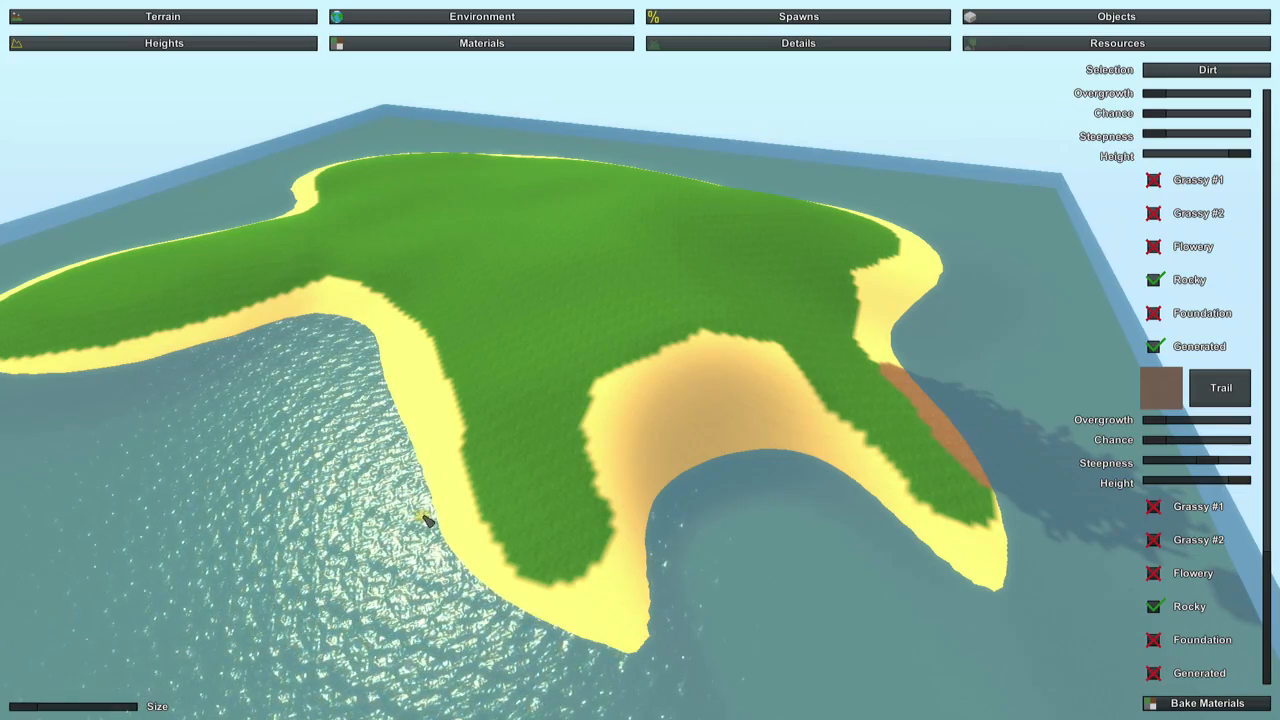
right_click_drag(424, 516, 330, 490)
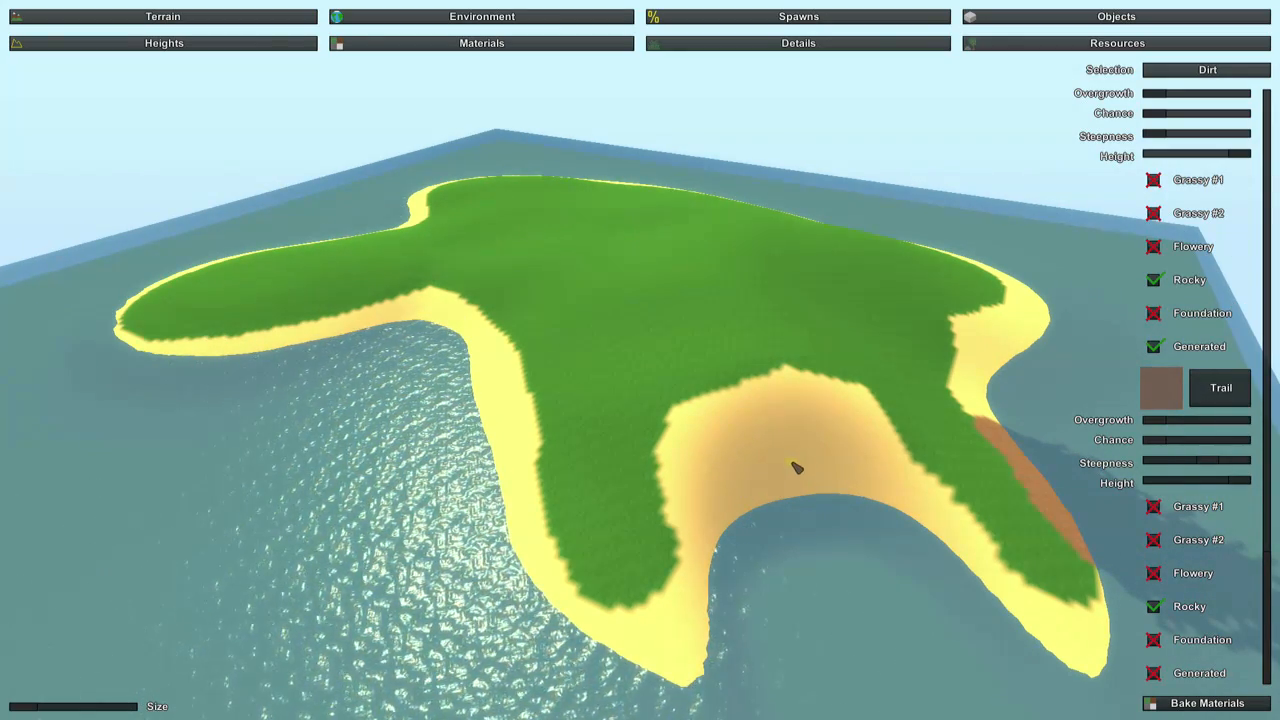
right_click_drag(791, 464, 936, 523)
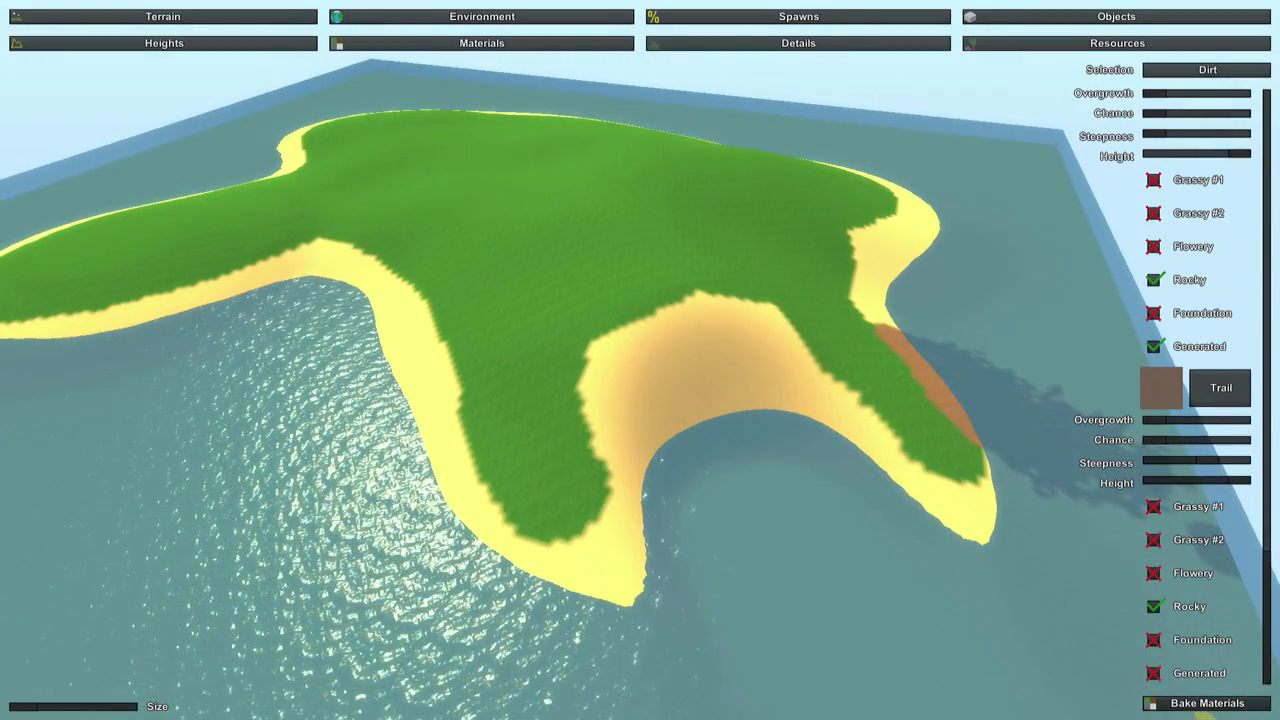
Bake the terrain materials and inspect the island's shoreline from several angles.
left_click(1208, 704)
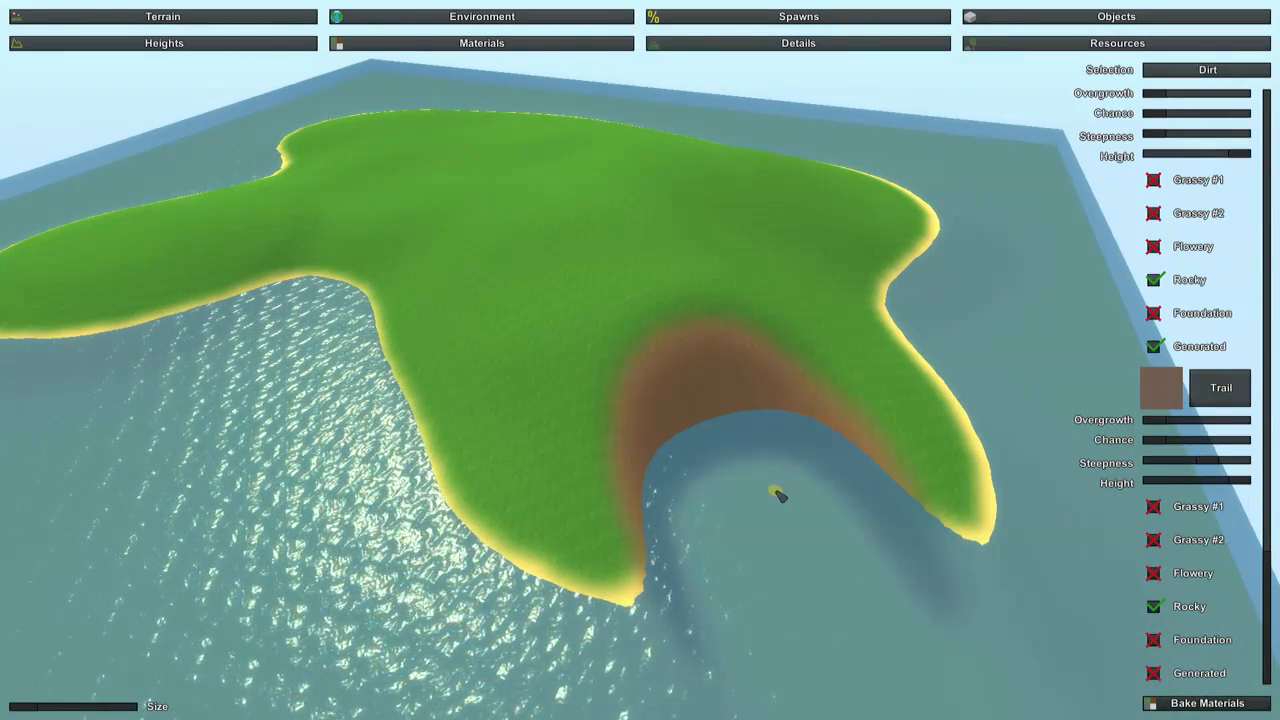
key("w")
right_click_drag(778, 490, 605, 668)
key("w")
key("s")
key("s")
key("w")
key("a")
key("s")
right_click_drag(646, 357, 570, 300)
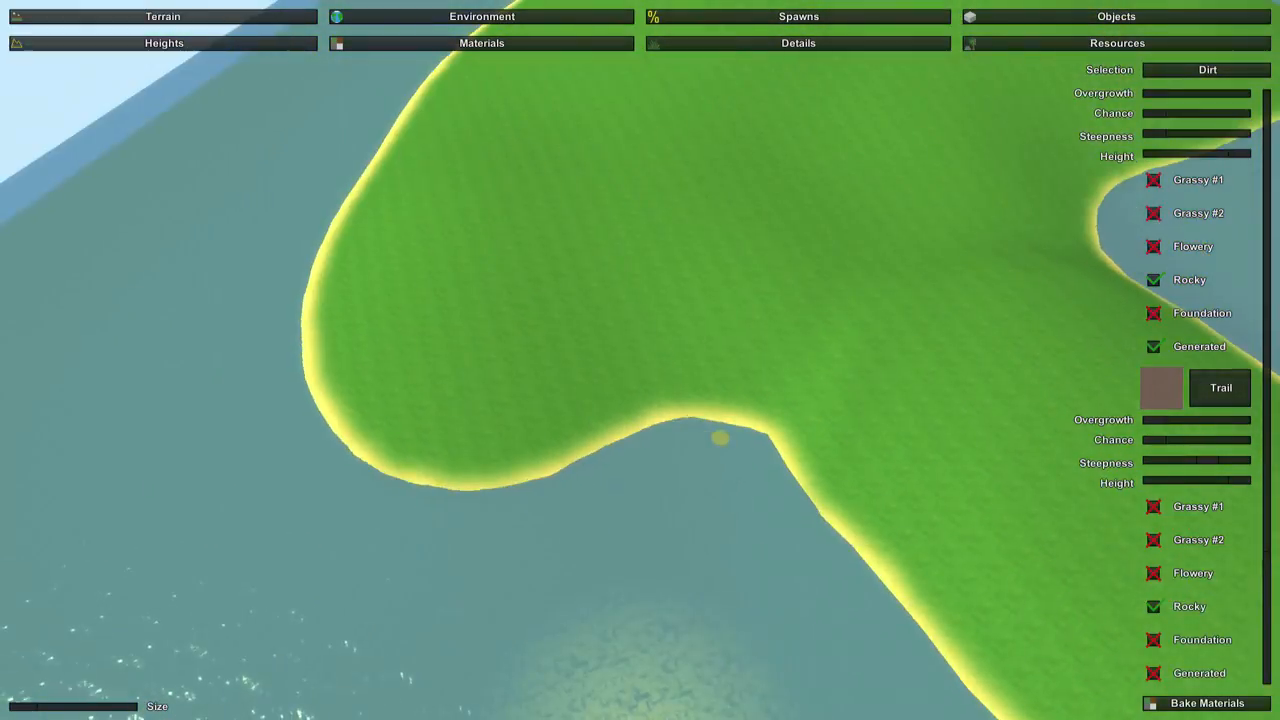
right_click_drag(646, 450, 826, 441)
Check the Stone and Sand material generation settings and bake the terrain materials again.
scroll(1195, 370, "up", 10)
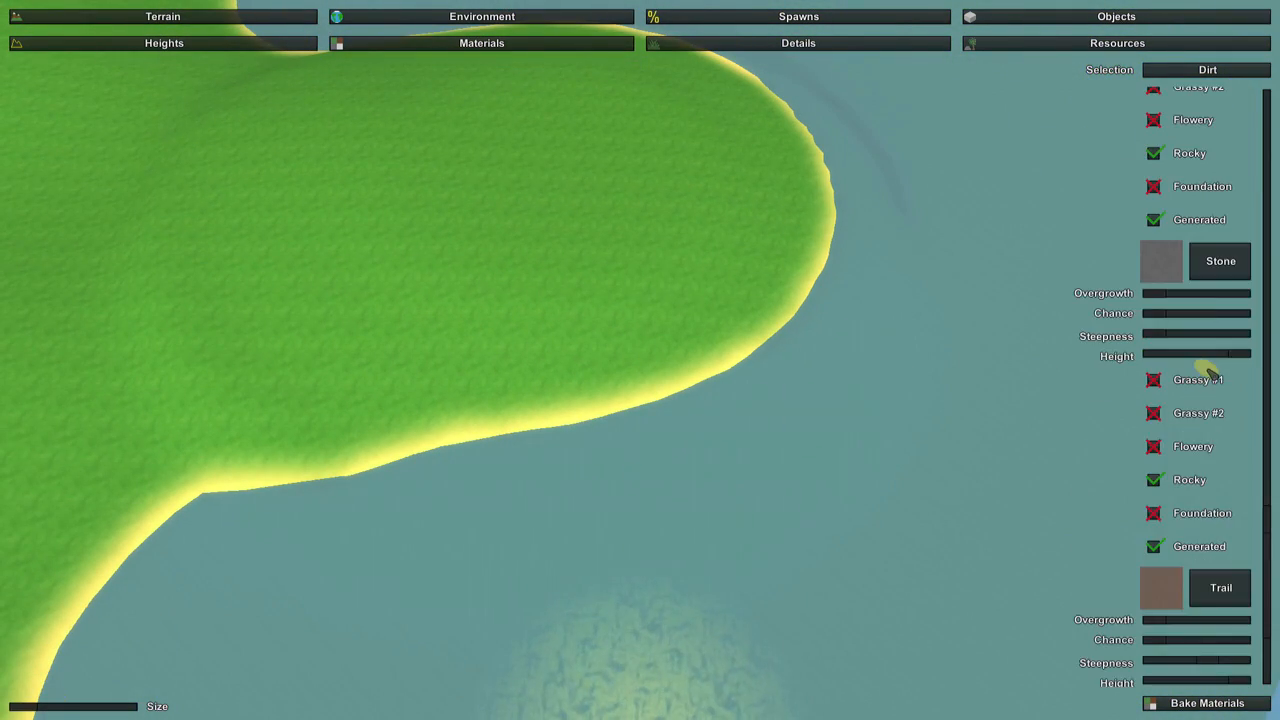
scroll(1193, 508, "down", 2)
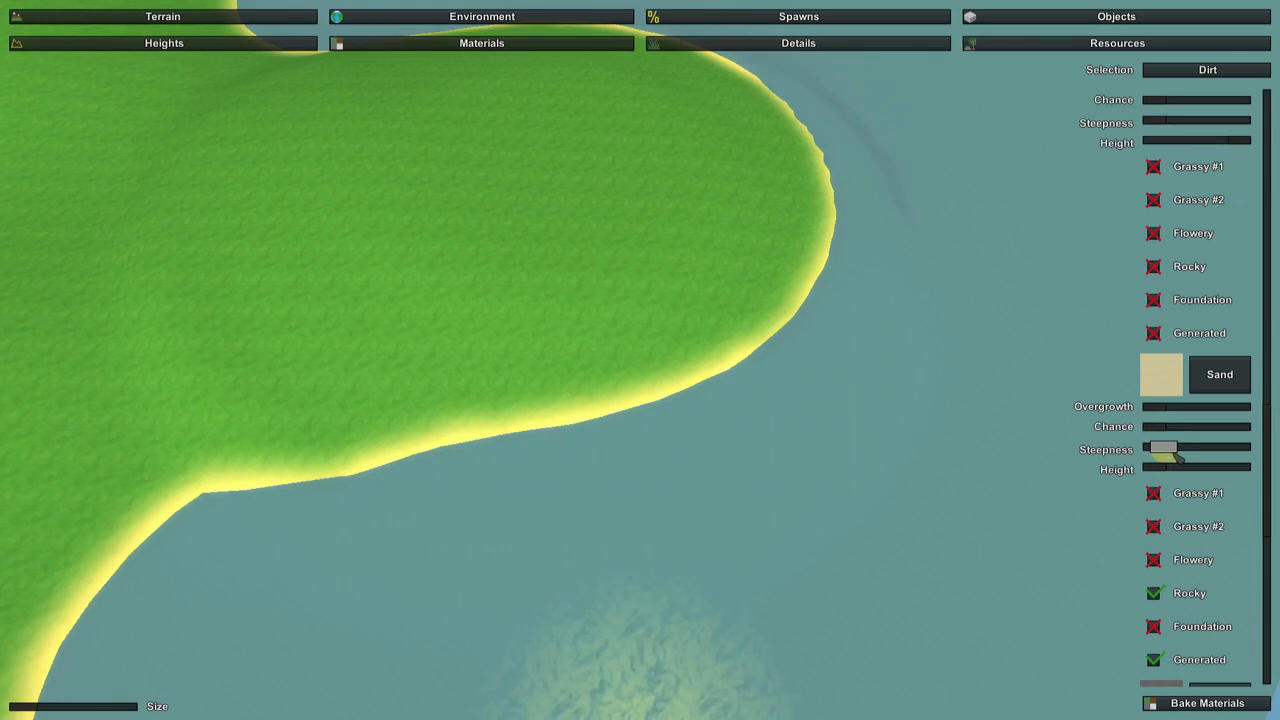
left_click(1187, 709)
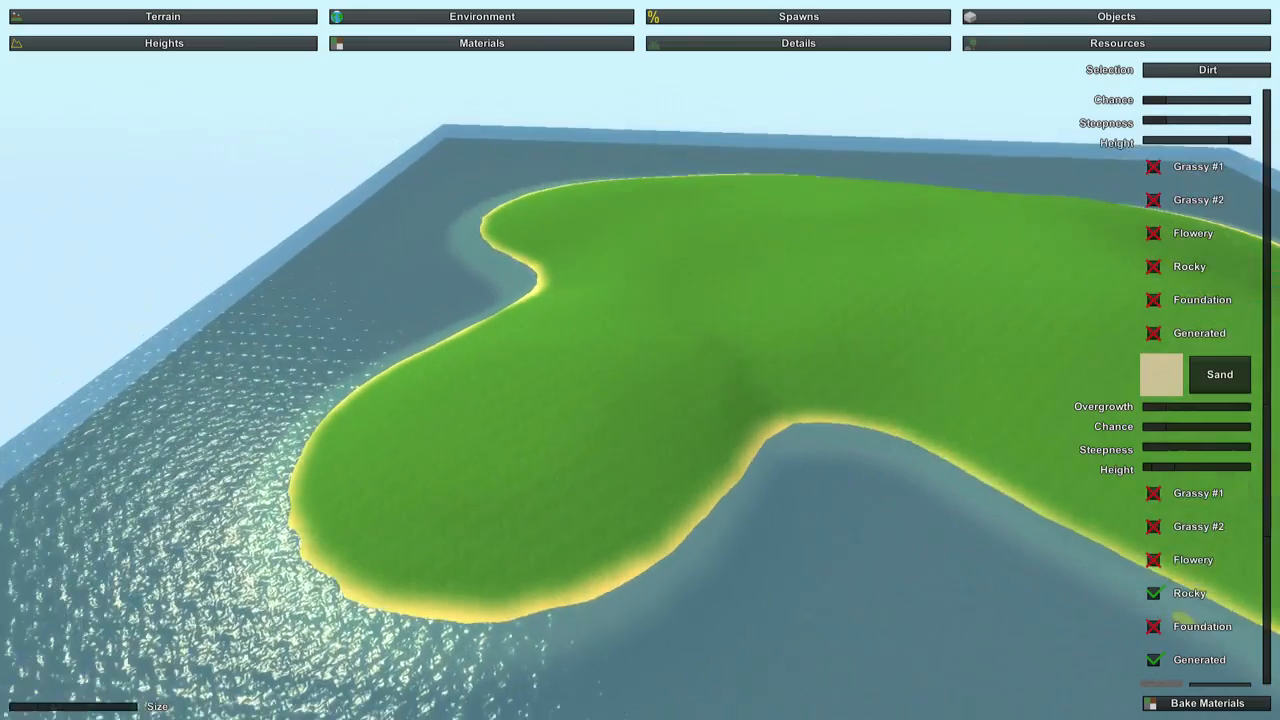
key("w")
right_click_drag(640, 360, 830, 375)
key("w")
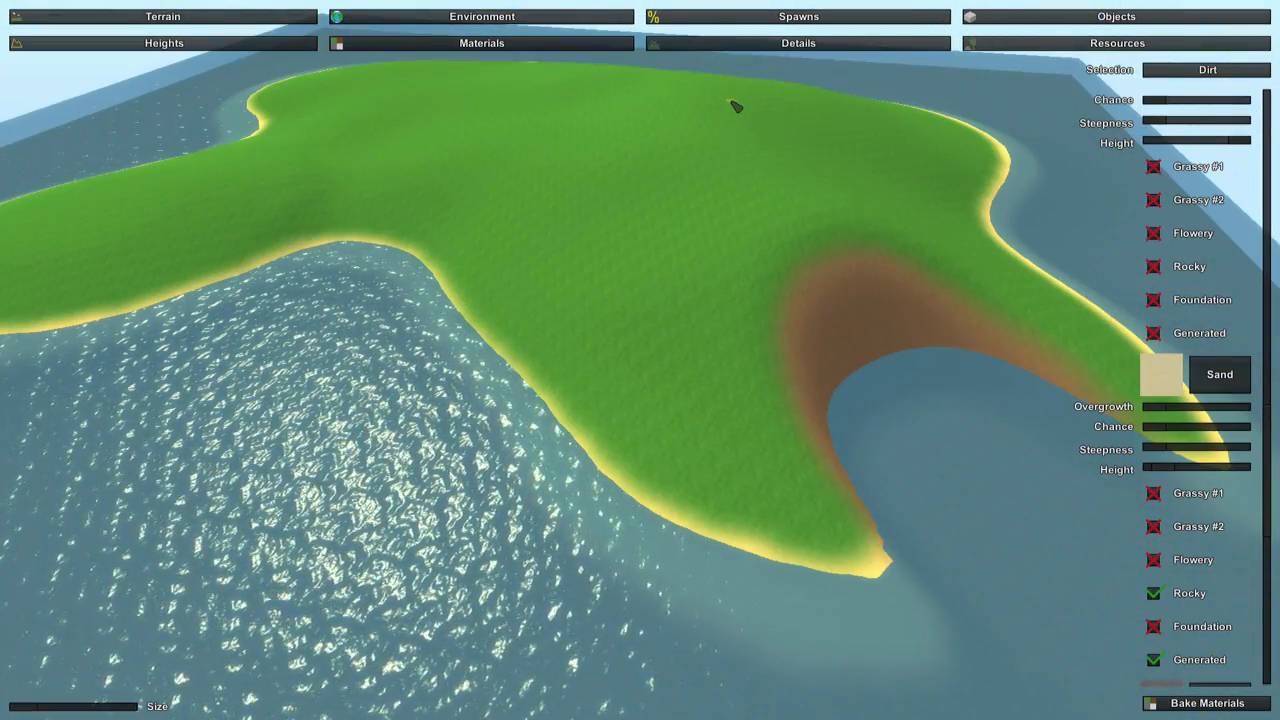
Open the terrain details settings and view the island's grassland up close.
left_click(740, 45)
key("w")
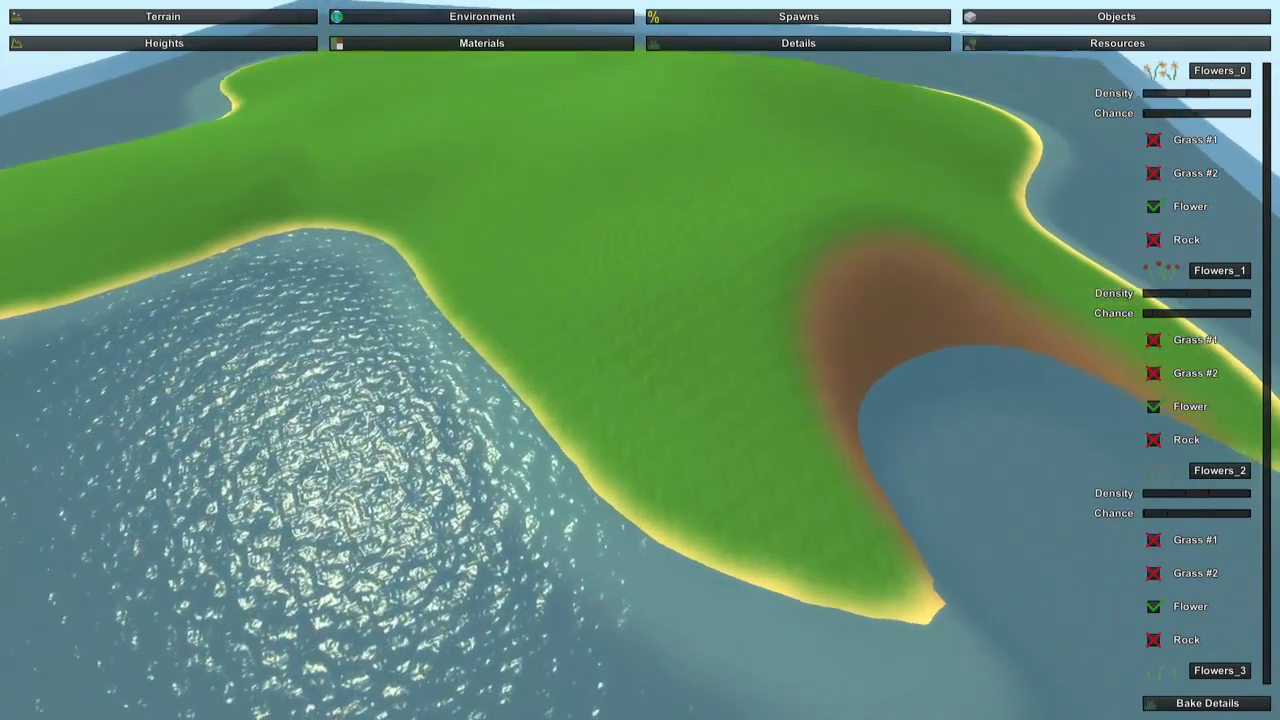
key("w")
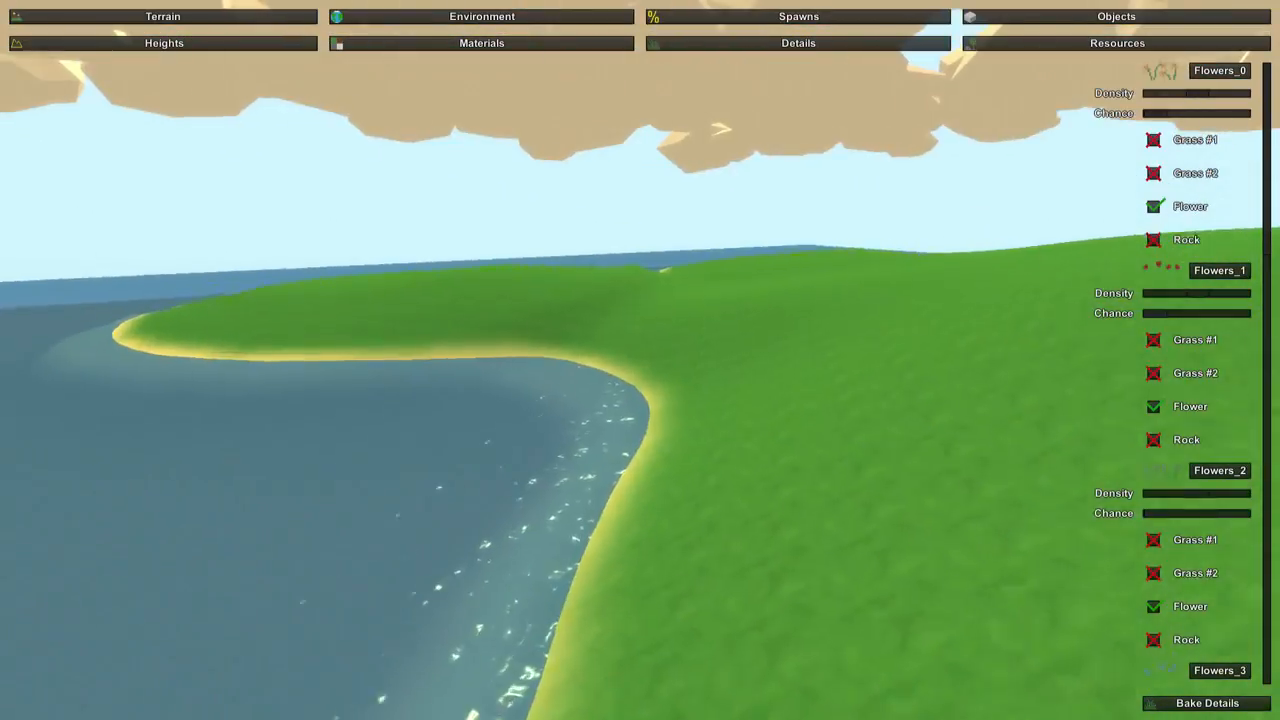
key("w")
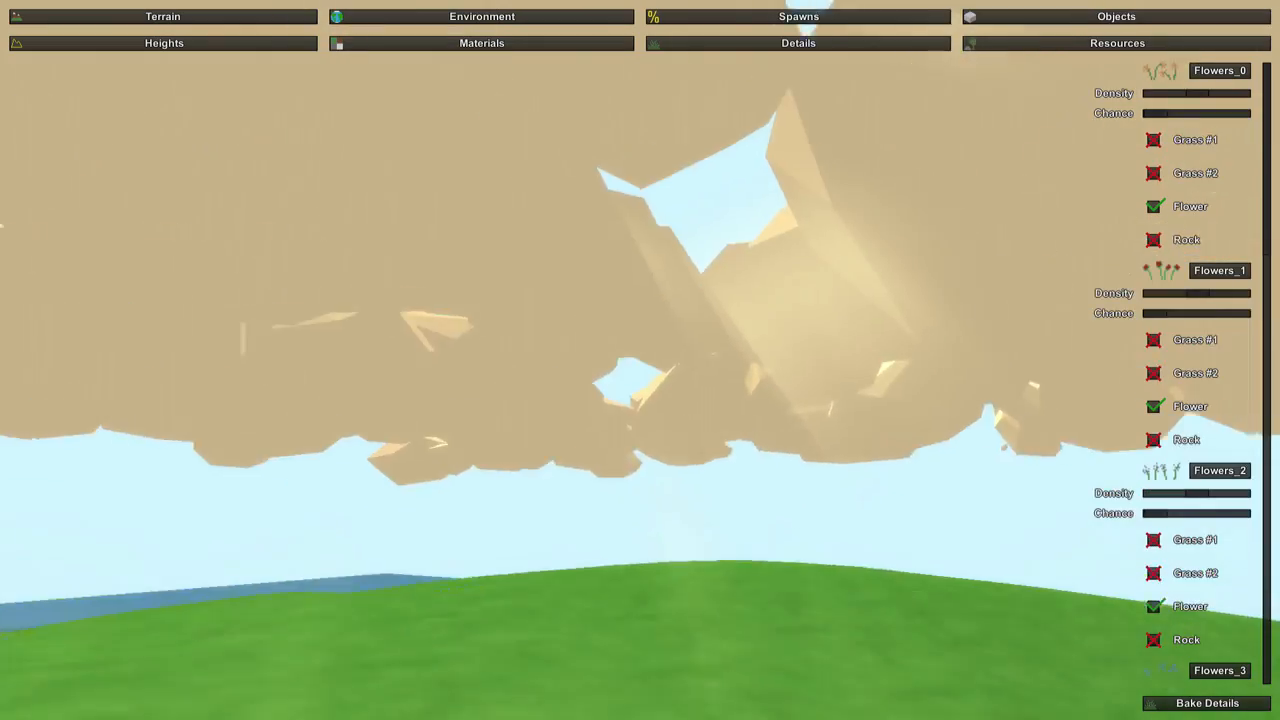
key("a")
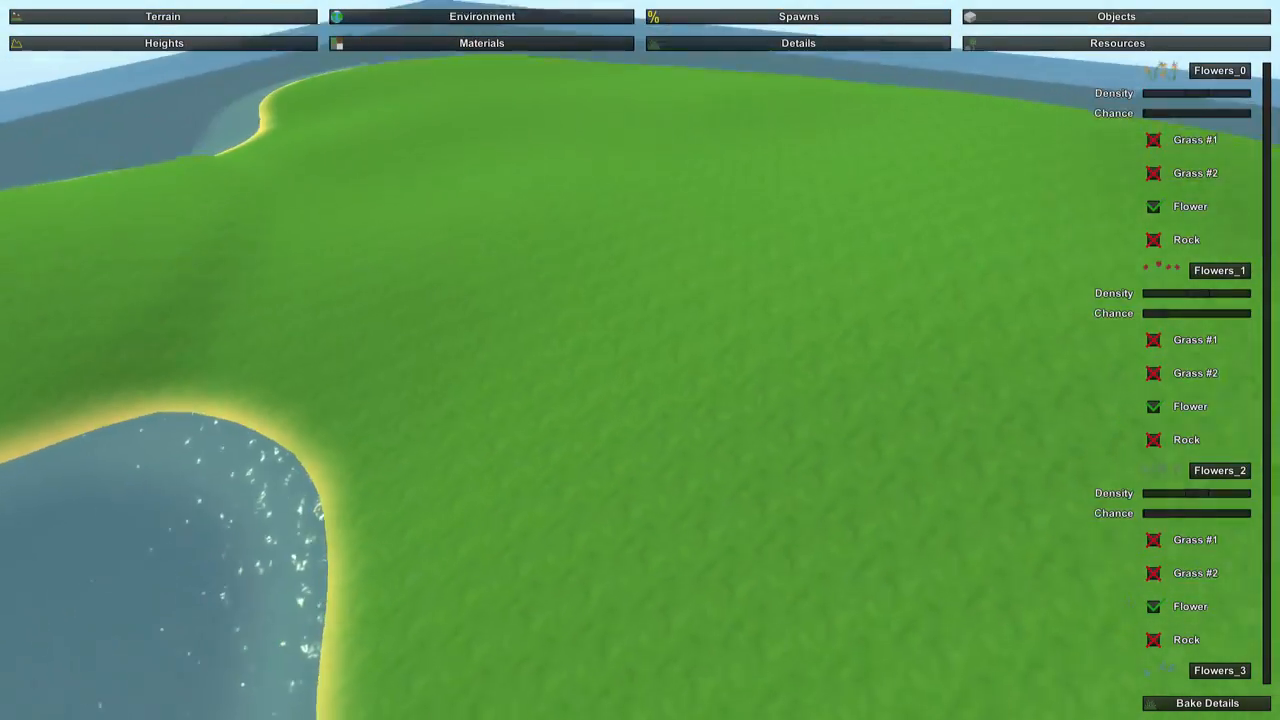
key("a")
right_click_drag(782, 200, 646, 368)
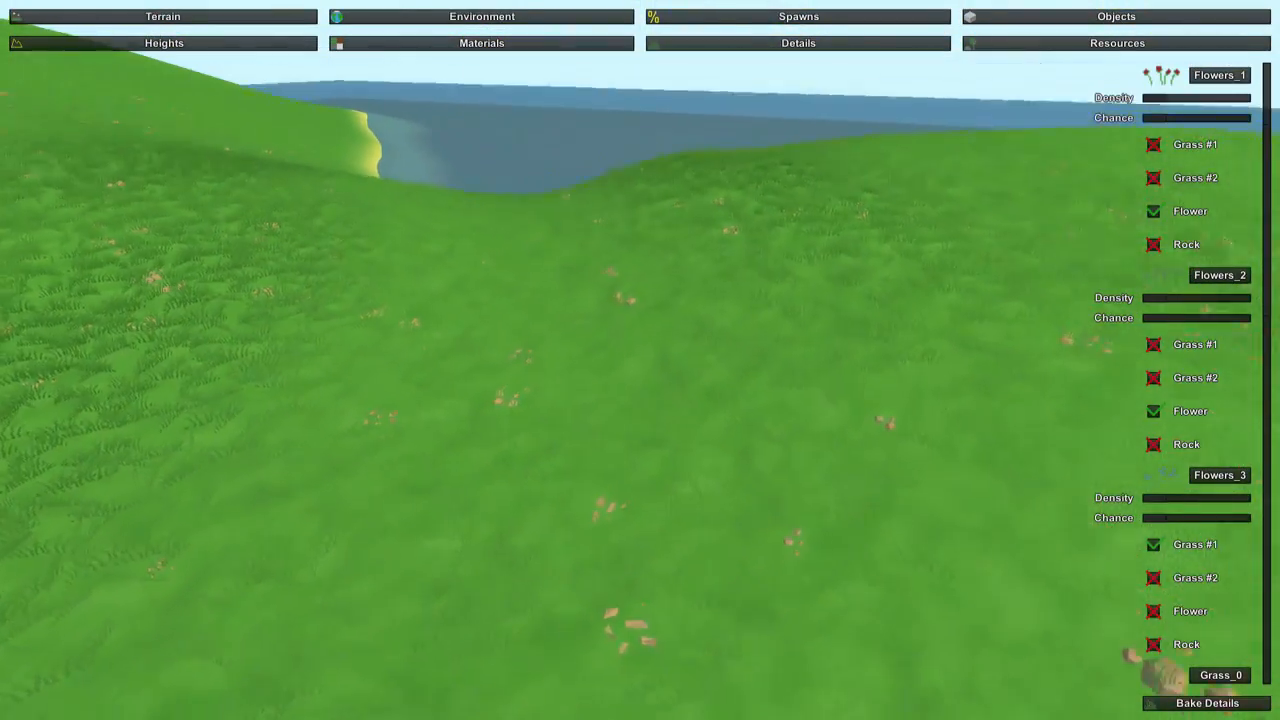
Go through the Flowers, Grass and Pebbles detail settings, bake the details, and look over the island.
scroll(1180, 538, "down", 2)
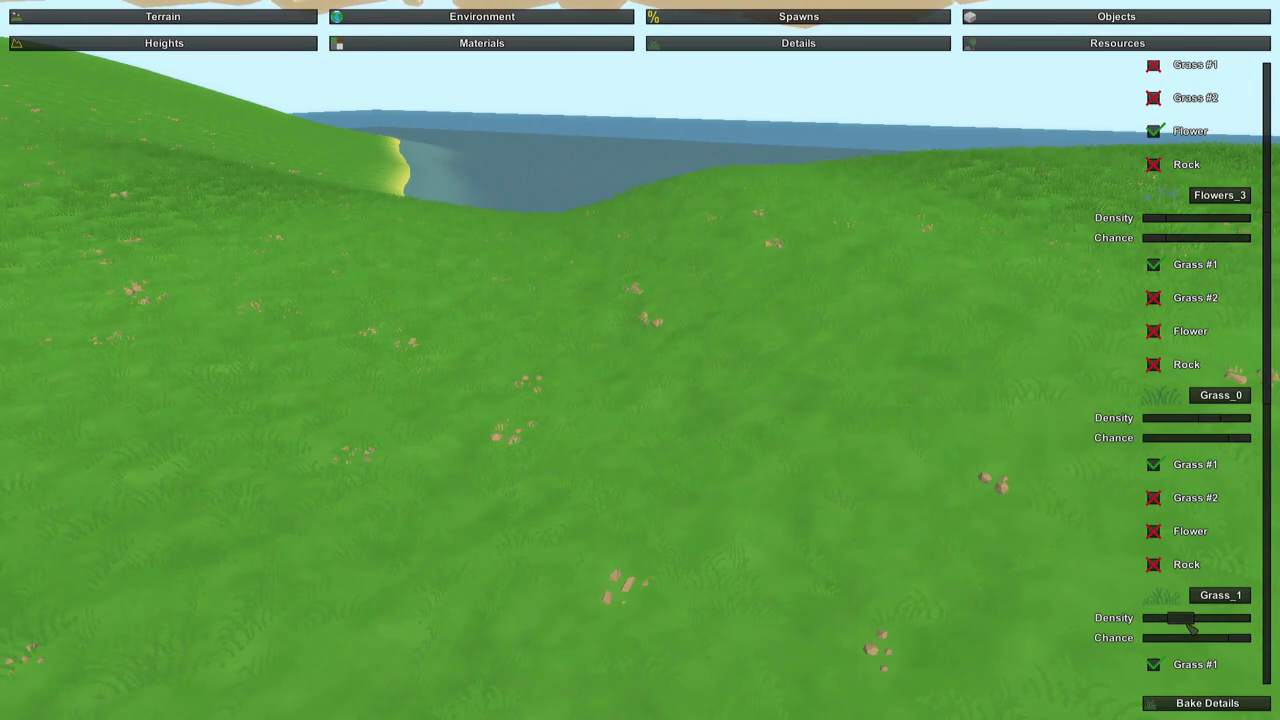
scroll(1172, 284, "down", 15)
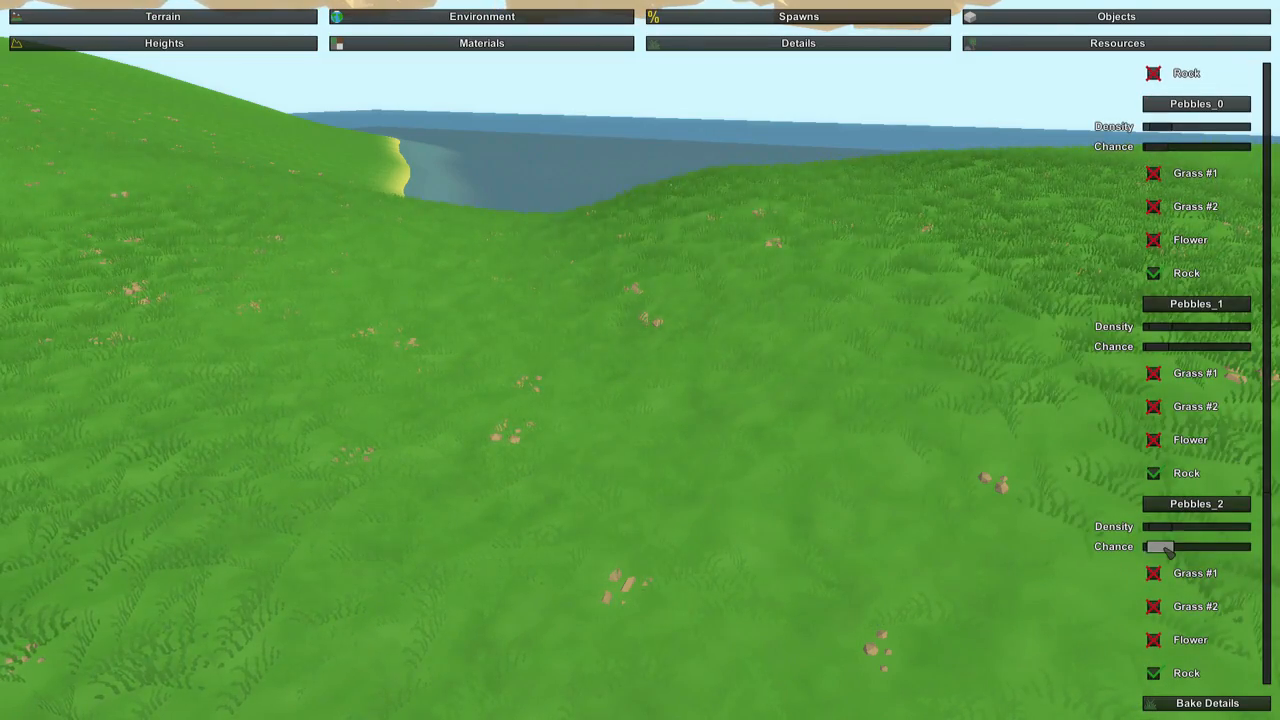
left_click(1183, 704)
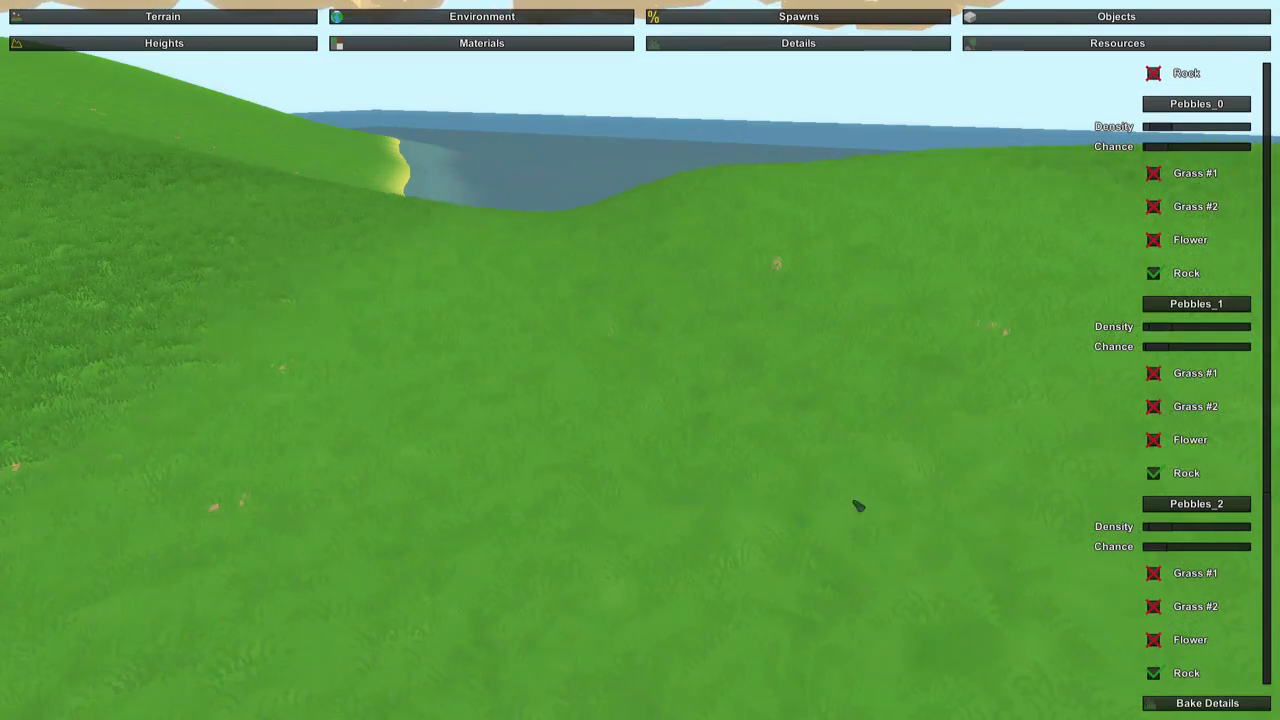
key("w")
right_click_drag(859, 506, 1075, 440)
key("w")
key("w")
key("s")
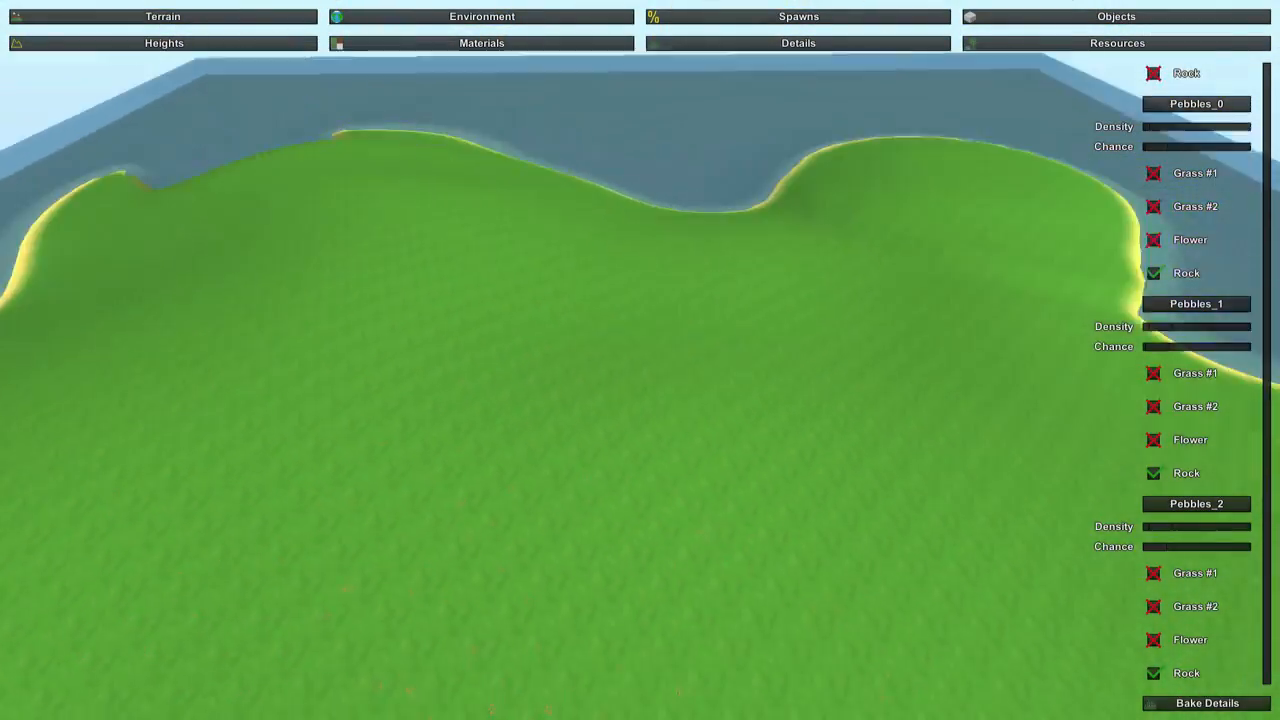
right_click_drag(640, 360, 680, 346)
Open the terrain resources settings and view the island's grassy slope where trees can be generated.
left_click(1018, 45)
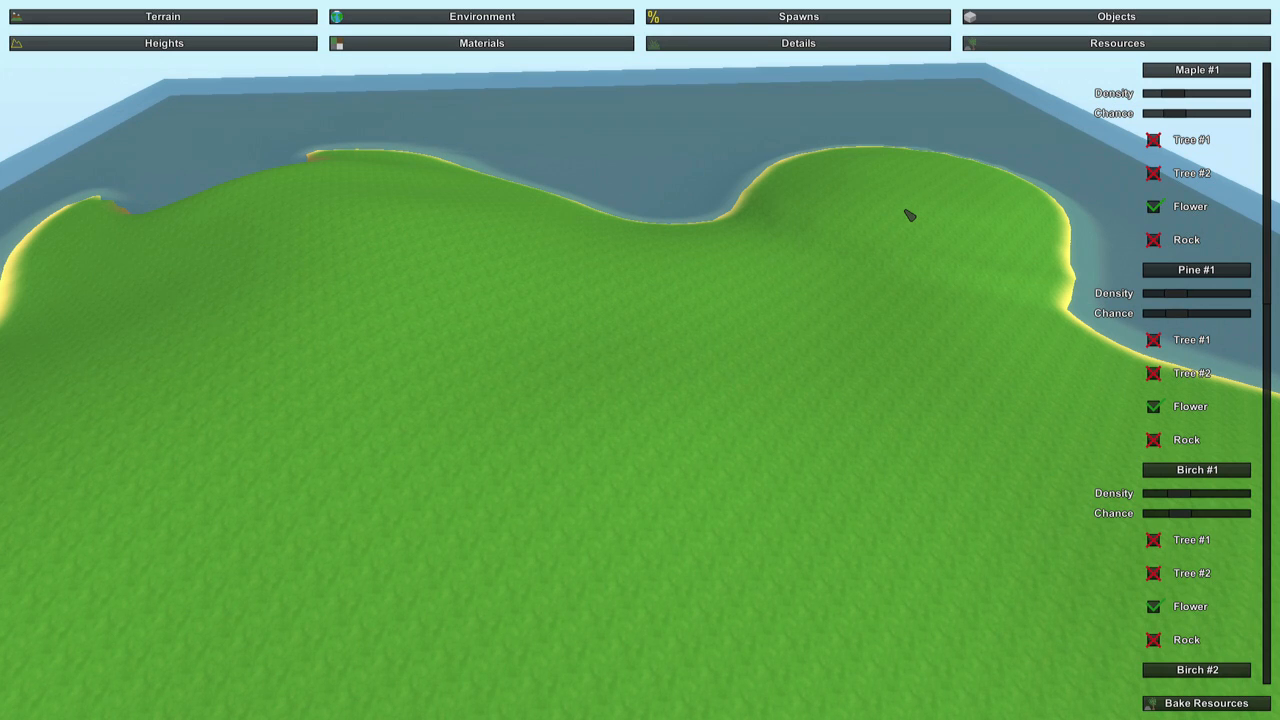
right_click_drag(910, 215, 995, 200)
key("w")
key("w")
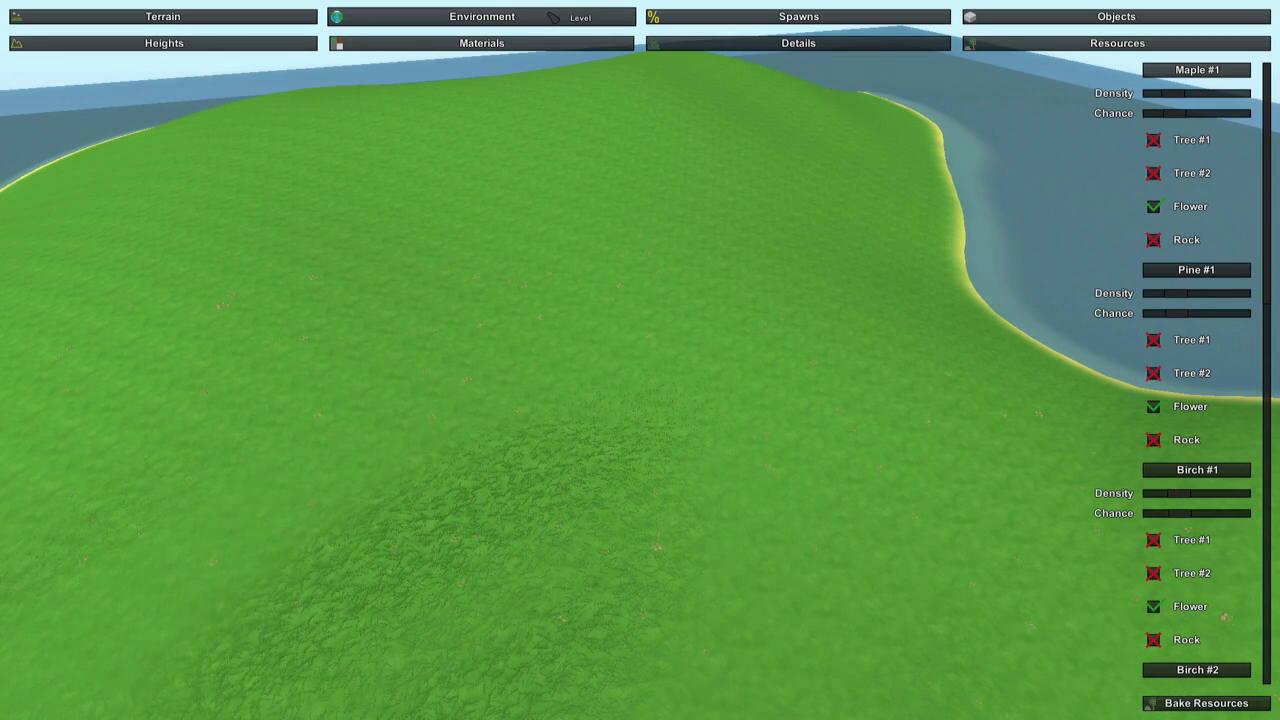
Open the environment's lighting settings with the sky and ambient colours.
left_click(553, 17)
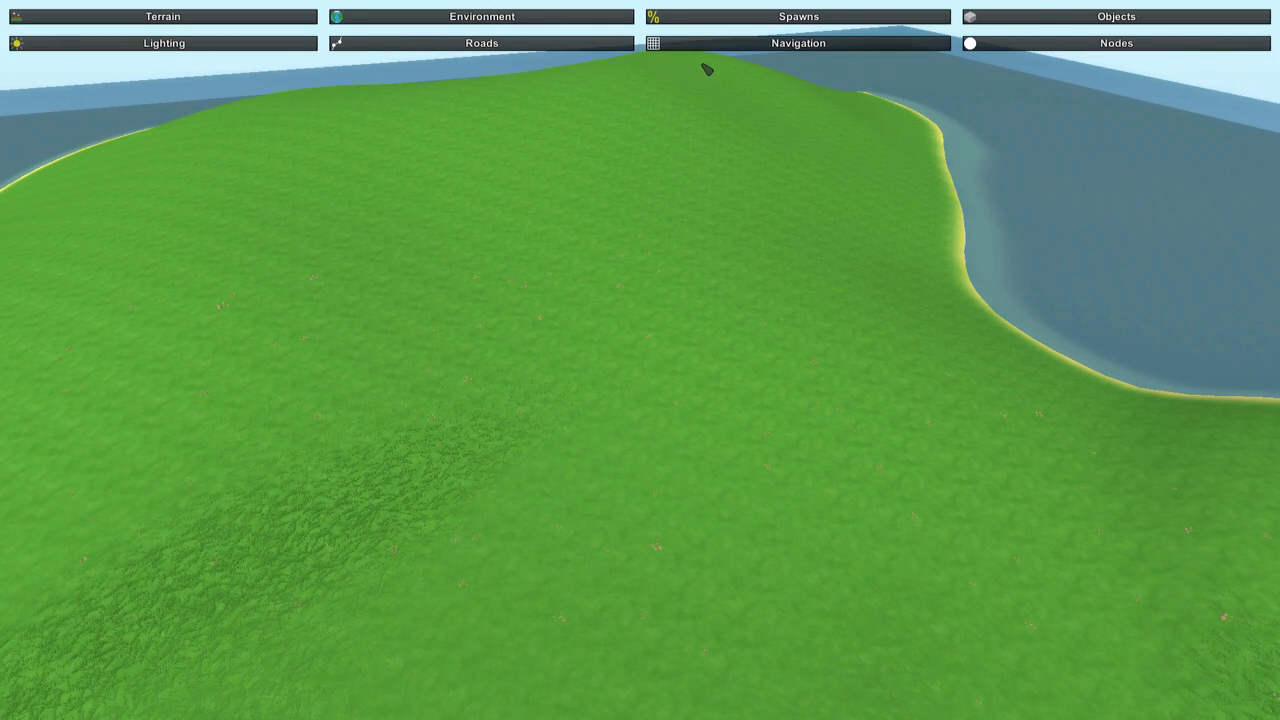
left_click(228, 45)
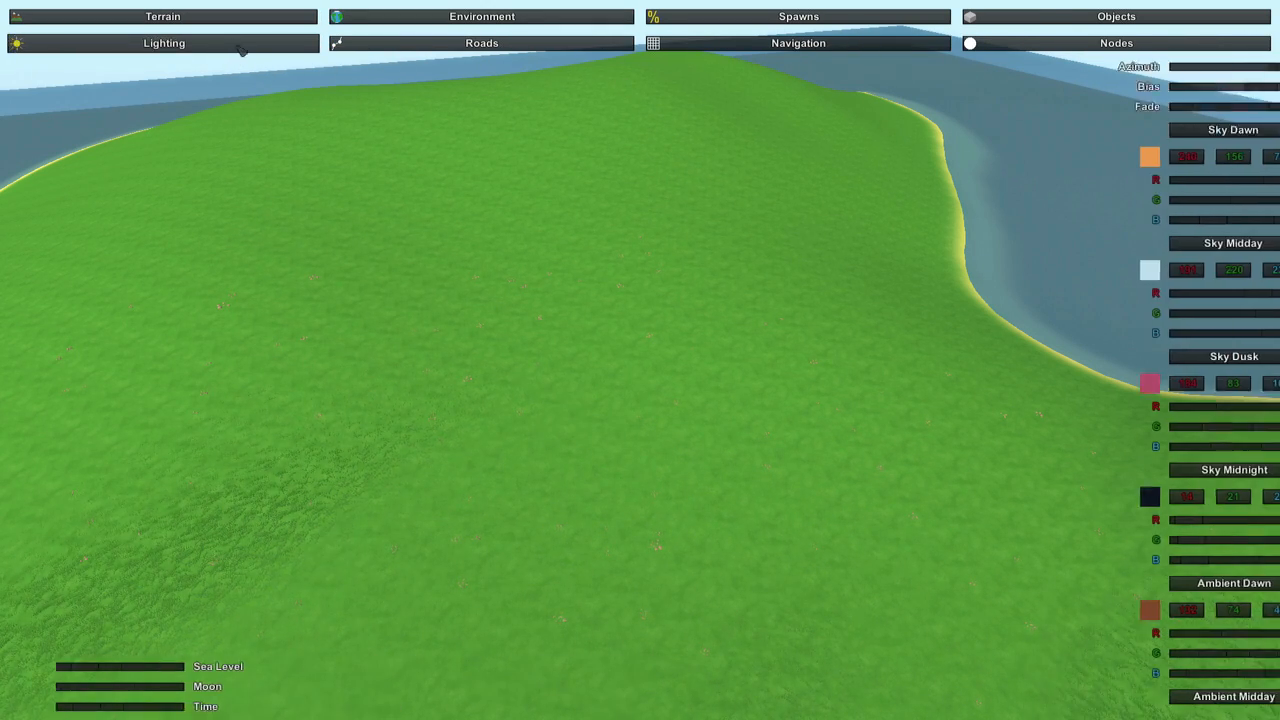
Open the environment's roads settings and view the island's slope and shoreline from above.
left_click(470, 44)
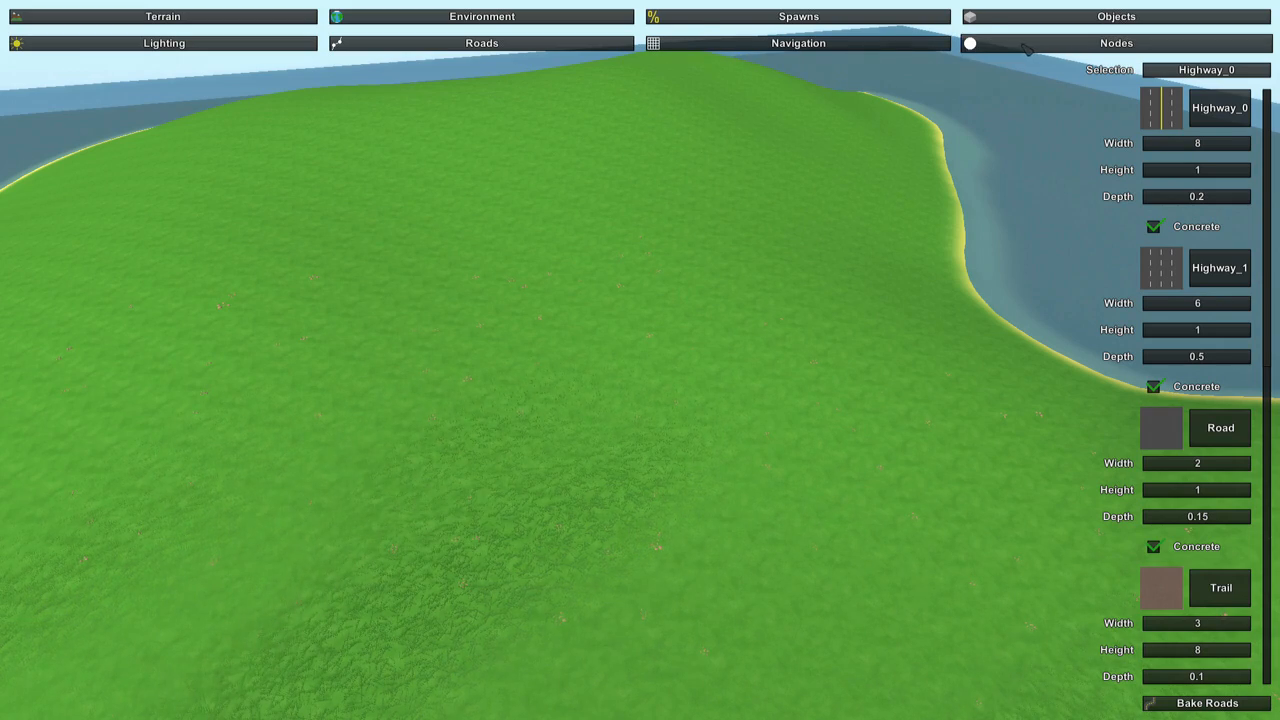
right_click_drag(765, 172, 960, 168)
right_click_drag(640, 360, 436, 345)
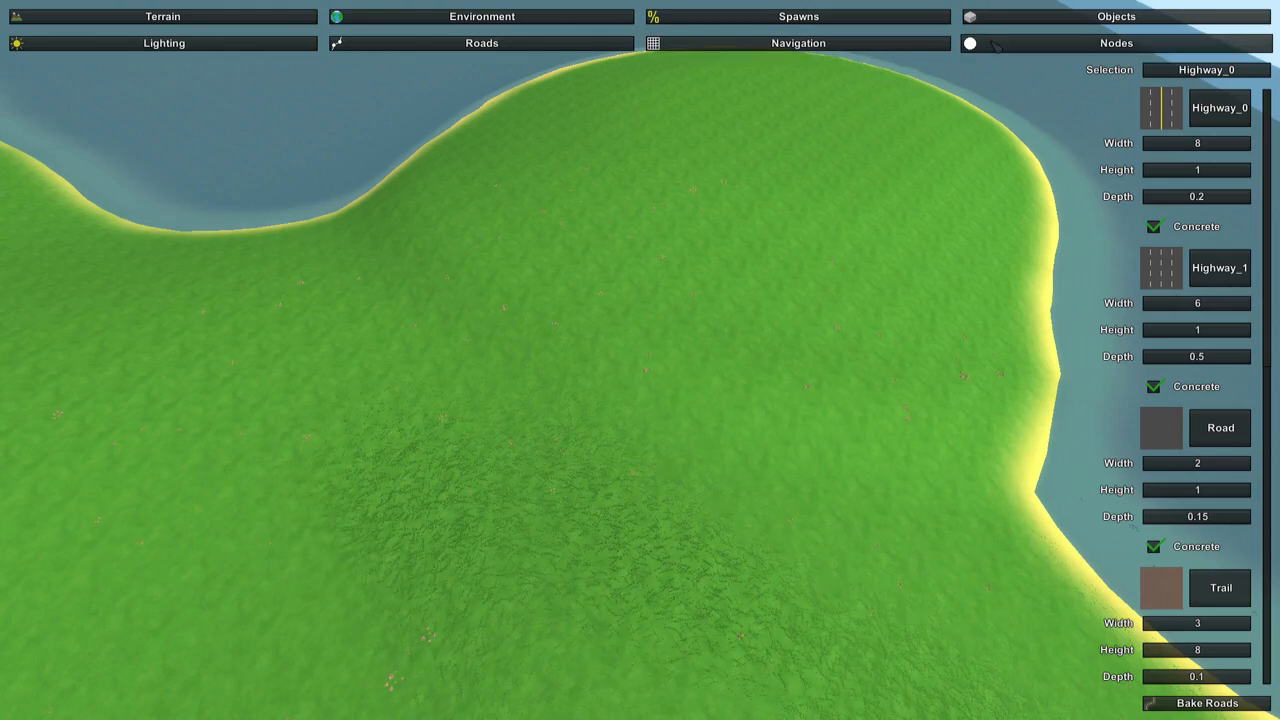
Return to the lighting settings and go through the sky, ambient, fog, sun and sea colours while facing the cloudy sky.
left_click(240, 46)
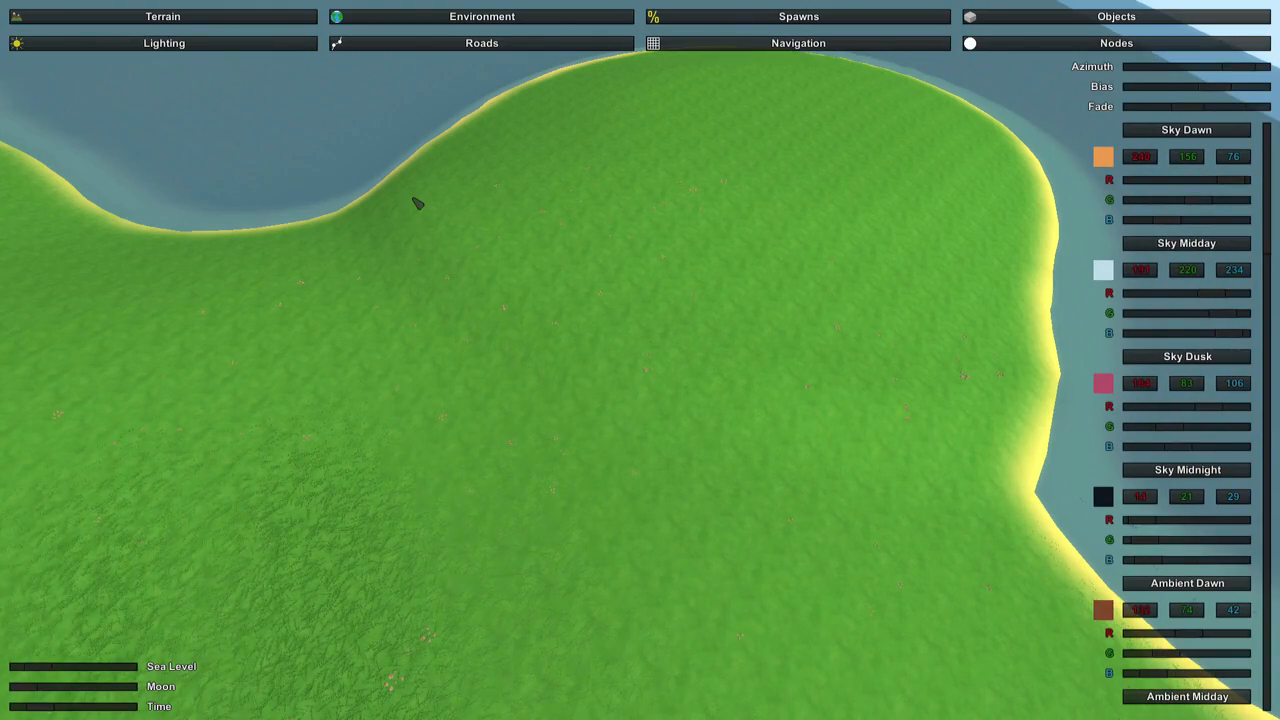
right_click_drag(418, 203, 1037, 408)
key("w")
key("w")
scroll(1205, 352, "down", 3)
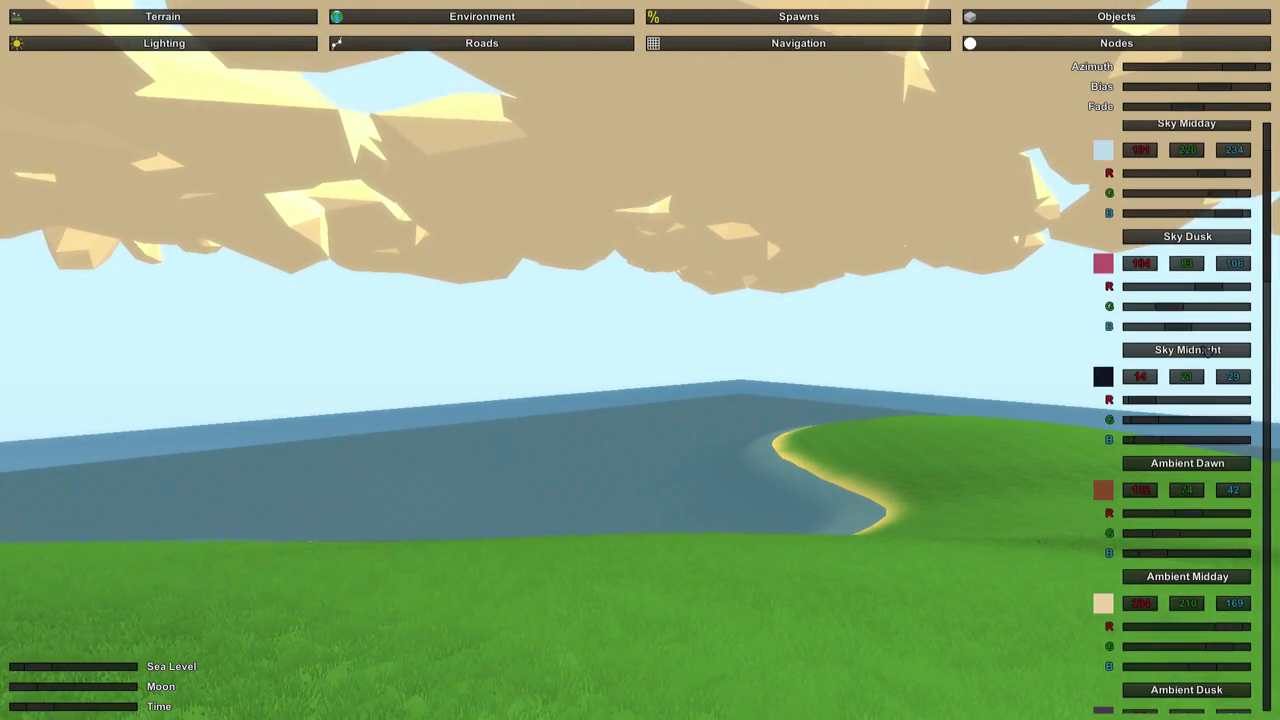
scroll(1207, 351, "down", 18)
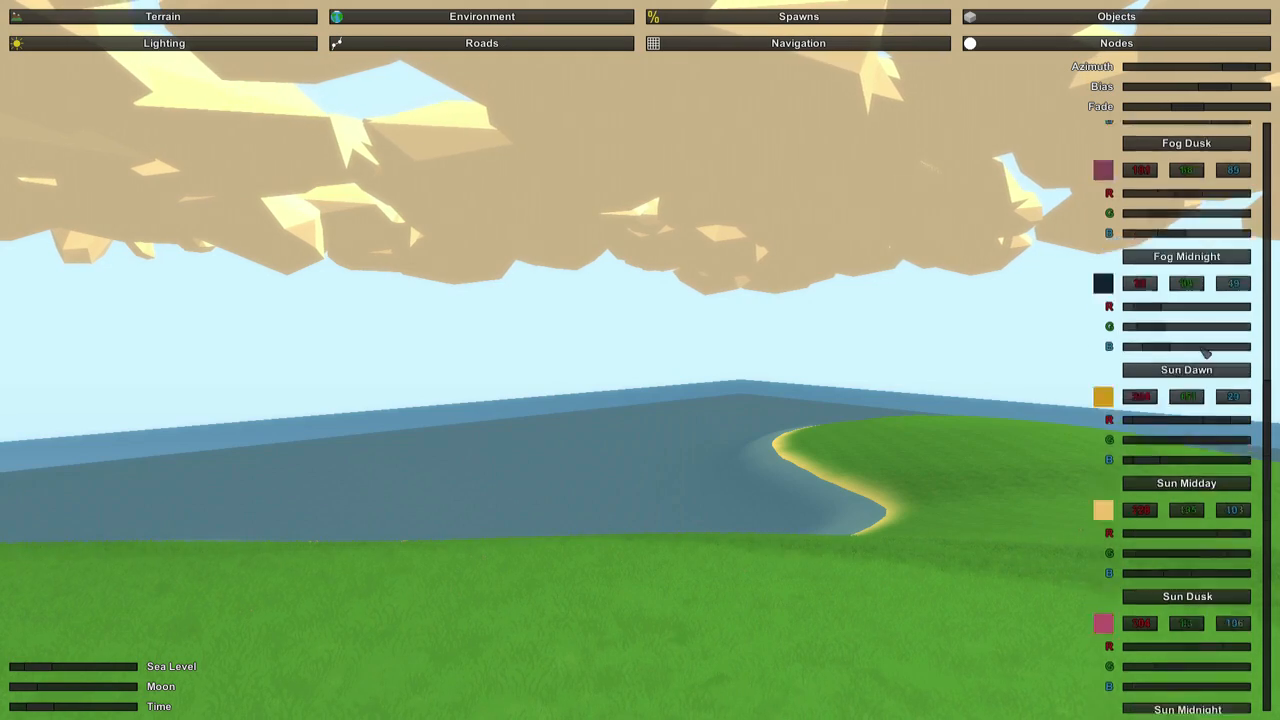
scroll(1203, 352, "down", 8)
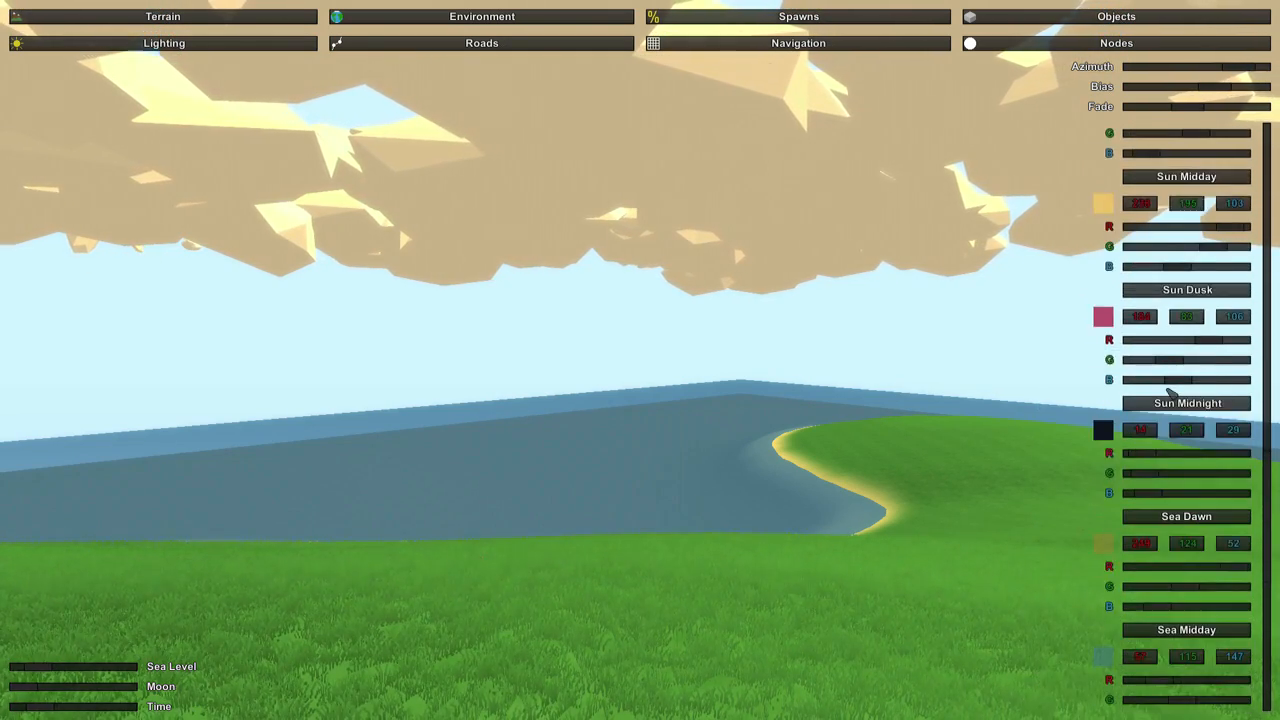
Lower the cloud amounts for dawn, midday and dusk to near the minimum, and check the sky over the island.
scroll(1172, 390, "up", 8)
right_click_drag(911, 443, 950, 370)
right_click_drag(790, 442, 651, 360)
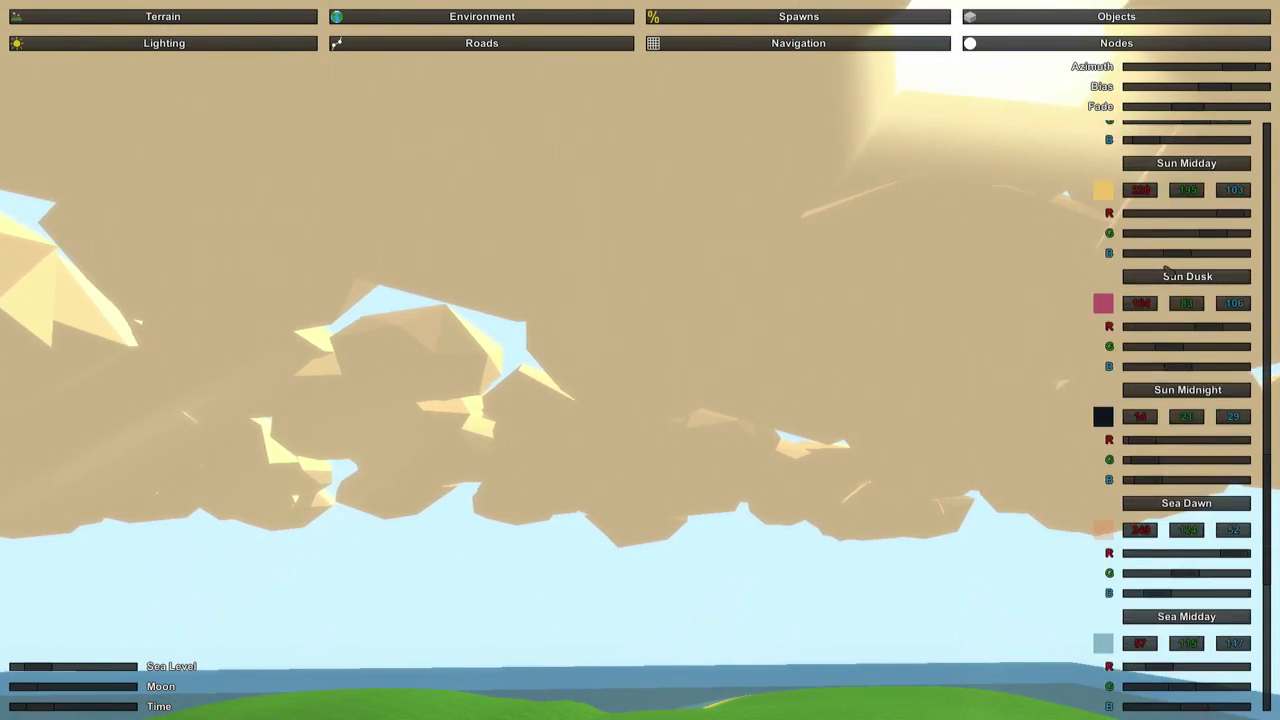
right_click_drag(850, 335, 840, 370)
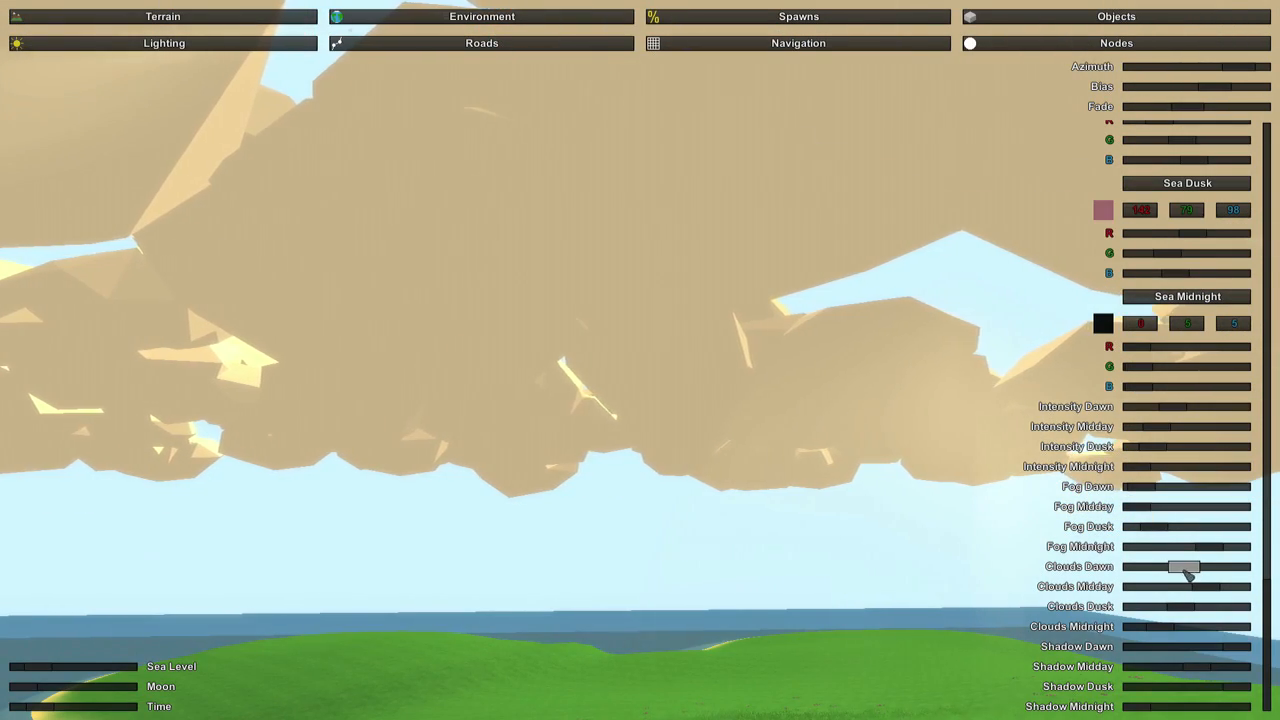
left_click_drag(1187, 572, 1148, 594)
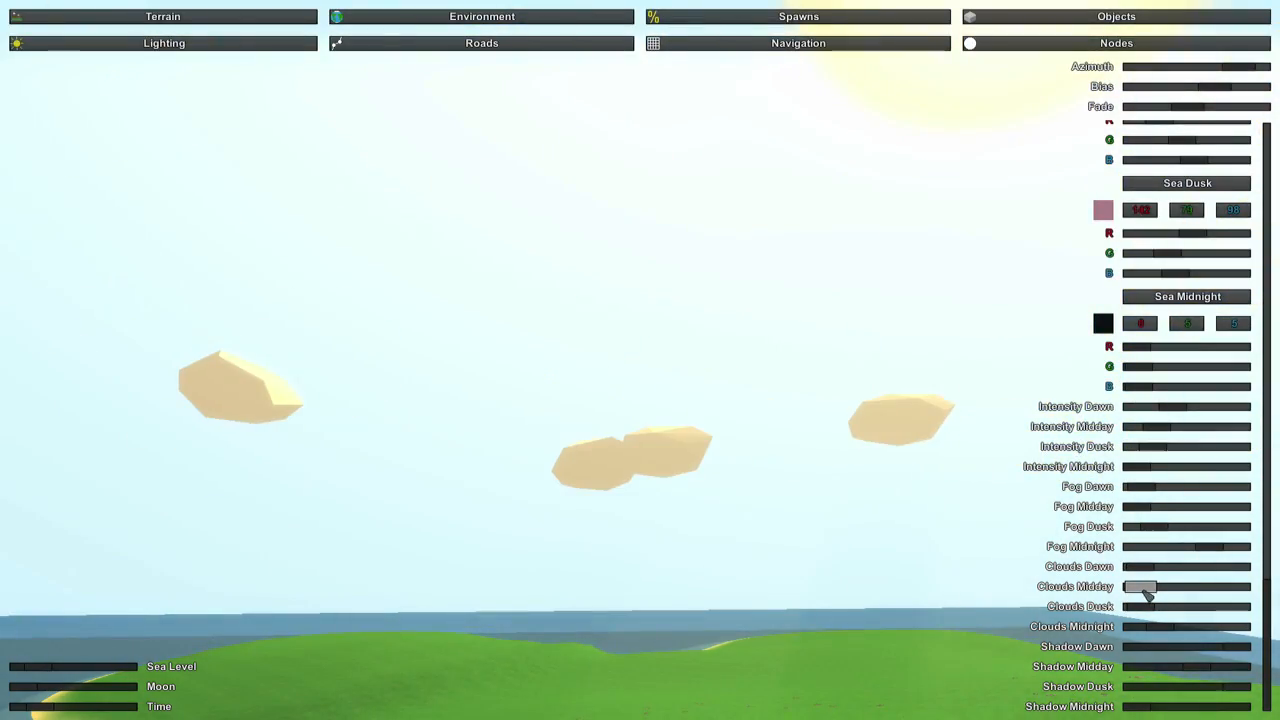
right_click_drag(933, 570, 40, 400)
right_click_drag(640, 360, 730, 515)
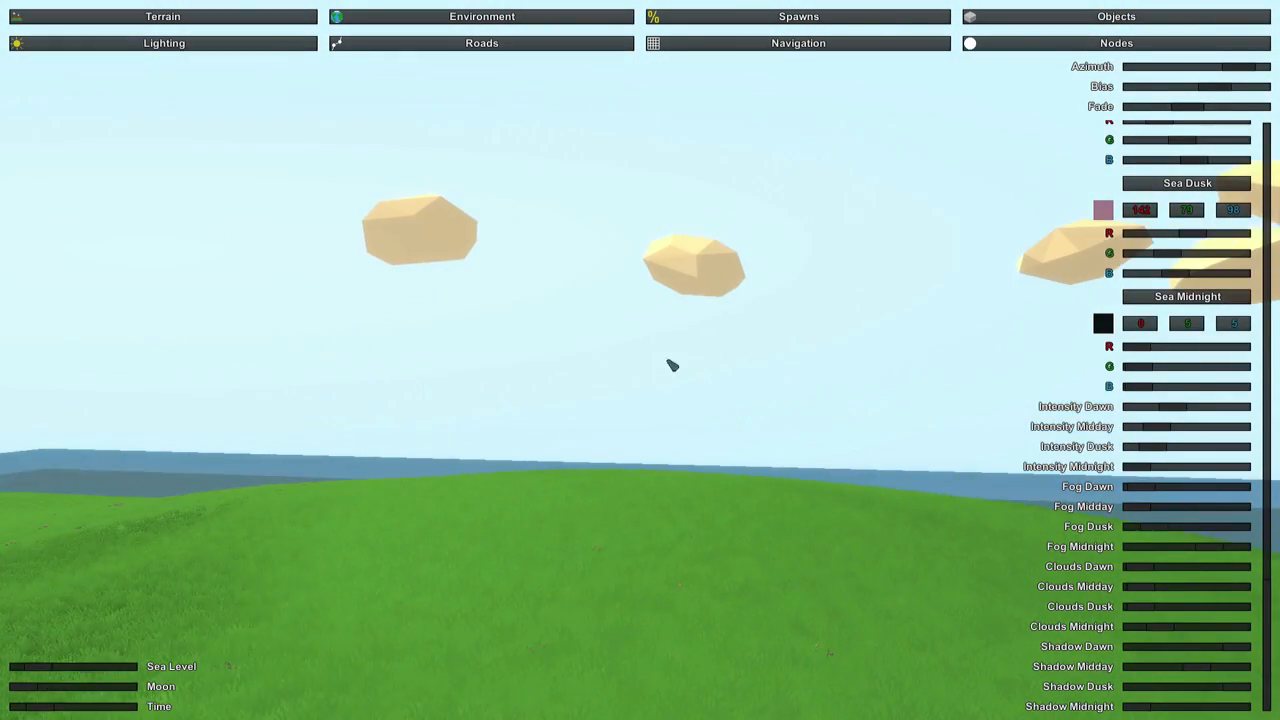
With the time moved to night, raise the midnight fog slightly and set the Sea Midnight green value to 10.
left_click_drag(35, 707, 105, 707)
right_click_drag(412, 537, 490, 560)
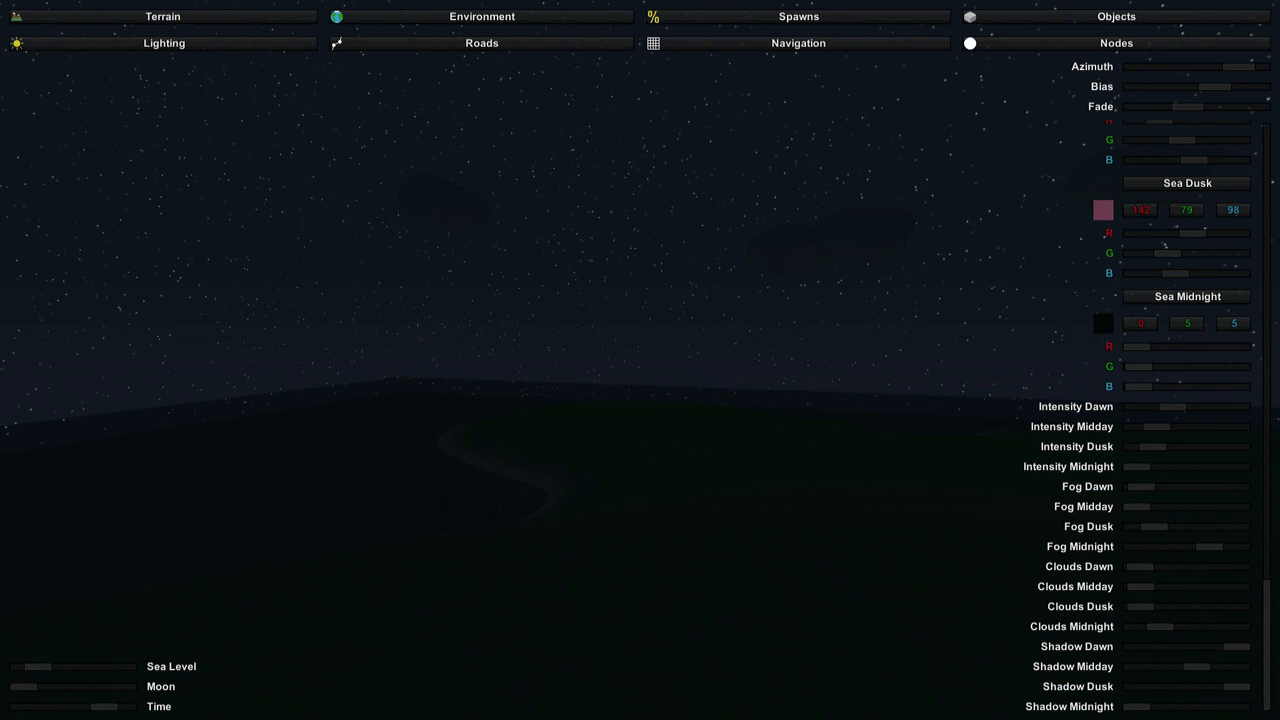
right_click_drag(640, 360, 530, 415)
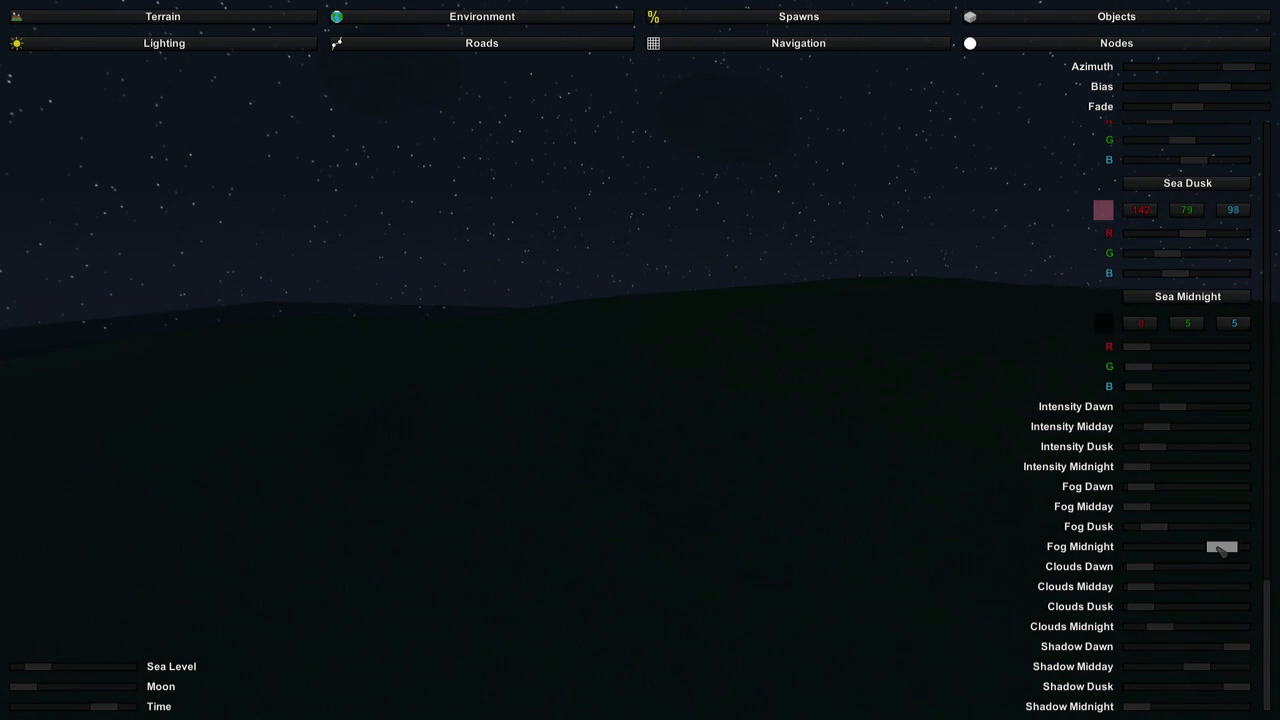
mouse_move(760, 467)
right_mouse_down()
mouse_move(735, 520)
mouse_move(695, 425)
mouse_move(745, 440)
mouse_move(760, 422)
mouse_move(745, 480)
right_mouse_up()
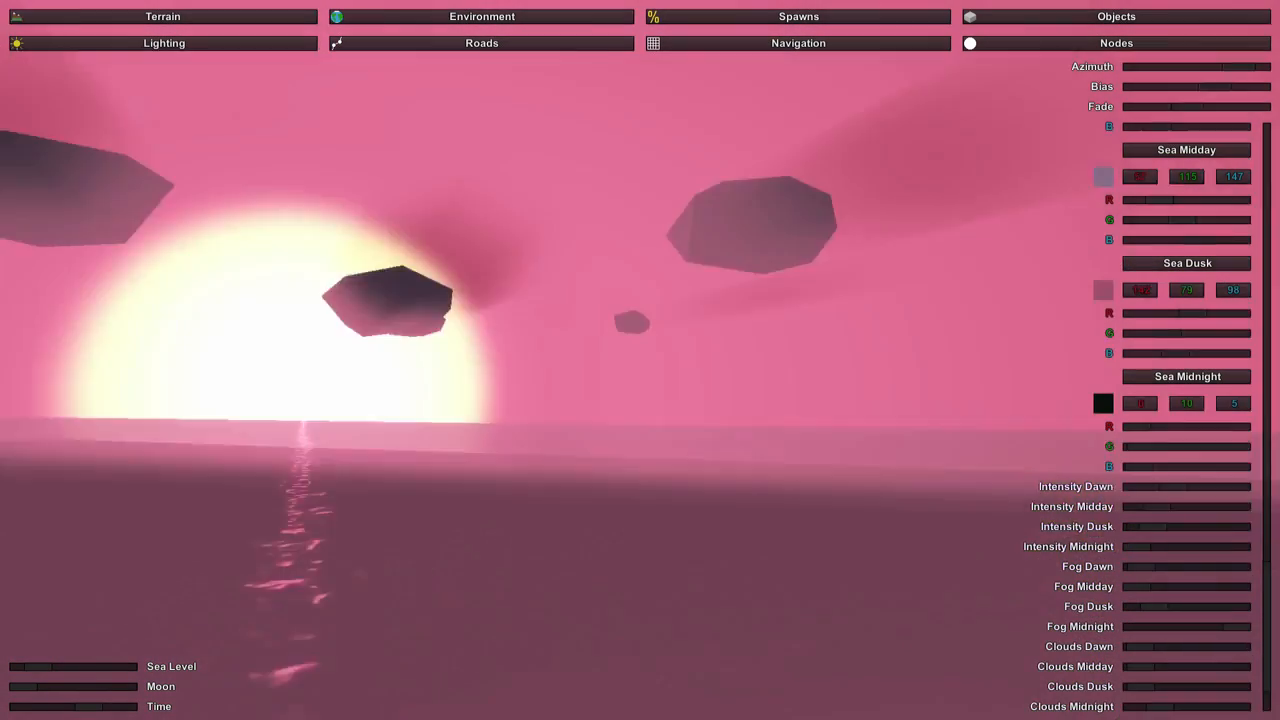
With the time moved to dusk, reduce the Sea Dawn red value and set the Sea Dusk red value to 55.
right_click_drag(640, 360, 855, 445)
key("w")
scroll(1138, 288, "up", 4)
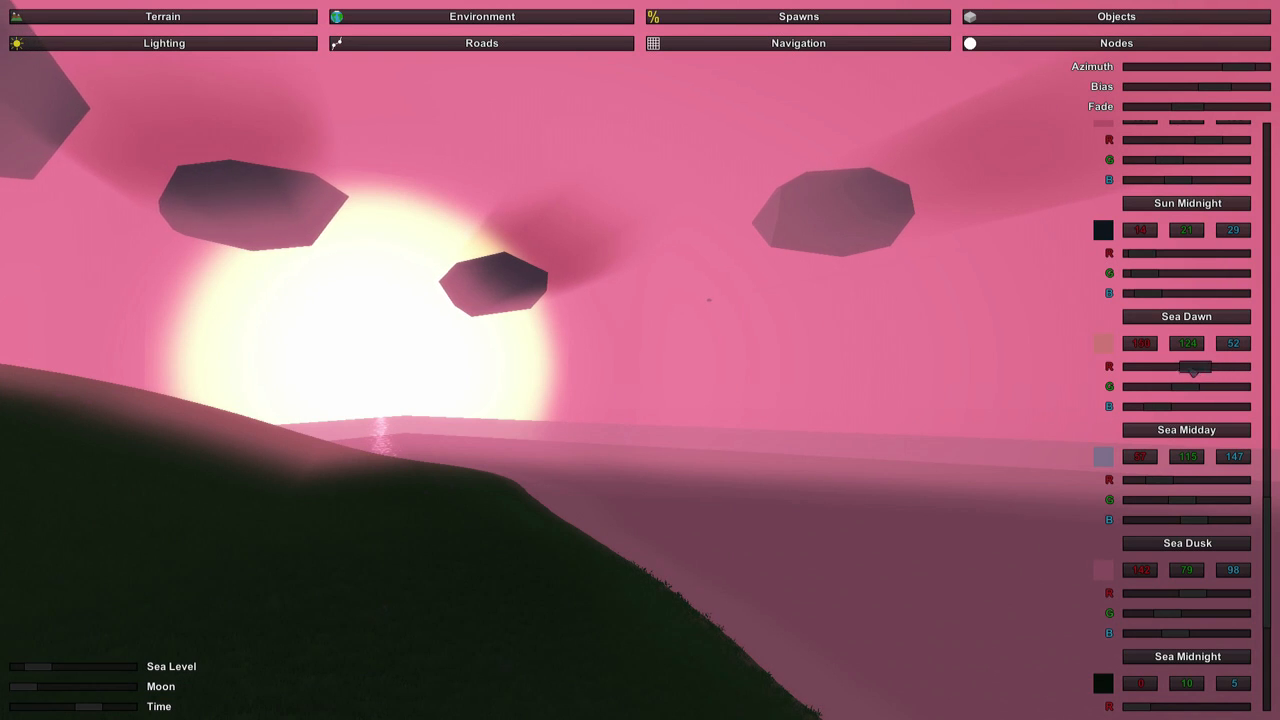
scroll(1194, 510, "down", 1)
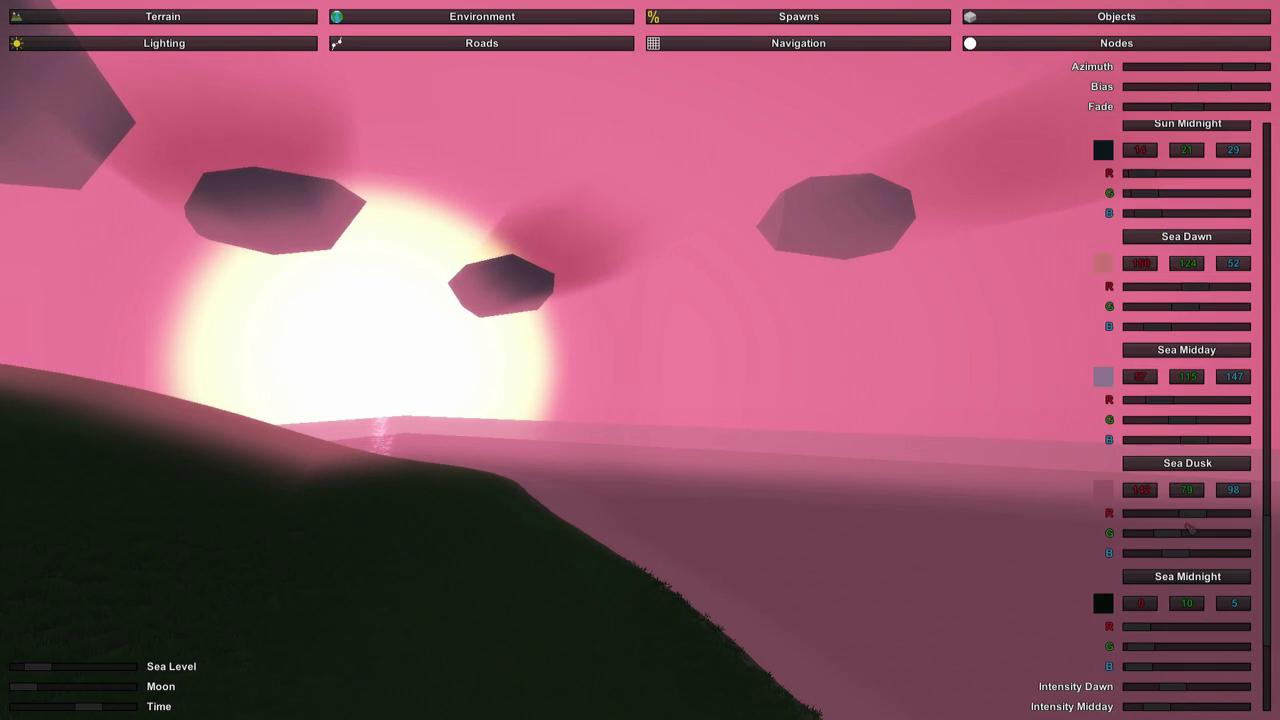
scroll(1190, 528, "up", 1)
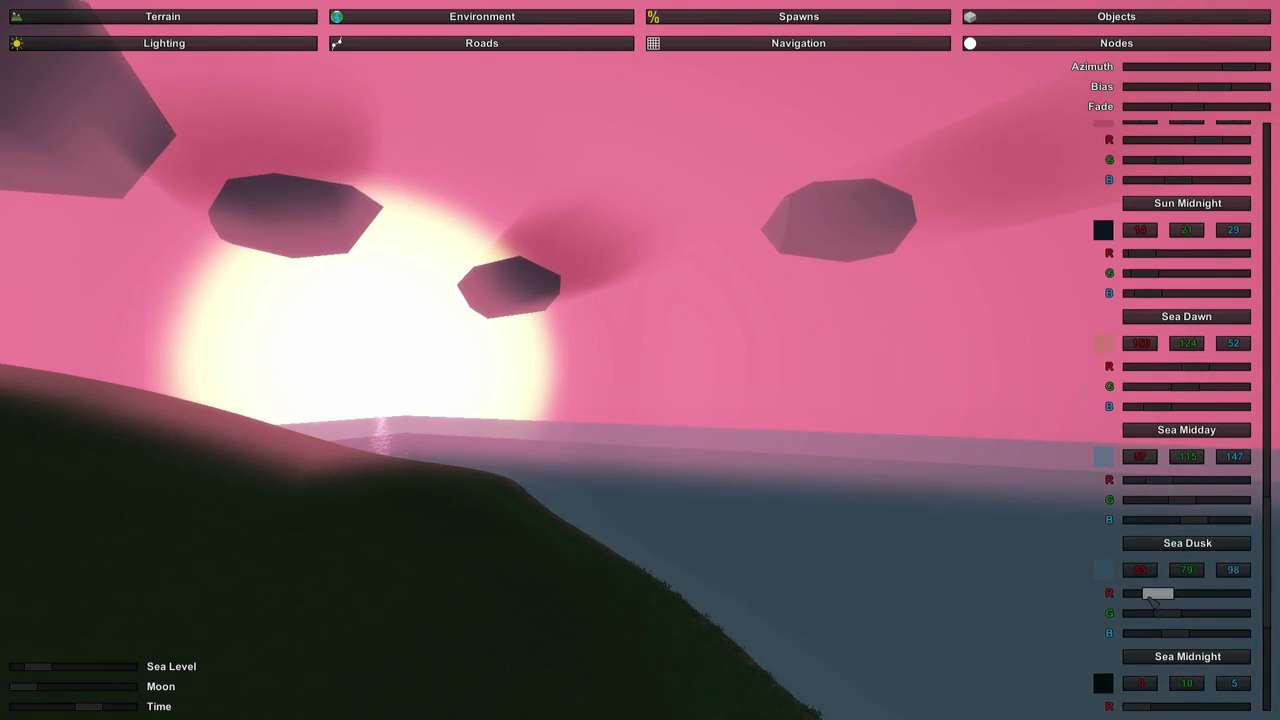
Set the Sky Dusk colour to red 109, green 76 and blue 83.
right_click_drag(969, 554, 1040, 286)
scroll(1170, 330, "up", 4)
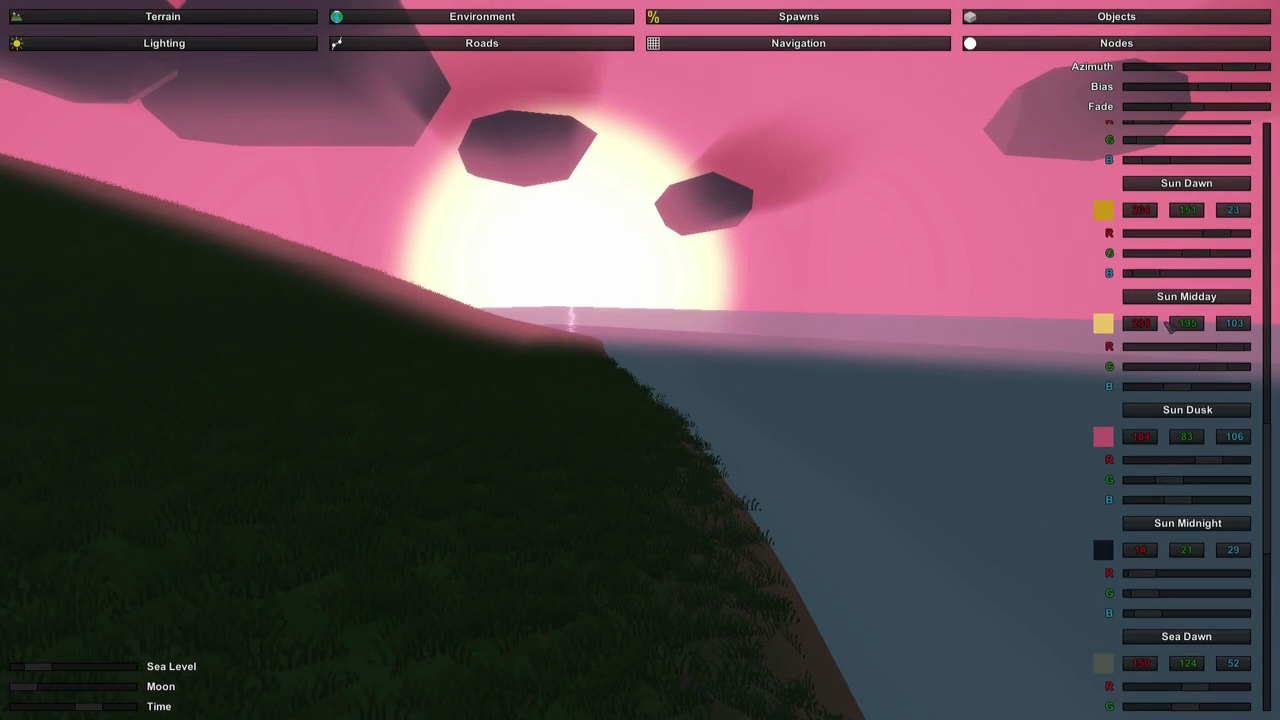
scroll(1182, 454, "up", 16)
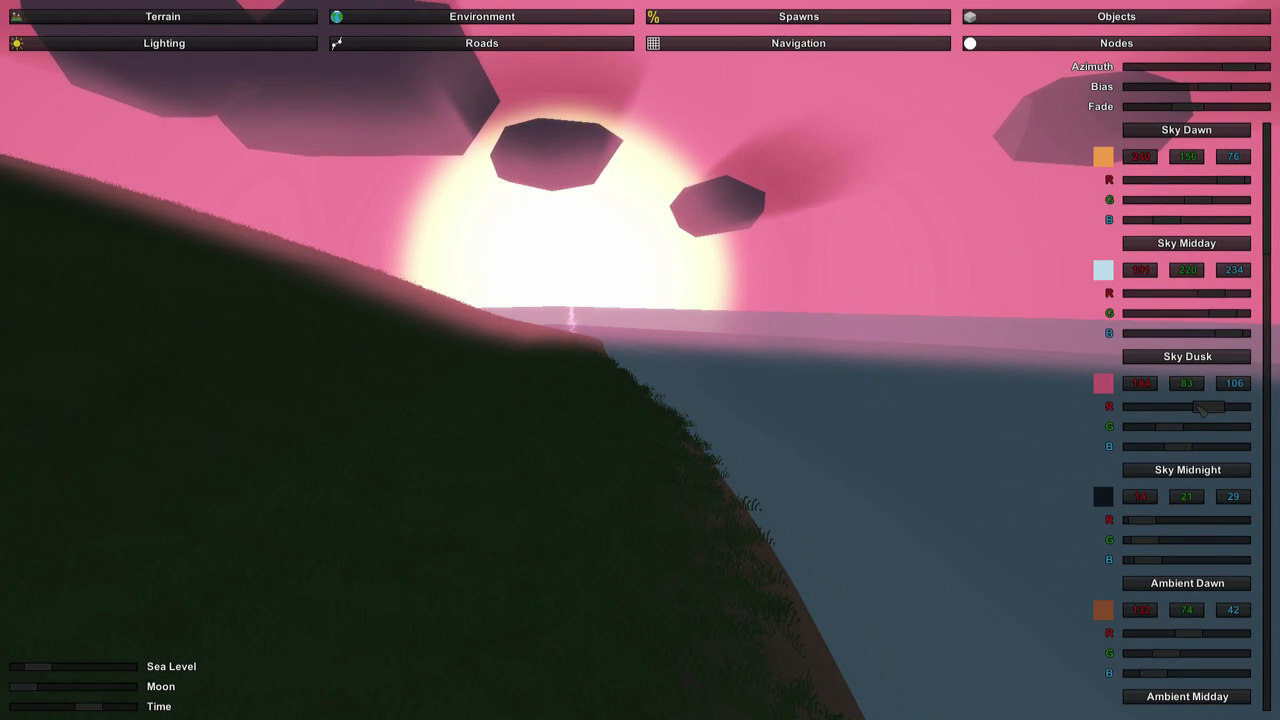
right_click_drag(1133, 416, 722, 385)
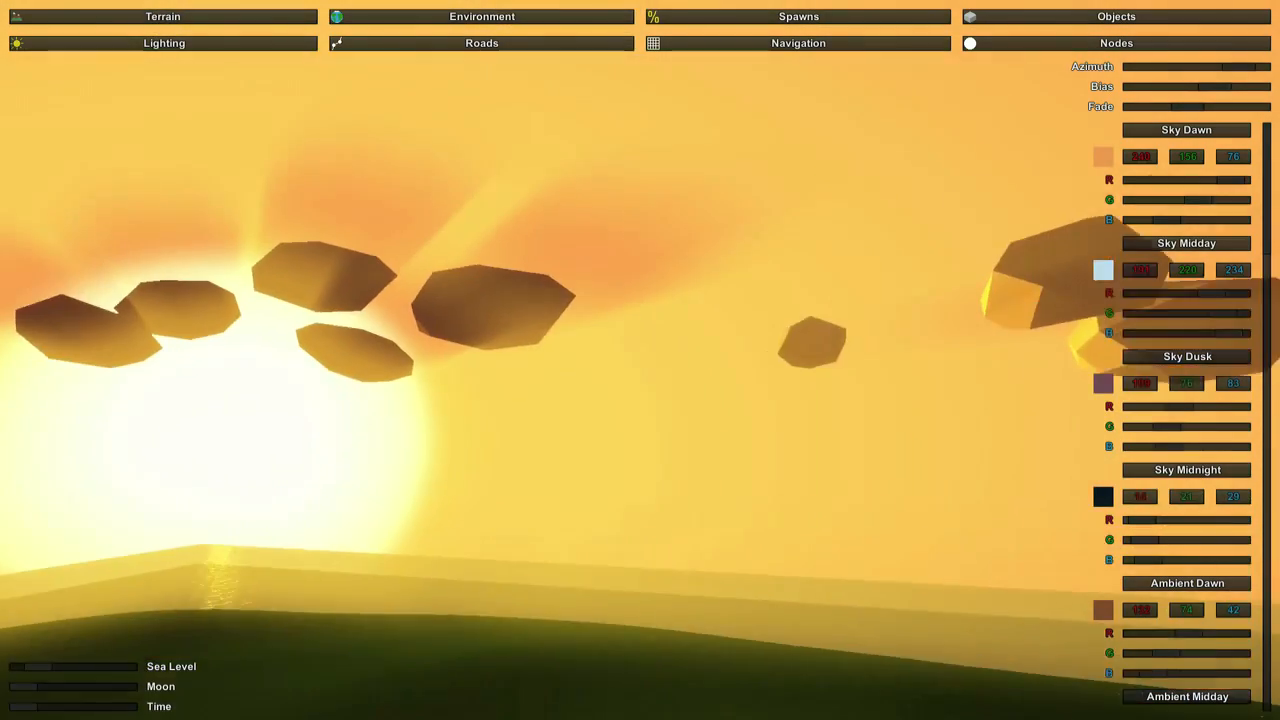
Preview the lighting over the island by moving the time through dawn, midday and night, and back to daylight.
right_click_drag(640, 360, 435, 429)
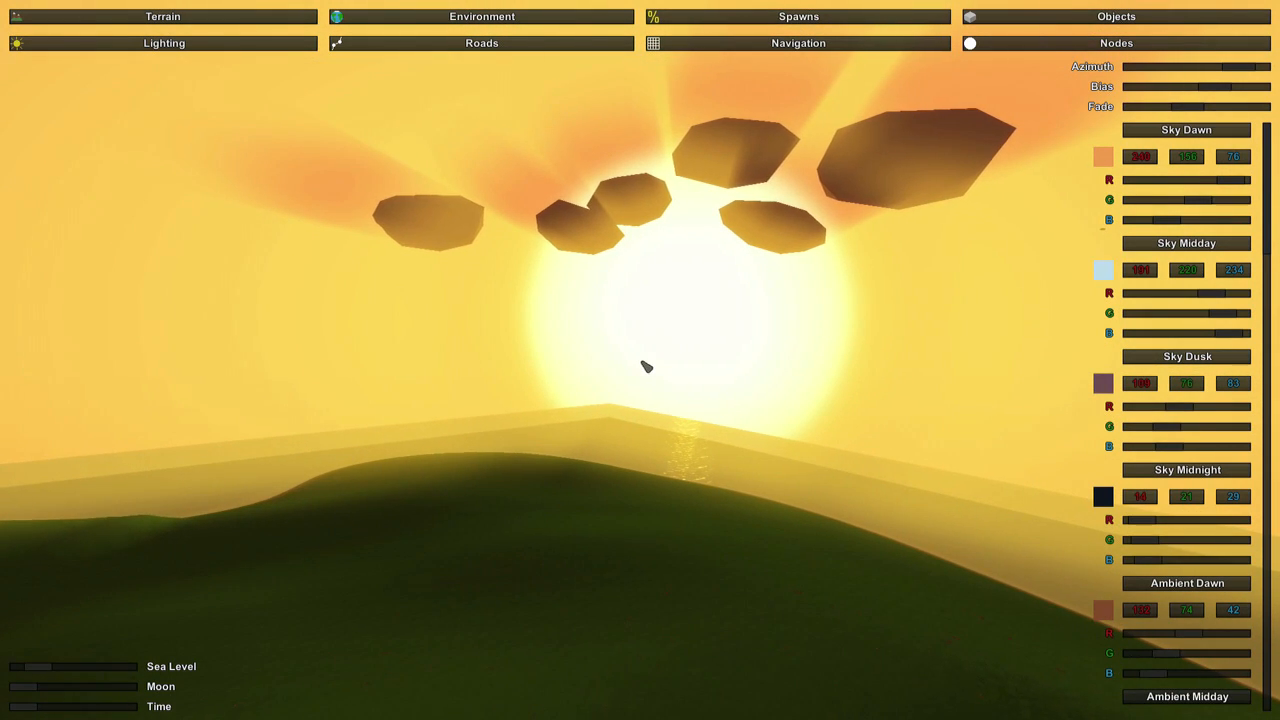
right_click_drag(347, 589, 641, 362)
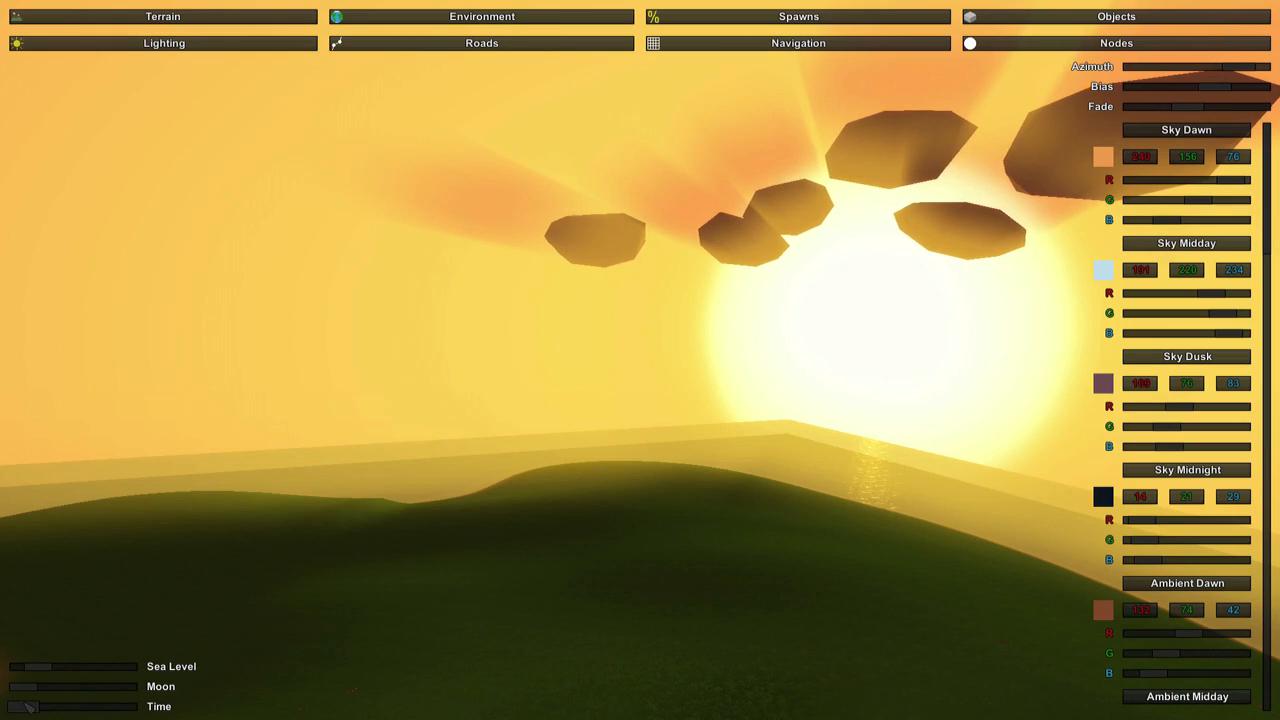
left_click_drag(30, 706, 48, 706)
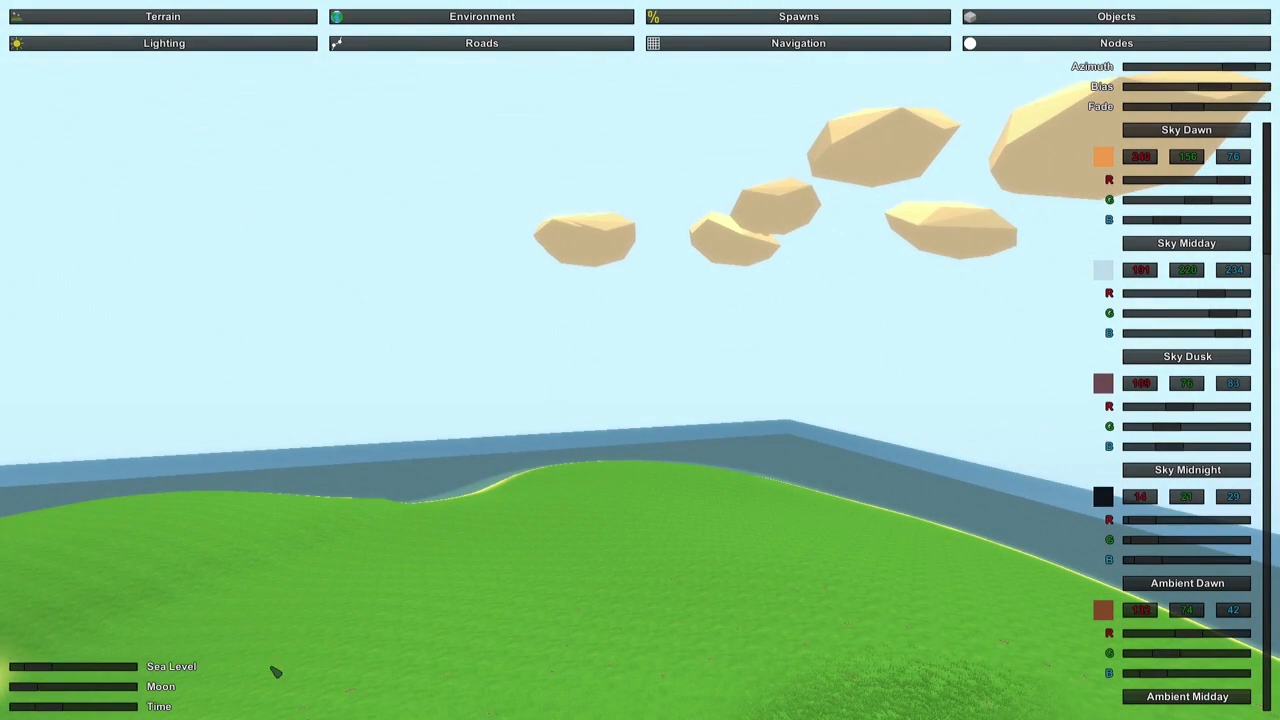
right_click_drag(270, 667, 641, 362)
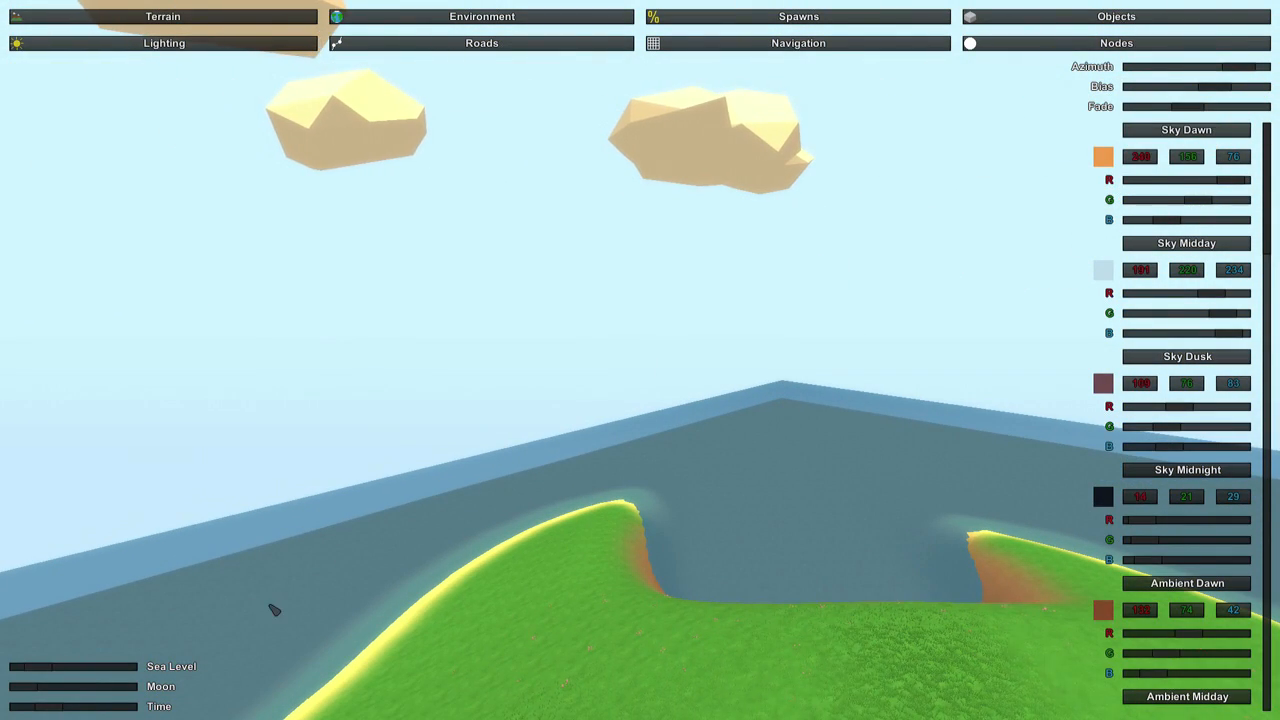
left_click_drag(64, 707, 114, 711)
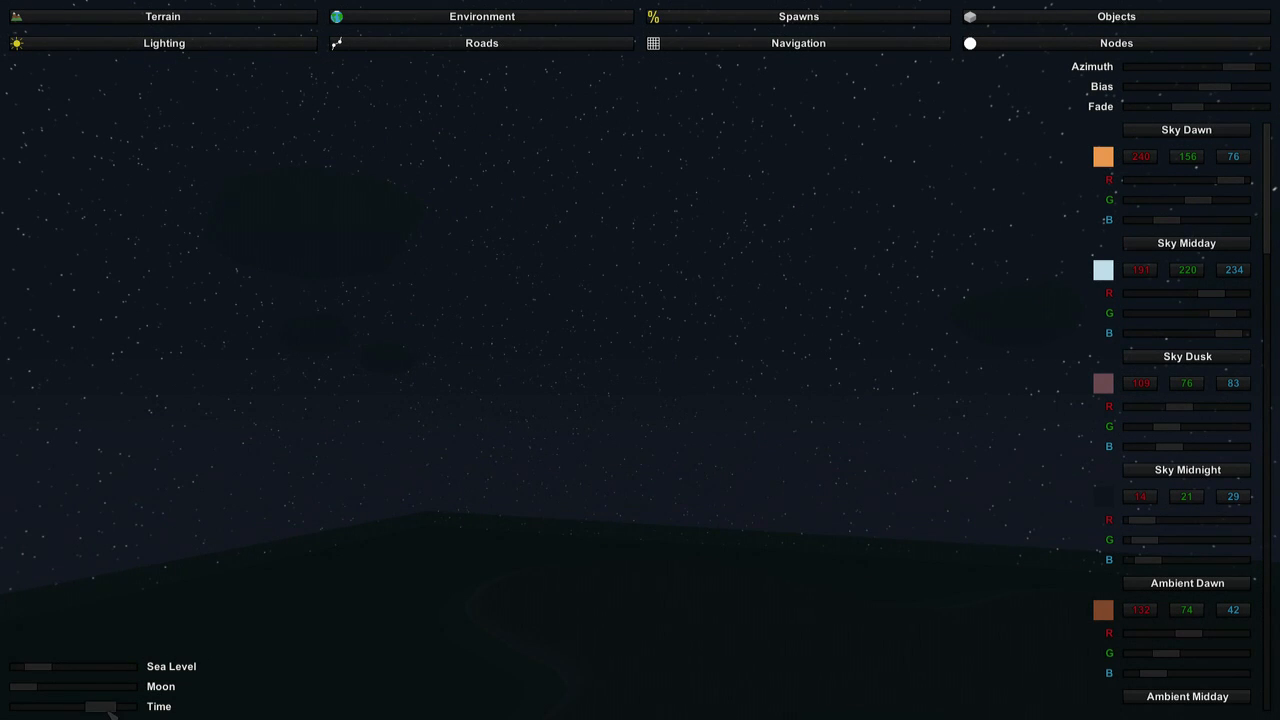
left_click_drag(125, 711, 141, 711)
right_click_drag(141, 711, 960, 719)
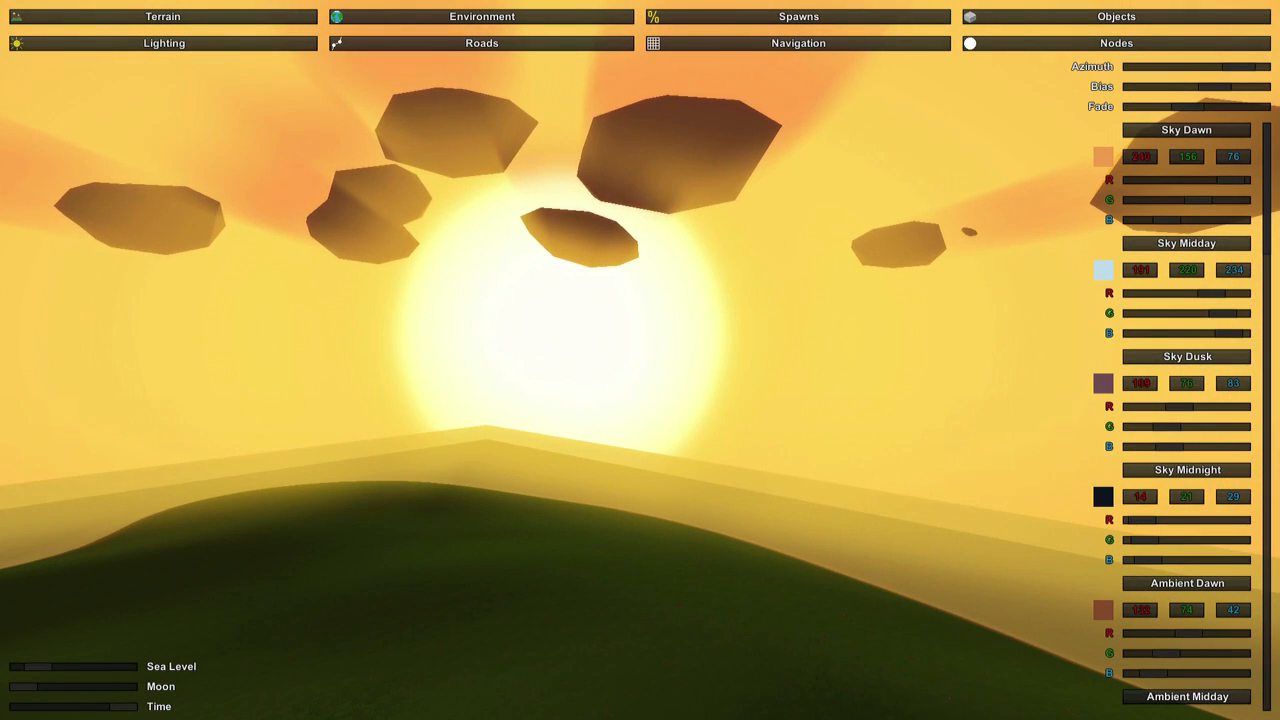
left_click_drag(133, 707, 66, 710)
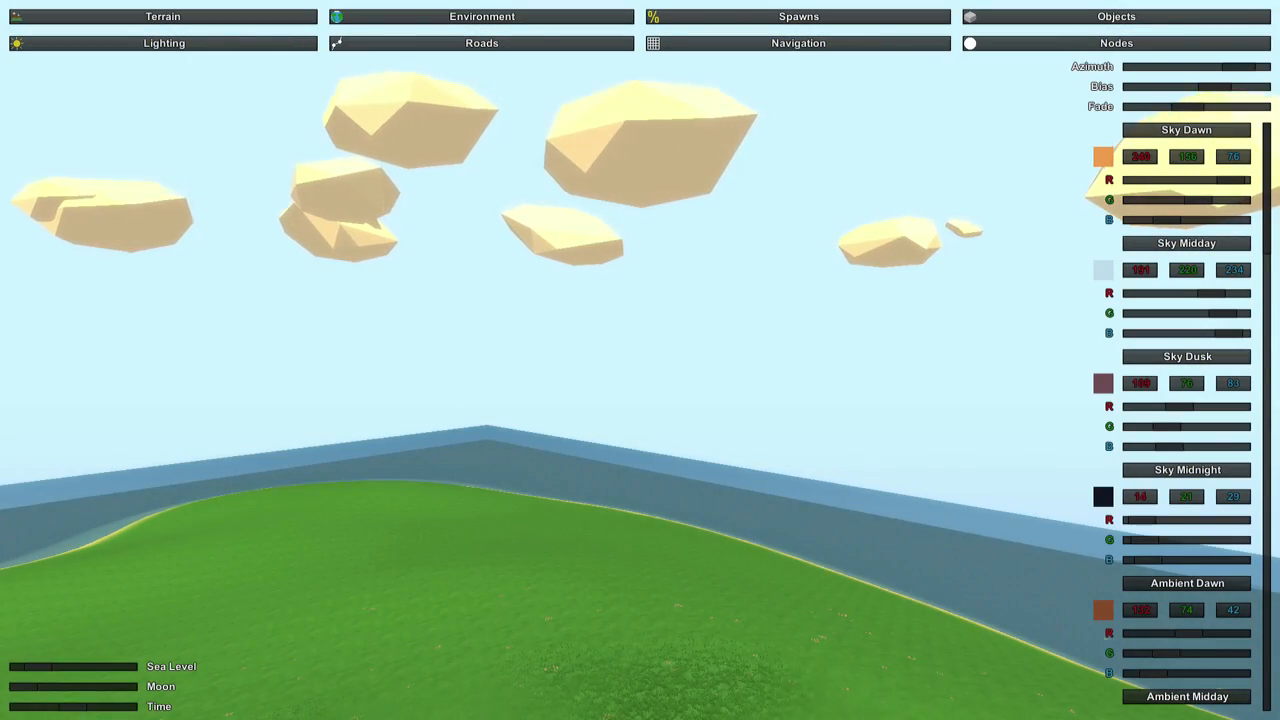
Reduce the sun's azimuth, moving the time to dusk to watch the sun shift above the sea.
right_click_drag(640, 360, 616, 370)
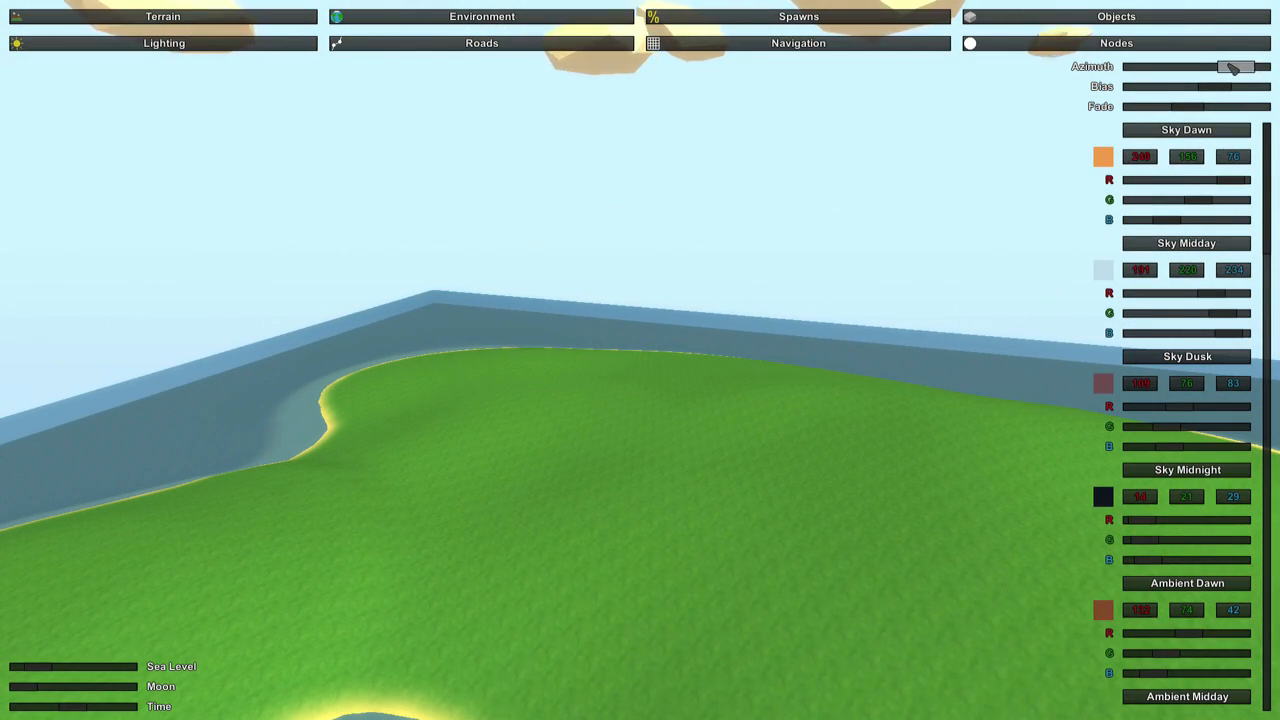
right_click_drag(1076, 164, 800, 50)
right_click_drag(640, 360, 560, 300)
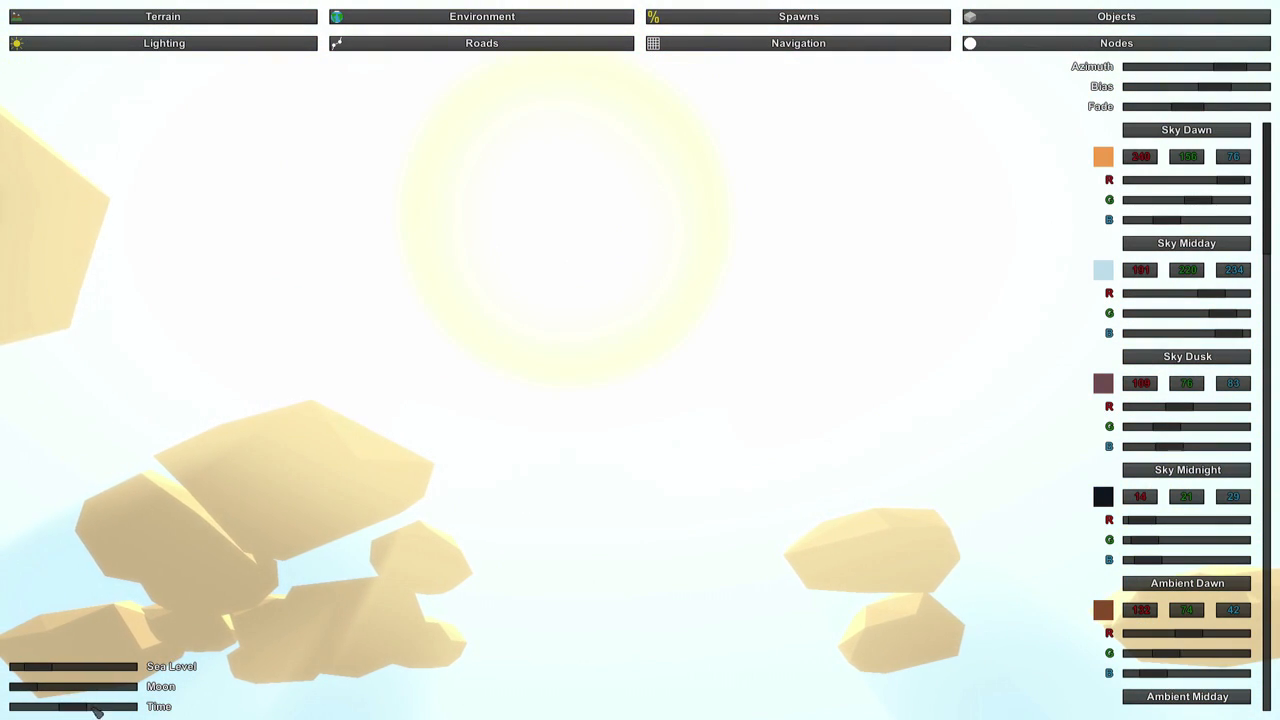
left_click_drag(74, 708, 91, 708)
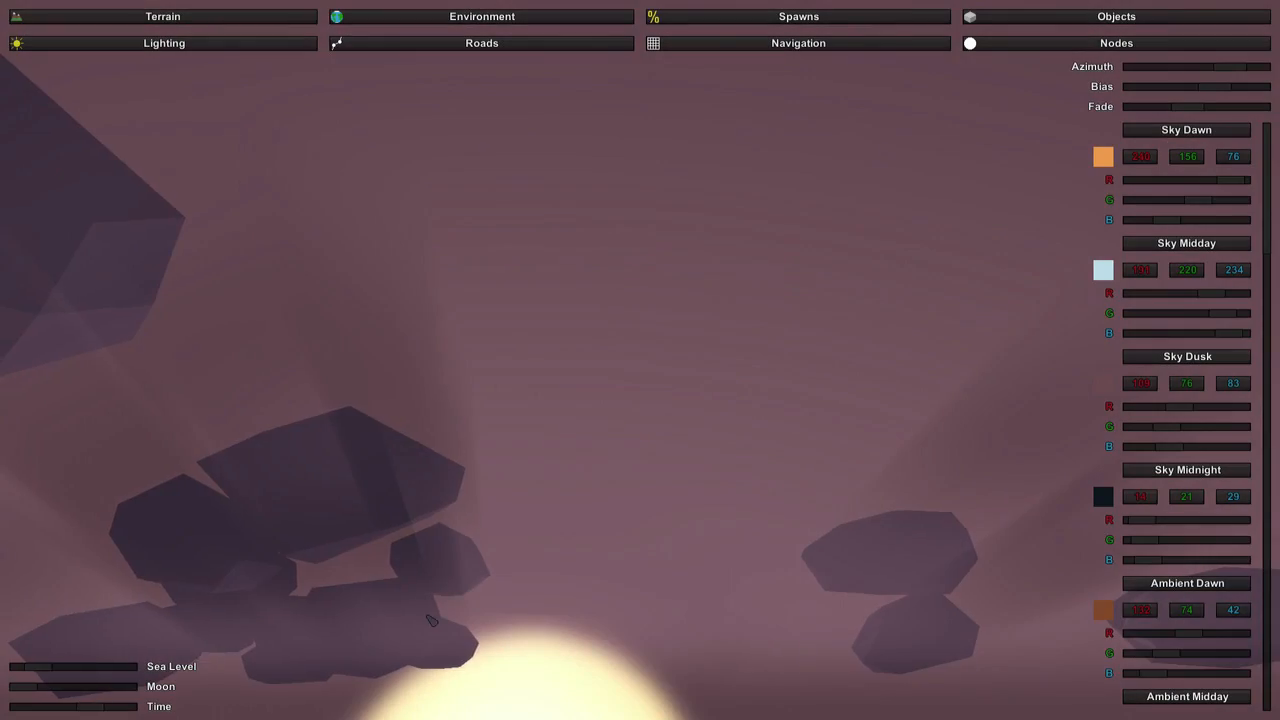
right_click_drag(431, 621, 959, 201)
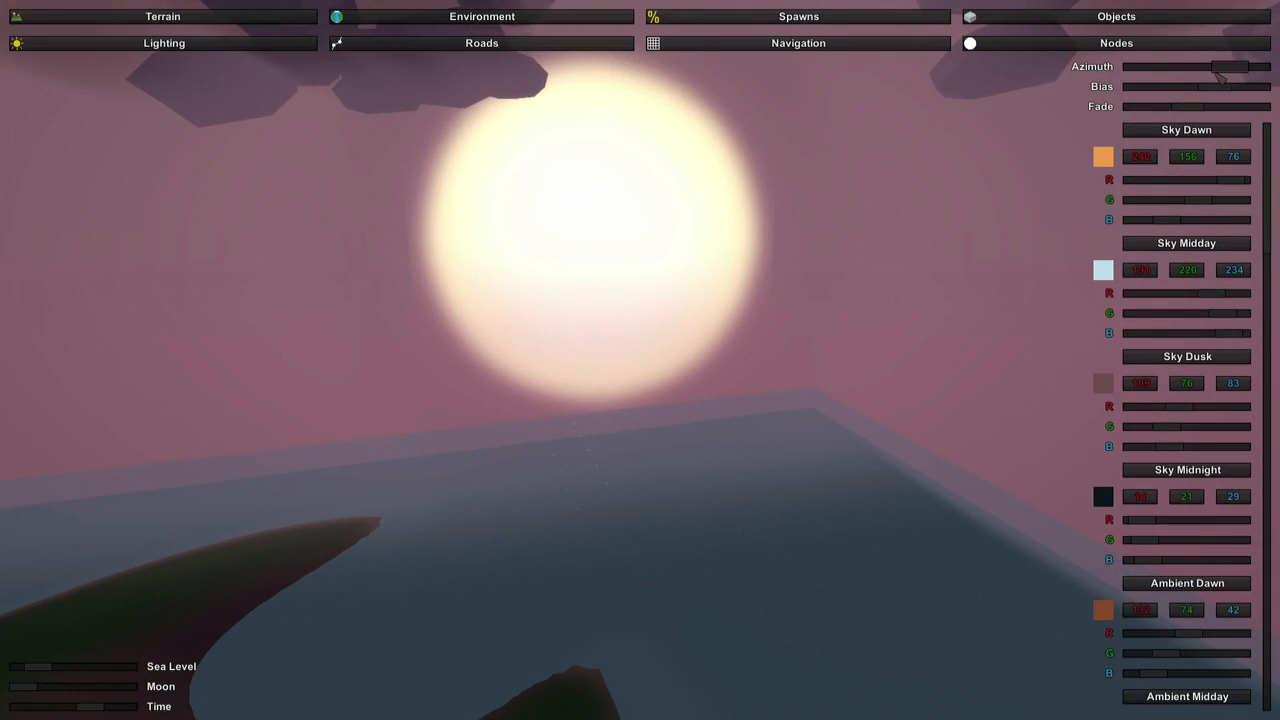
mouse_move(1217, 74)
left_mouse_down()
mouse_move(1248, 68)
mouse_move(1214, 82)
left_mouse_up()
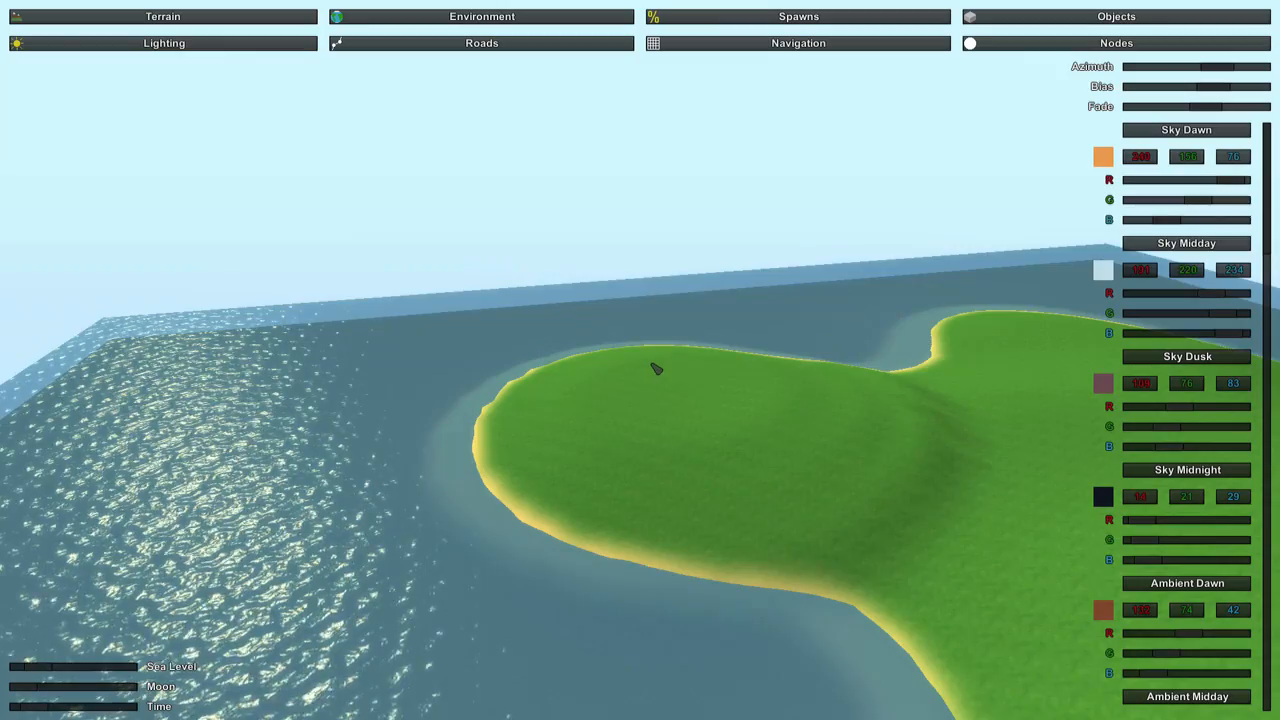
Raise the lighting fade, return the time to daylight, and look over the island and its bay.
right_click_drag(654, 366, 680, 235)
key("w")
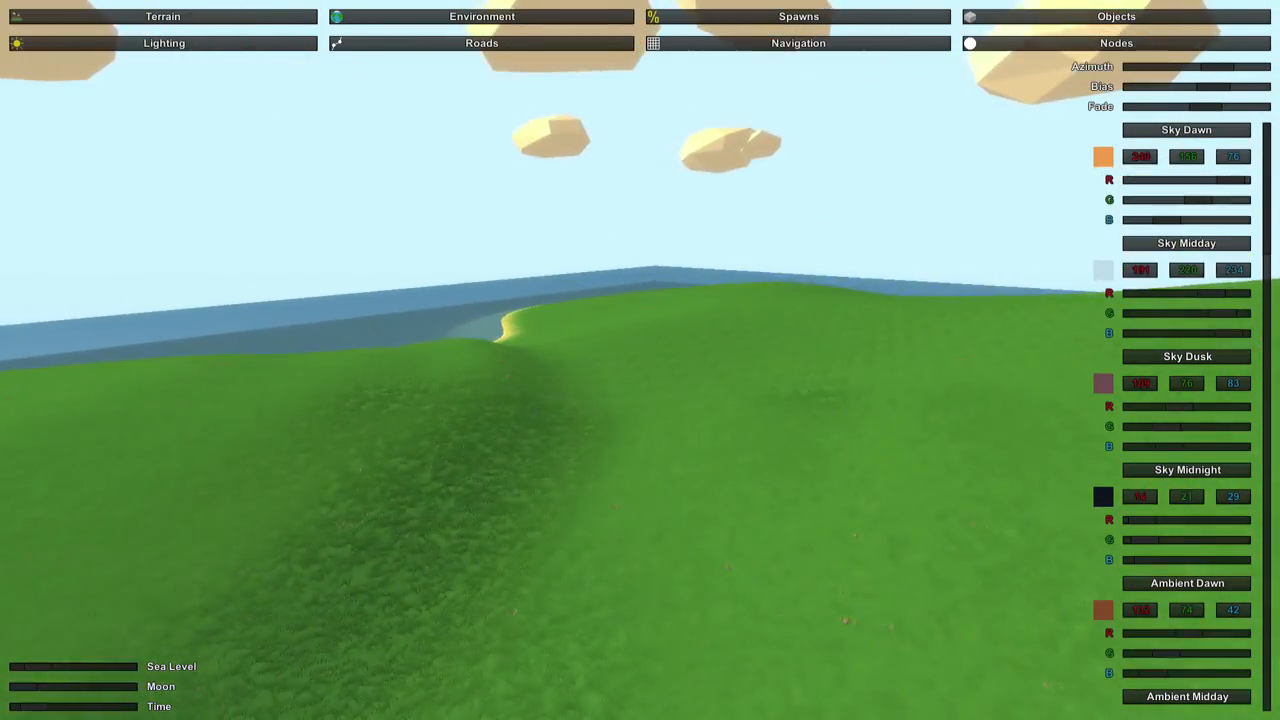
key("s")
right_click_drag(640, 360, 865, 400)
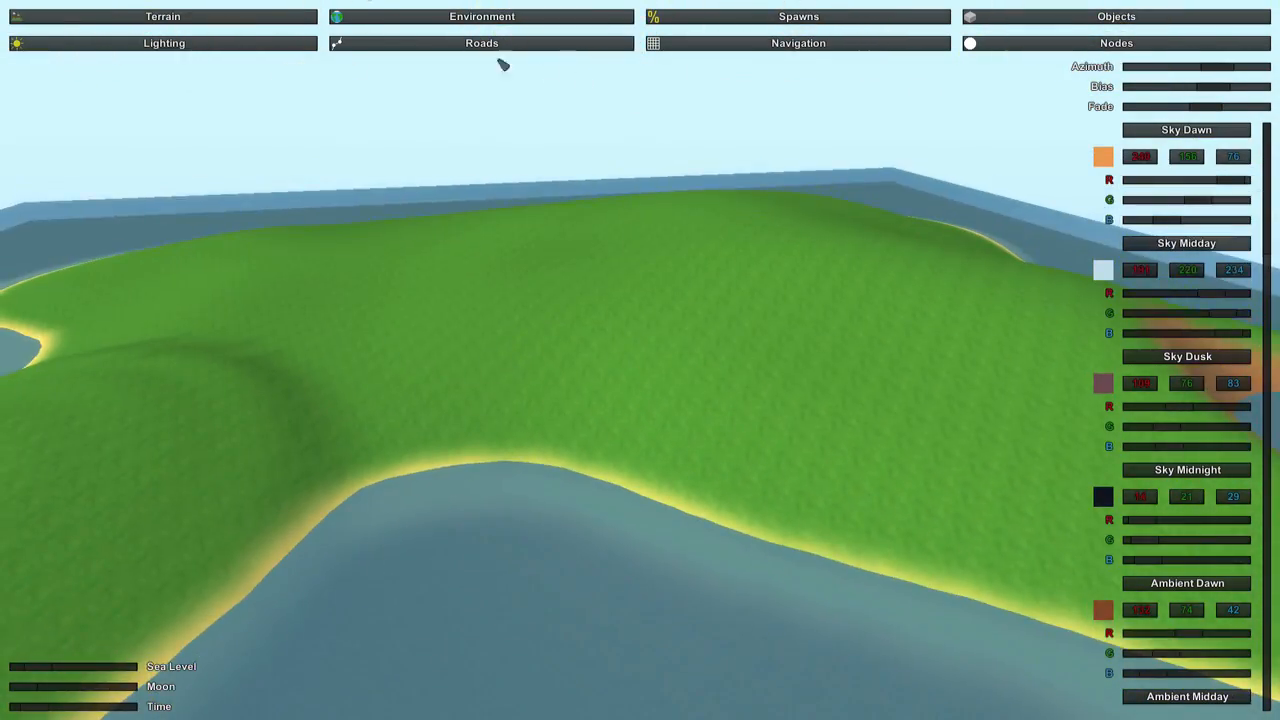
Open the roads settings with Highway_0 selected and examine the grassland and shoreline from above for a road location.
left_click(597, 47)
left_click(679, 215)
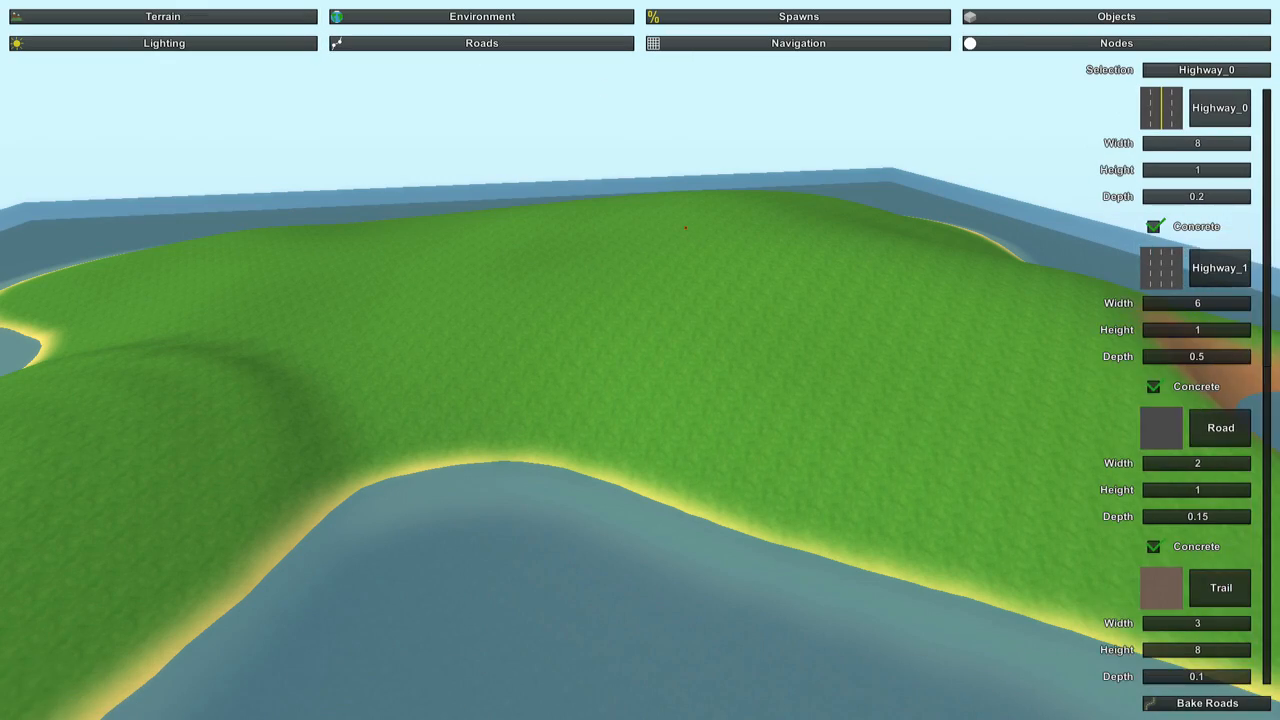
key("w")
right_click_drag(679, 215, 620, 540)
key("s")
key("w")
key("s")
key("w")
Switch from roads to terrain height editing above the rounded peninsula and reduce the height brush size.
key("w")
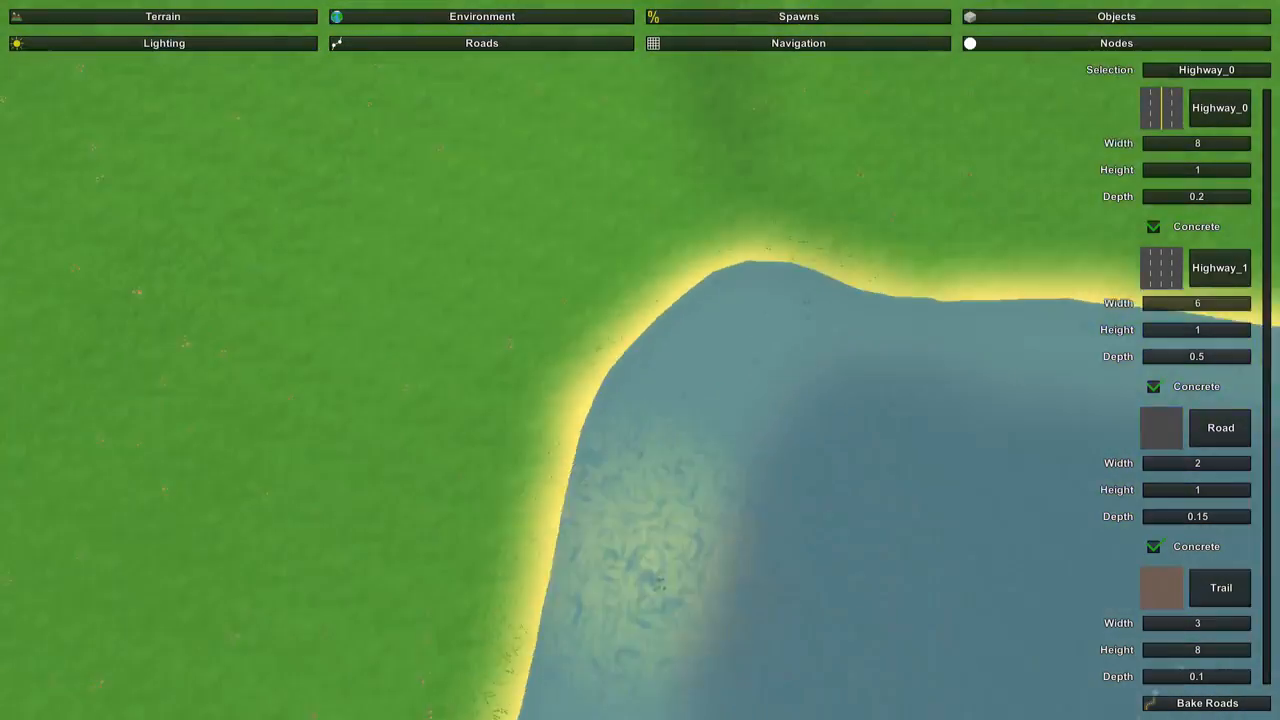
key("w")
right_click_drag(640, 360, 660, 300)
key("w")
key("s")
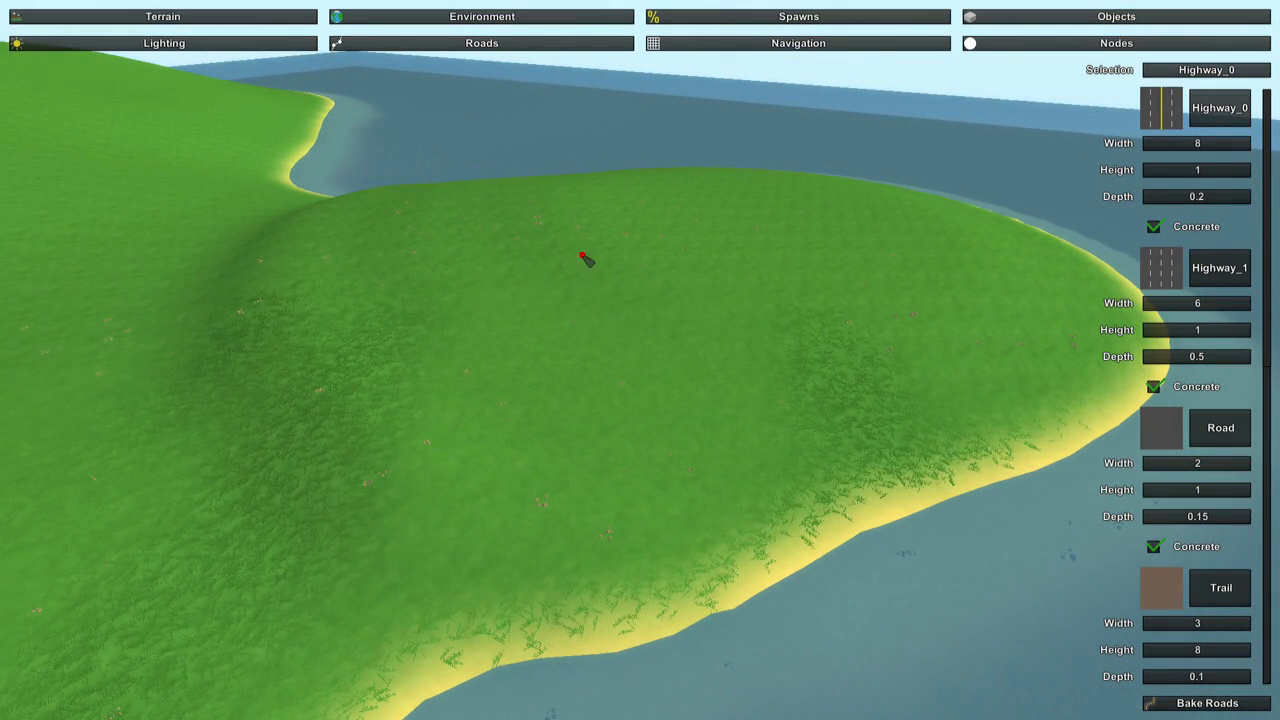
left_click(175, 18)
left_click(176, 45)
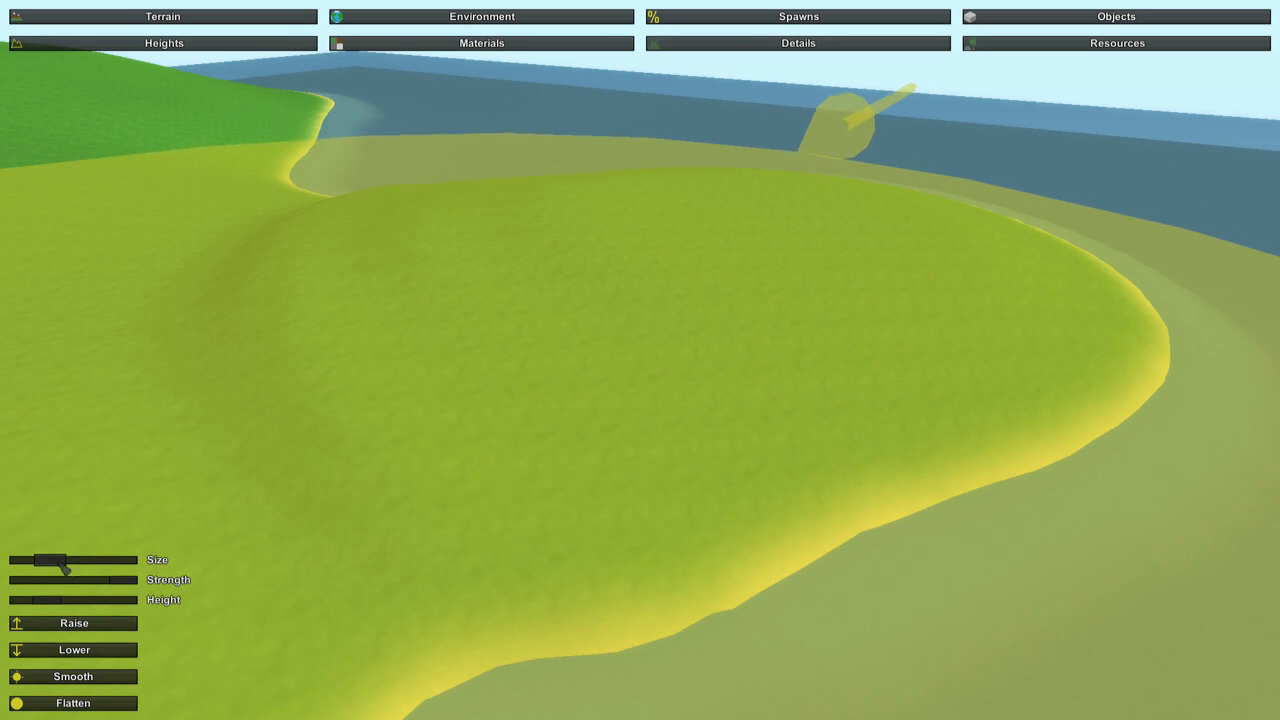
left_click_drag(60, 566, 30, 562)
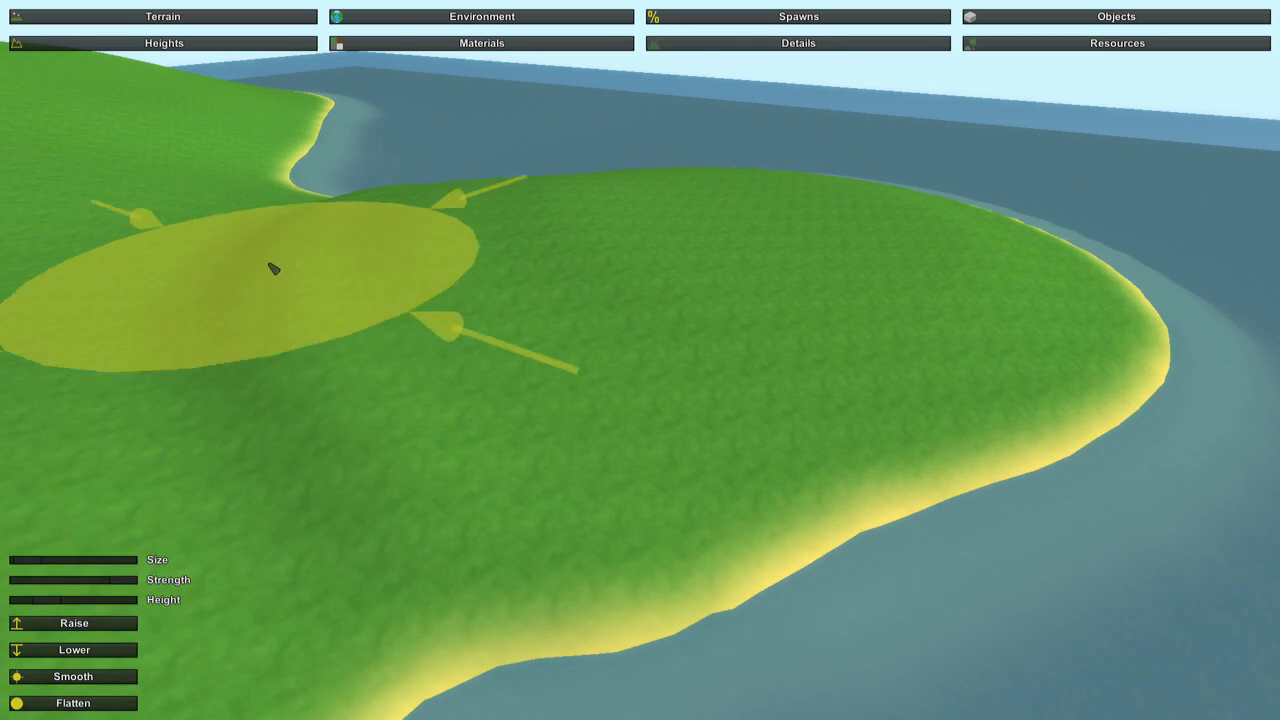
Flatten the grassy top of the rounded peninsula, working across its middle and towards the outer shore.
mouse_move(374, 352)
right_mouse_down()
mouse_move(550, 337)
mouse_move(640, 350)
mouse_move(640, 300)
mouse_move(640, 360)
mouse_move(670, 335)
mouse_move(580, 420)
right_mouse_up()
key("w")
key("s")
key("w")
key("d")
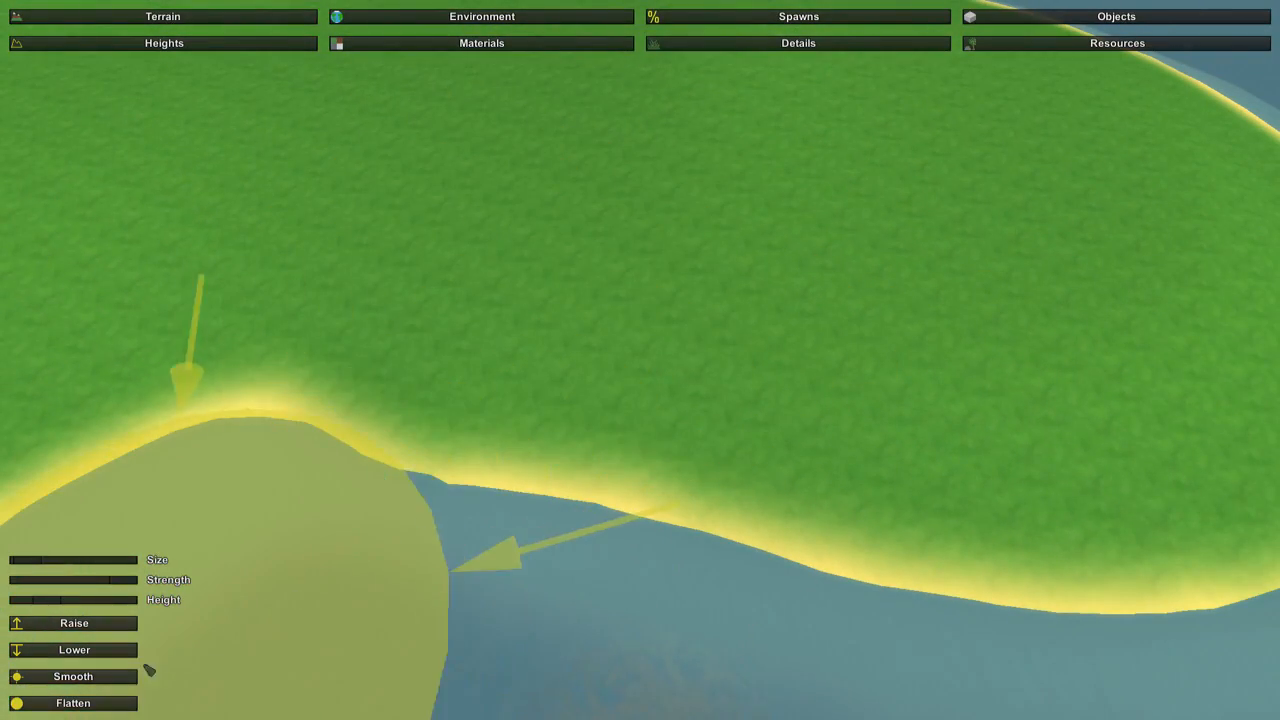
left_click(112, 706)
right_click_drag(530, 580, 600, 520)
mouse_move(640, 360)
right_mouse_down()
mouse_move(765, 490)
mouse_move(802, 507)
right_mouse_up()
left_click_drag(503, 306, 631, 385)
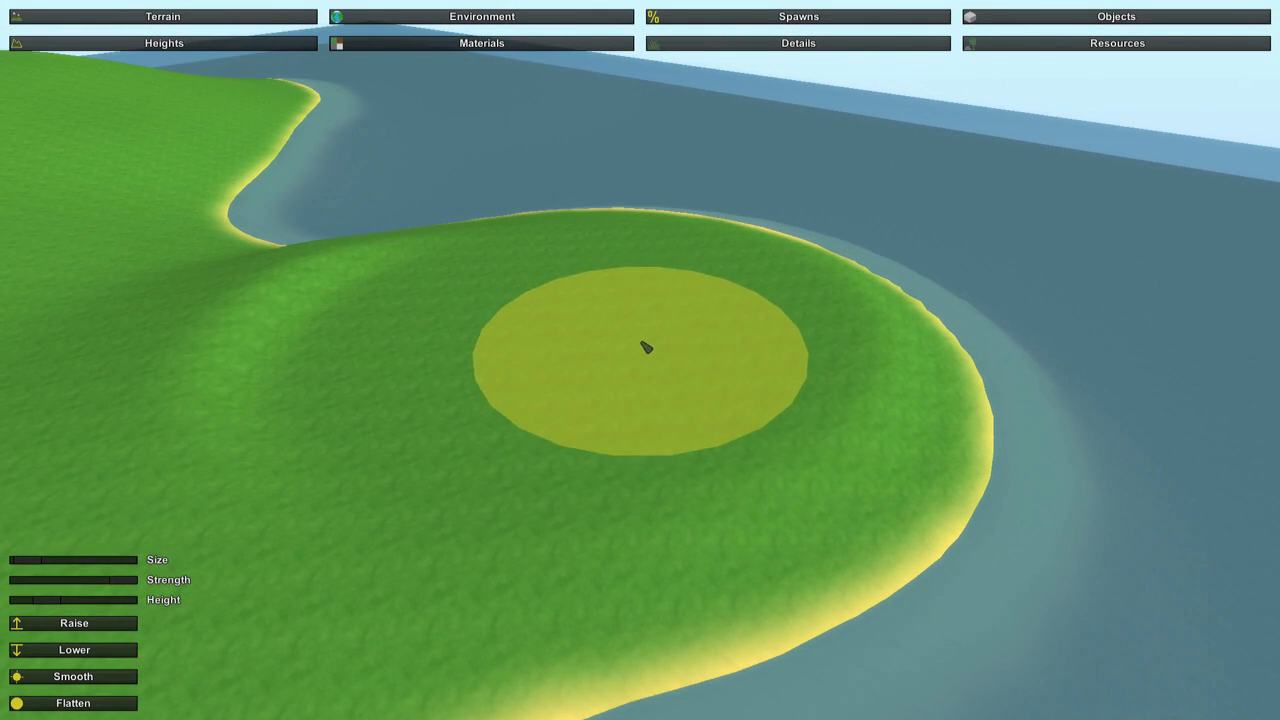
right_click_drag(637, 348, 565, 370)
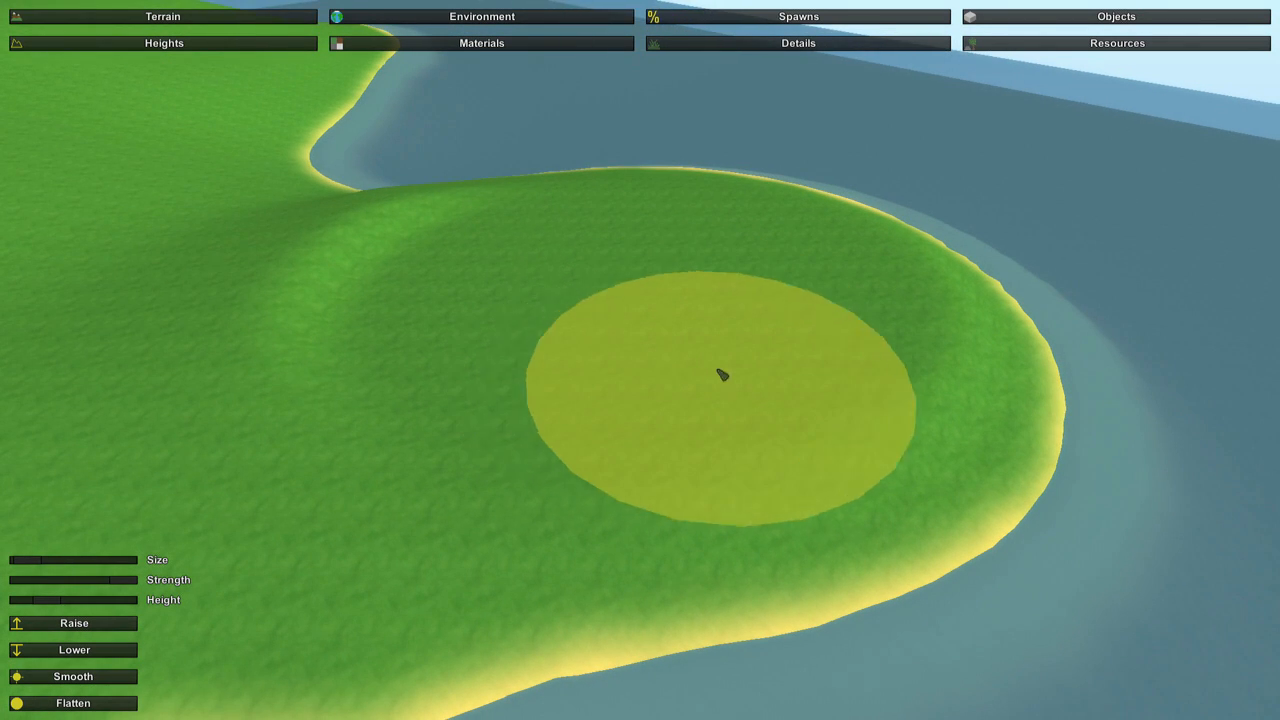
right_click_drag(721, 371, 990, 425)
right_click_drag(447, 395, 272, 393)
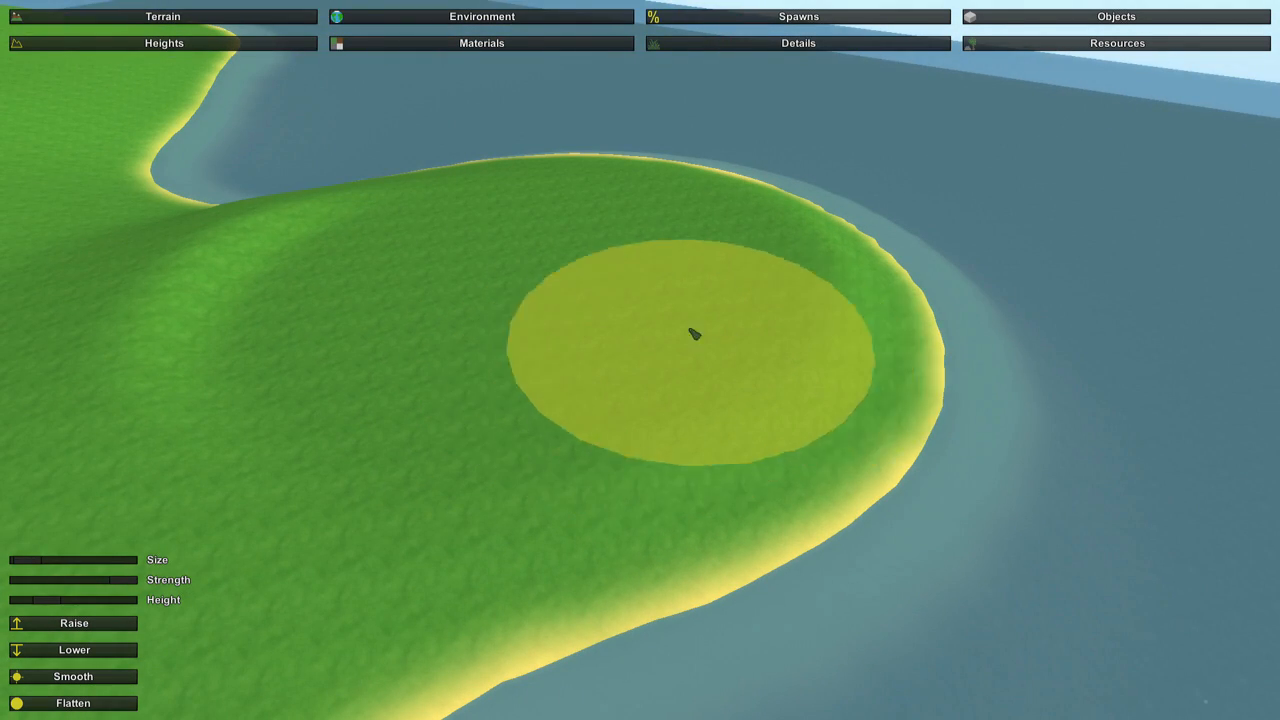
right_click_drag(497, 328, 460, 329)
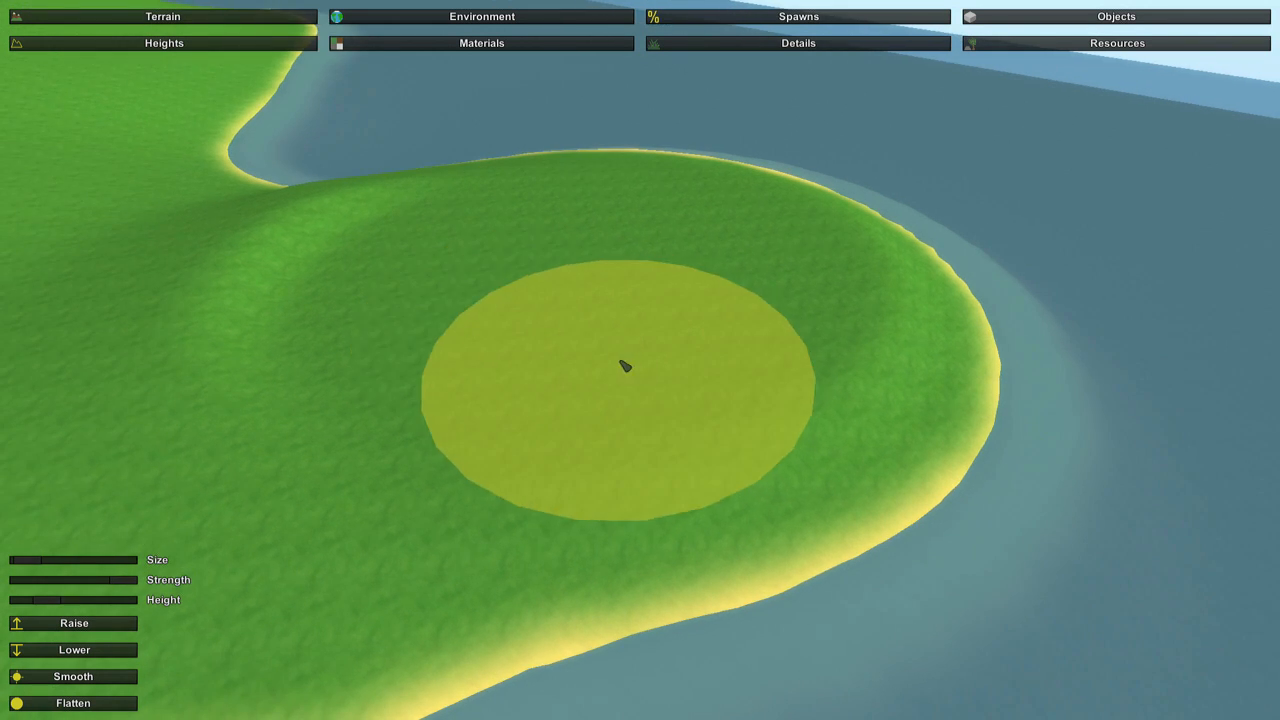
mouse_move(623, 363)
right_mouse_down()
mouse_move(390, 345)
mouse_move(840, 320)
mouse_move(620, 322)
mouse_move(400, 362)
right_mouse_up()
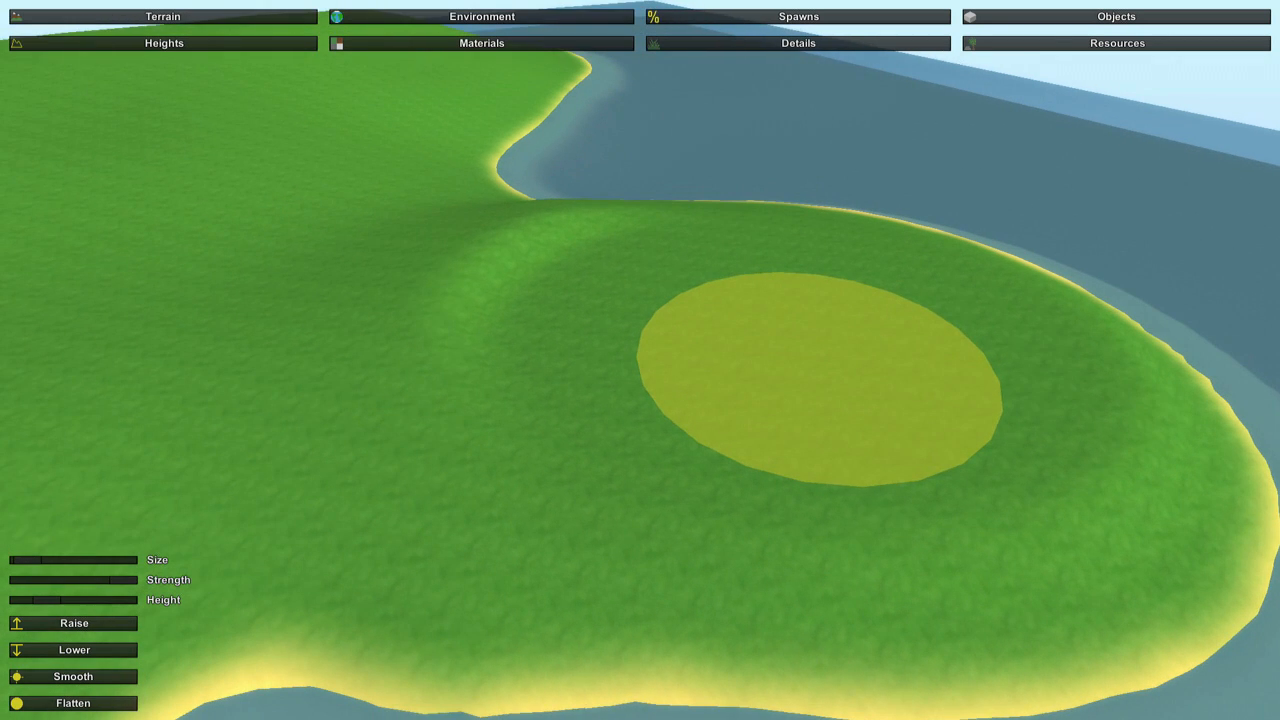
Increase the flatten height and build up a raised plateau at the outer end of the peninsula.
right_click_drag(646, 367, 420, 260)
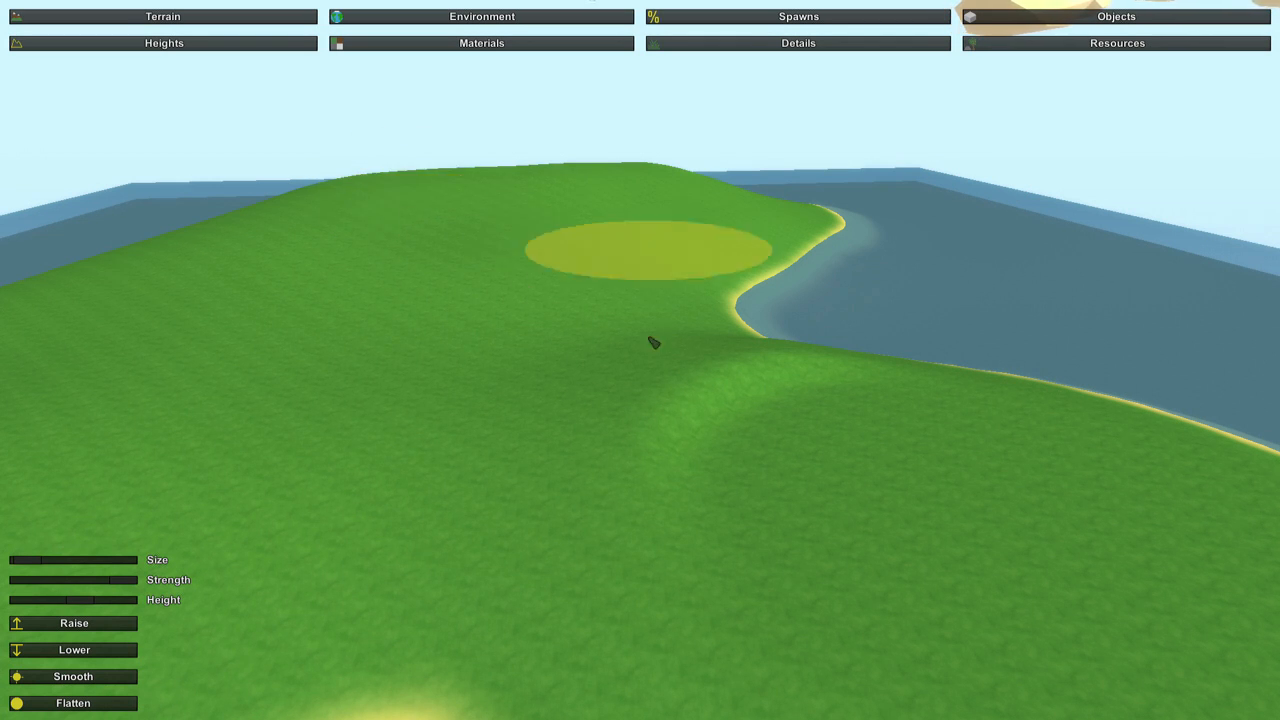
right_click_drag(880, 405, 1125, 547)
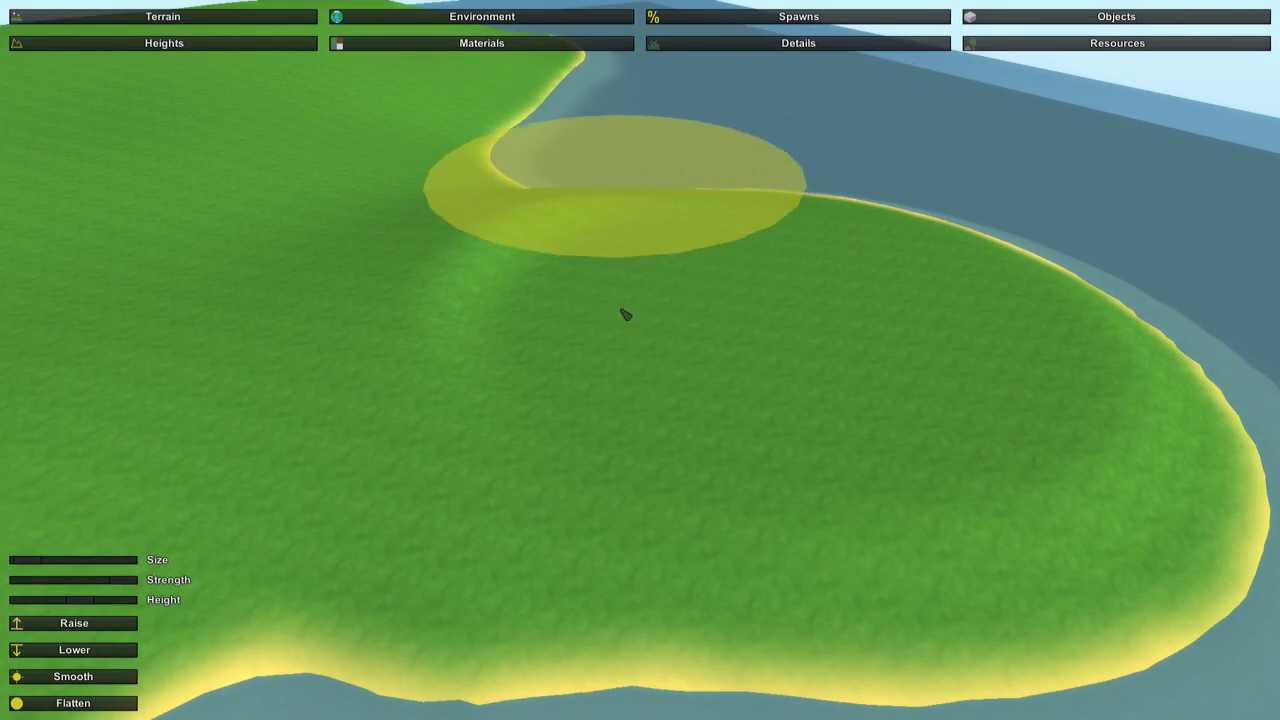
left_click(753, 323)
mouse_move(753, 323)
right_mouse_down()
mouse_move(890, 323)
mouse_move(1150, 420)
right_mouse_up()
key("a")
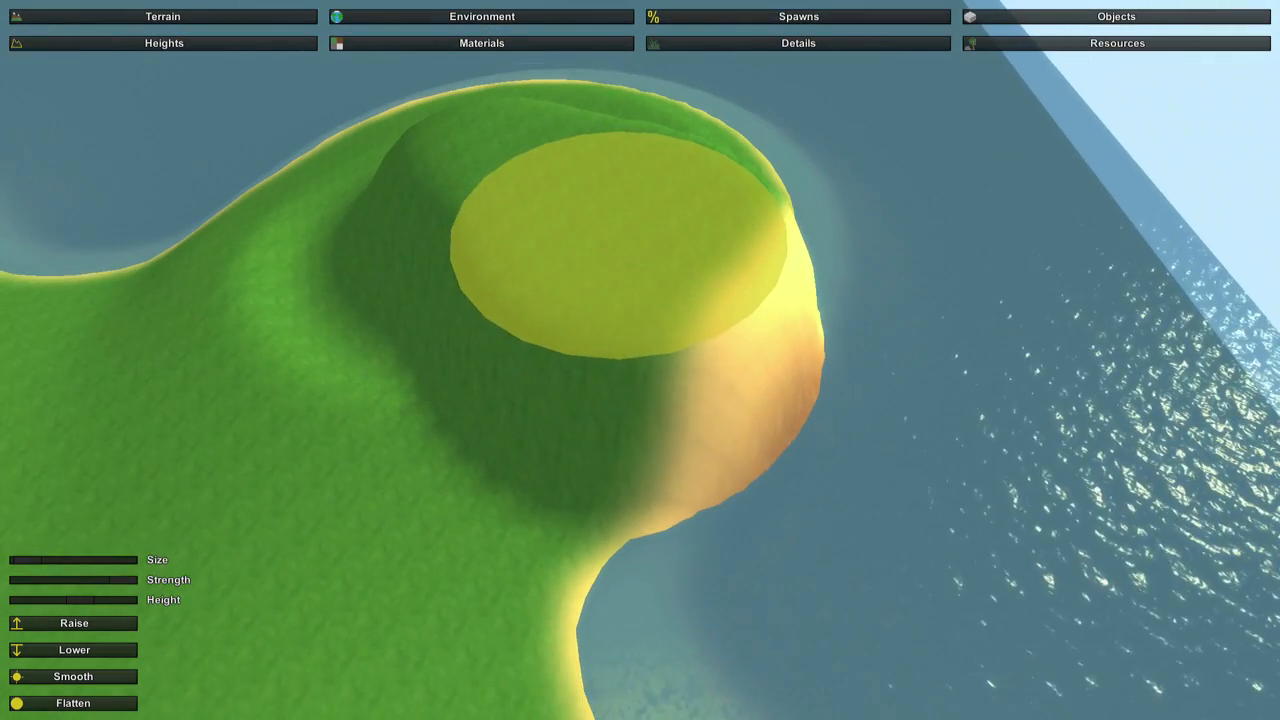
key("w")
Lower the flatten height and level the whole peninsula from the mainland side out to its sandy cliff.
right_click_drag(640, 360, 550, 375)
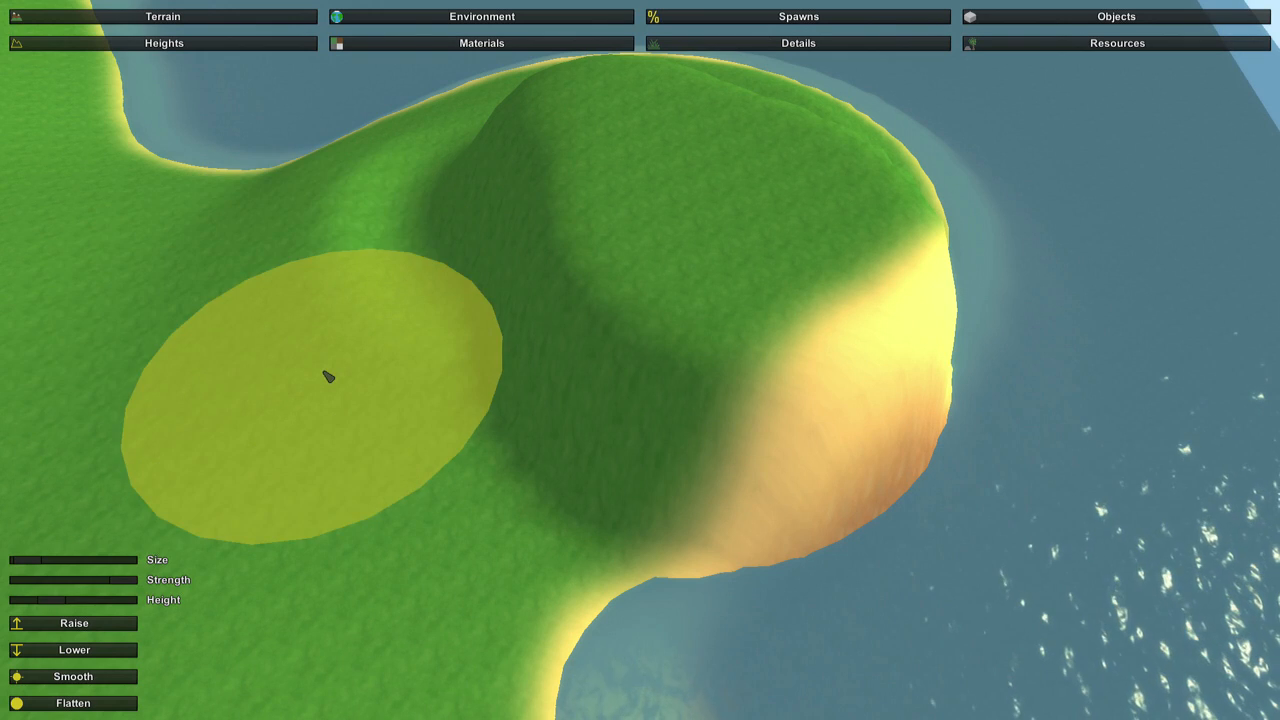
mouse_move(300, 286)
left_mouse_down()
mouse_move(451, 257)
mouse_move(606, 187)
mouse_move(750, 213)
mouse_move(778, 344)
mouse_move(680, 383)
left_mouse_up()
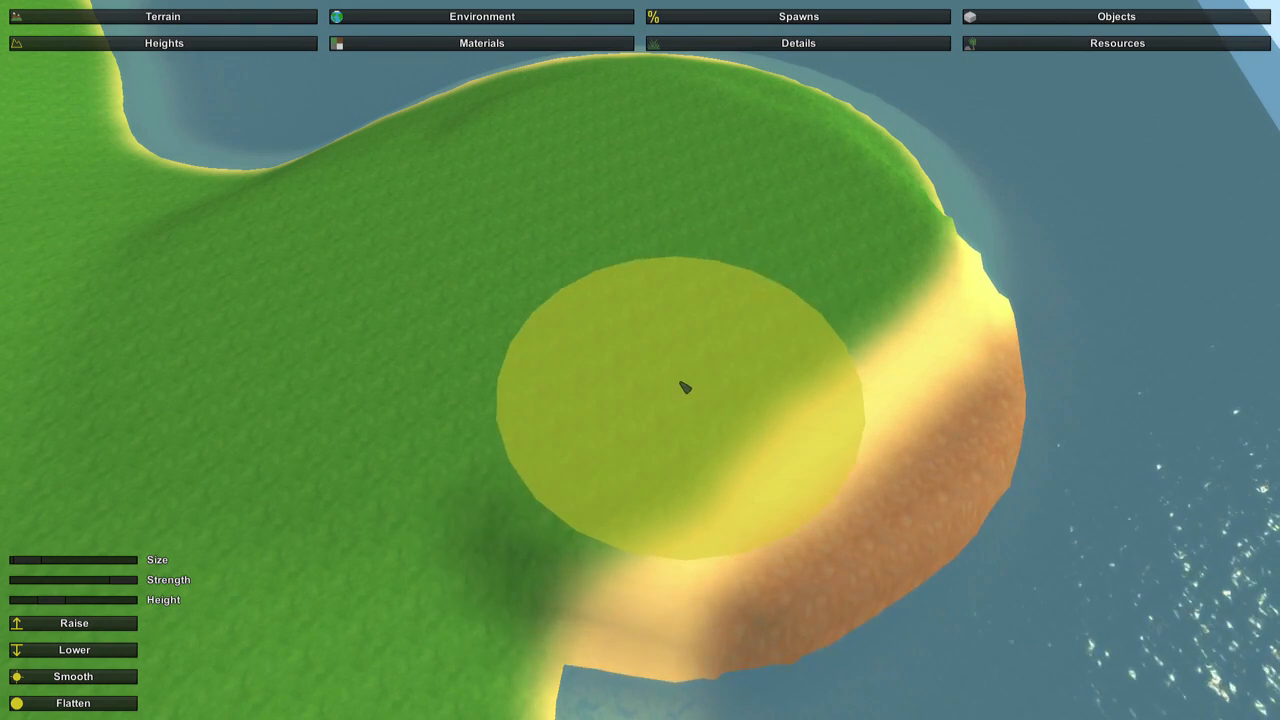
mouse_move(680, 383)
right_mouse_down()
mouse_move(780, 383)
mouse_move(760, 492)
right_mouse_up()
Smooth the peninsula's cliff edges, shoreline and transition to the mainland.
left_click(86, 674)
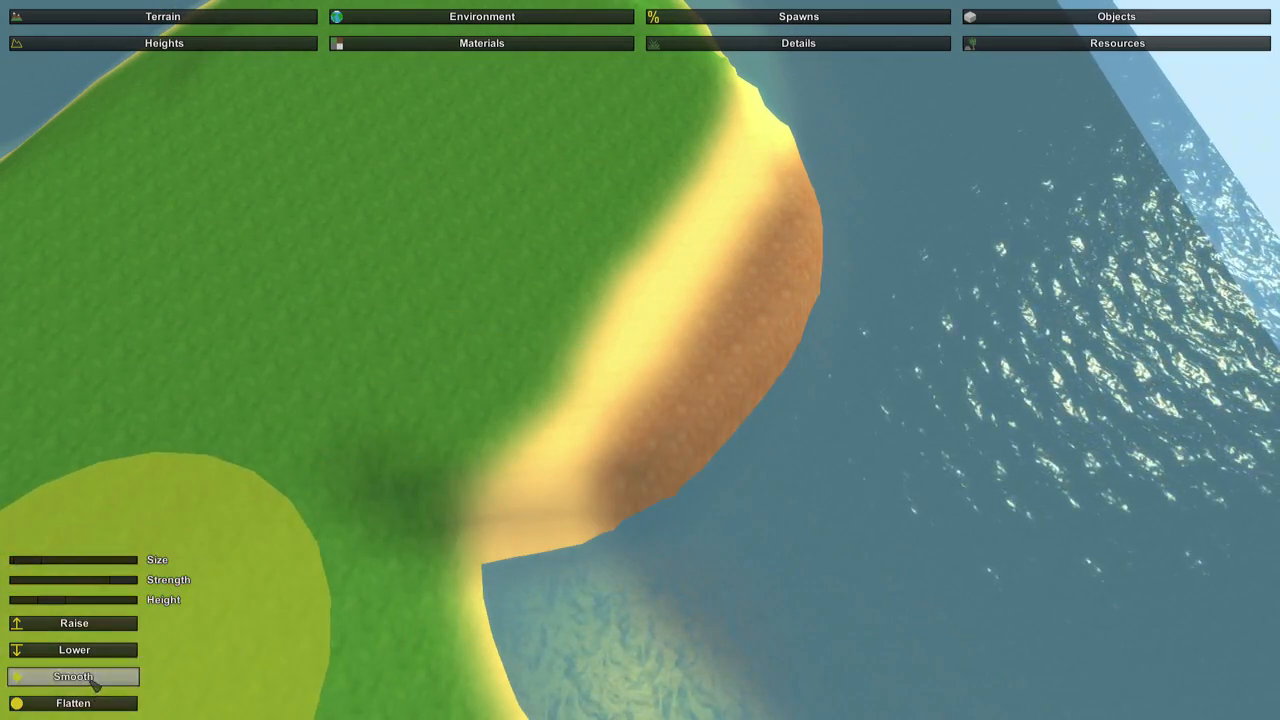
mouse_move(544, 514)
left_mouse_down()
mouse_move(760, 277)
mouse_move(737, 183)
mouse_move(605, 449)
left_mouse_up()
mouse_move(605, 449)
right_mouse_down()
mouse_move(425, 435)
mouse_move(625, 345)
mouse_move(595, 385)
mouse_move(435, 375)
mouse_move(425, 285)
right_mouse_up()
mouse_move(669, 363)
left_mouse_down()
mouse_move(800, 335)
mouse_move(815, 255)
mouse_move(729, 463)
left_mouse_up()
key("d")
mouse_move(729, 463)
right_mouse_down()
mouse_move(785, 405)
mouse_move(595, 570)
mouse_move(500, 590)
mouse_move(410, 575)
mouse_move(500, 575)
right_mouse_up()
key("s")
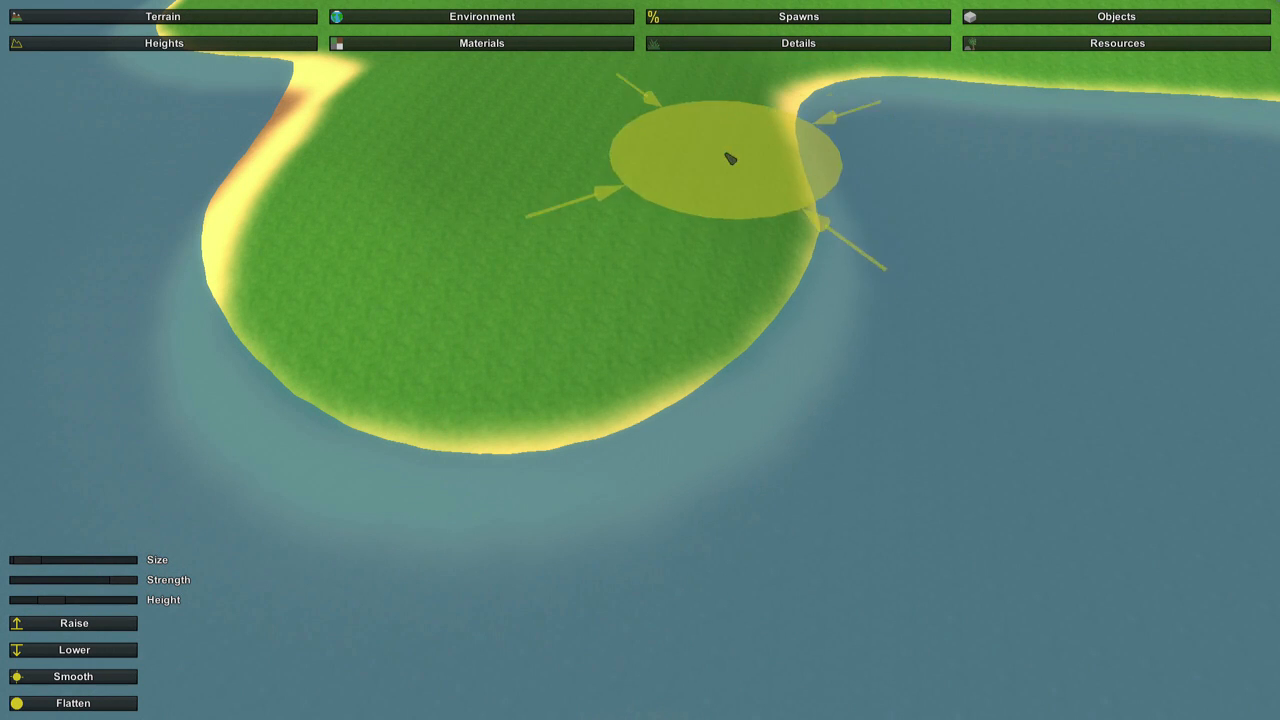
left_click_drag(731, 160, 600, 384)
mouse_move(360, 350)
right_mouse_down()
mouse_move(290, 275)
mouse_move(365, 250)
right_mouse_up()
key("w")
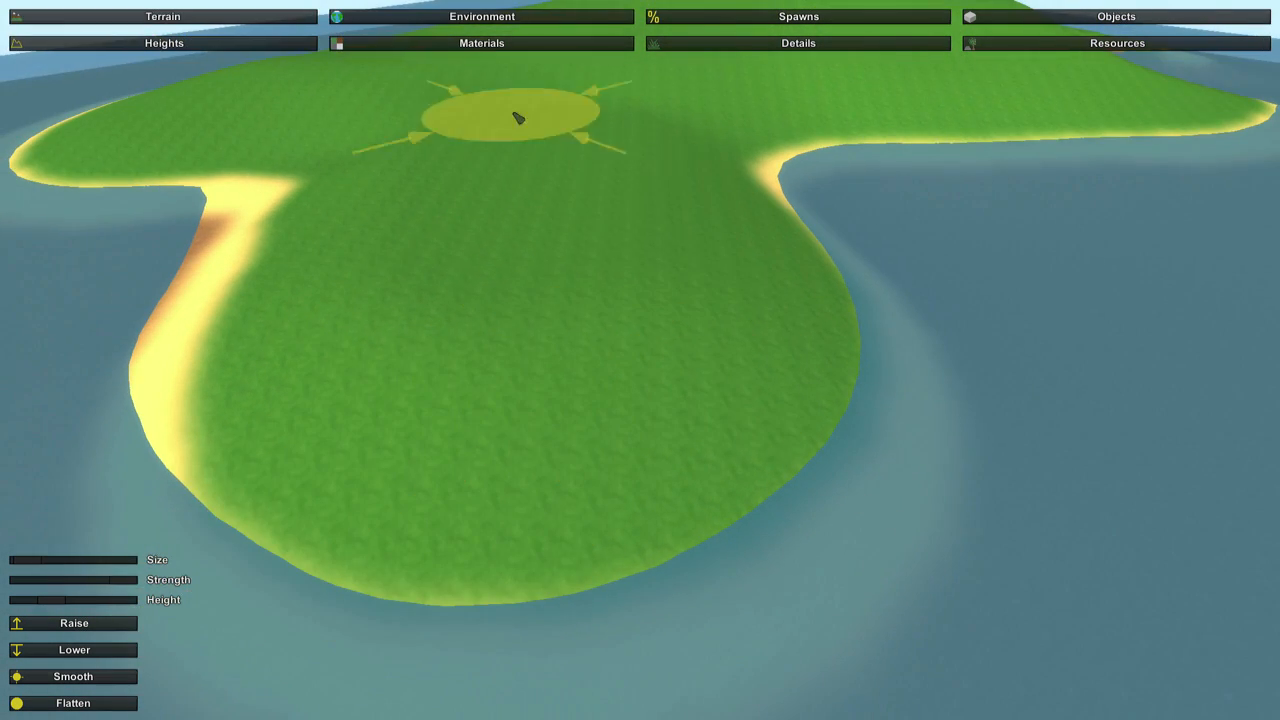
Bake the terrain materials and details again over the reshaped peninsula and check its new shoreline.
left_click(555, 46)
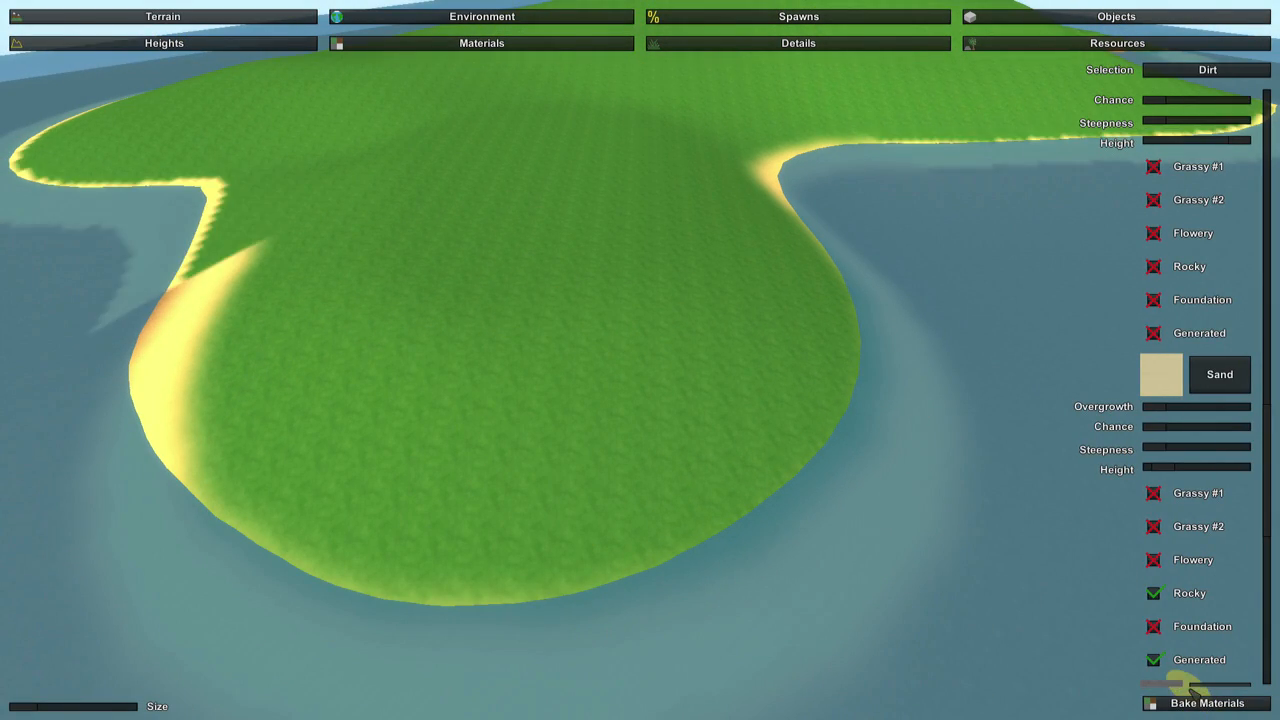
left_click(1195, 702)
left_click(755, 45)
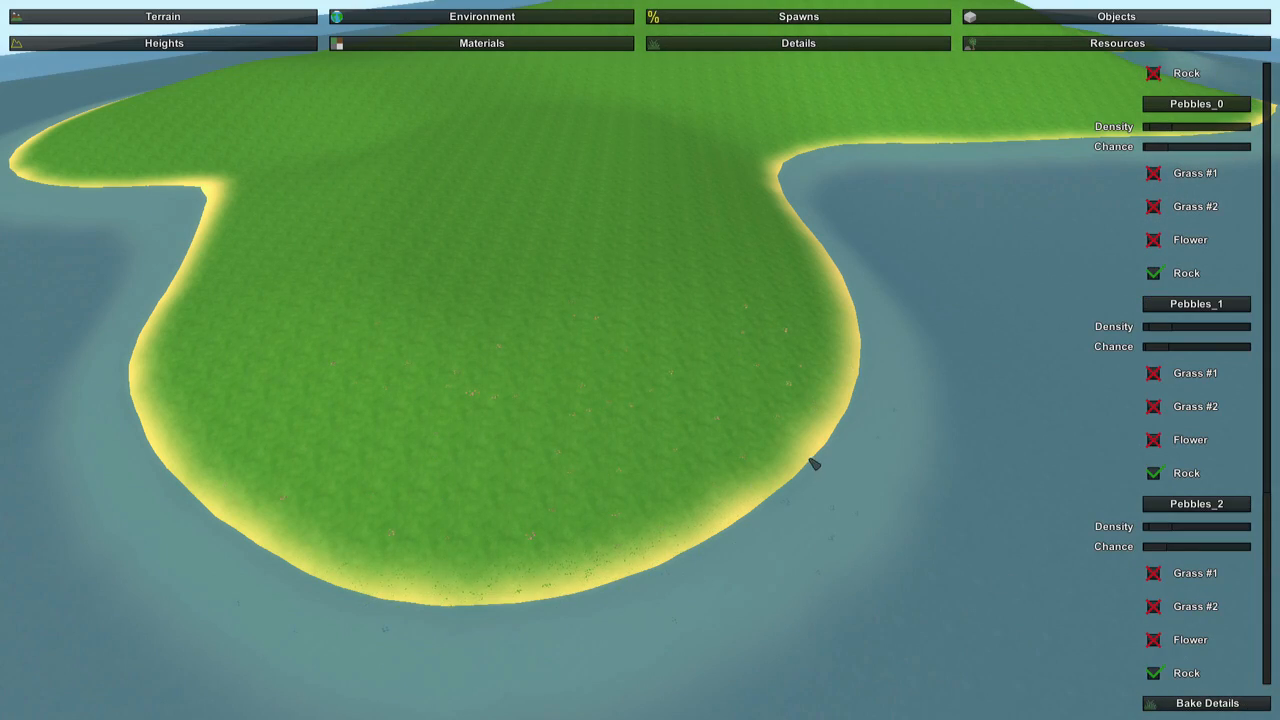
key("w")
right_click_drag(812, 463, 880, 490)
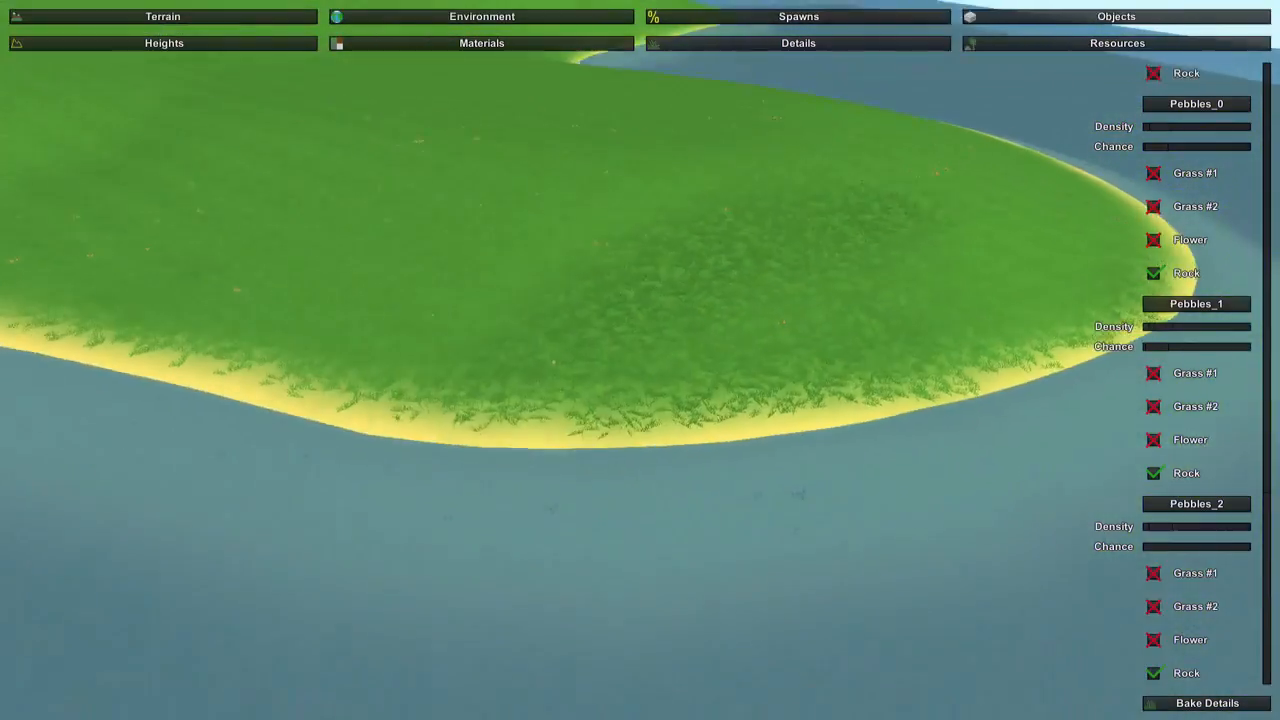
key("s")
right_click_drag(640, 360, 935, 493)
Return to road editing and lay a curved chain of Highway_0 nodes around the peninsula.
left_click(94, 12)
key("w")
key("w")
key("w")
key("w")
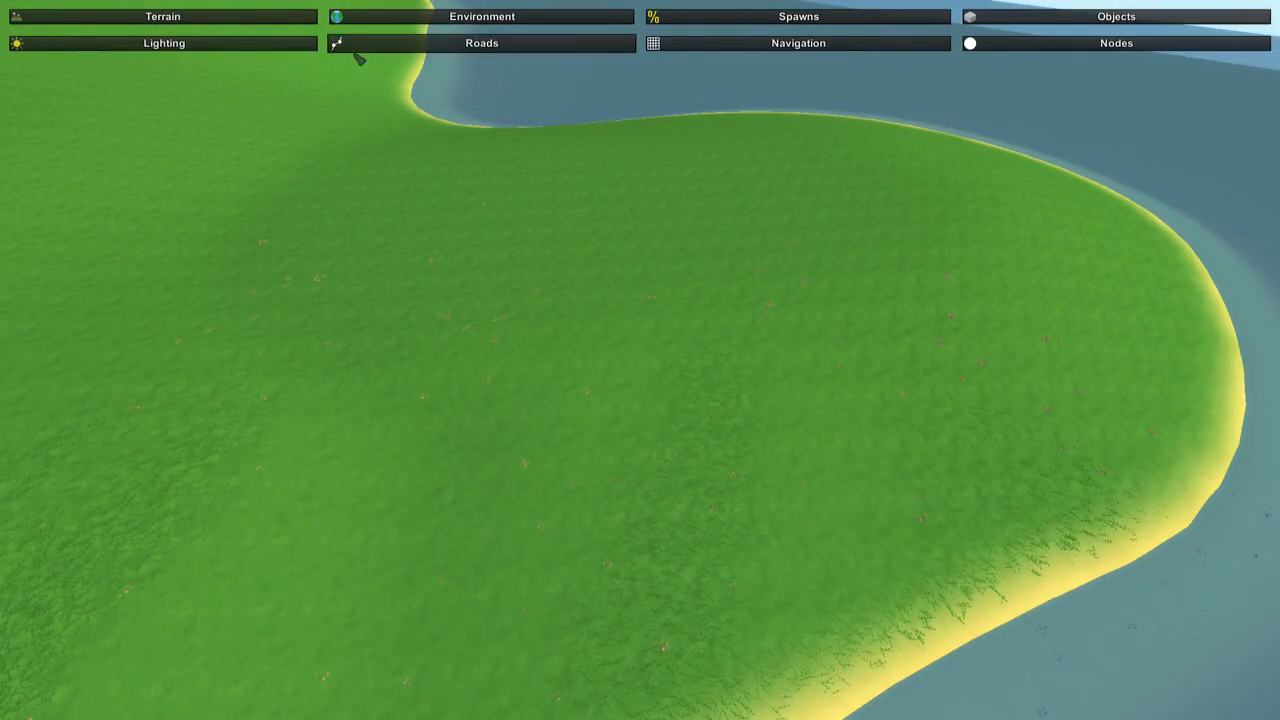
left_click(375, 46)
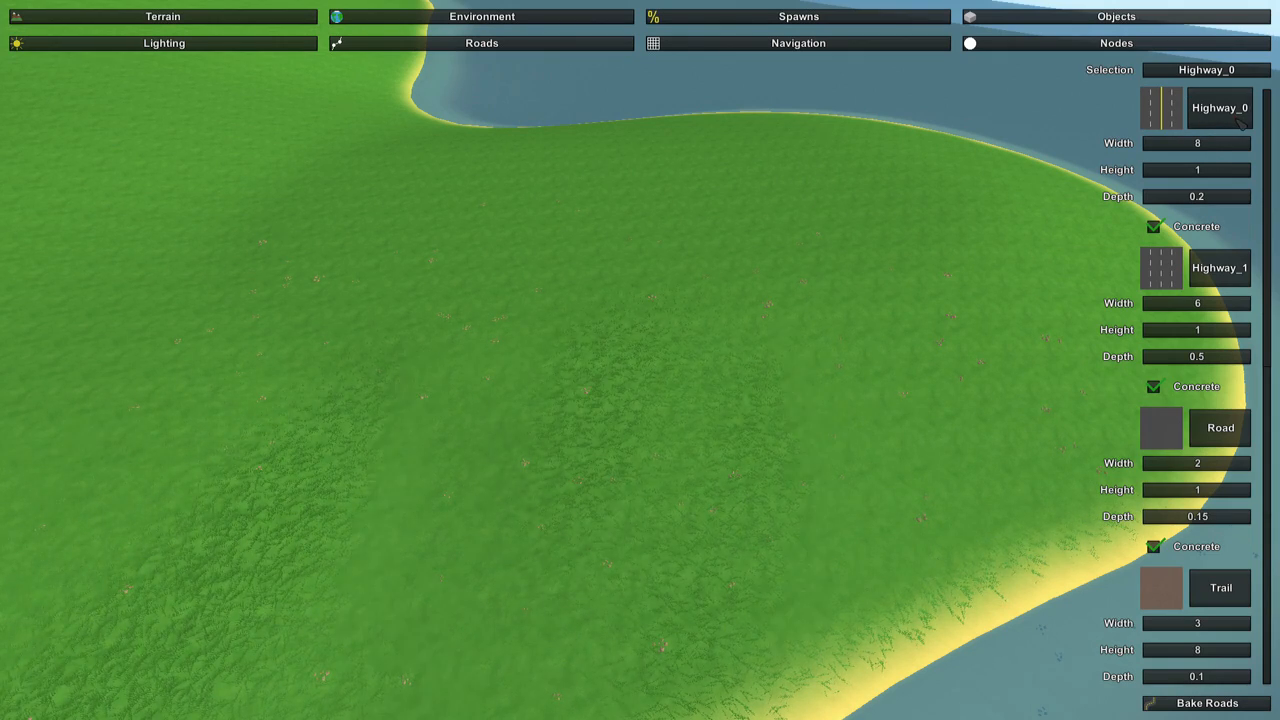
right_click_drag(848, 146, 640, 360)
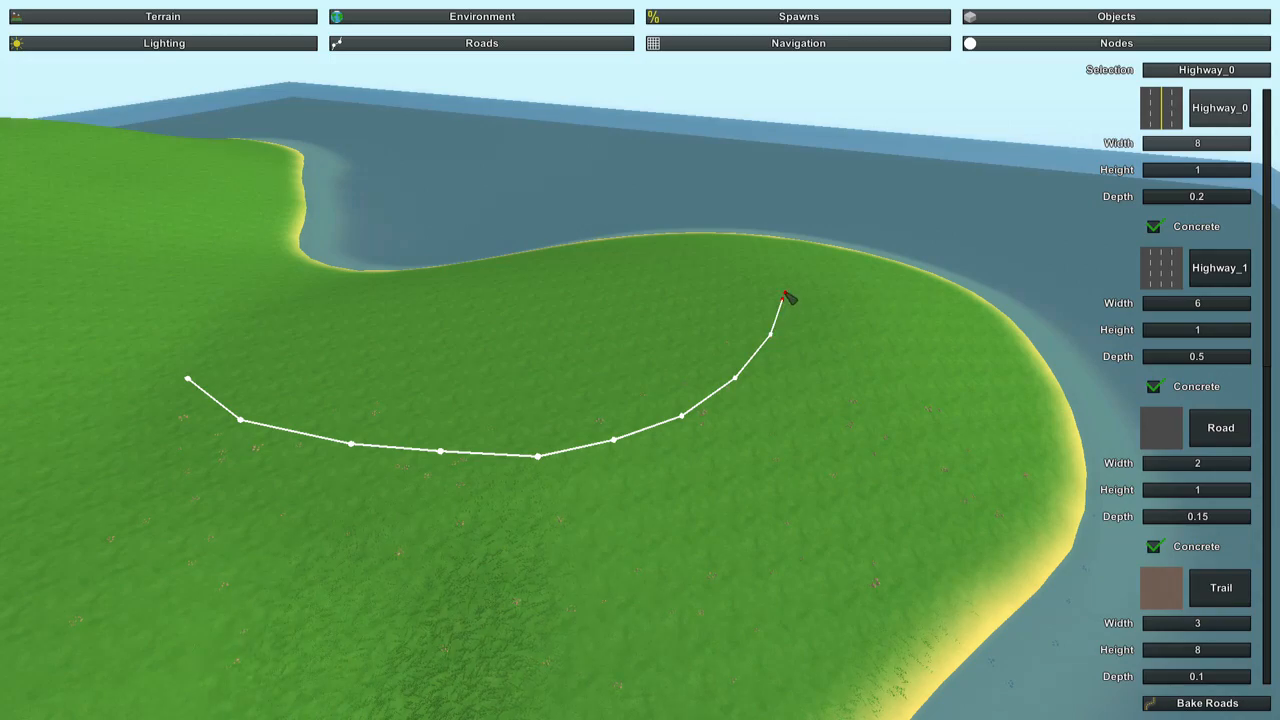
right_click_drag(672, 343, 703, 186)
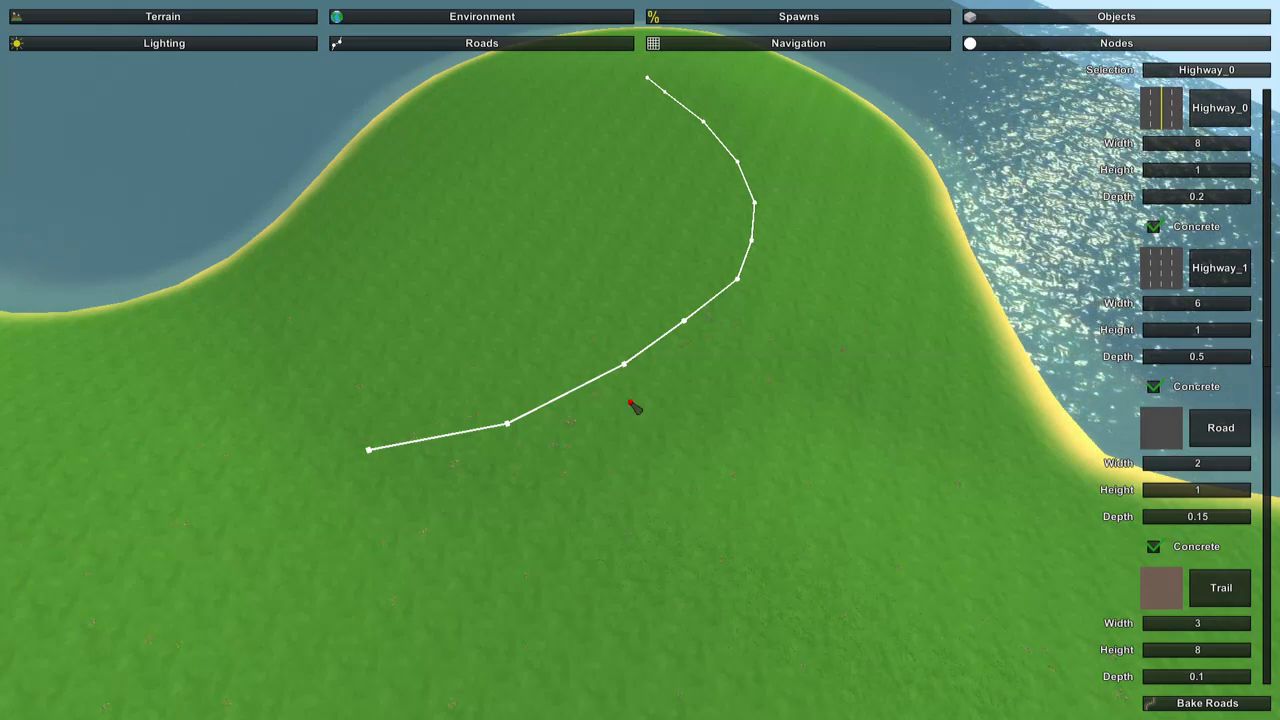
Bake the roads to pave the curved highway on the peninsula.
key("w")
mouse_move(622, 398)
right_mouse_down()
mouse_move(620, 422)
mouse_move(620, 372)
mouse_move(650, 432)
right_mouse_up()
key("s")
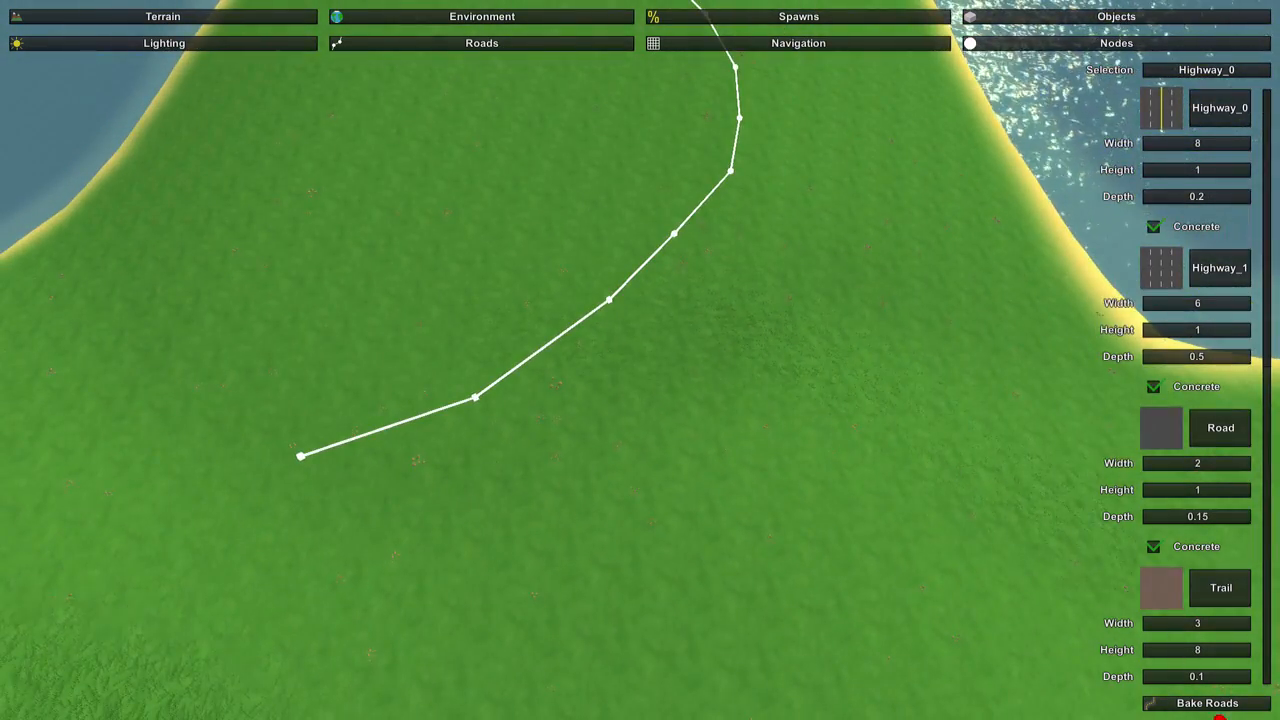
left_click(1222, 705)
Place a short test stretch of Highway_0 with sharp corners on the mainland grass.
key("w")
mouse_move(890, 519)
right_mouse_down()
mouse_move(845, 330)
mouse_move(820, 312)
mouse_move(660, 410)
mouse_move(590, 435)
mouse_move(585, 460)
mouse_move(445, 375)
mouse_move(395, 315)
mouse_move(430, 425)
mouse_move(385, 275)
mouse_move(475, 245)
mouse_move(645, 370)
mouse_move(640, 360)
right_mouse_up()
key("s")
key("w")
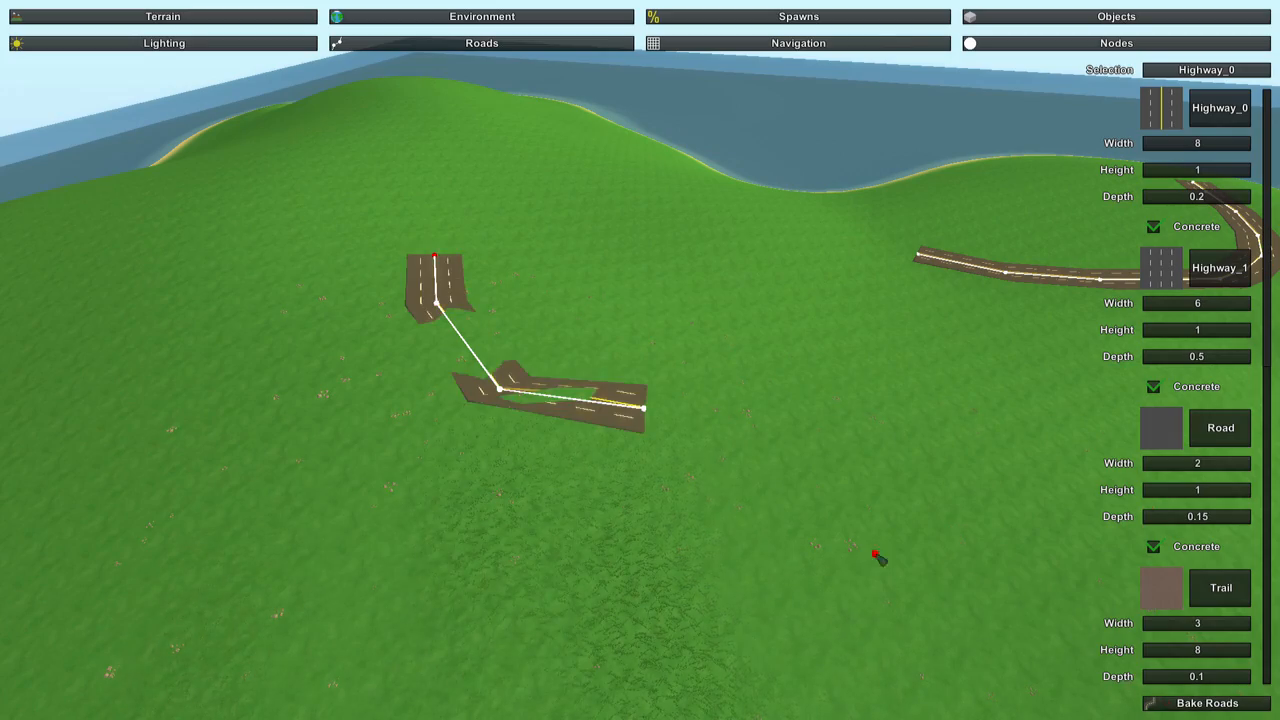
Add a run of closely spaced nodes to the mainland test road and bake the roads.
key("w")
right_click_drag(873, 551, 650, 635)
key("d")
key("s")
key("s")
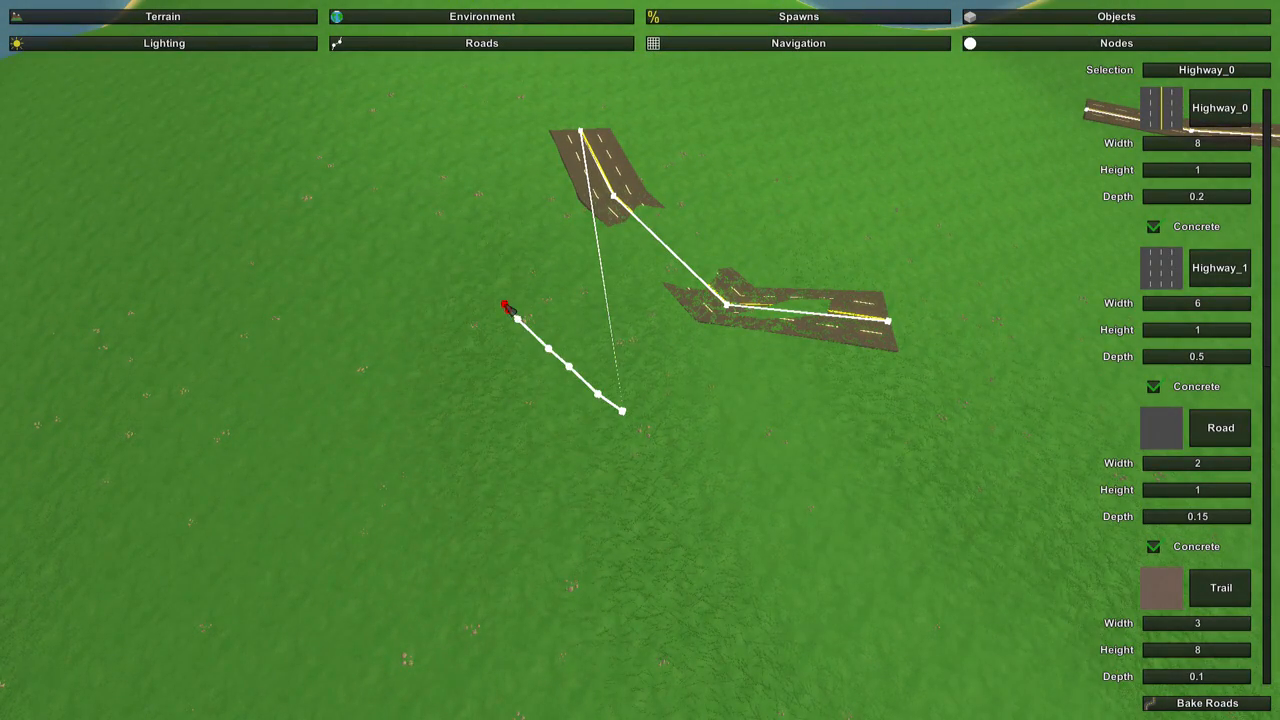
left_click(1160, 704)
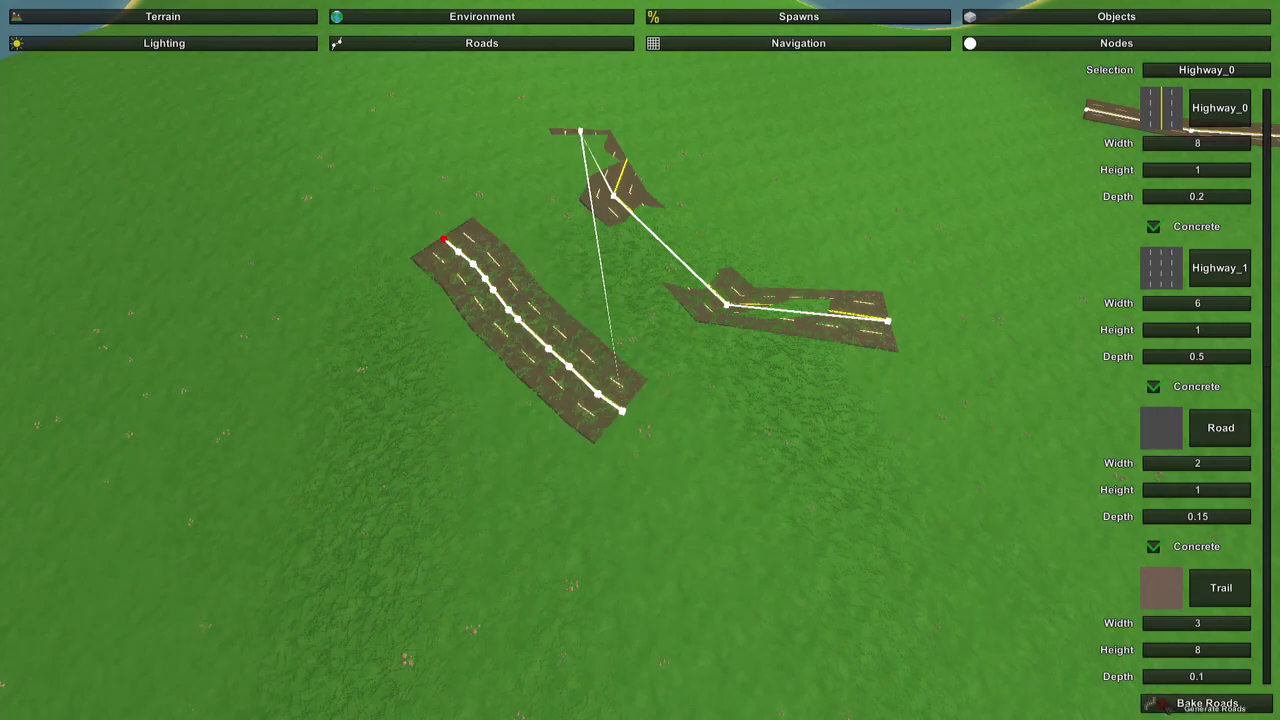
Extend the mainland test road with widely spaced nodes stretching far across the grass.
key("w")
right_click_drag(878, 559, 830, 600)
key("s")
right_click_drag(898, 356, 484, 384)
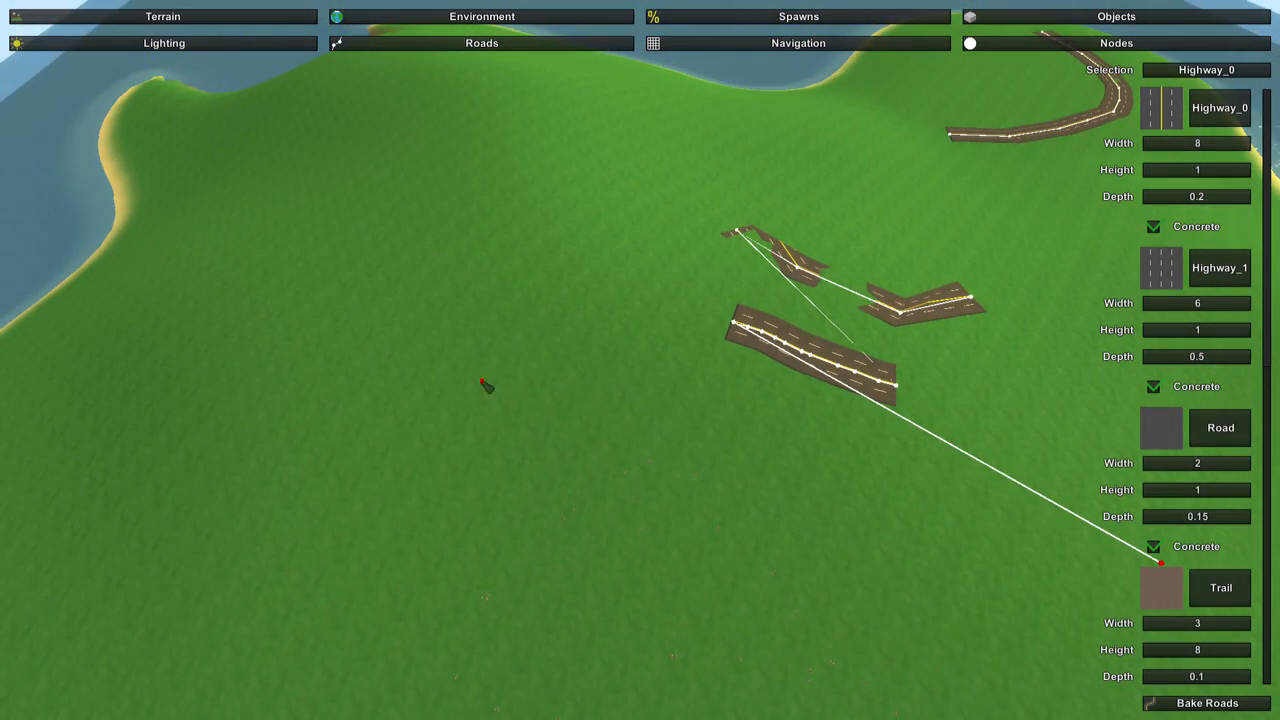
right_click_drag(566, 454, 780, 440)
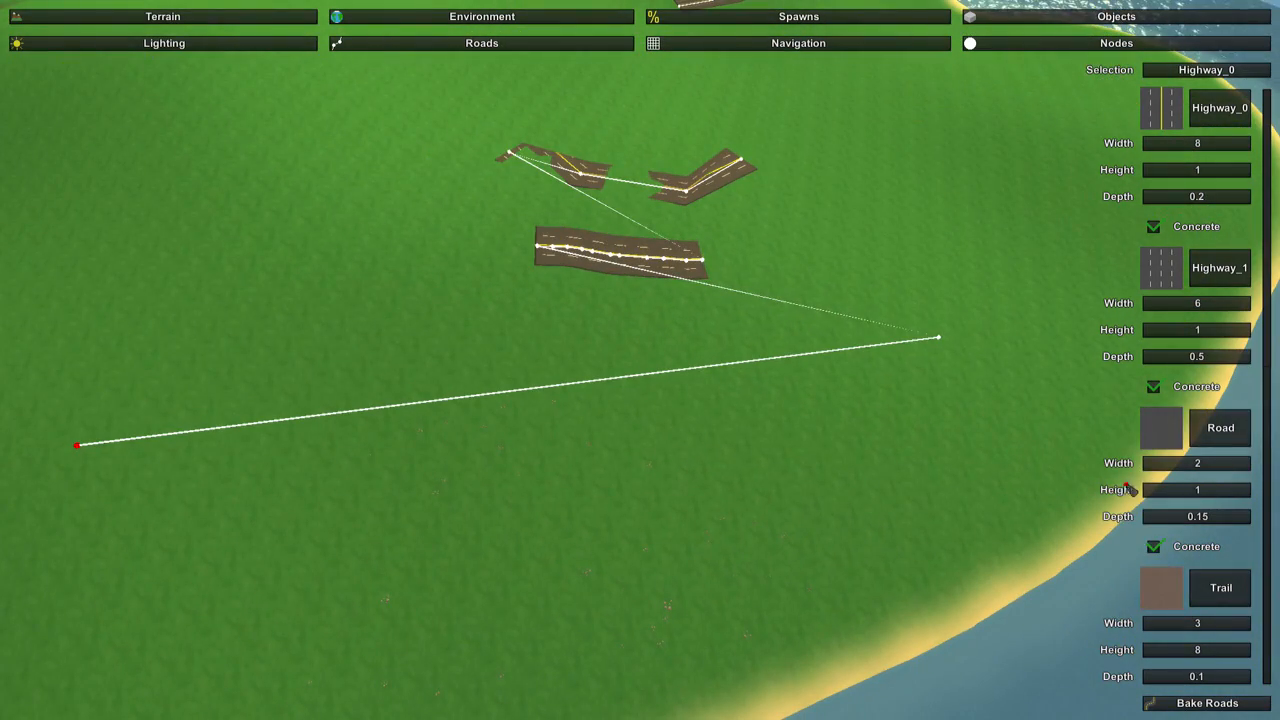
mouse_move(762, 528)
right_mouse_down()
mouse_move(580, 535)
mouse_move(520, 600)
mouse_move(660, 530)
mouse_move(440, 360)
mouse_move(340, 345)
mouse_move(640, 350)
mouse_move(690, 380)
mouse_move(440, 360)
mouse_move(643, 364)
right_mouse_up()
key("w")
key("w")
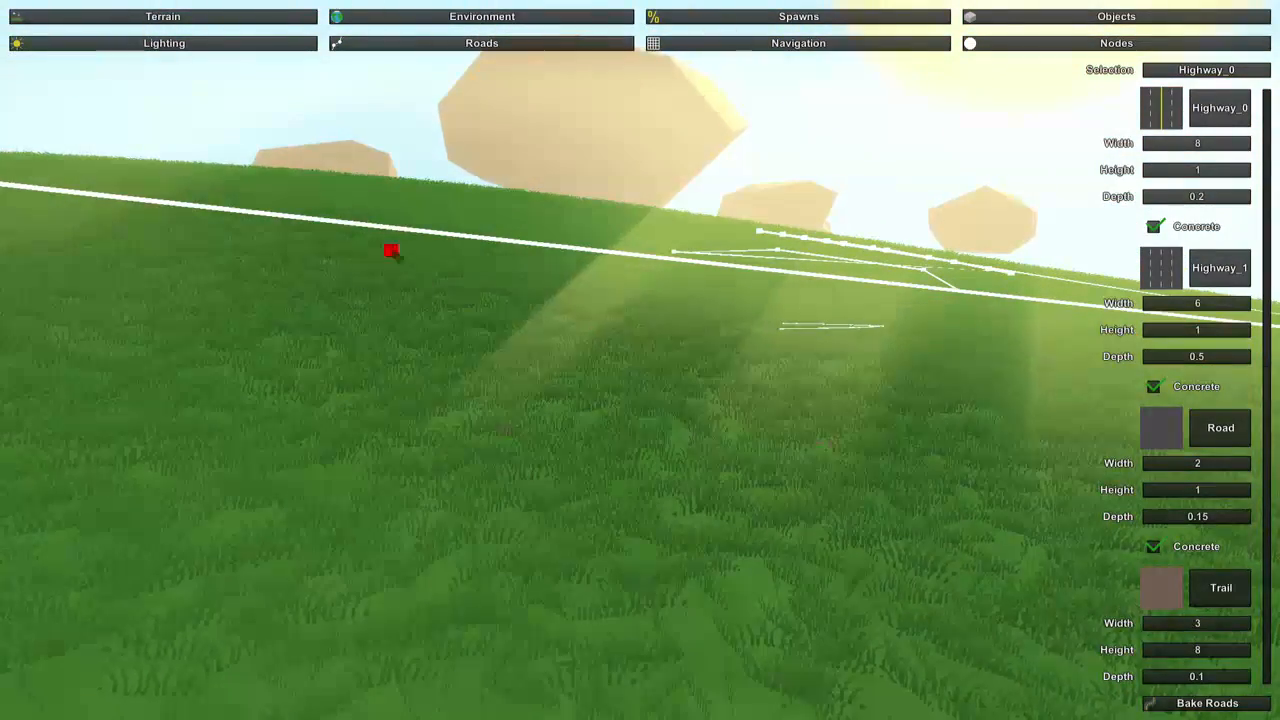
Delete the mainland test road's nodes and pavement, keeping only the curved highway on the peninsula.
key("w")
mouse_move(806, 277)
right_mouse_down()
mouse_move(900, 330)
mouse_move(930, 280)
mouse_move(1120, 240)
mouse_move(960, 170)
mouse_move(820, 160)
mouse_move(770, 200)
mouse_move(720, 215)
mouse_move(560, 400)
mouse_move(540, 340)
mouse_move(640, 362)
mouse_move(510, 295)
mouse_move(495, 120)
mouse_move(505, 250)
mouse_move(580, 340)
mouse_move(652, 365)
right_mouse_up()
key("s")
key("w")
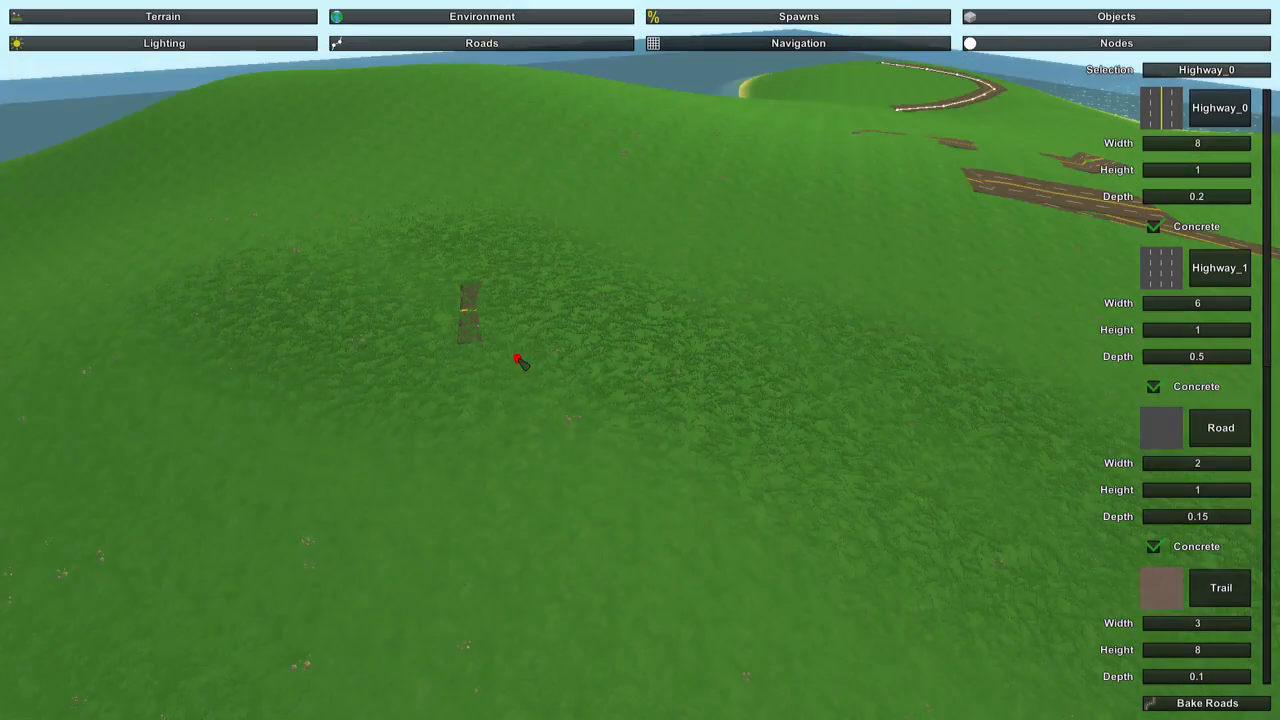
right_click_drag(520, 360, 480, 325)
key("d")
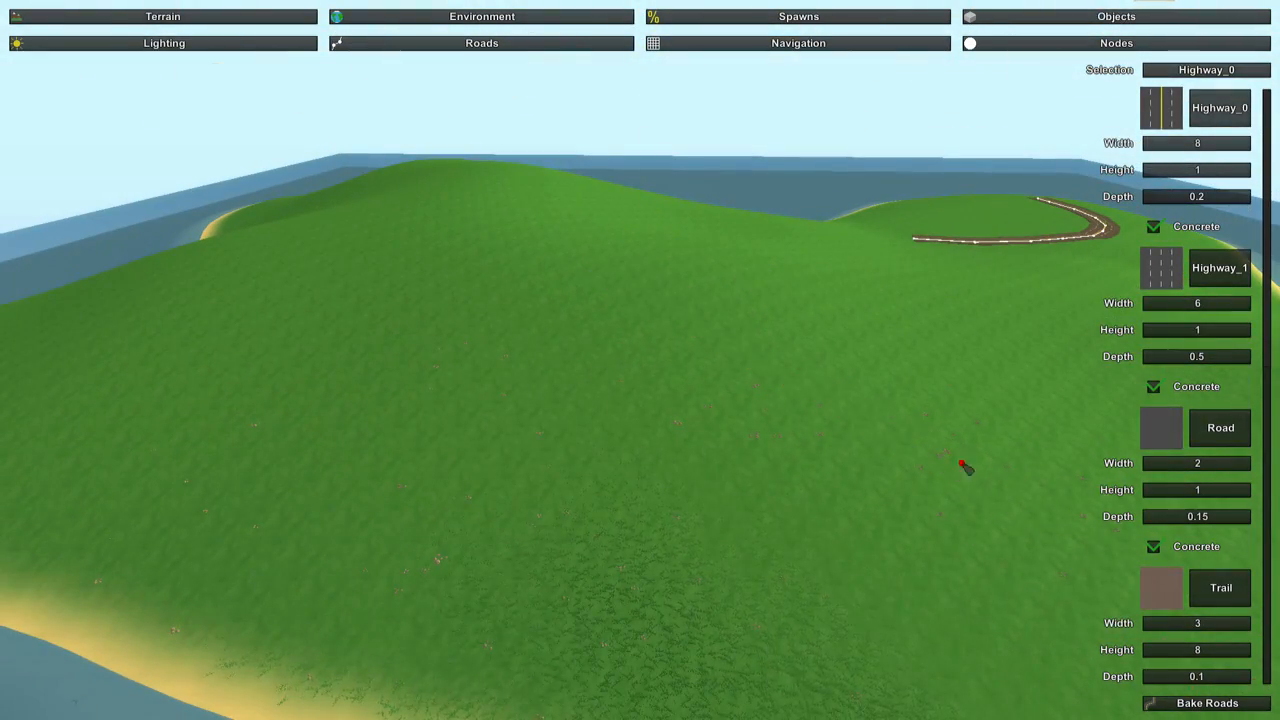
Examine the curved highway on the peninsula up close, including how the grass meets its surface.
right_click_drag(962, 464, 1185, 460)
key("w")
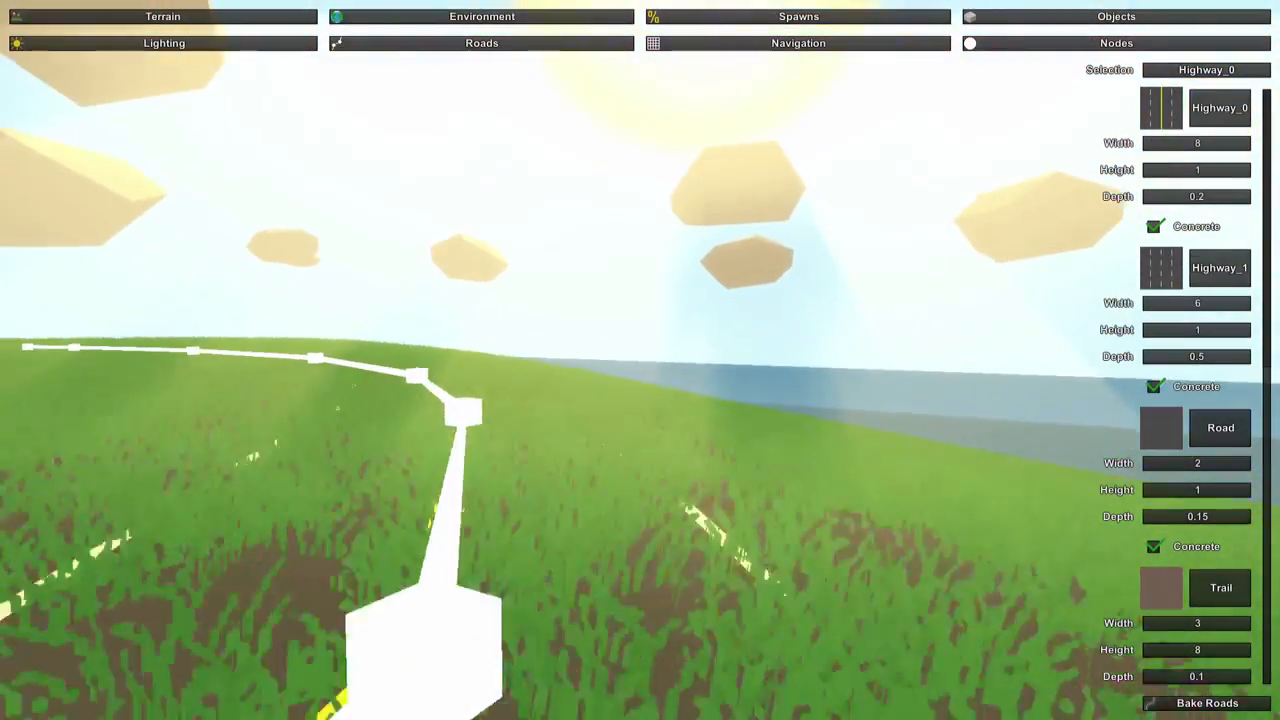
key("s")
right_click_drag(640, 360, 690, 430)
key("w")
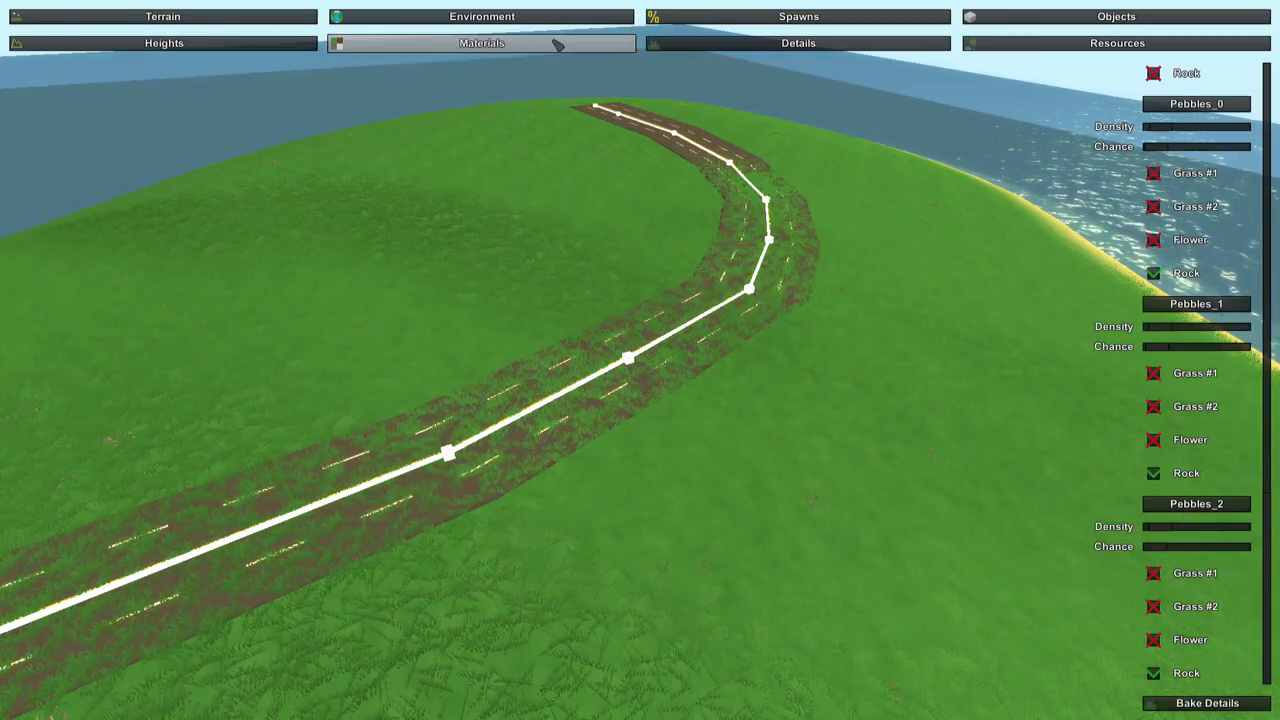
Bake the terrain materials and the details around the curved highway on the peninsula.
left_click(557, 45)
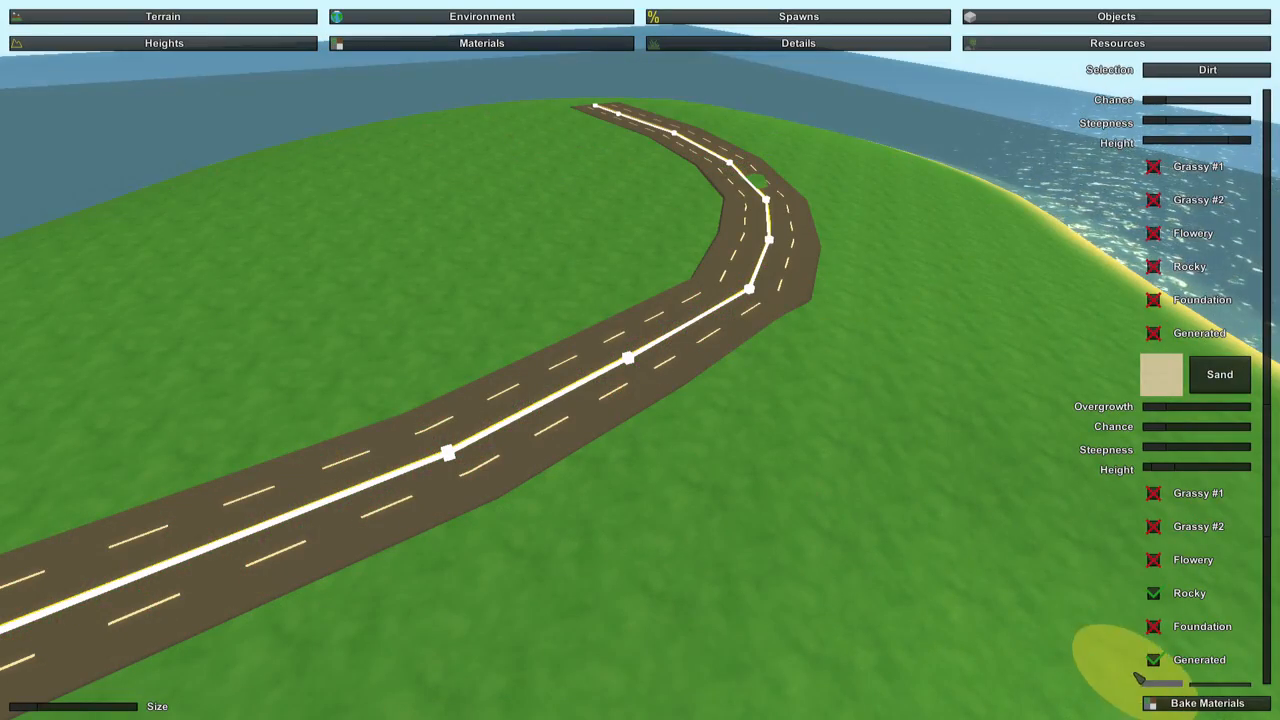
left_click(1159, 703)
right_click_drag(820, 441, 640, 428)
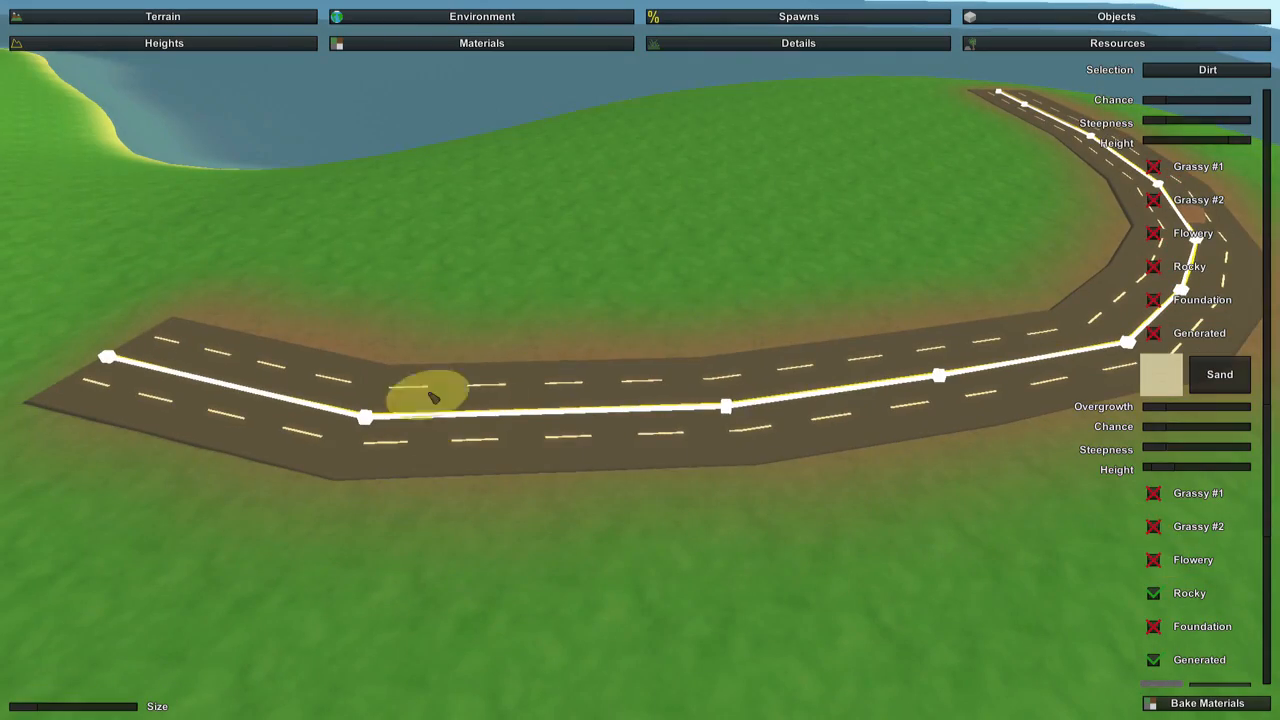
left_click(722, 46)
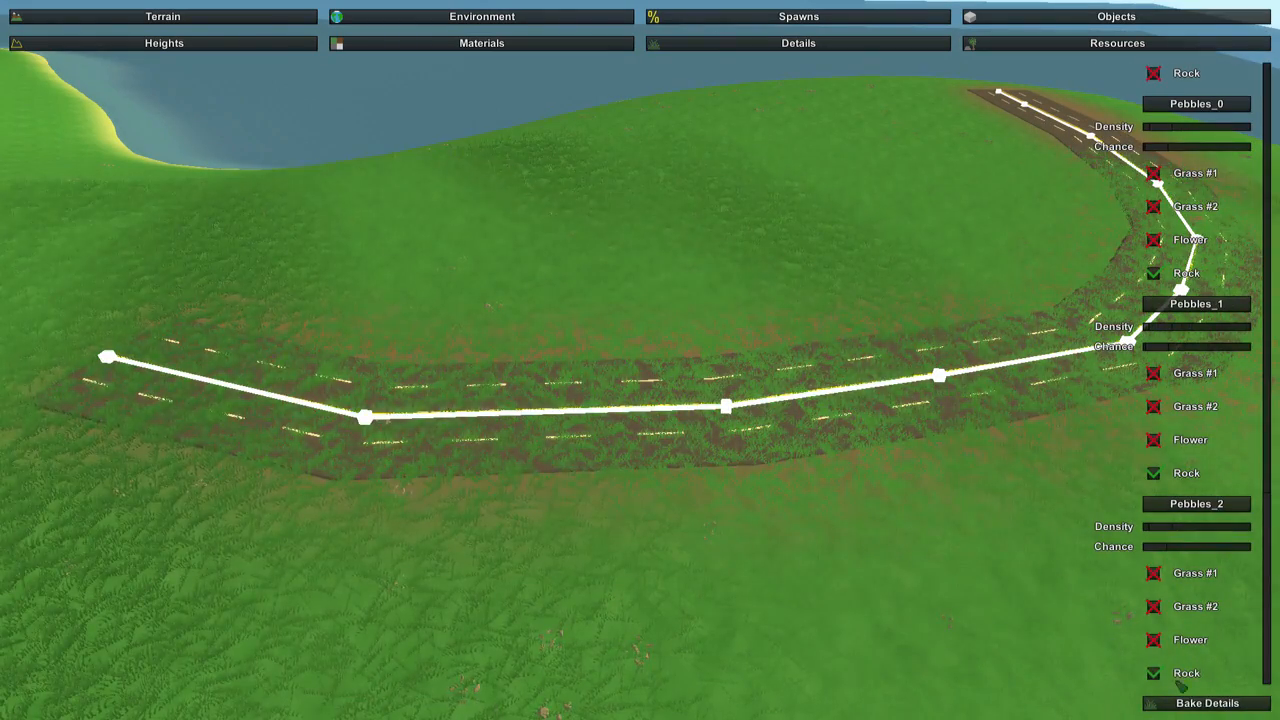
left_click(1204, 703)
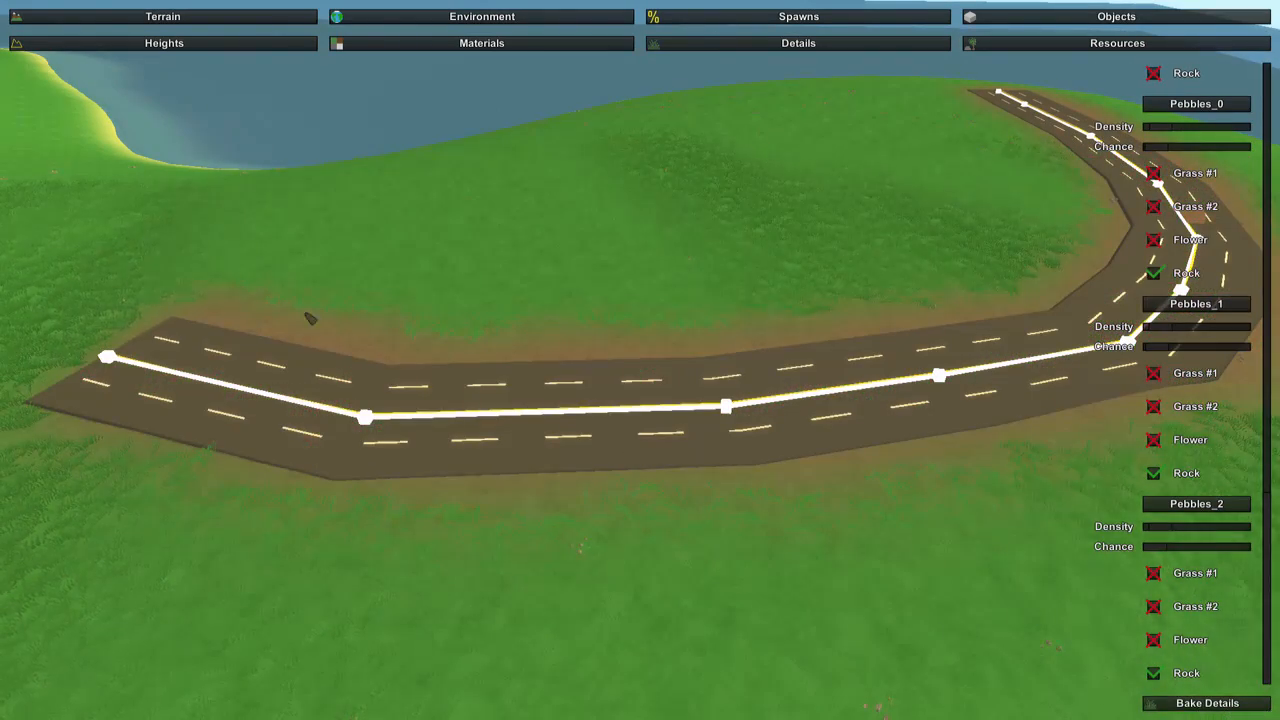
Examine the baked dirt edges and grass along the whole curved highway.
key("w")
right_click_drag(437, 351, 641, 363)
key("s")
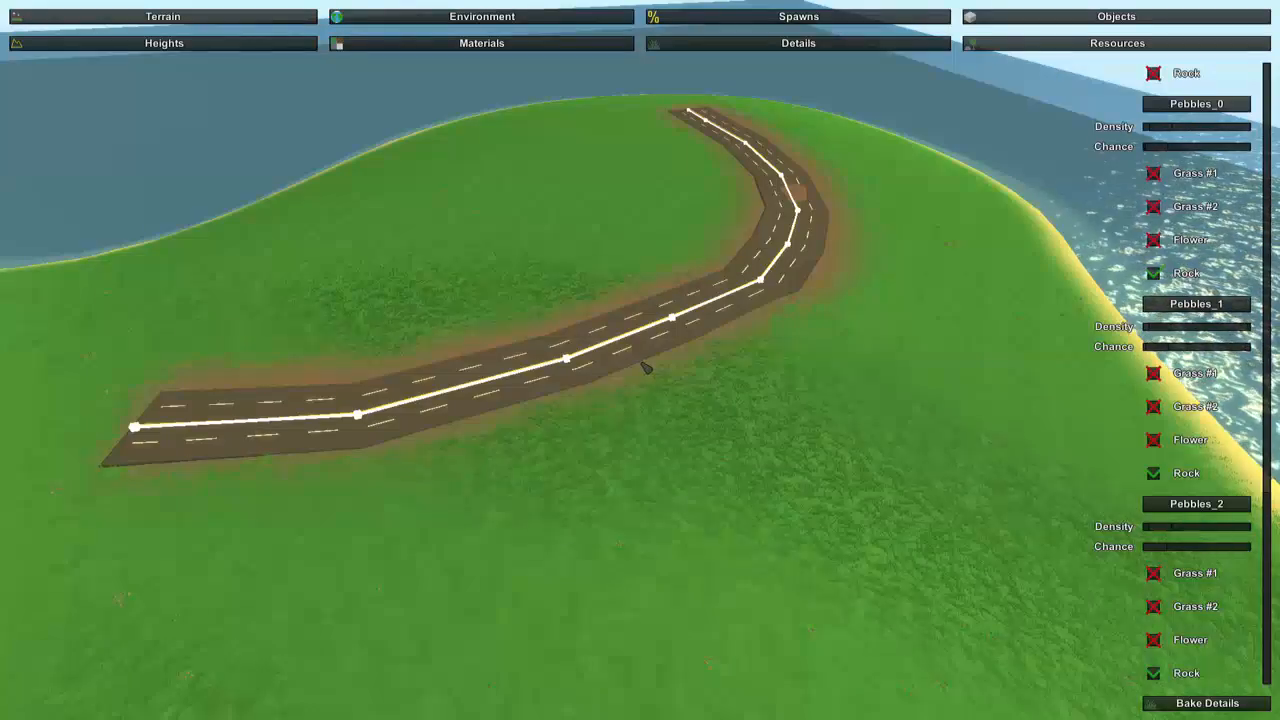
key("w")
mouse_move(642, 363)
right_mouse_down()
mouse_move(645, 375)
mouse_move(700, 290)
mouse_move(665, 300)
mouse_move(690, 306)
mouse_move(670, 355)
mouse_move(690, 365)
mouse_move(644, 360)
right_mouse_up()
key("w")
key("s")
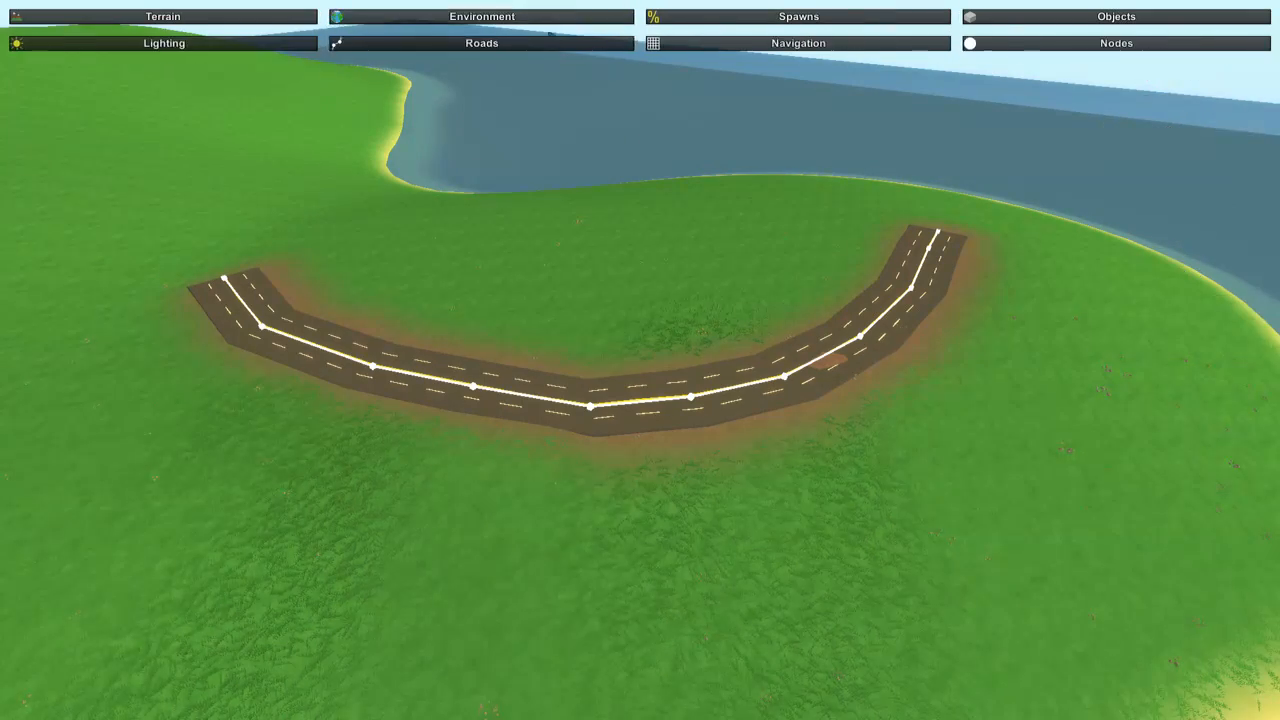
Lay a side road of the Road type from the curved highway's edge to the beach and bake the roads.
key("w")
right_click_drag(610, 296, 722, 332)
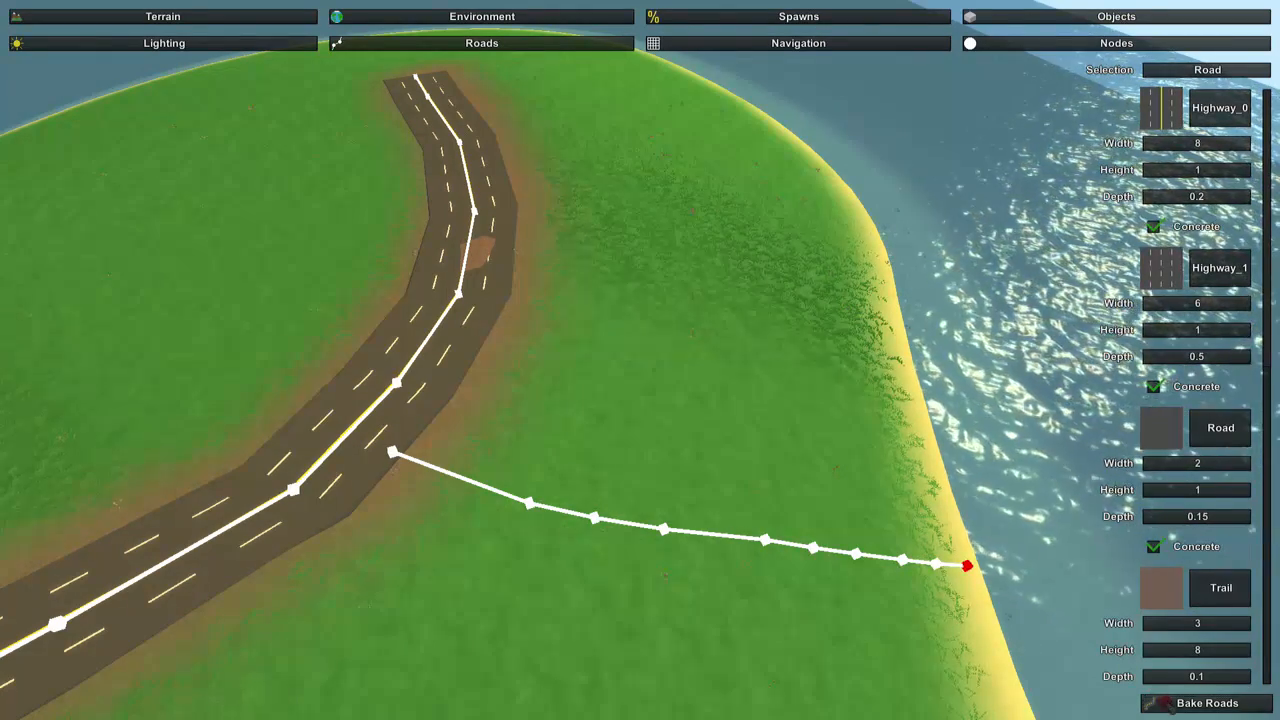
key("w")
right_click_drag(783, 568, 1000, 540)
right_click_drag(783, 180, 600, 369)
key("w")
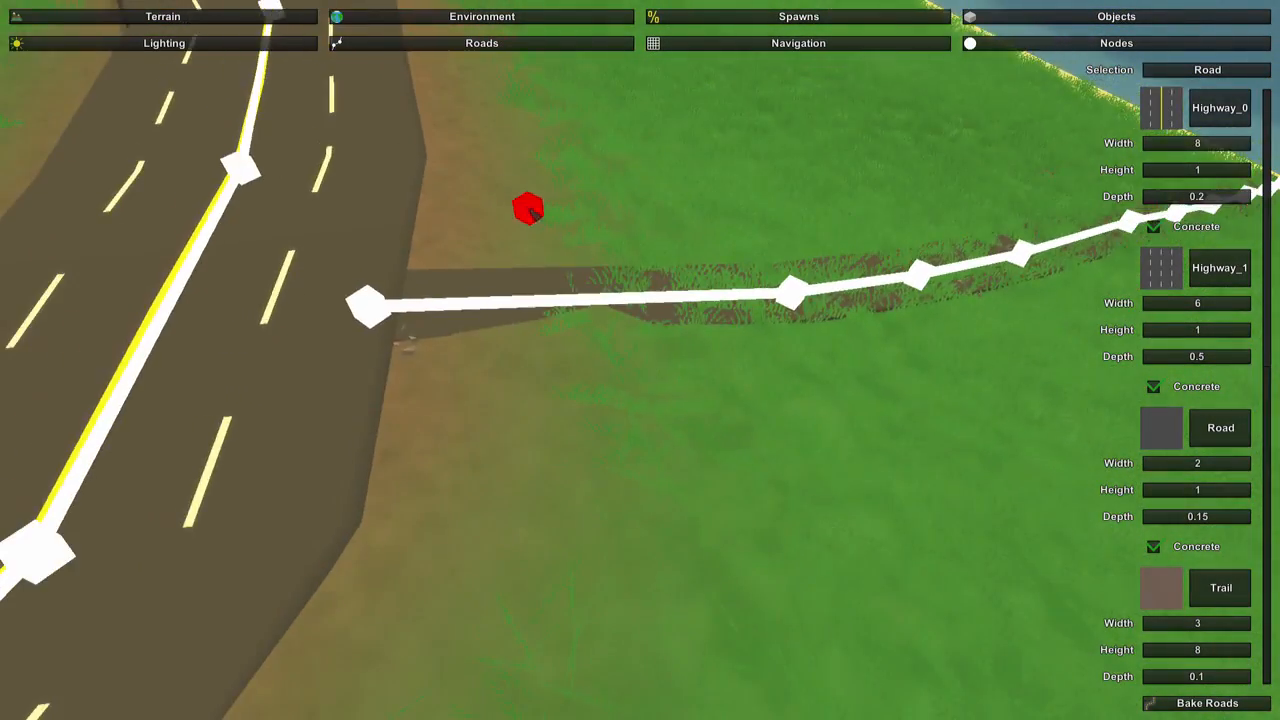
Switch to terrain height editing and reduce the brush's size and strength at the side road junction.
left_click(170, 18)
left_click(212, 46)
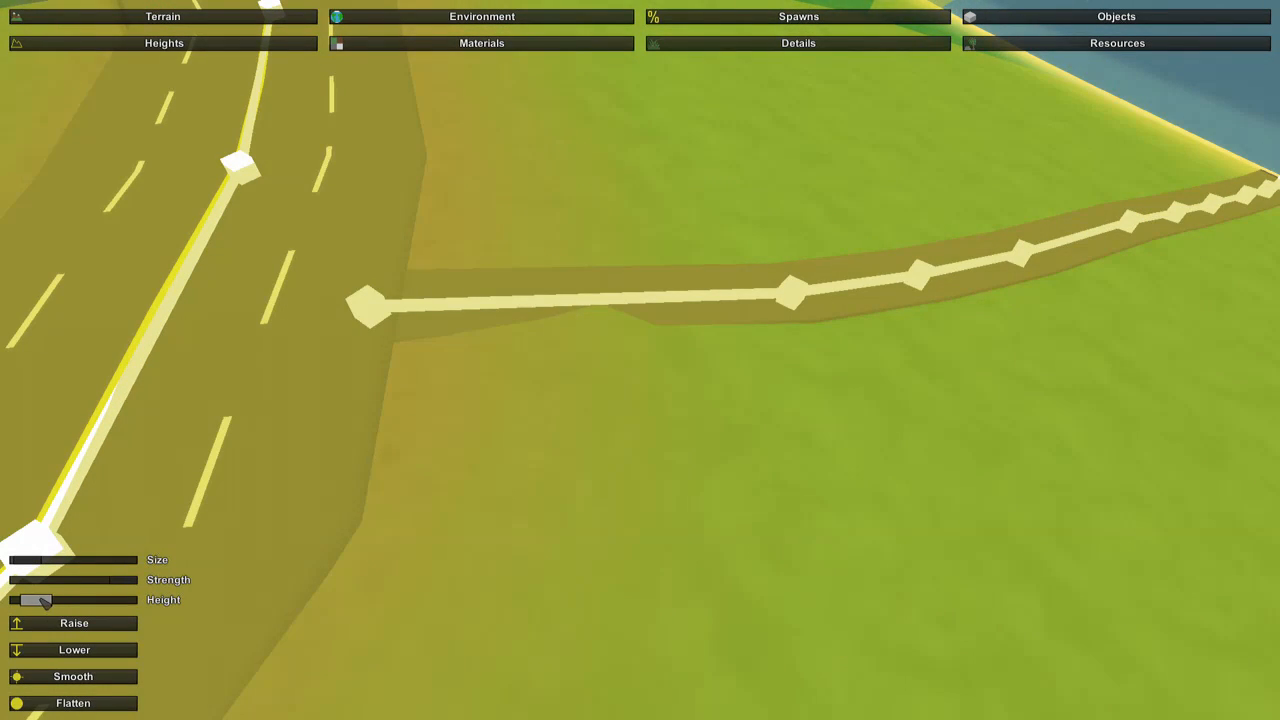
left_click_drag(27, 562, 21, 562)
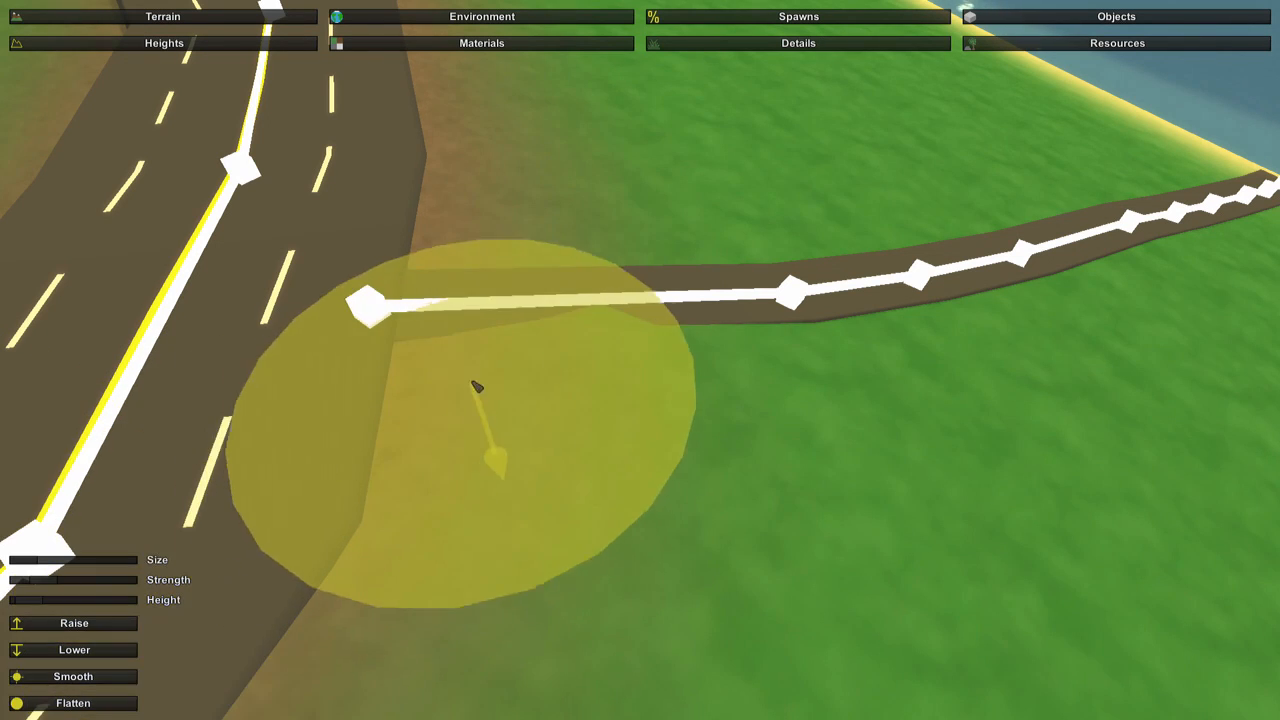
key("w")
mouse_move(783, 463)
right_mouse_down()
mouse_move(860, 440)
mouse_move(700, 450)
mouse_move(617, 406)
mouse_move(668, 392)
right_mouse_up()
key("s")
Look through the Environment and Spawns categories and switch to object editing.
left_click(504, 22)
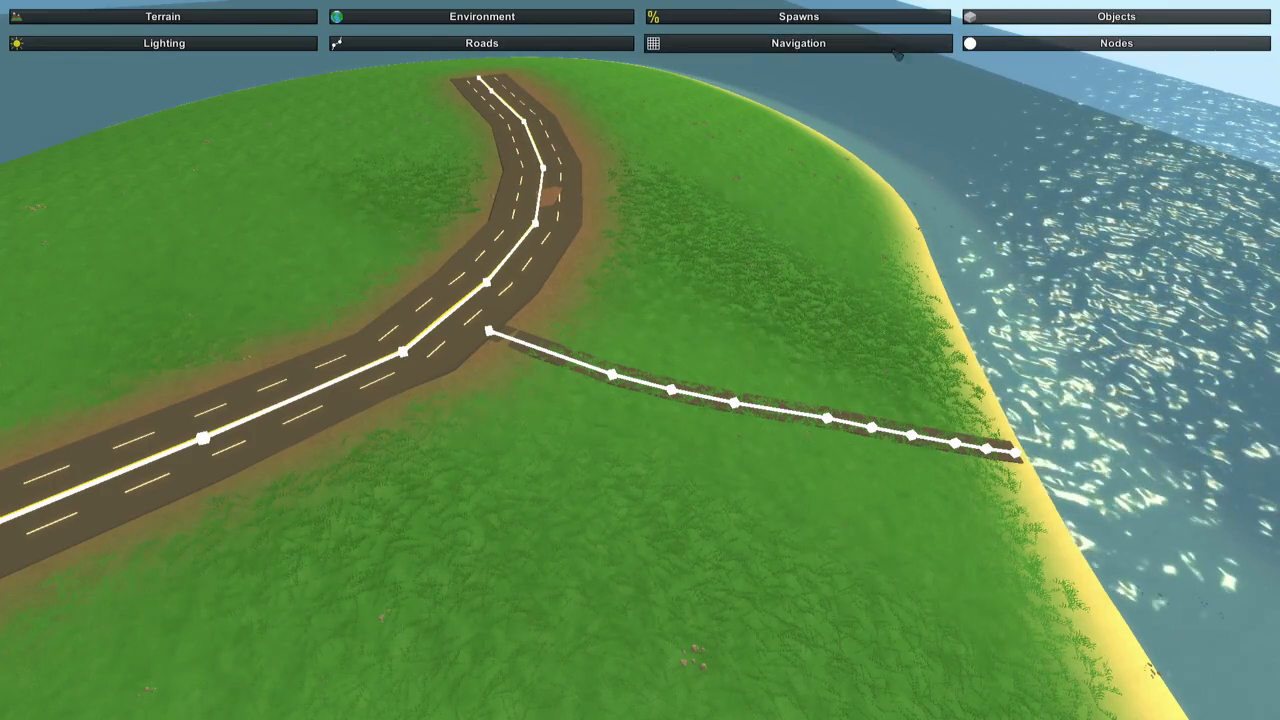
left_click(866, 22)
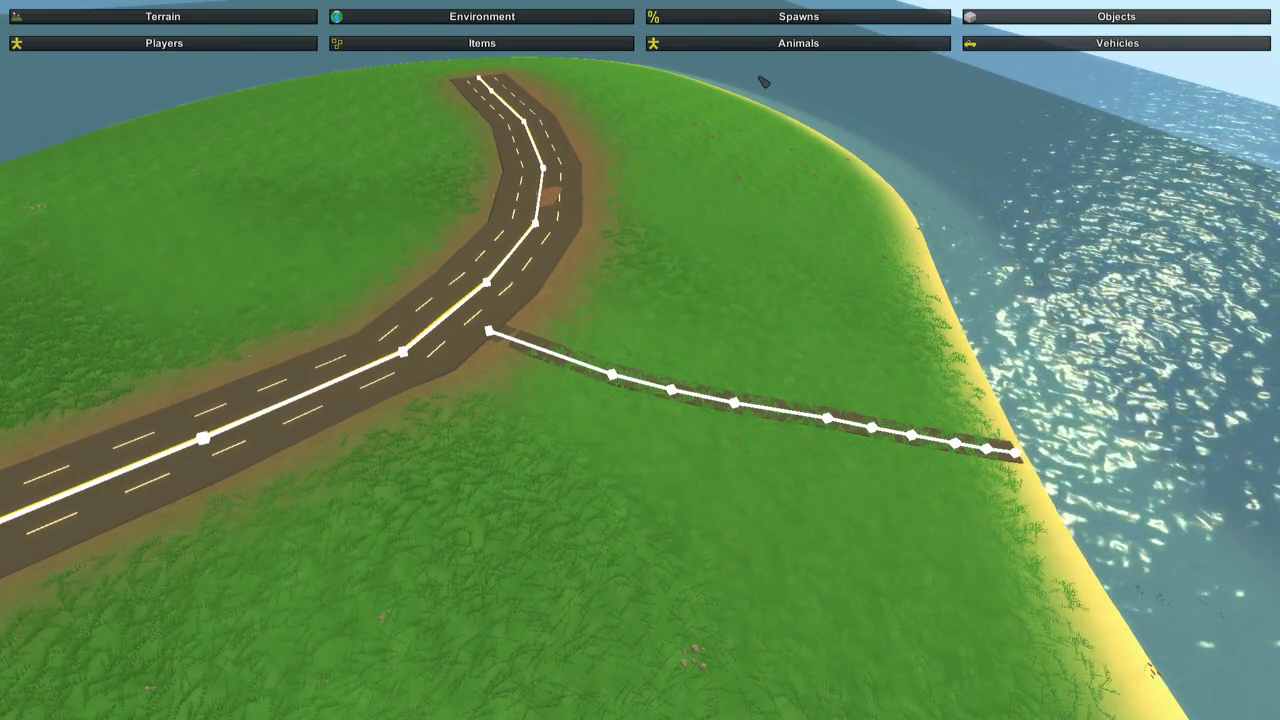
left_click(985, 24)
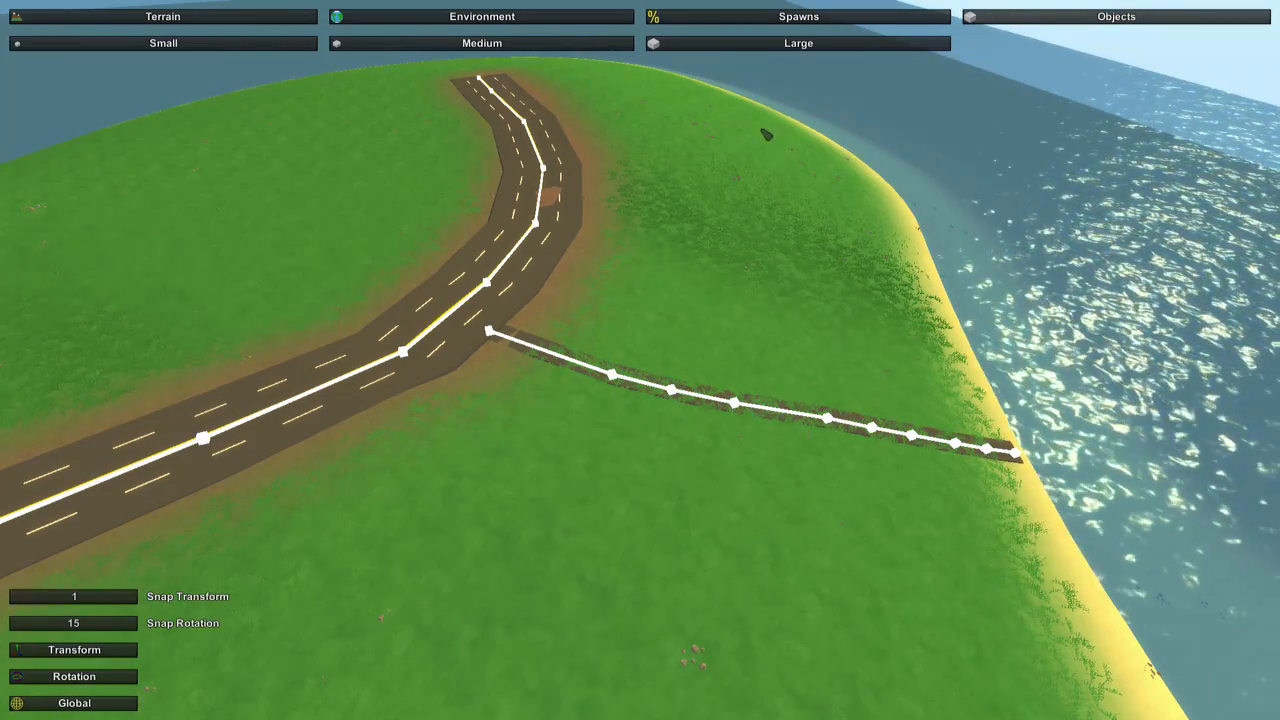
Examine the junction between the side road and the curved highway up close and from several angles.
right_click_drag(686, 210, 361, 151)
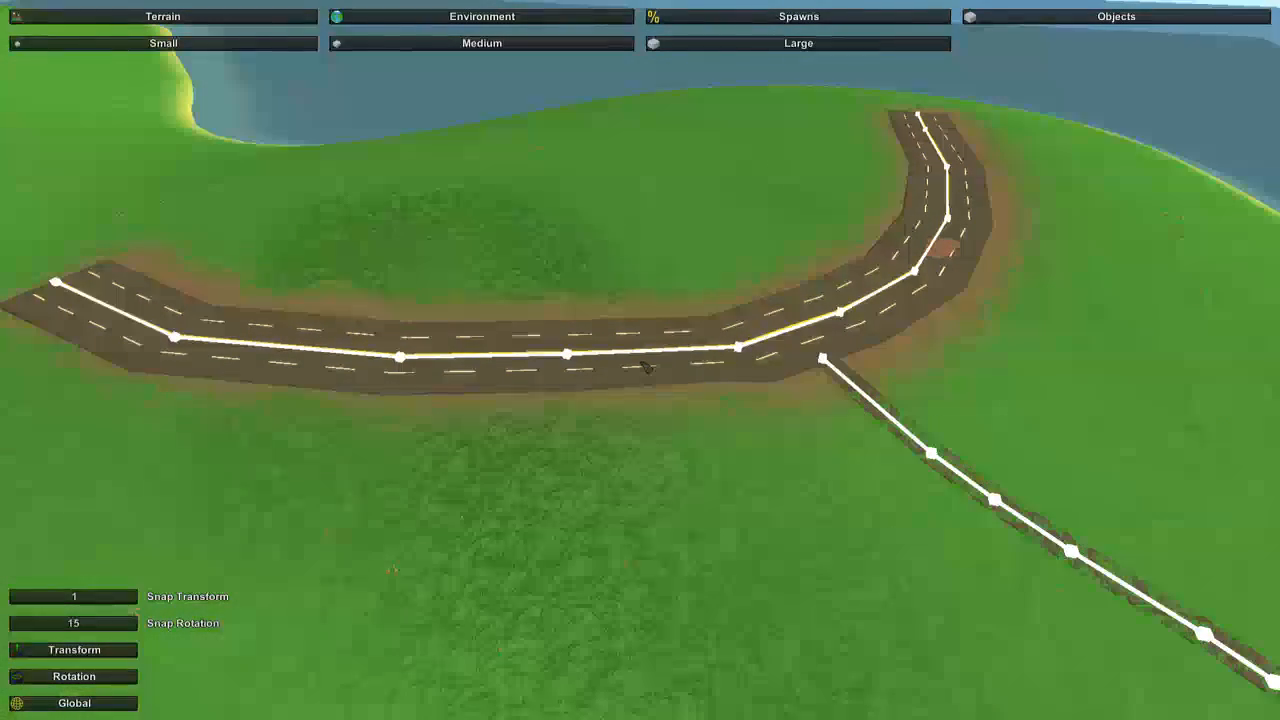
right_click_drag(656, 358, 790, 545)
key("w")
key("s")
key("w")
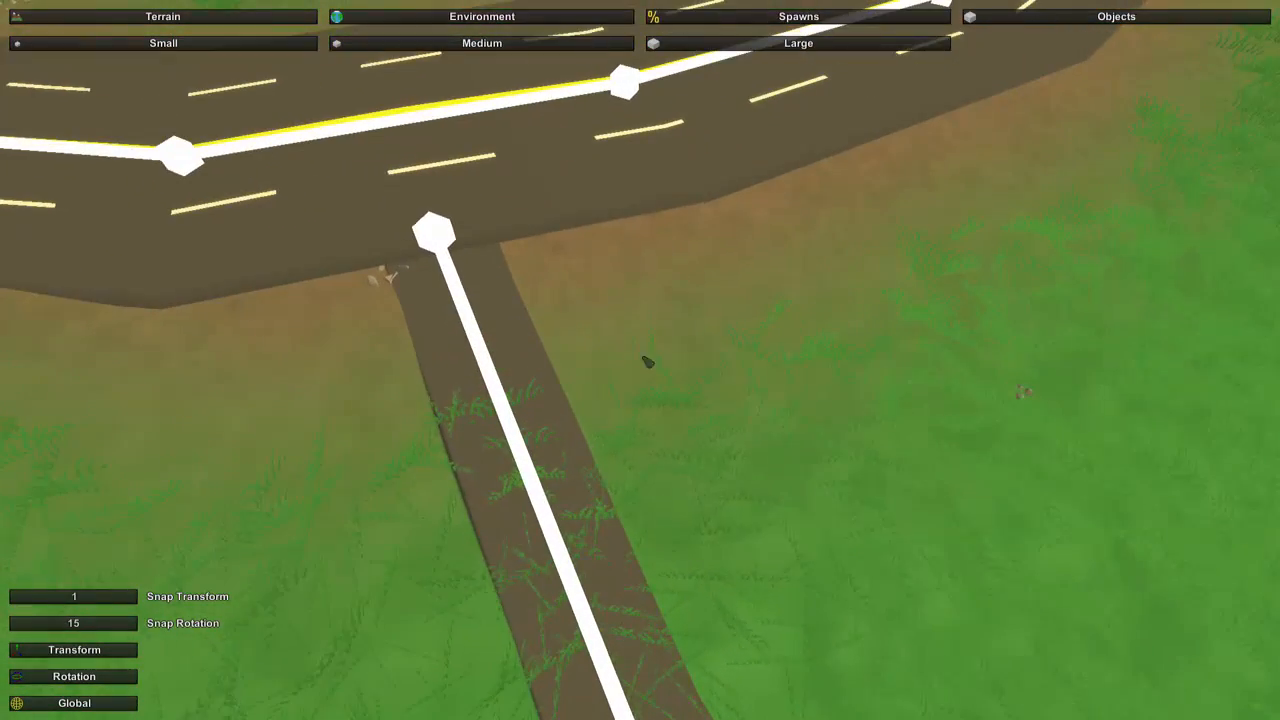
key("s")
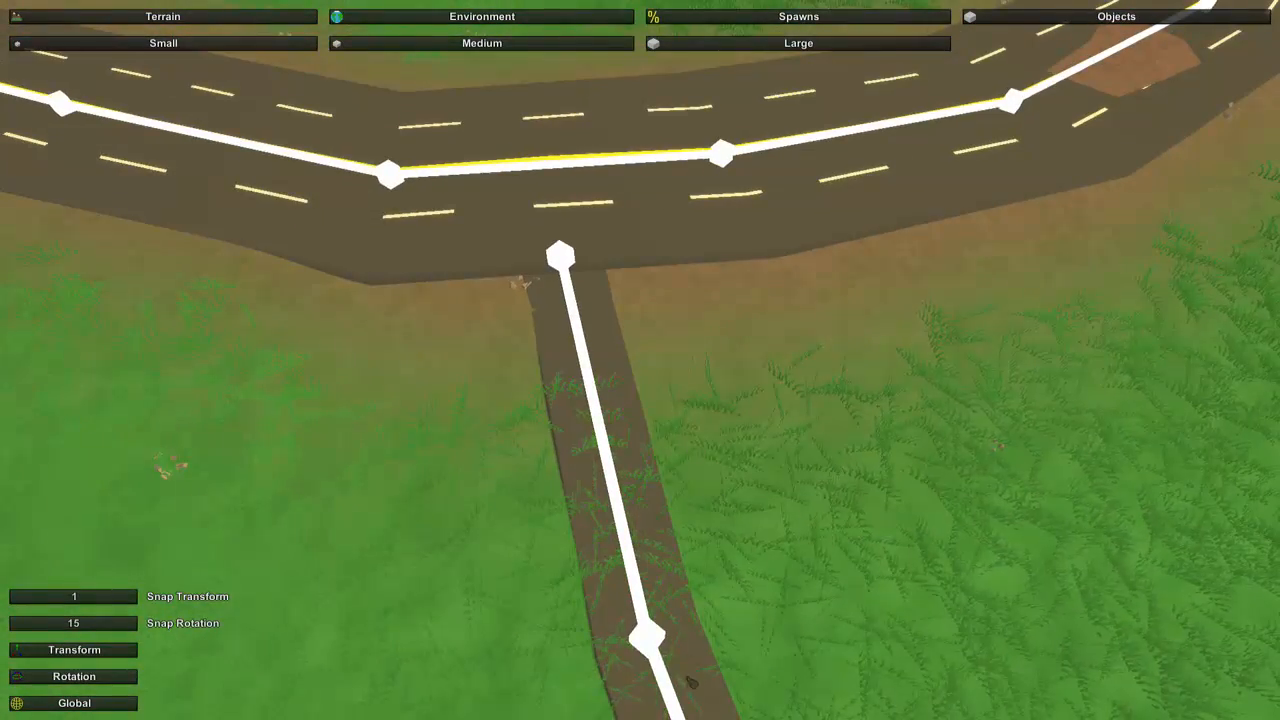
right_click_drag(602, 402, 641, 362)
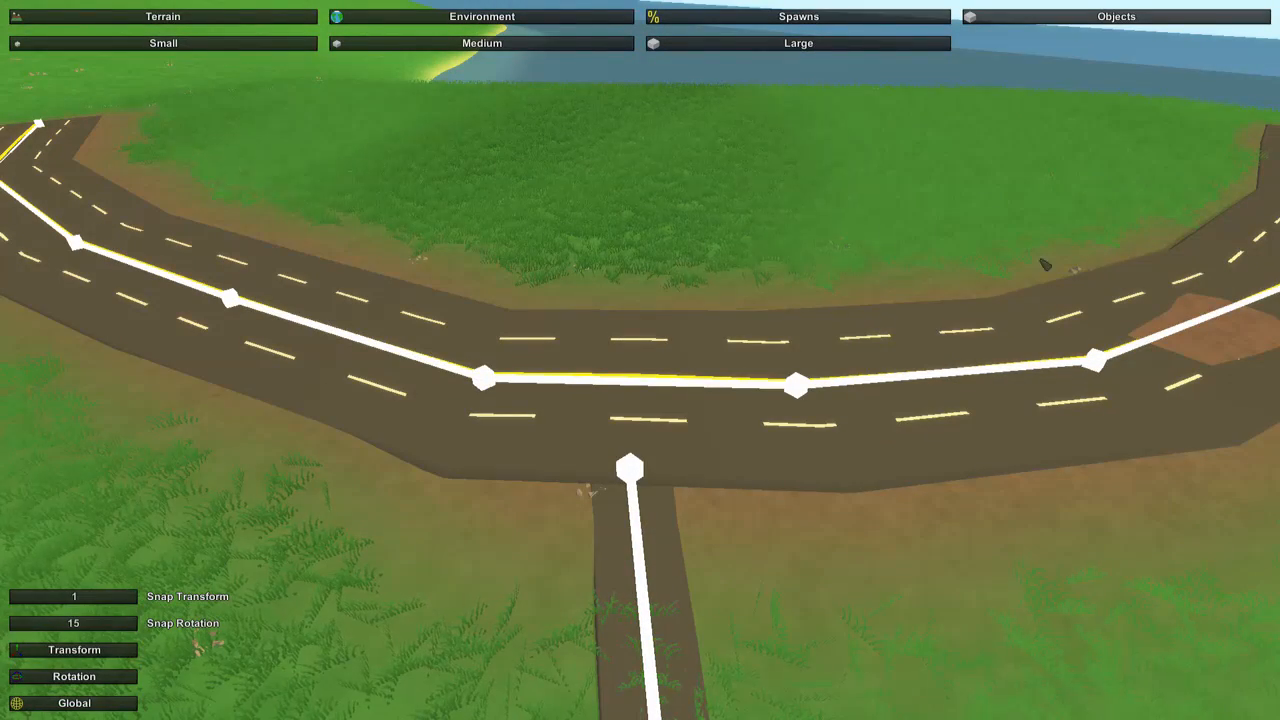
right_click_drag(1036, 323, 985, 340)
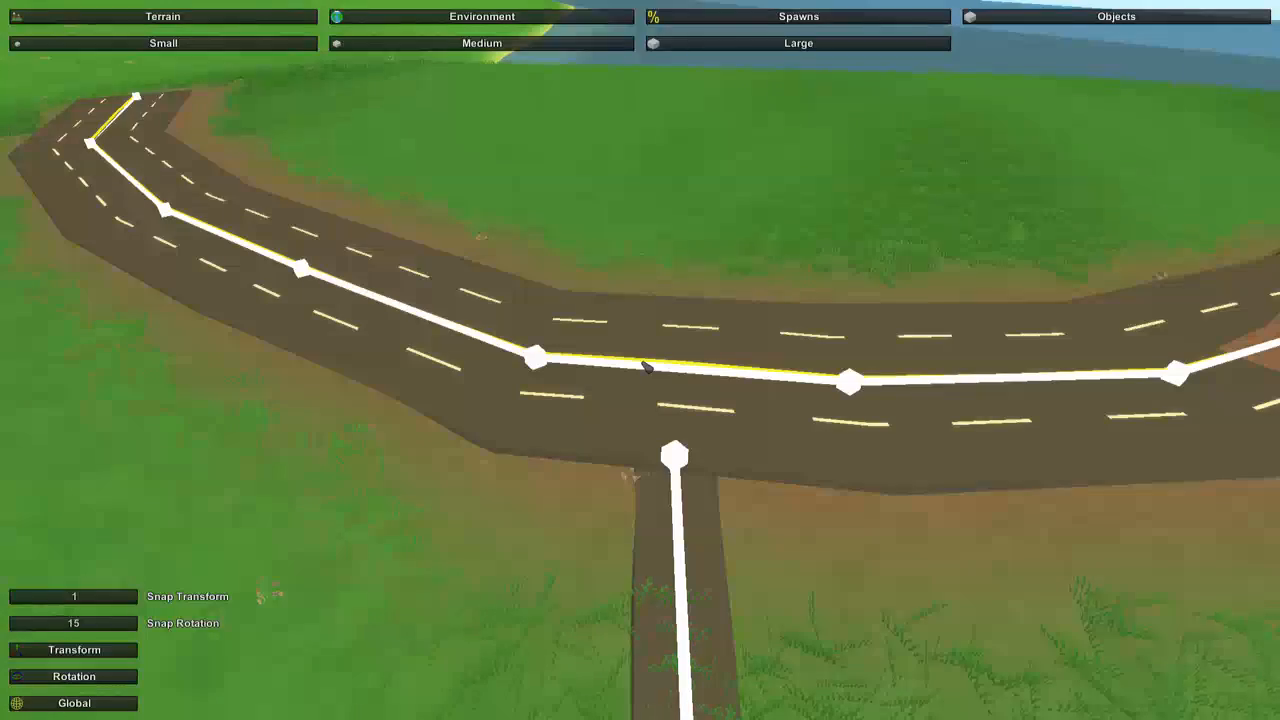
right_click_drag(642, 362, 690, 408)
key("w")
key("d")
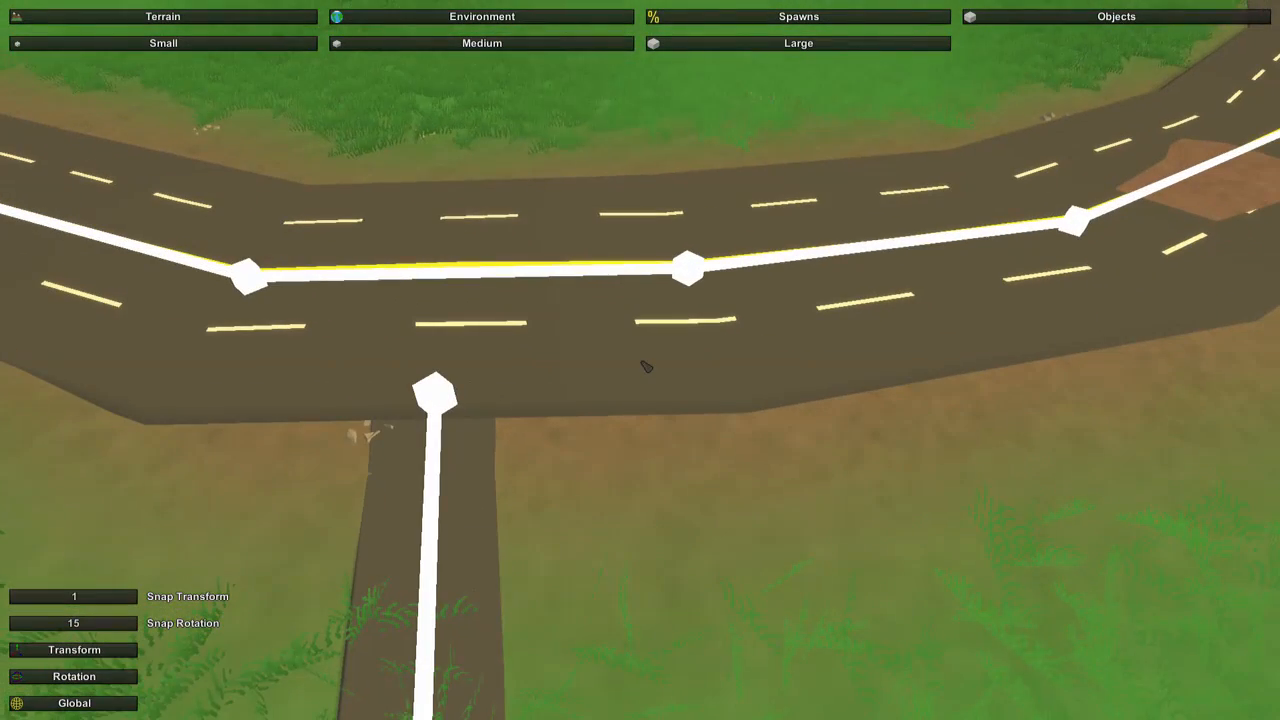
Look through the small and medium objects and choose the Stop Sign for placement.
left_click(244, 47)
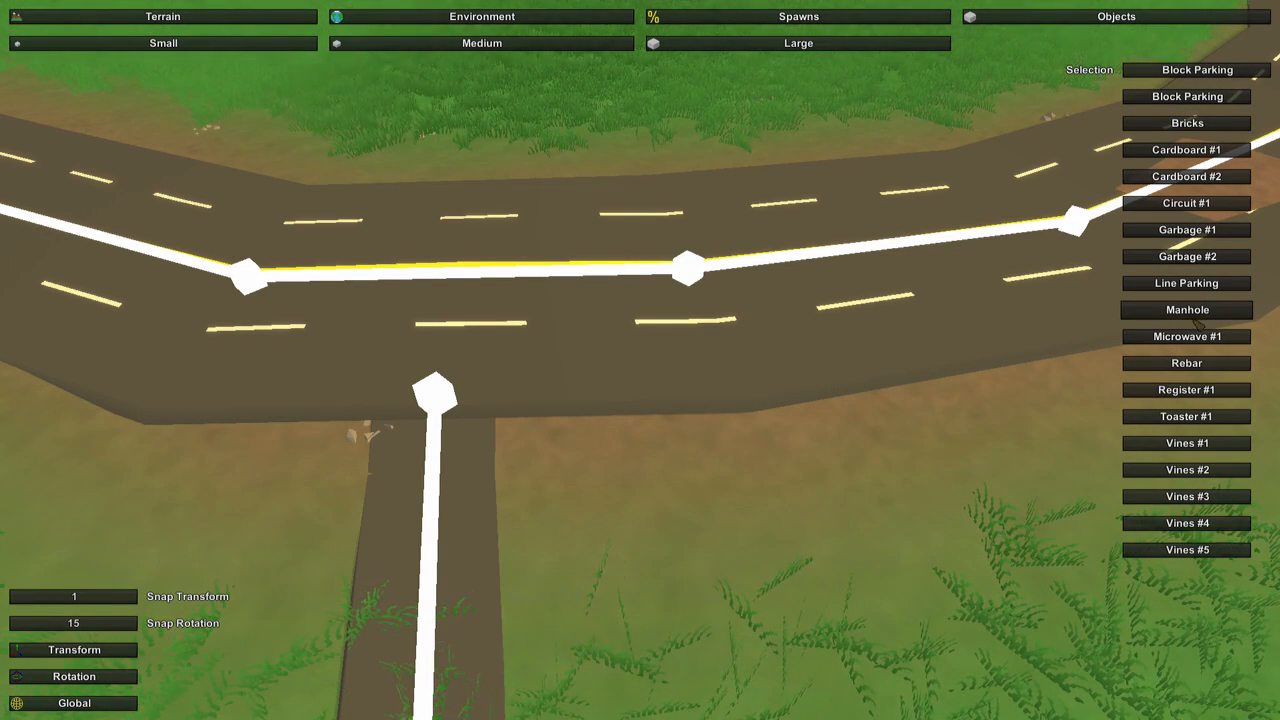
left_click(420, 45)
scroll(1204, 292, "down", 10)
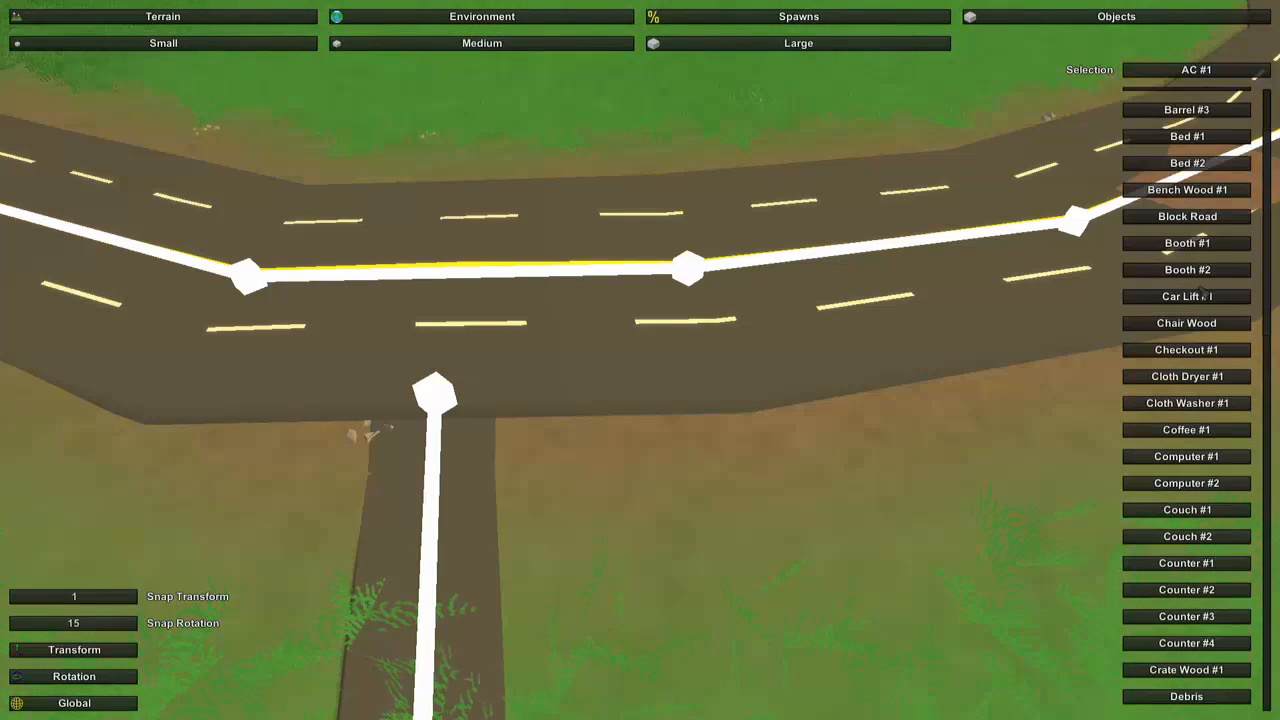
scroll(1204, 292, "down", 5)
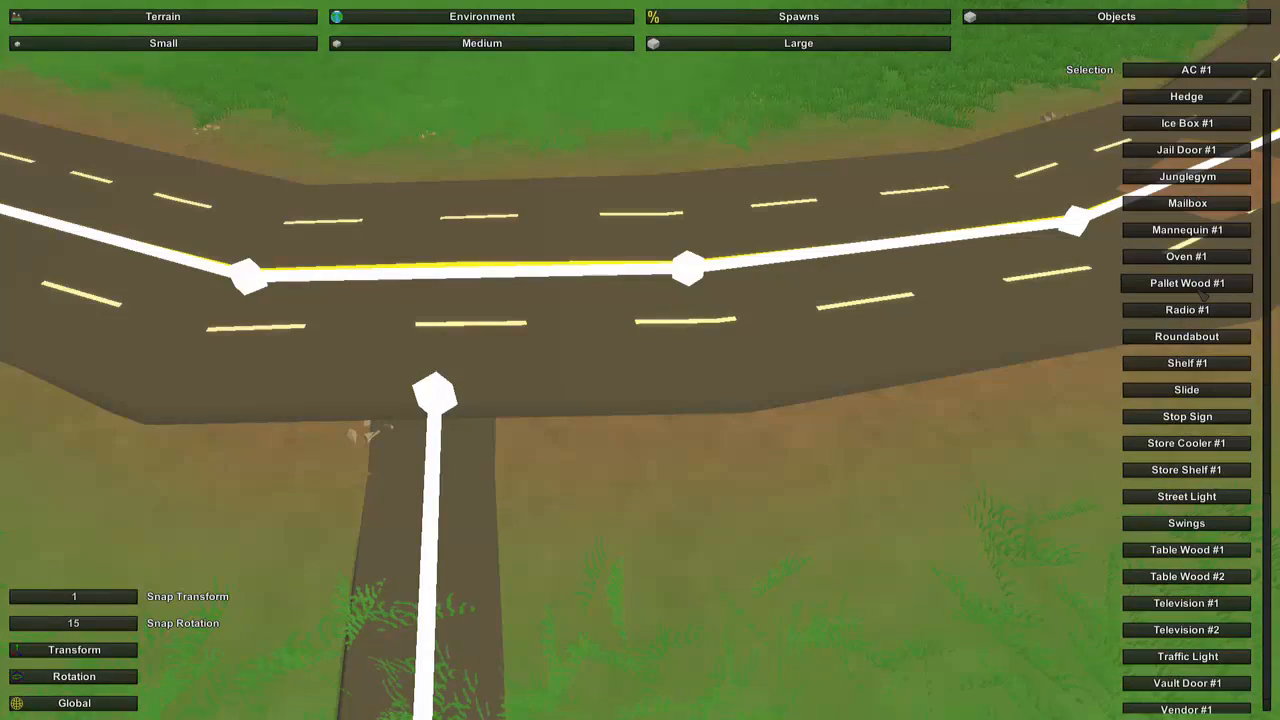
left_click(1199, 418)
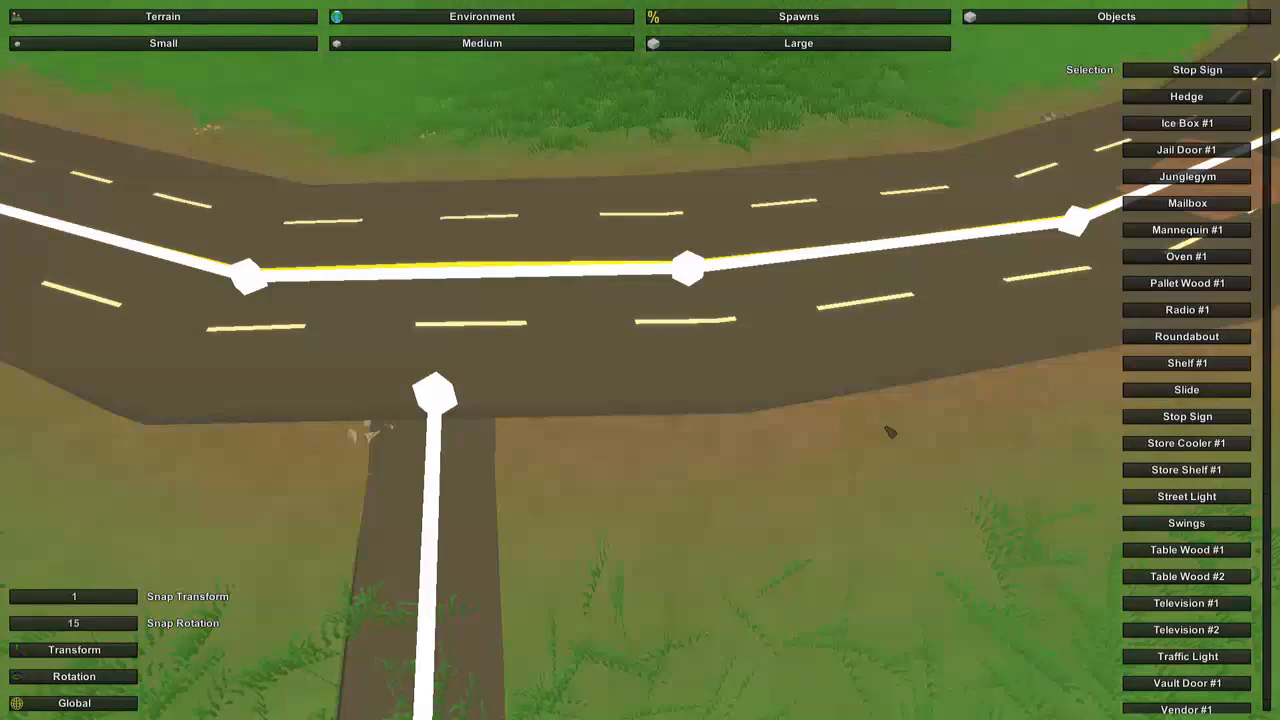
Place a stop sign on the dirt beside the side road where it meets the highway.
key("s")
right_click_drag(521, 463, 649, 356)
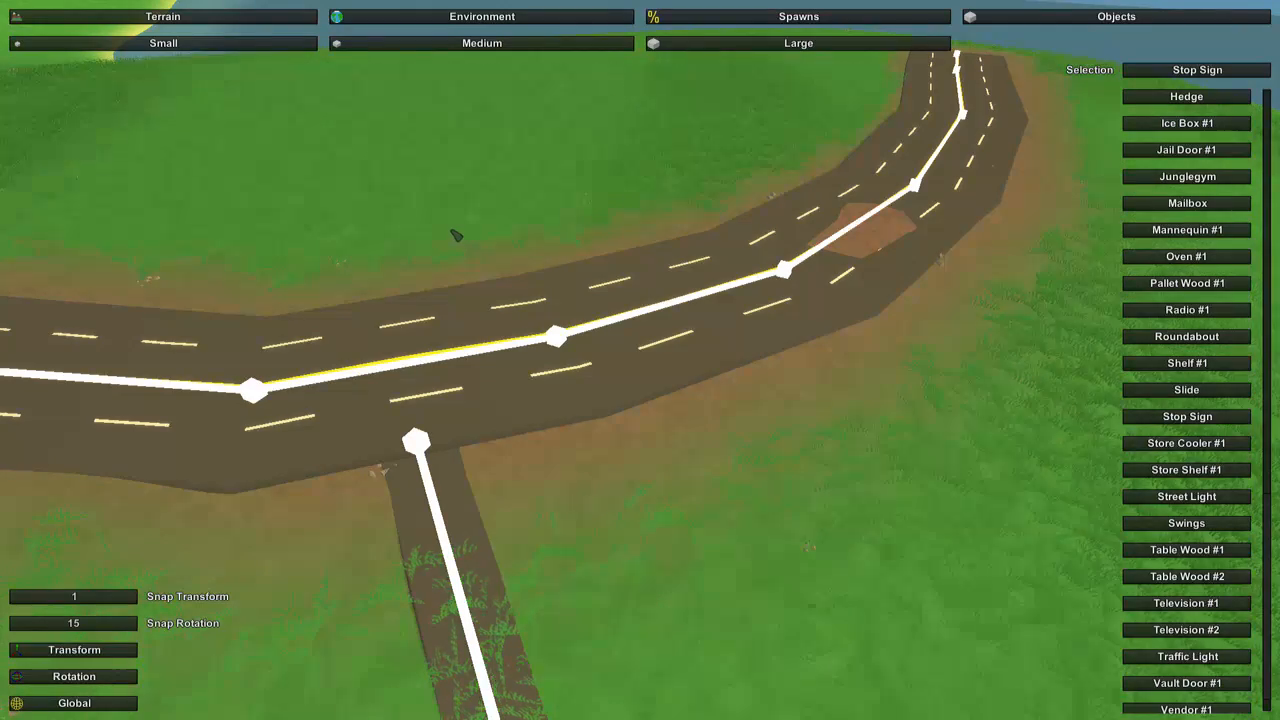
right_click_drag(767, 420, 641, 362)
key("w")
key("s")
right_click_drag(510, 330, 640, 360)
key("e")
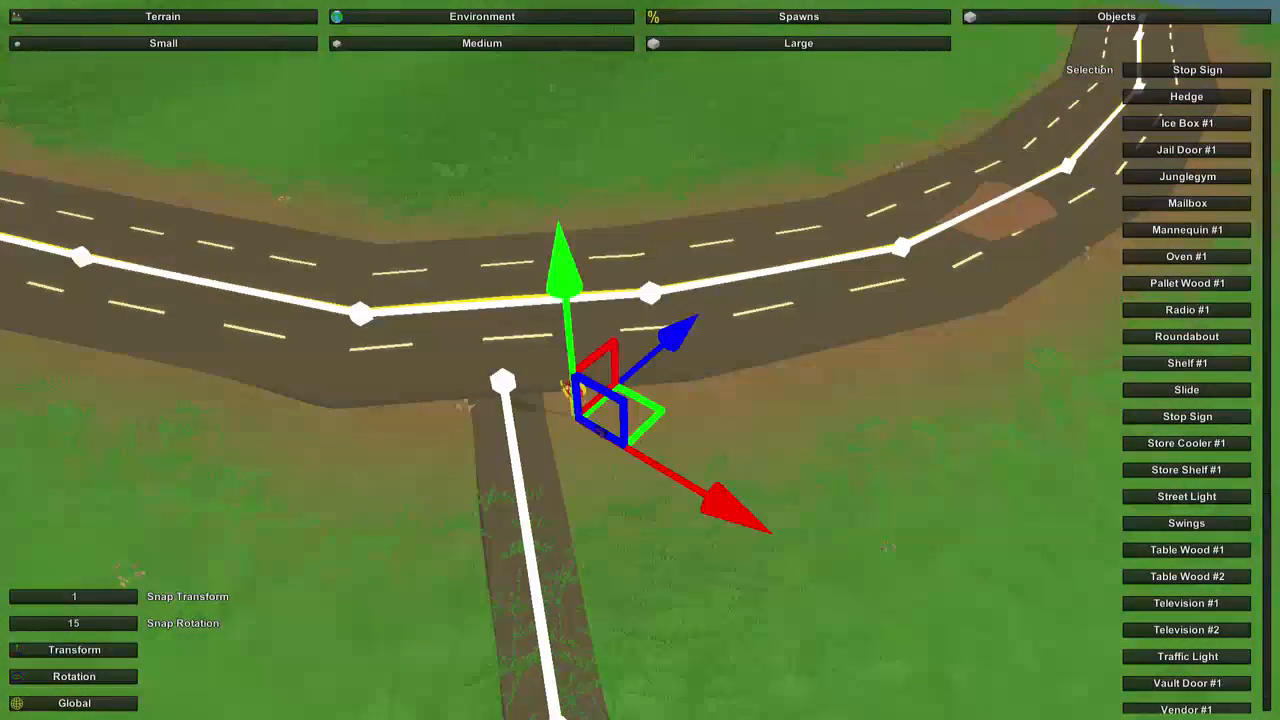
Move the stop sign slightly toward the highway along its blue axis.
key("w")
right_click_drag(578, 418, 640, 360)
key("w")
key("a")
key("w")
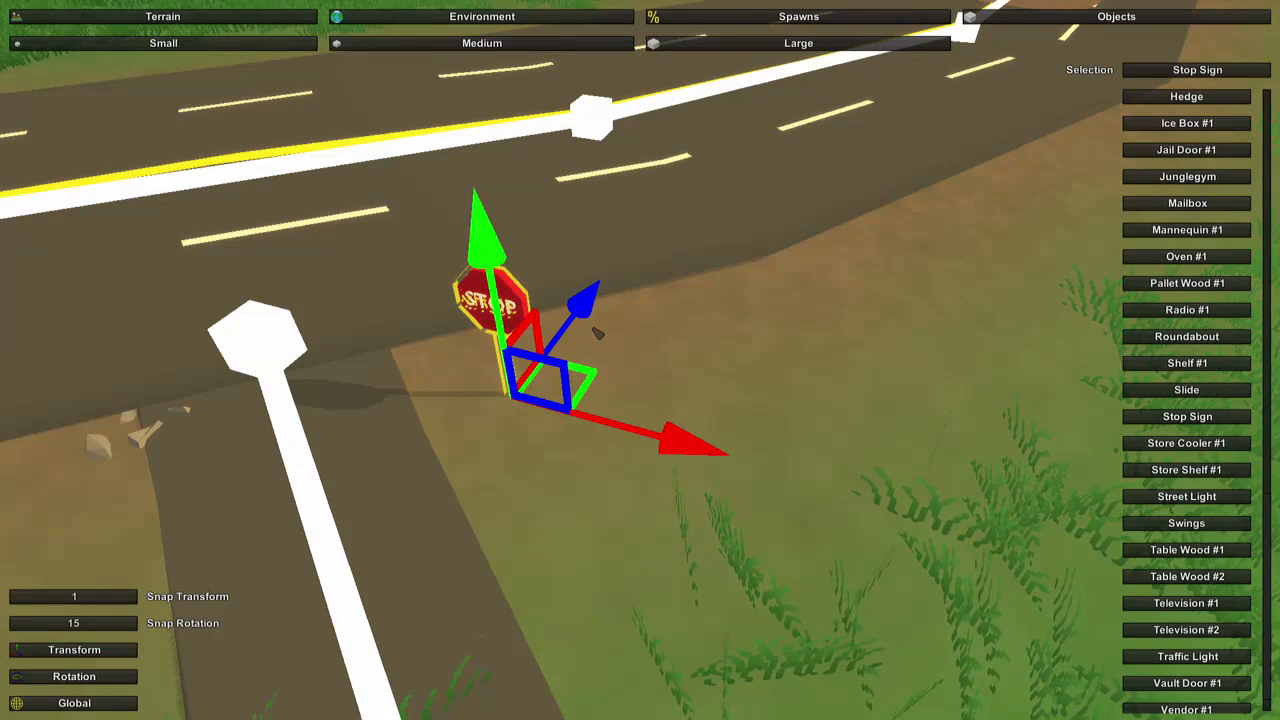
mouse_move(580, 306)
left_mouse_down()
mouse_move(603, 280)
mouse_move(563, 325)
mouse_move(592, 307)
left_mouse_up()
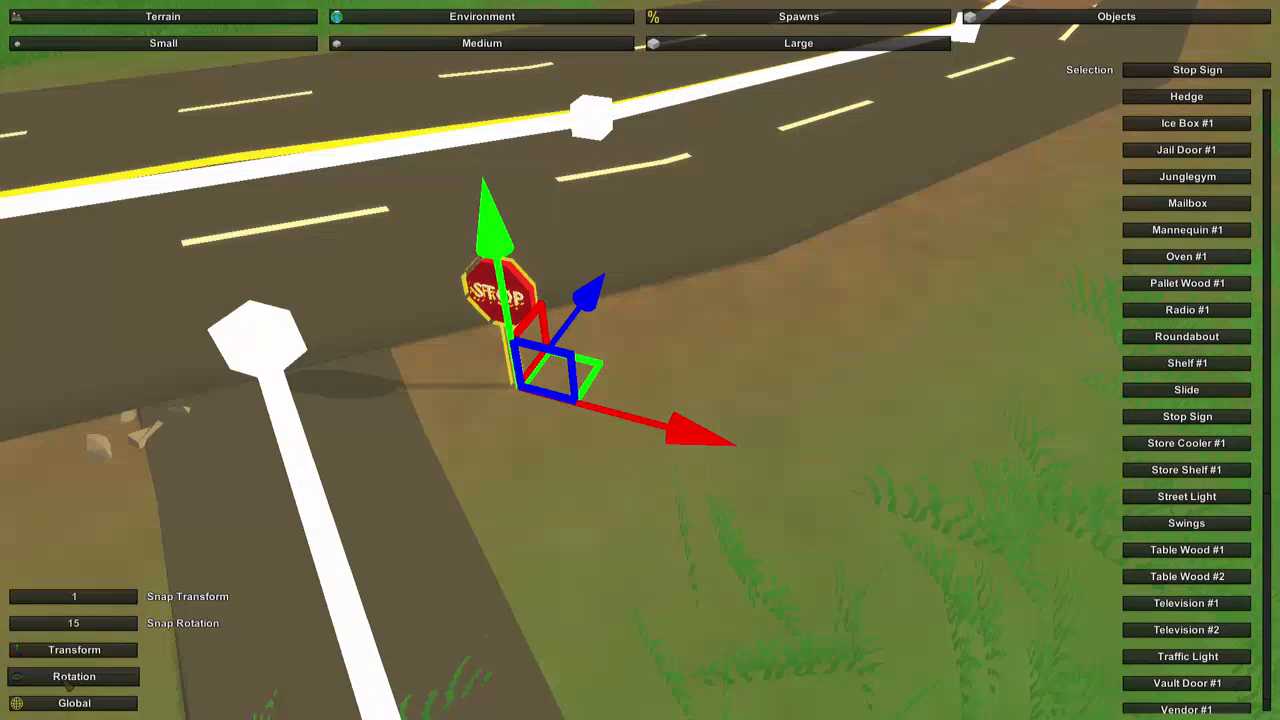
Rotate the stop sign so it leans toward the side road, and deselect it.
left_click(85, 682)
left_click_drag(492, 575, 543, 584)
left_click_drag(556, 372, 558, 330)
left_click_drag(602, 194, 586, 200)
left_click_drag(741, 436, 729, 446)
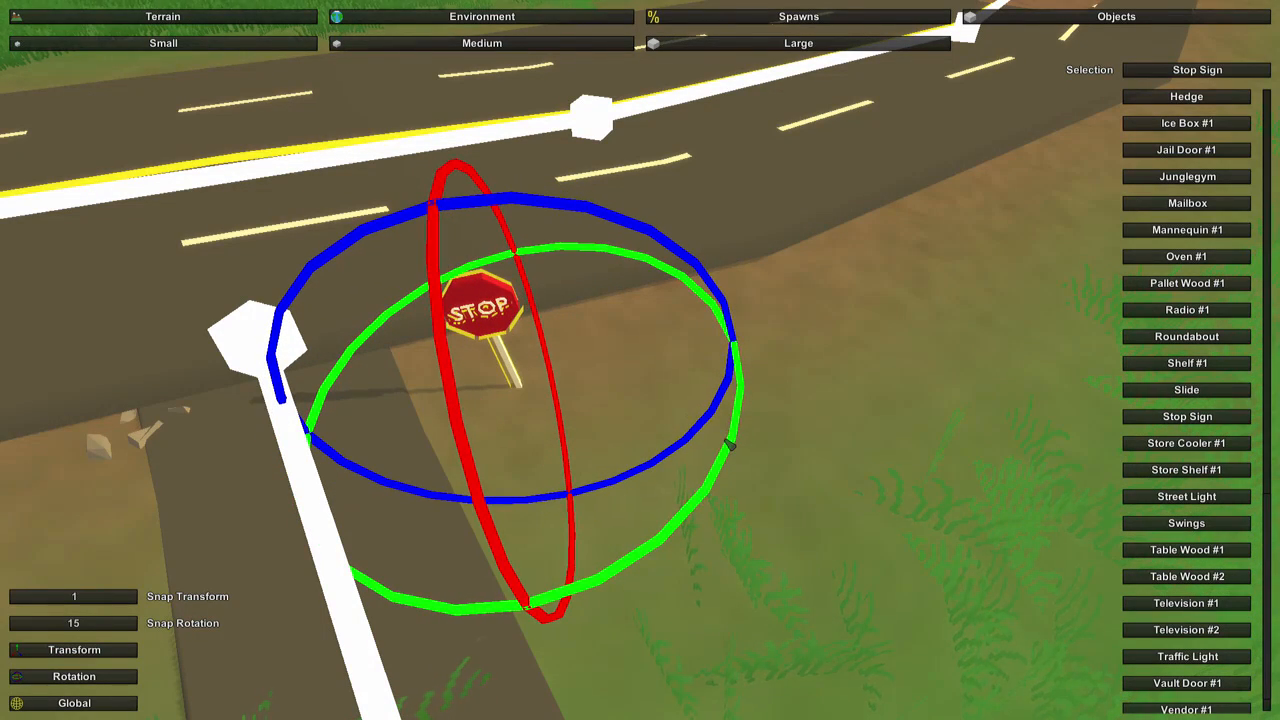
left_click(126, 654)
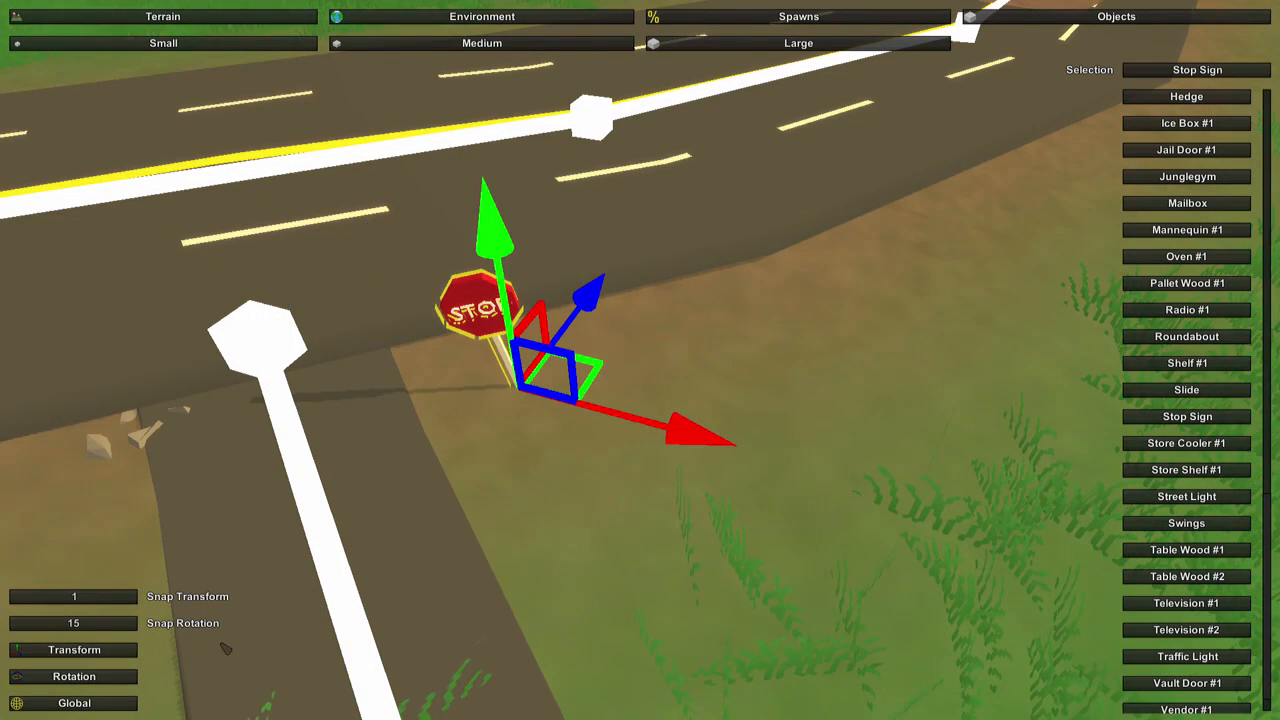
left_click(669, 514)
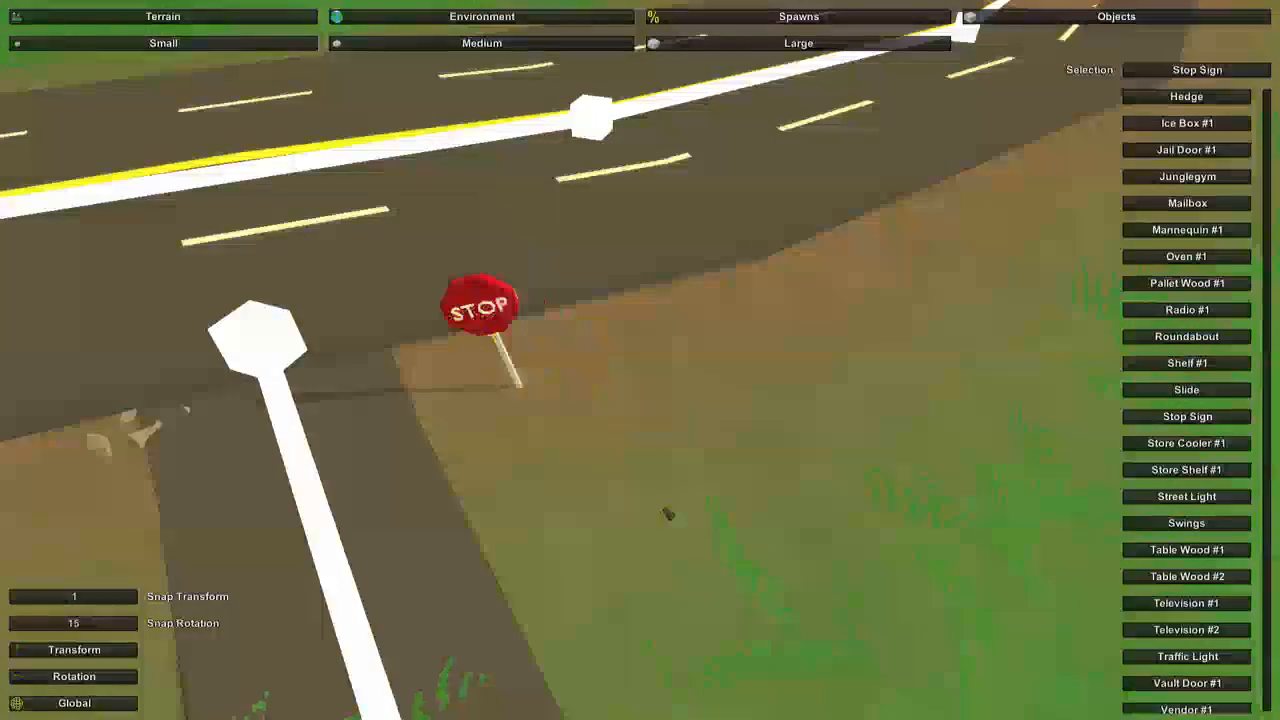
Examine the stop sign at the junction from near and far.
right_click_drag(669, 514, 647, 367)
key("w")
key("s")
key("w")
key("w")
key("s")
key("w")
key("s")
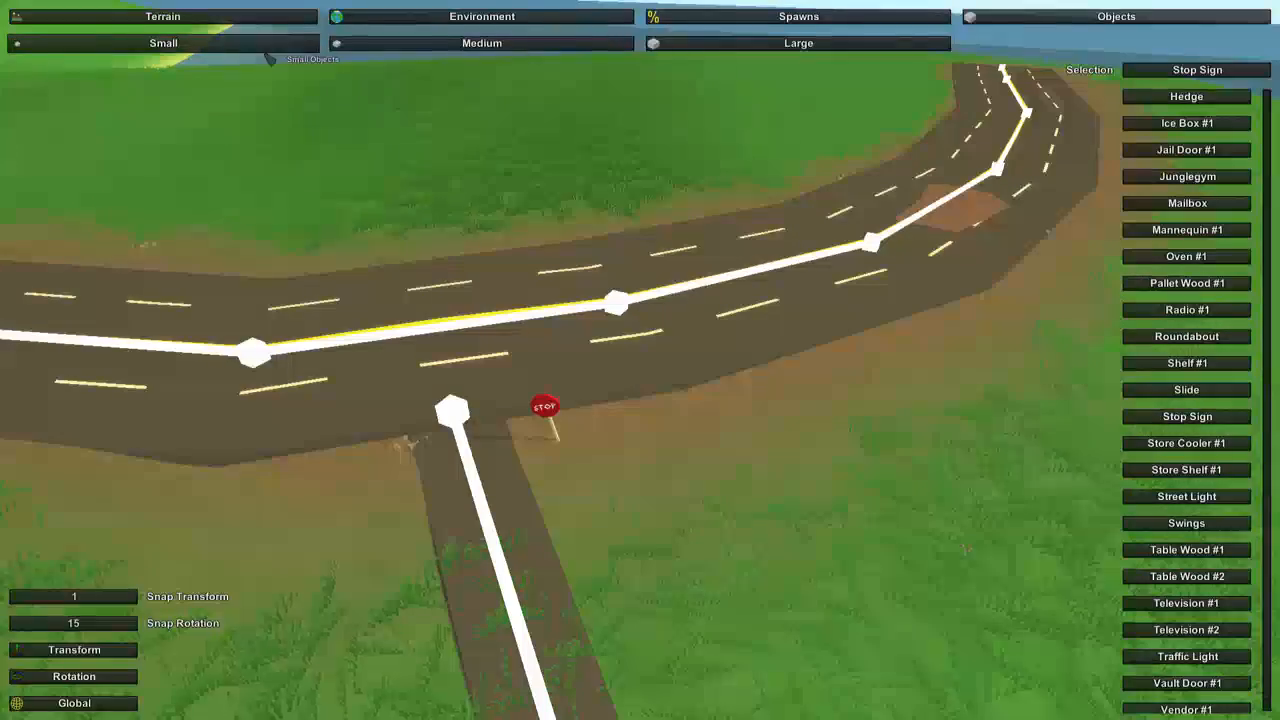
Look through the large and small object choices and select the Manhole.
left_click(729, 50)
right_click_drag(730, 56, 705, 215)
key("w")
key("s")
right_click_drag(640, 360, 605, 325)
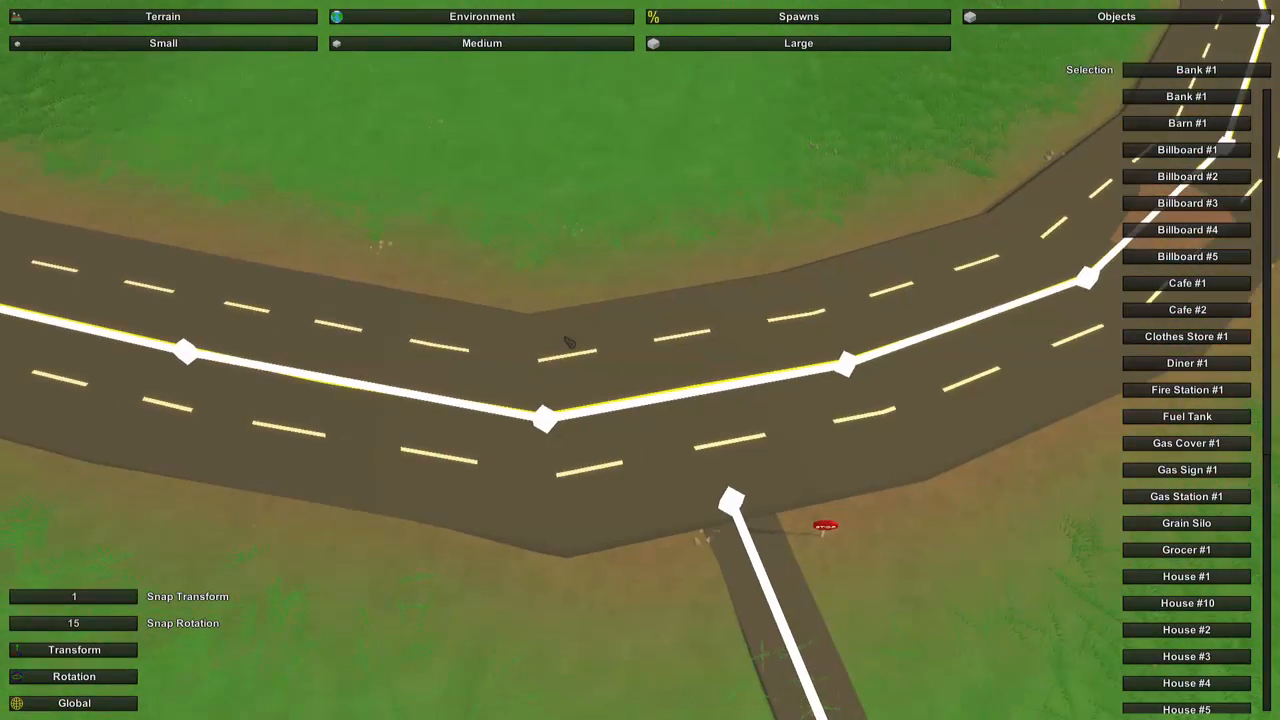
left_click(240, 46)
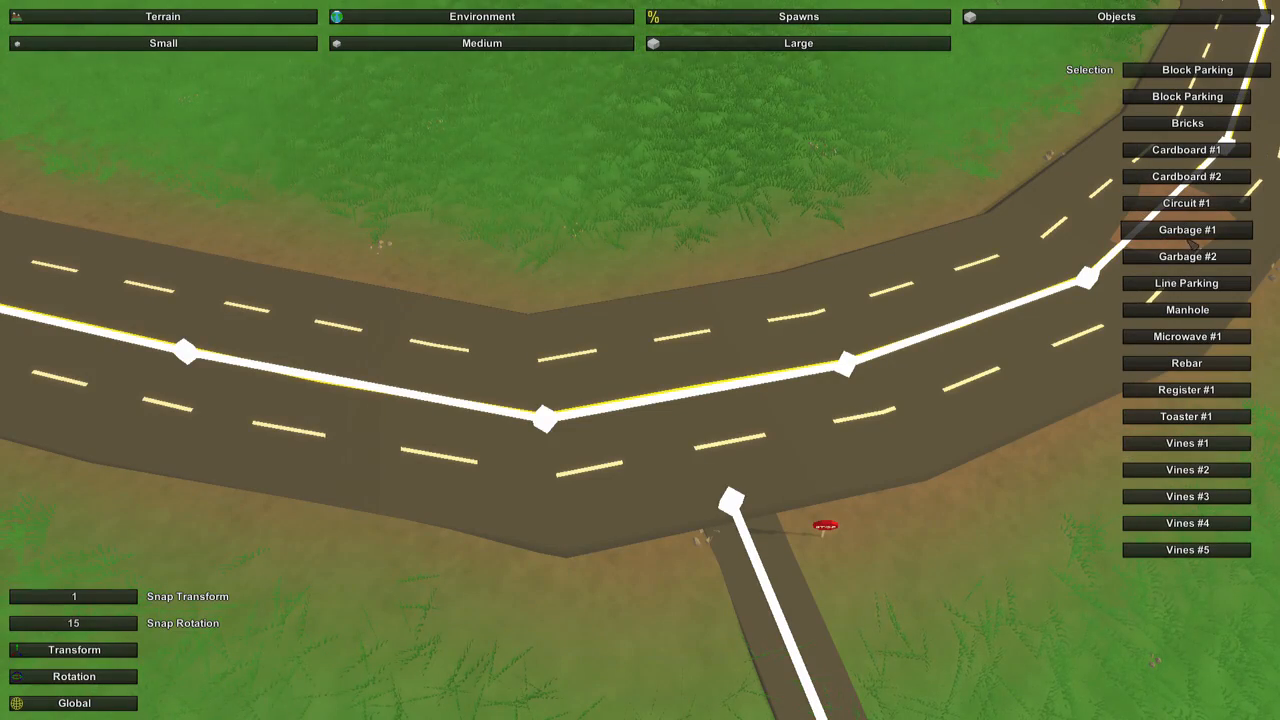
left_click(1188, 314)
right_click_drag(951, 407, 1055, 390)
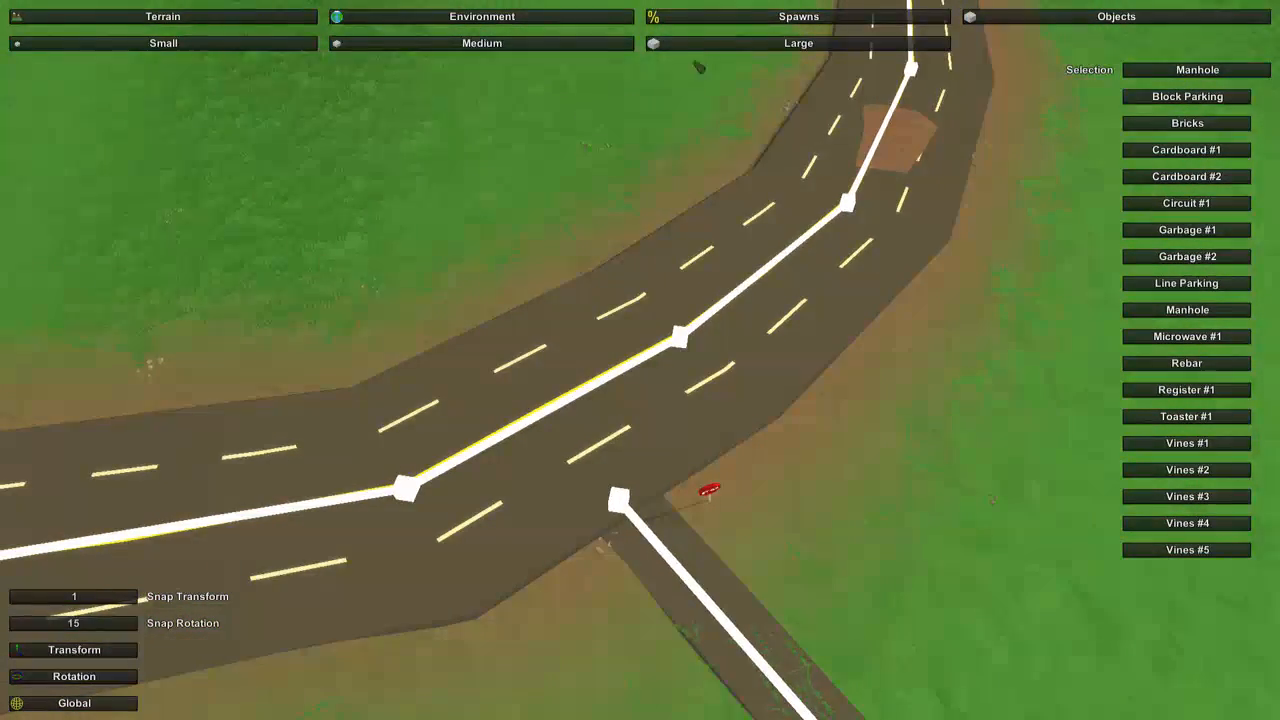
Place the large House #10 object on the grass along the inside of the highway bend.
left_click(700, 45)
scroll(1217, 356, "down", 5)
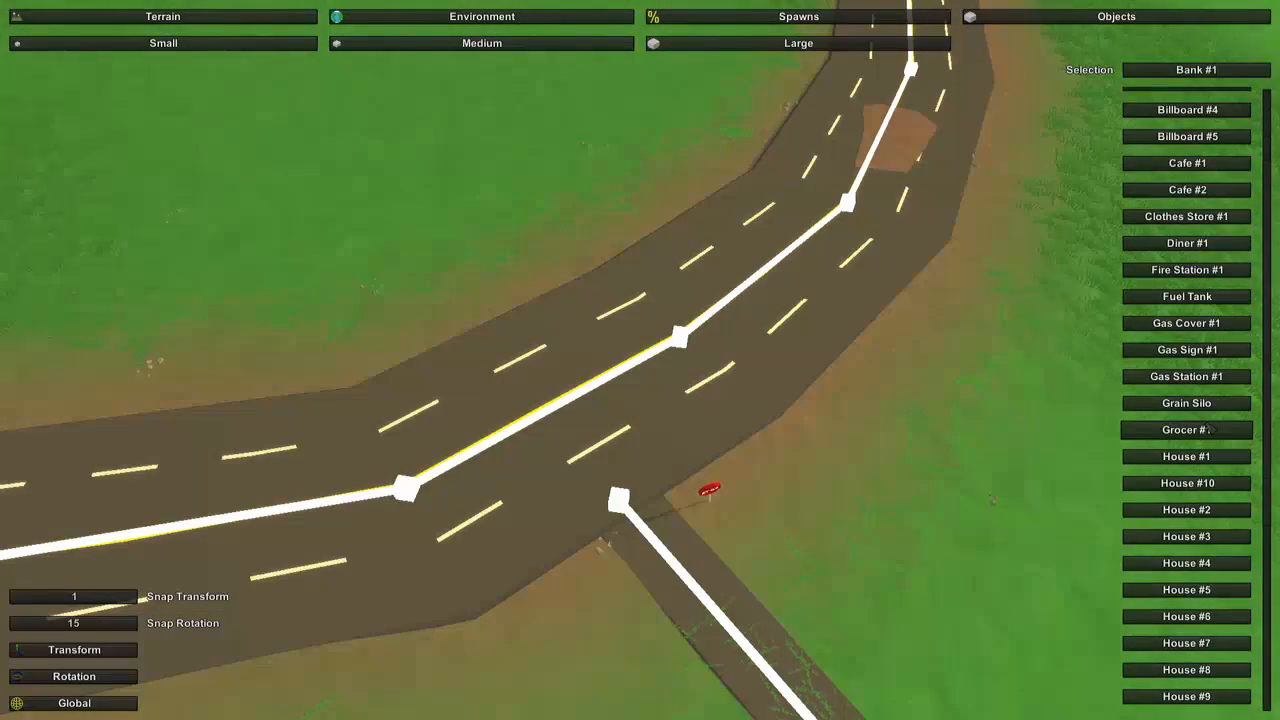
left_click(1213, 328)
right_click_drag(740, 450, 570, 404)
left_click(648, 420)
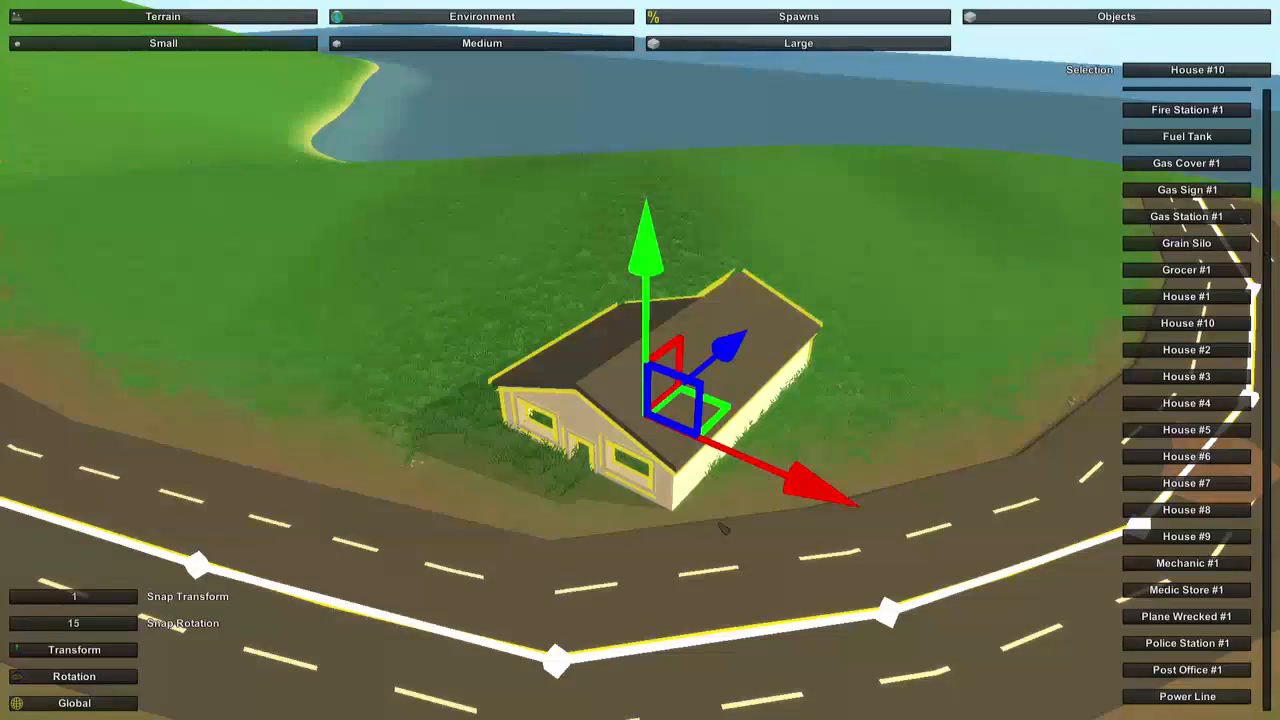
Move the house across the highway onto the grass beside the side road junction.
right_click_drag(719, 523, 940, 600)
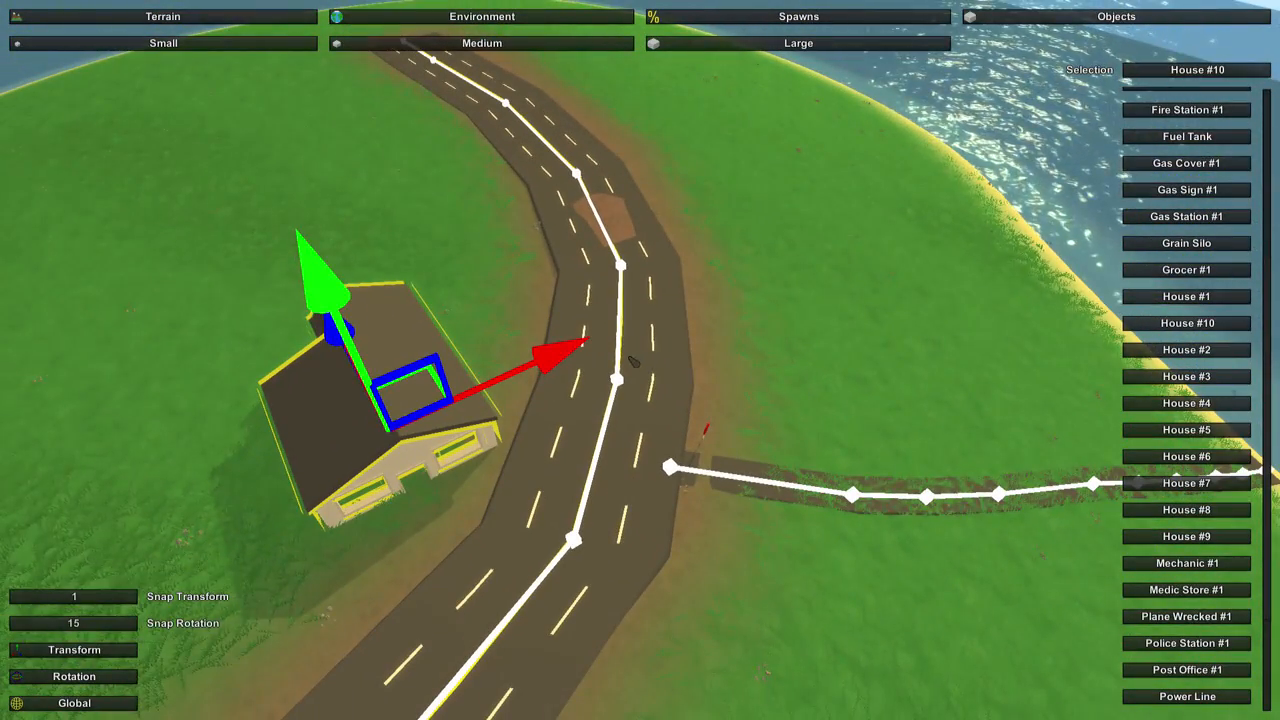
left_click_drag(538, 370, 1108, 240)
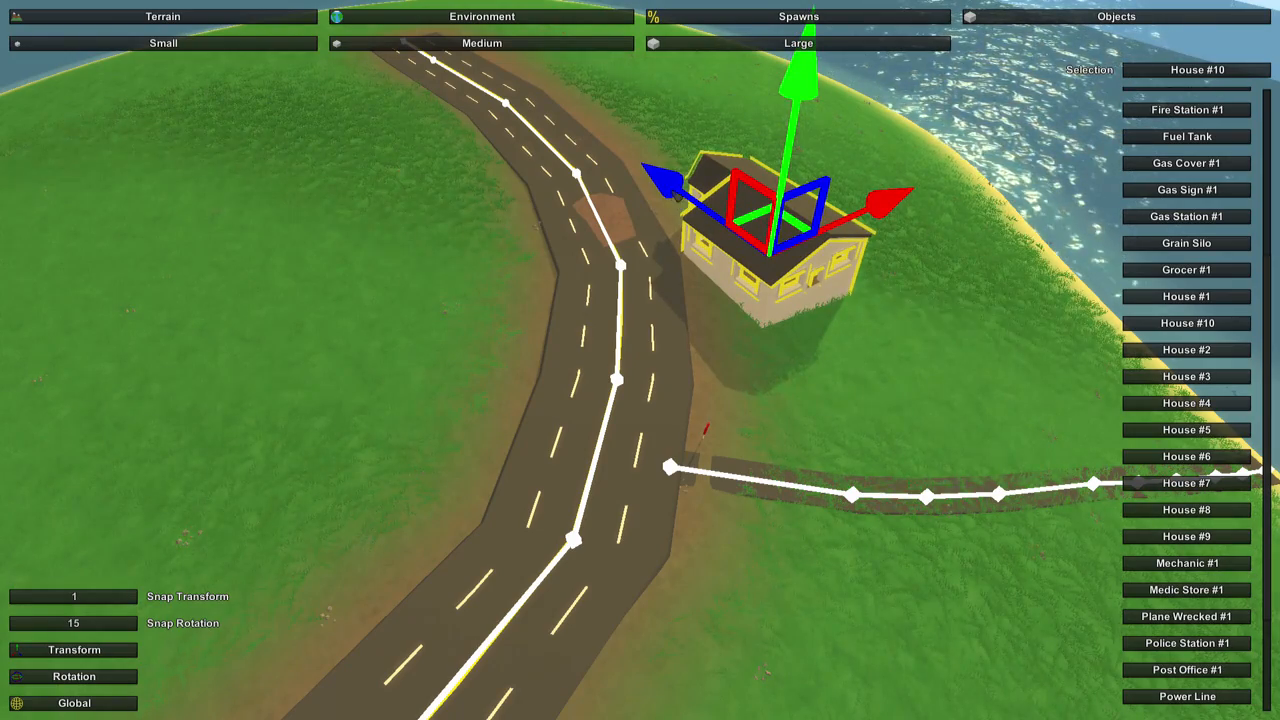
left_click_drag(678, 199, 925, 237)
left_click_drag(945, 178, 953, 204)
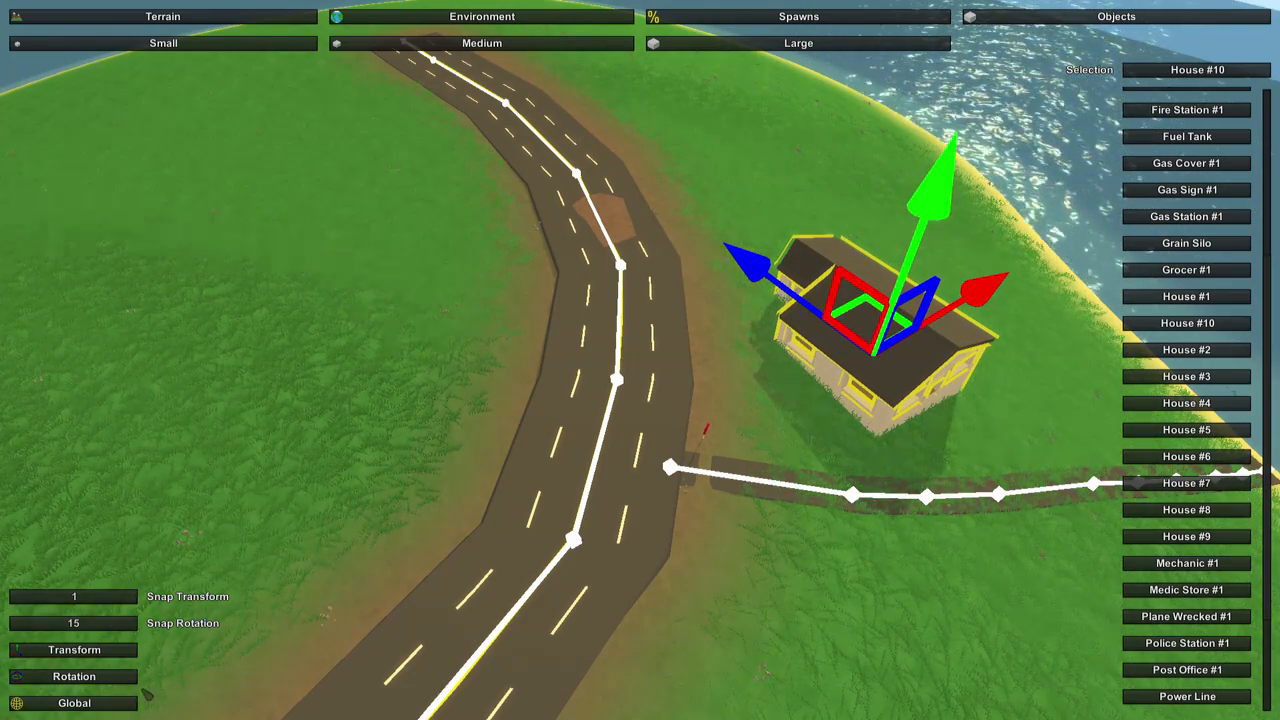
Rotate the house so its long side lines up with the highway.
left_click(125, 677)
left_click_drag(882, 567, 880, 552)
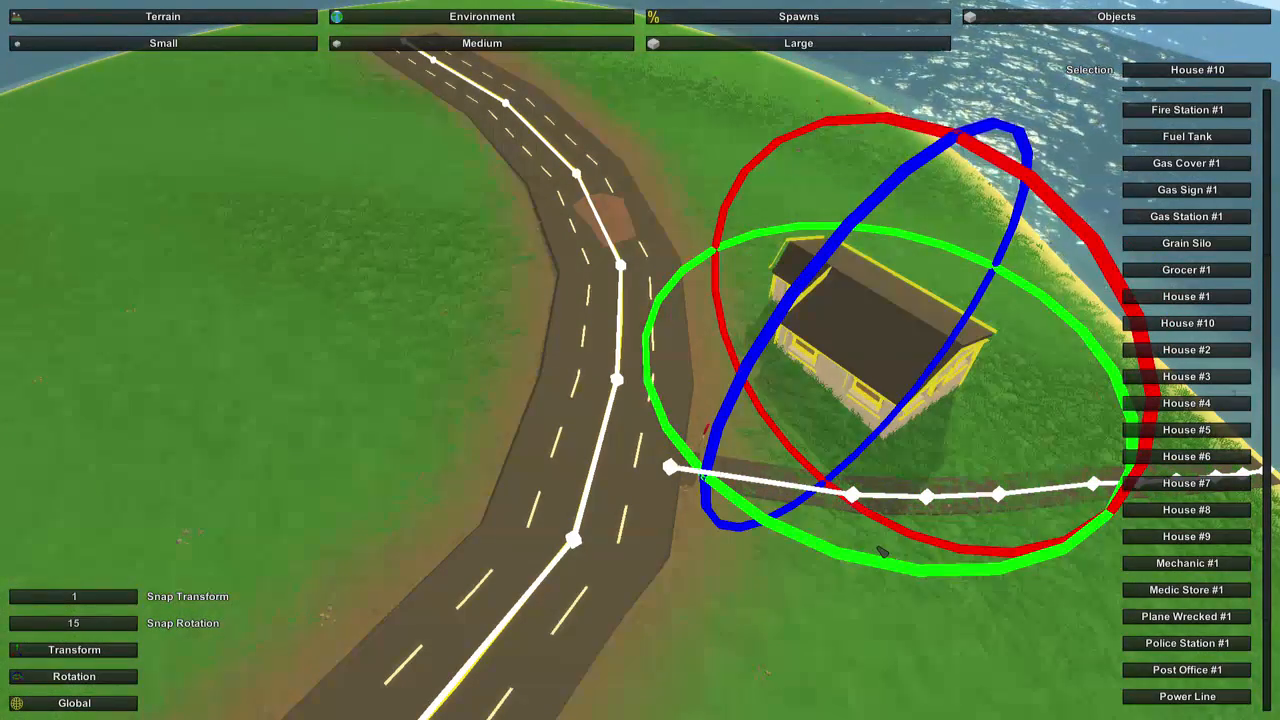
right_click_drag(726, 605, 760, 450)
key("q")
key("w")
key("a")
key("w")
key("s")
key("s")
key("a")
key("d")
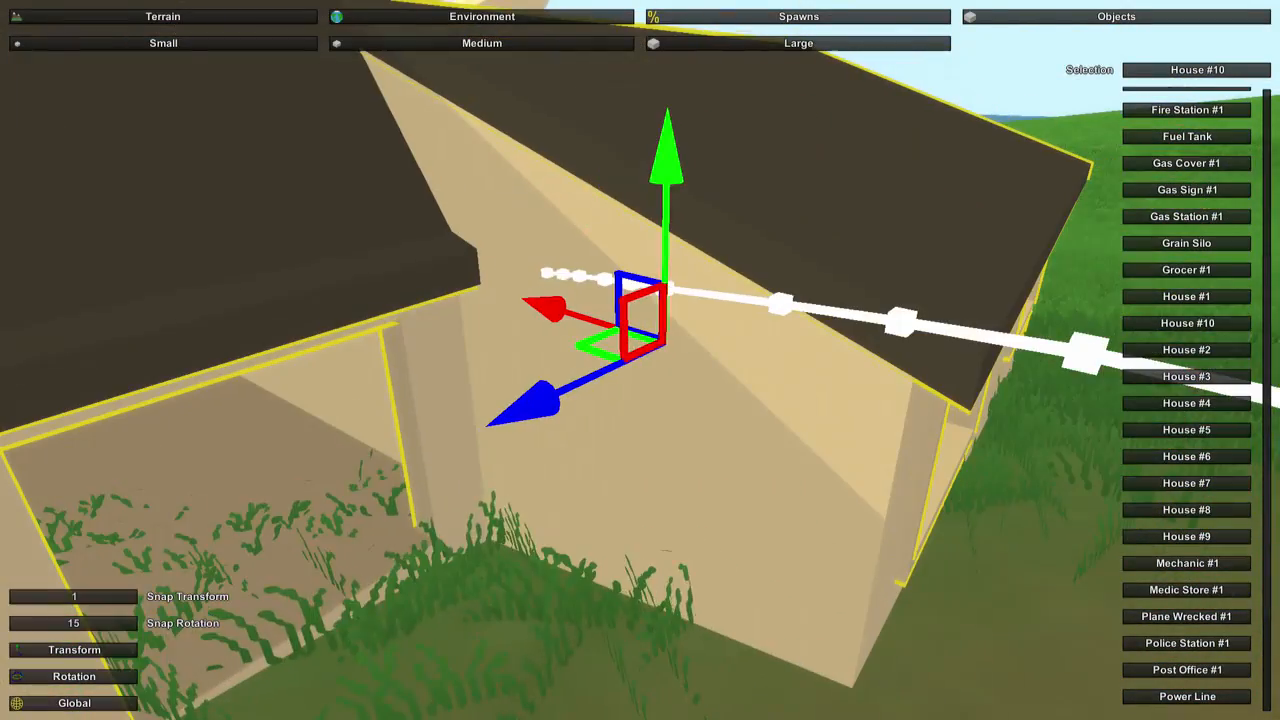
Lower the house along its vertical axis to seat it on the terrain, checking it from the highway.
left_click_drag(670, 175, 666, 240)
right_click_drag(666, 240, 590, 260)
key("w")
key("d")
key("w")
key("s")
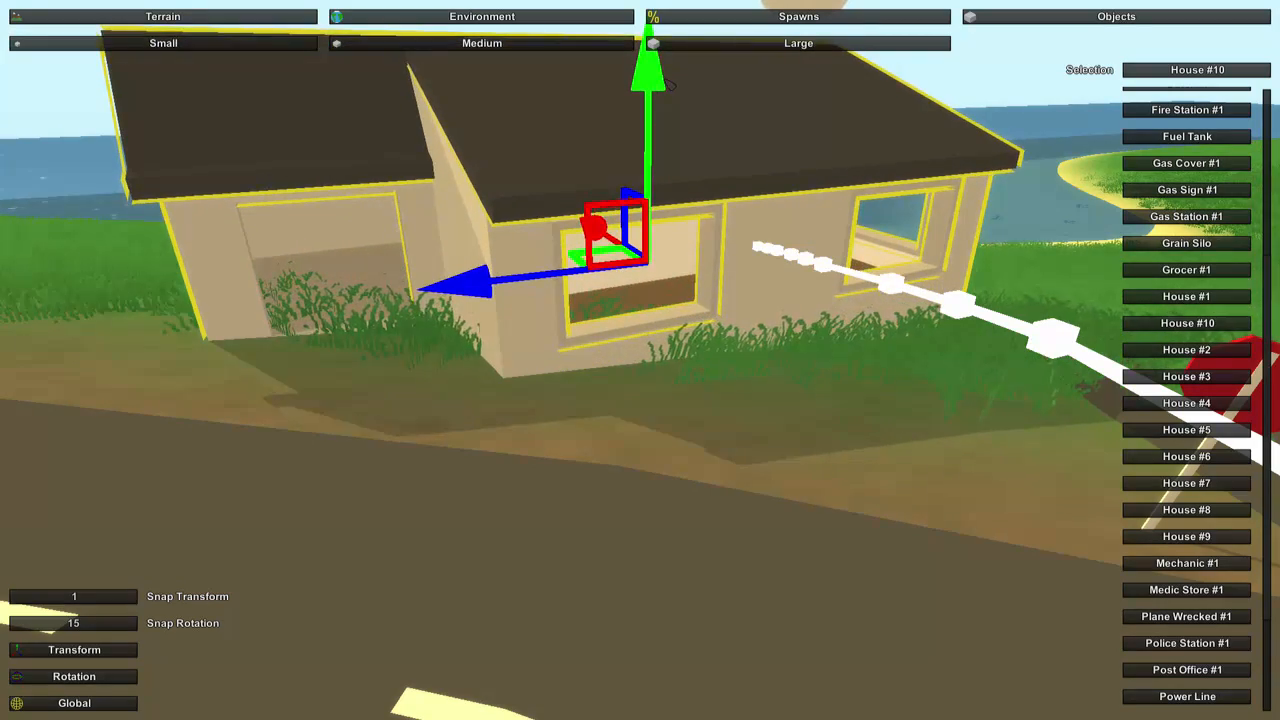
key("w")
right_click_drag(671, 85, 525, 108)
key("s")
key("w")
key("w")
key("s")
key("s")
Rotate the house about its vertical axis so the front door faces the highway.
right_click_drag(640, 360, 710, 345)
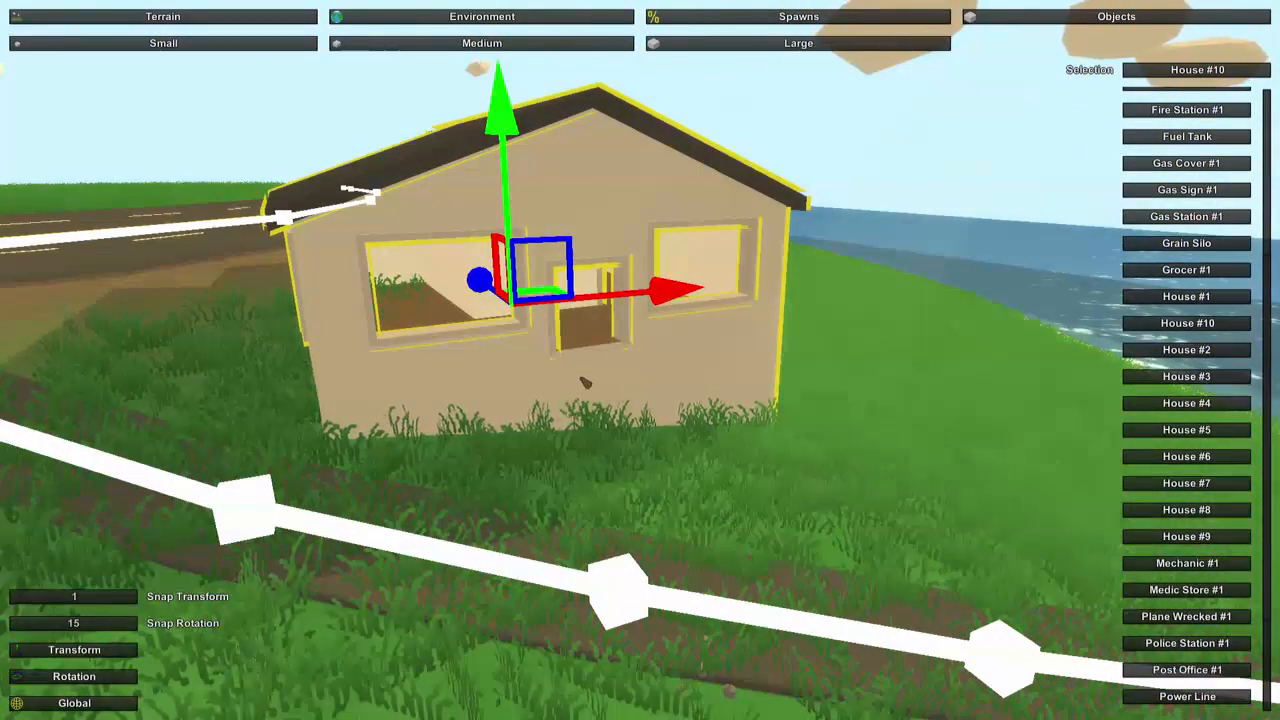
right_click_drag(625, 457, 642, 362)
key("s")
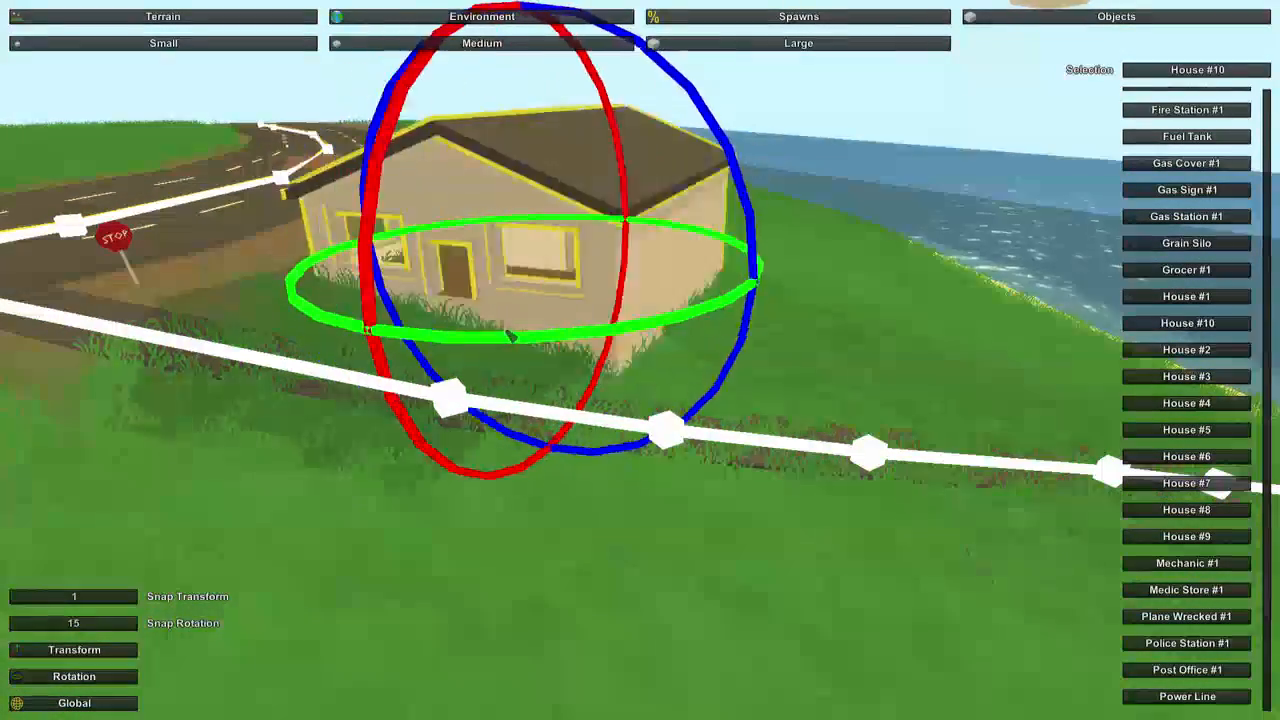
key("a")
right_click_drag(640, 360, 880, 325)
Lower the house slightly into the ground, deselect it, and inspect its rooms.
key("w")
key("s")
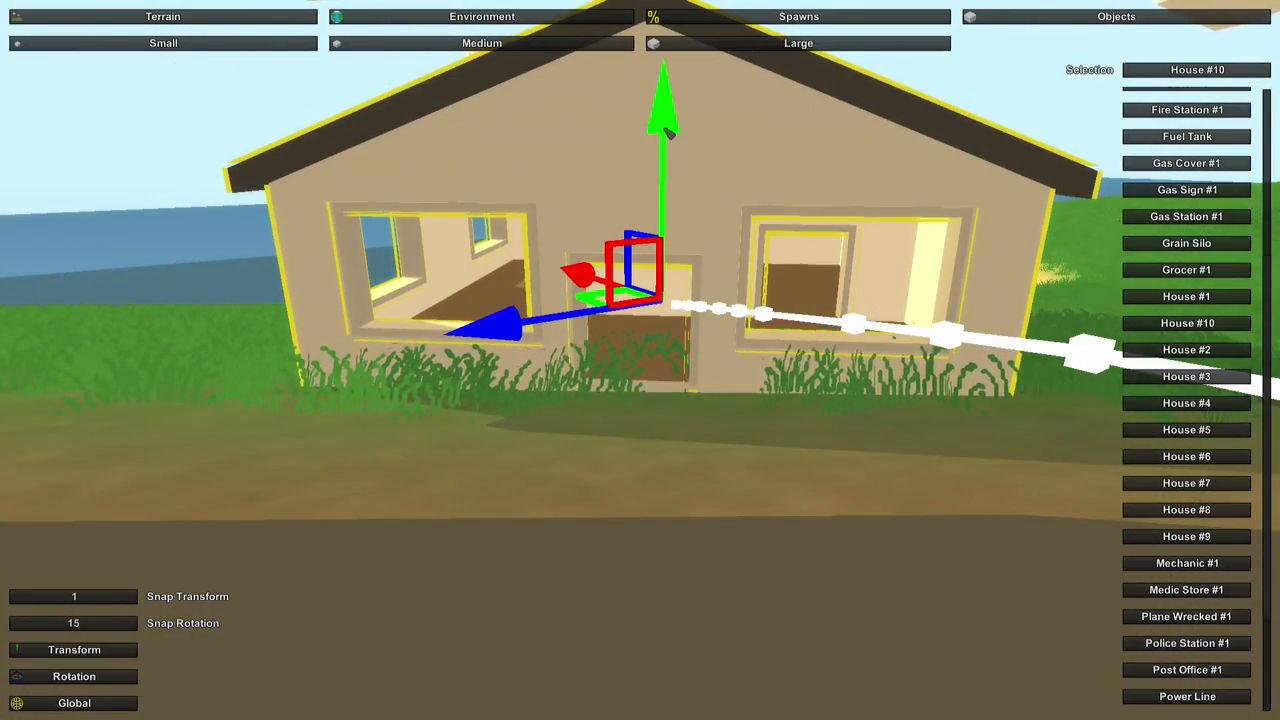
left_click_drag(668, 135, 668, 141)
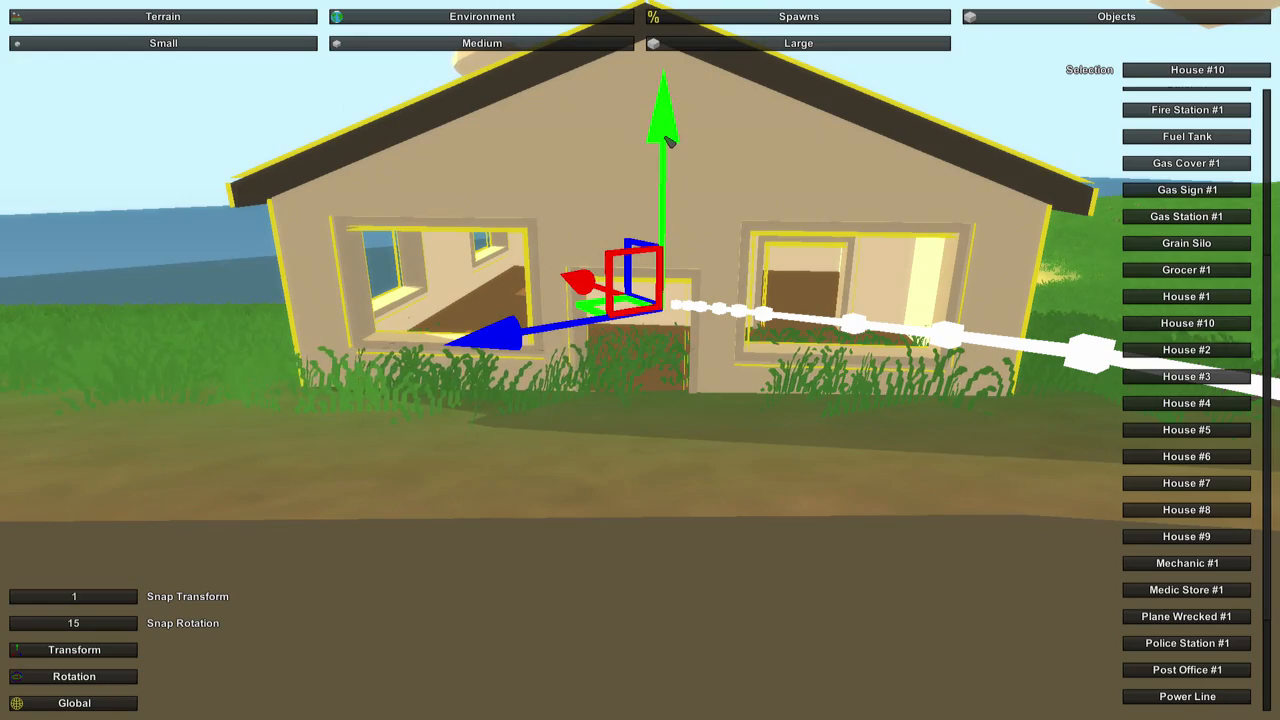
key("w")
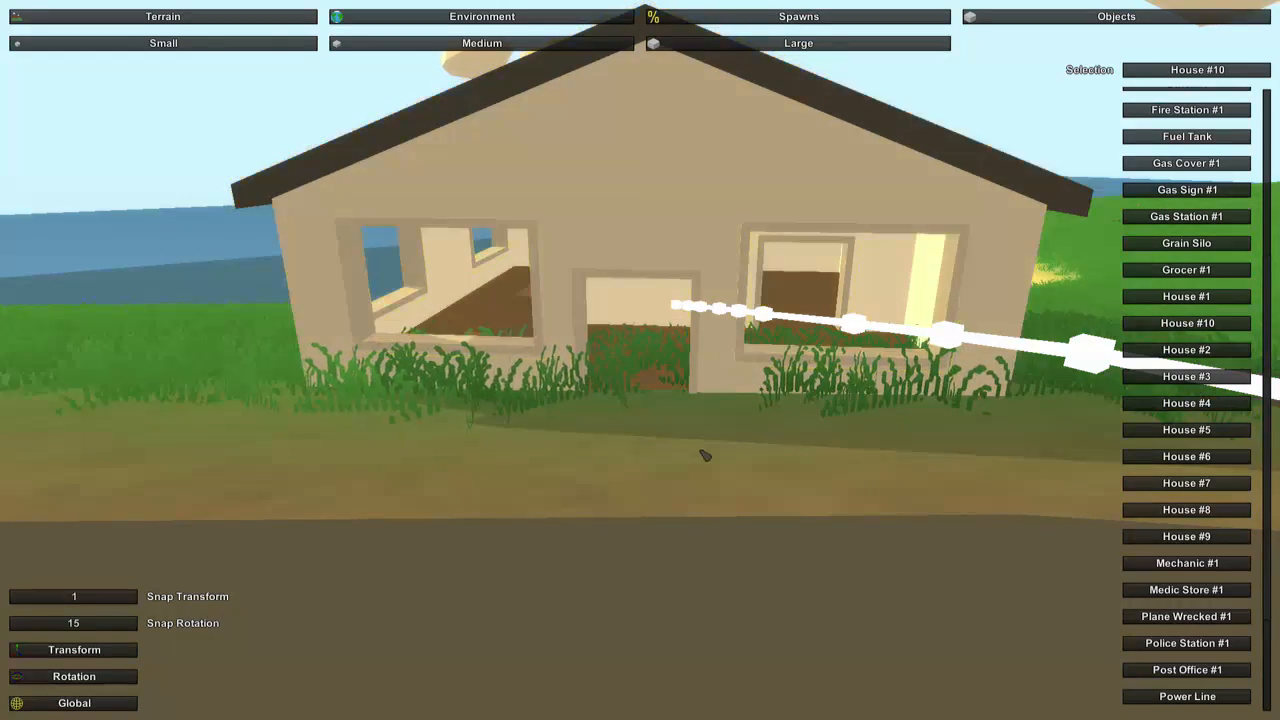
key("w")
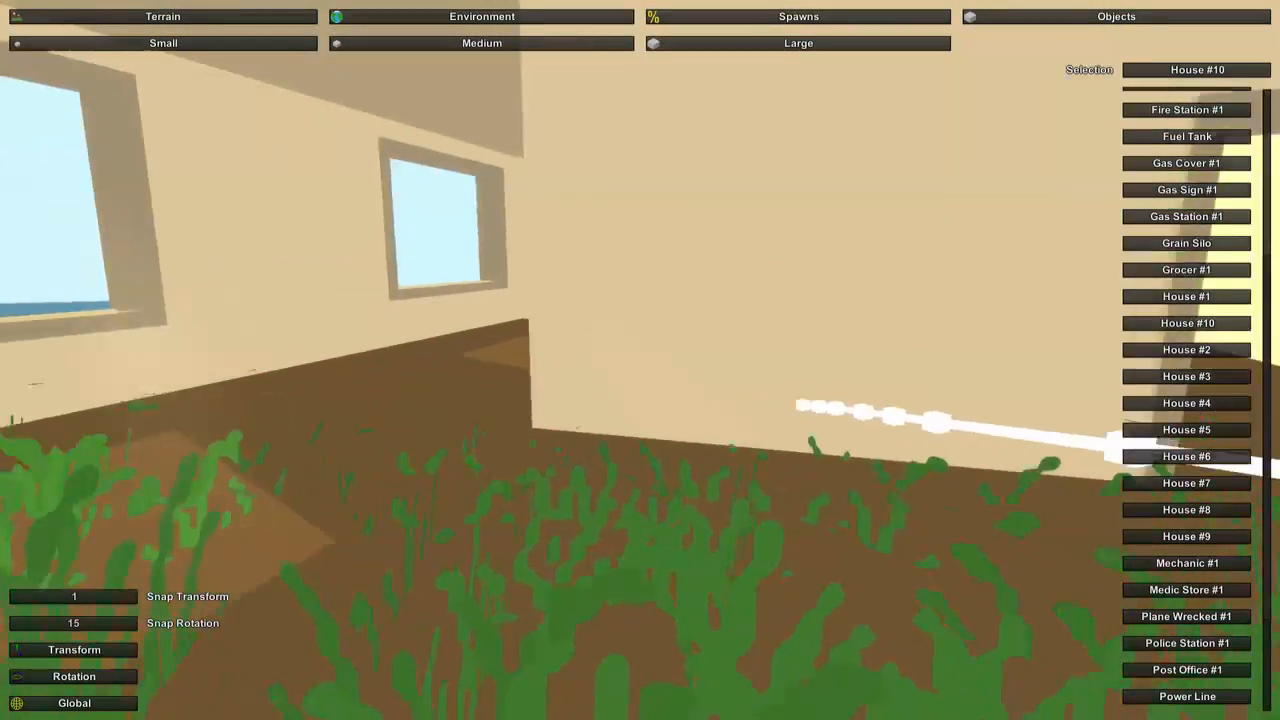
key("w")
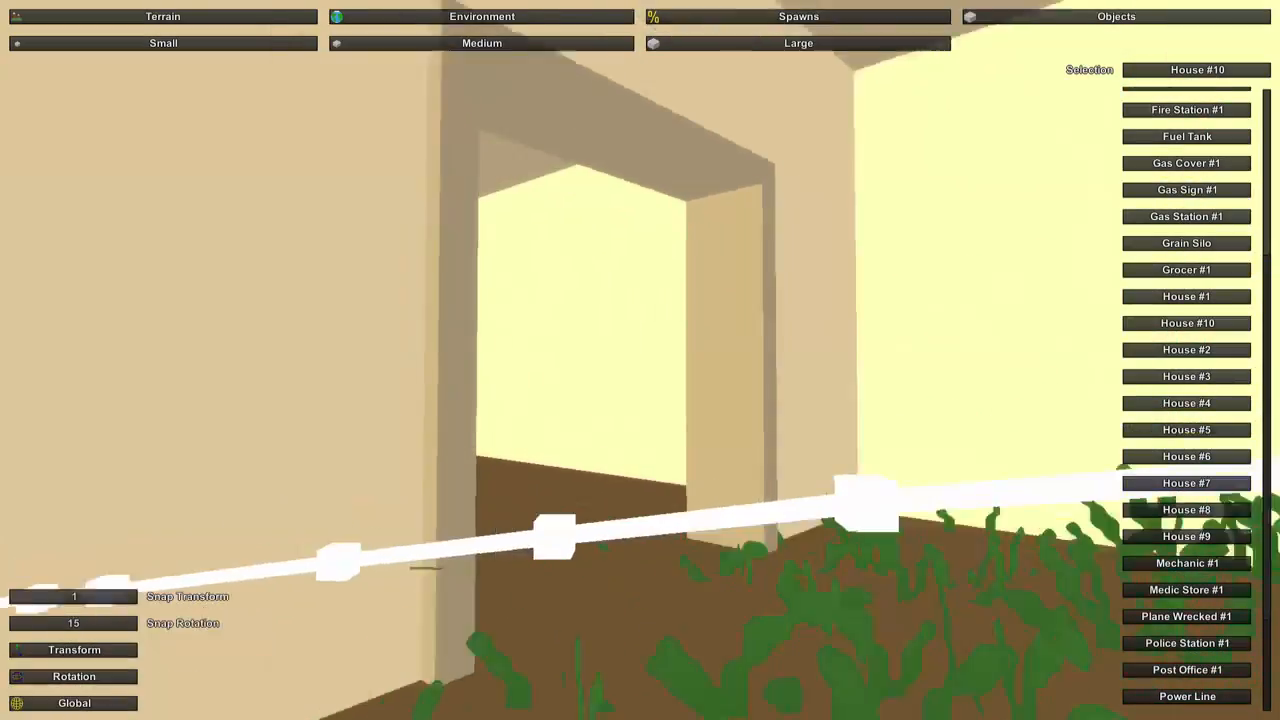
key("s")
key("s")
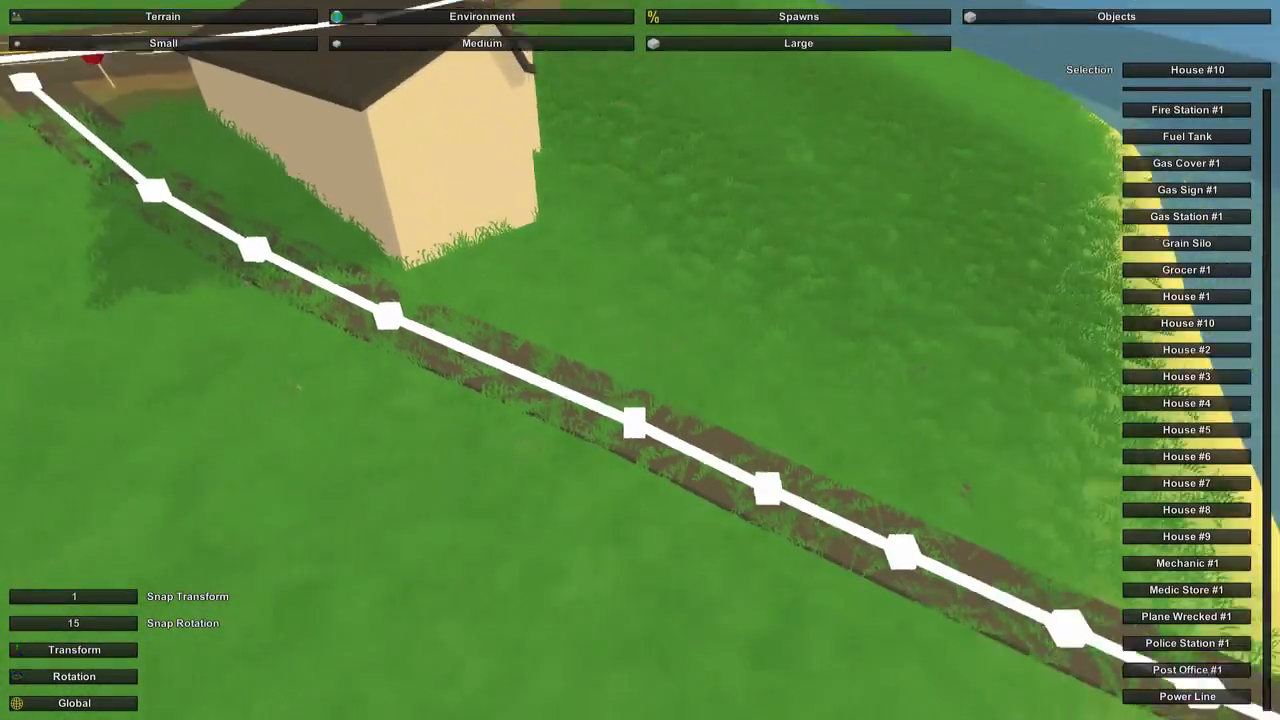
right_click_drag(640, 360, 642, 362)
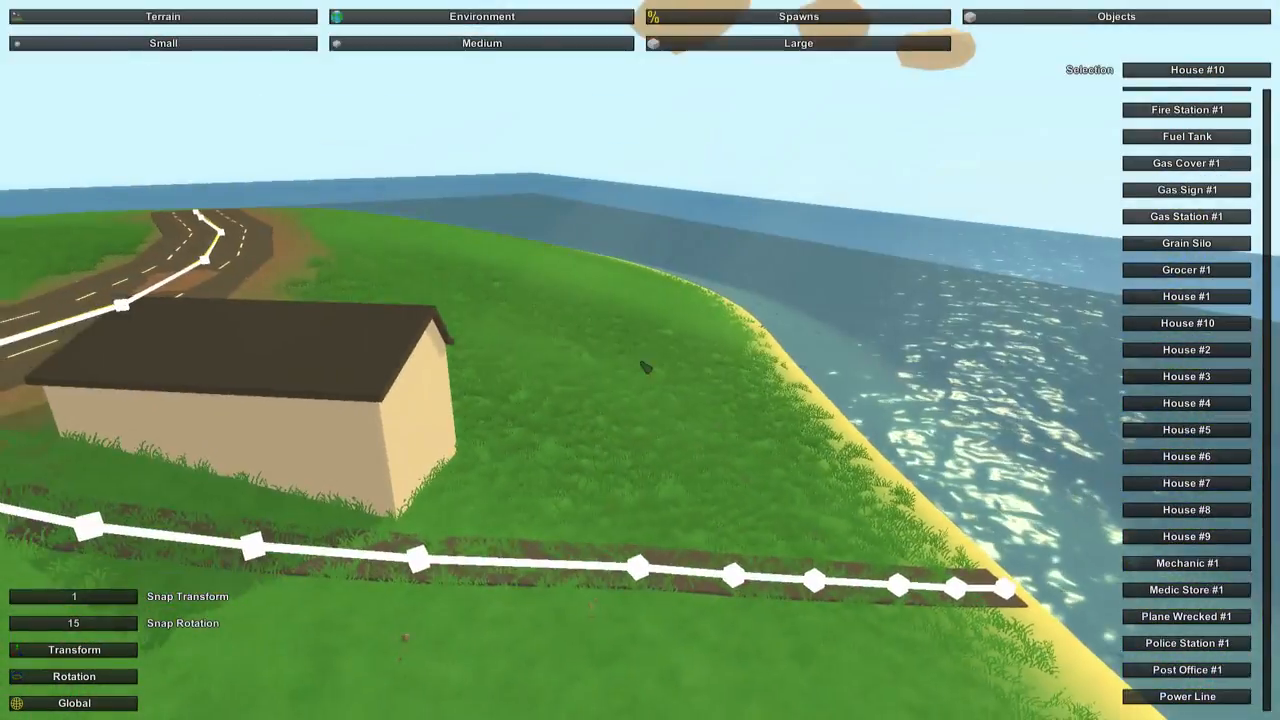
Readjust the house's height above the grass along its vertical axis and deselect it.
left_click_drag(224, 219, 201, 50)
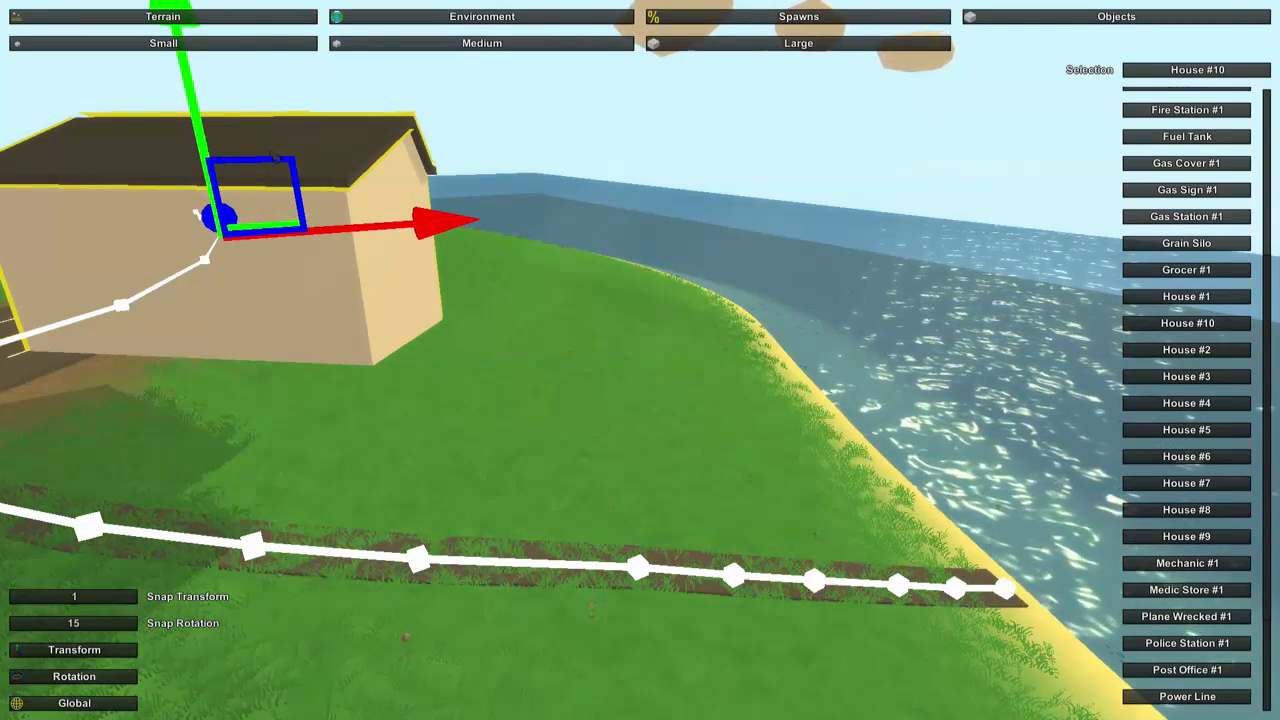
right_click_drag(275, 157, 640, 360)
left_click_drag(330, 189, 368, 332)
right_click_drag(676, 604, 620, 337)
key("w")
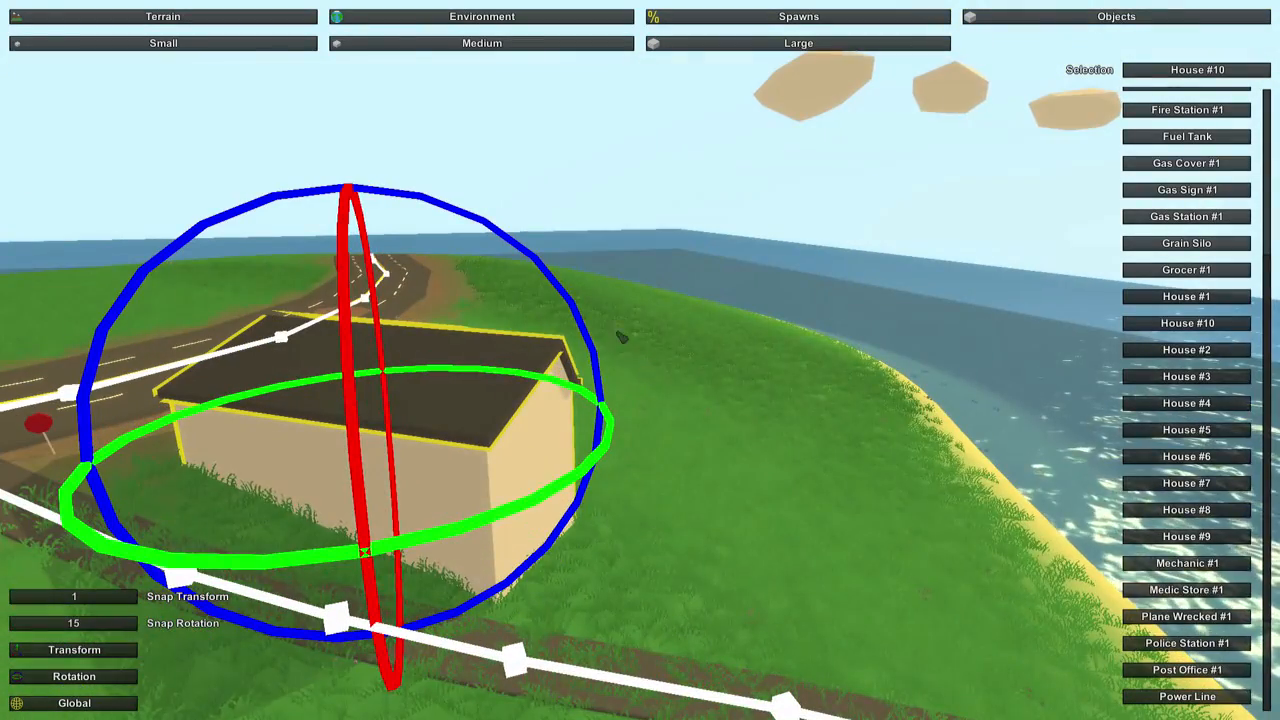
left_click(112, 656)
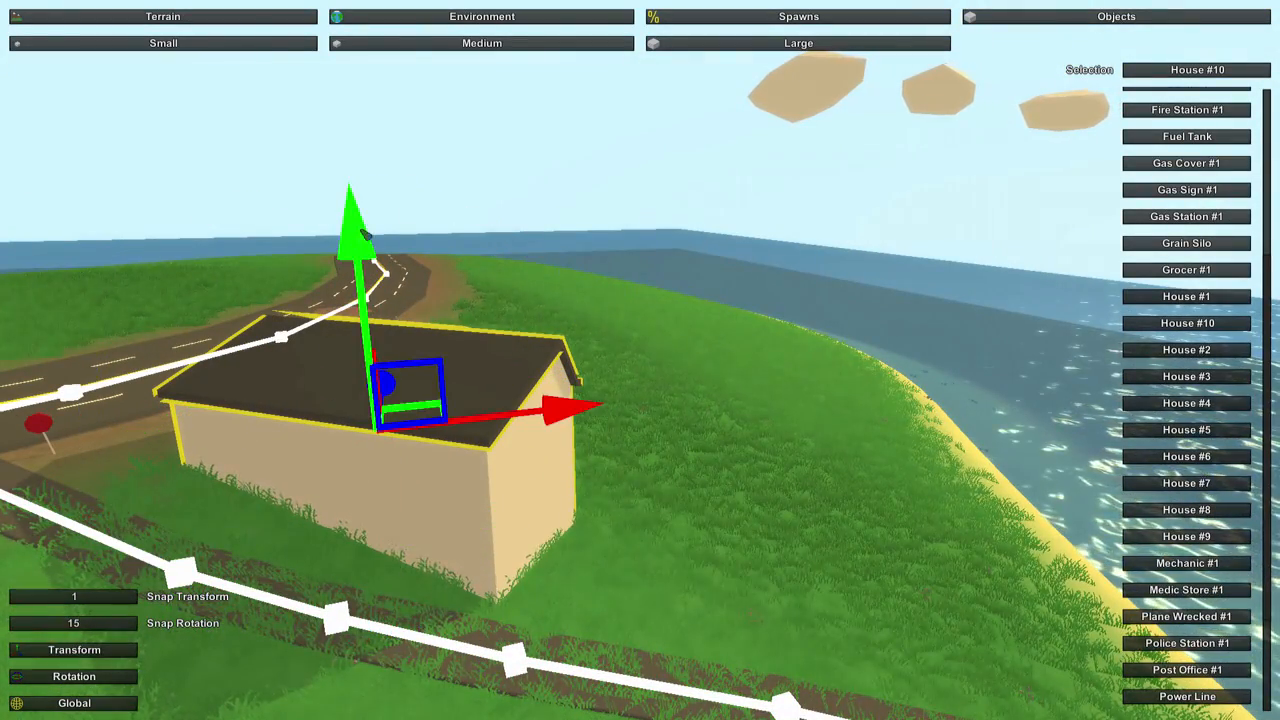
left_click_drag(363, 245, 369, 189)
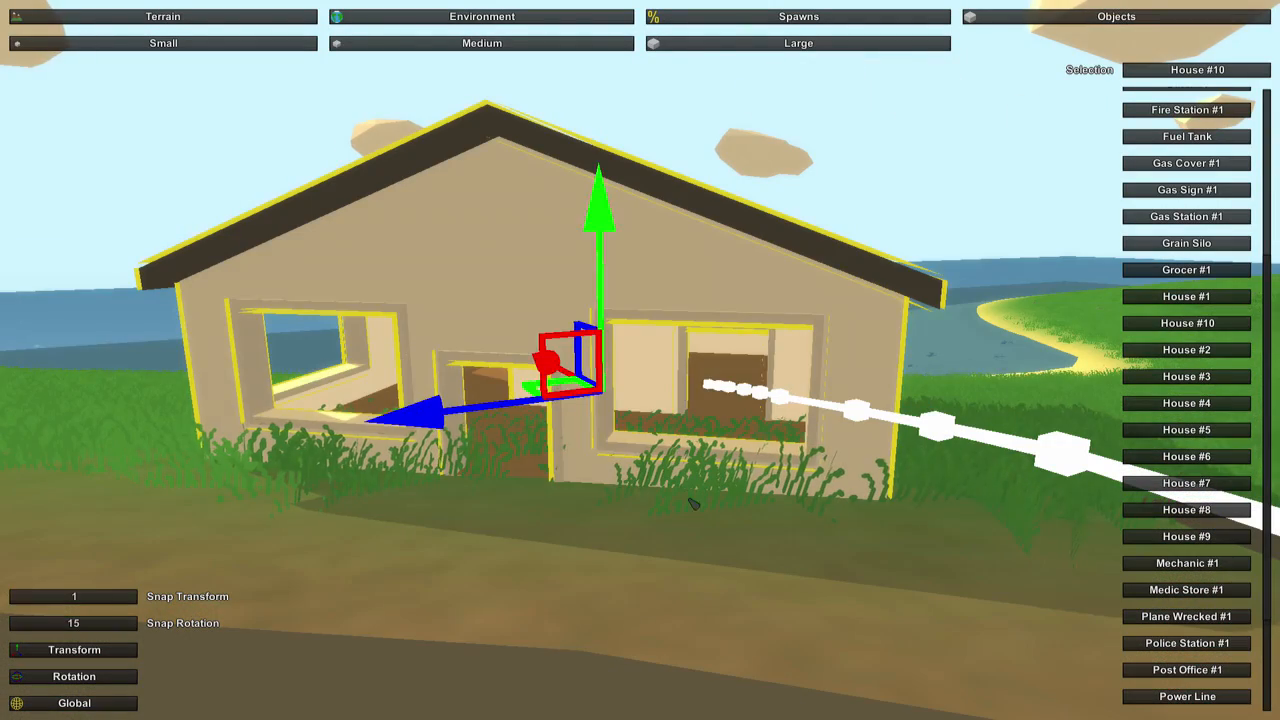
left_click(697, 525)
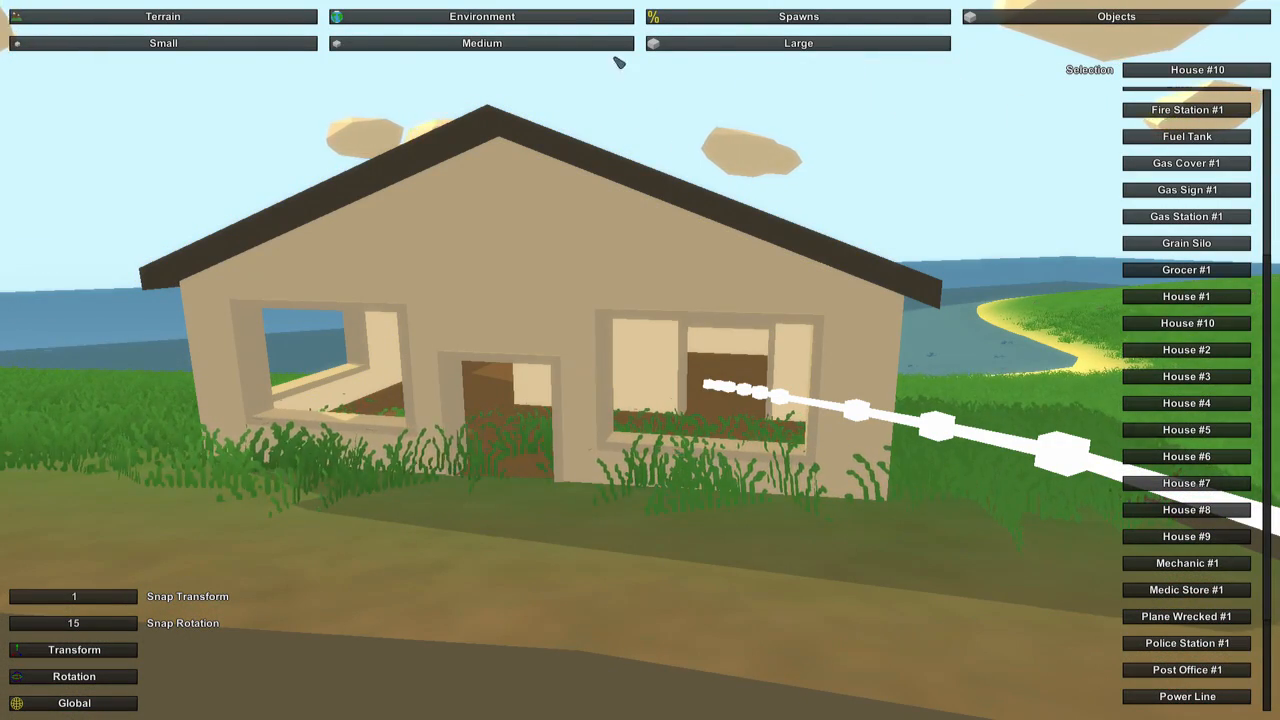
Place a medium Mailbox object at the roadside between the house front and the highway.
left_click(418, 46)
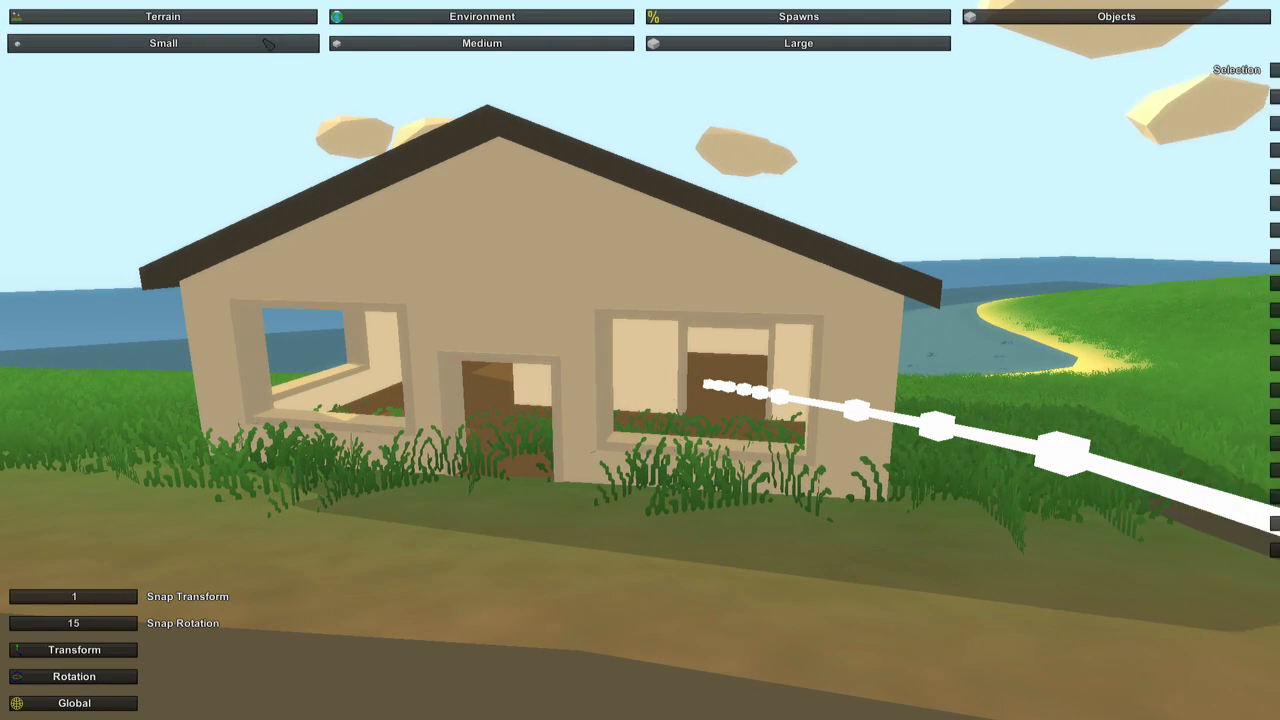
left_click(418, 46)
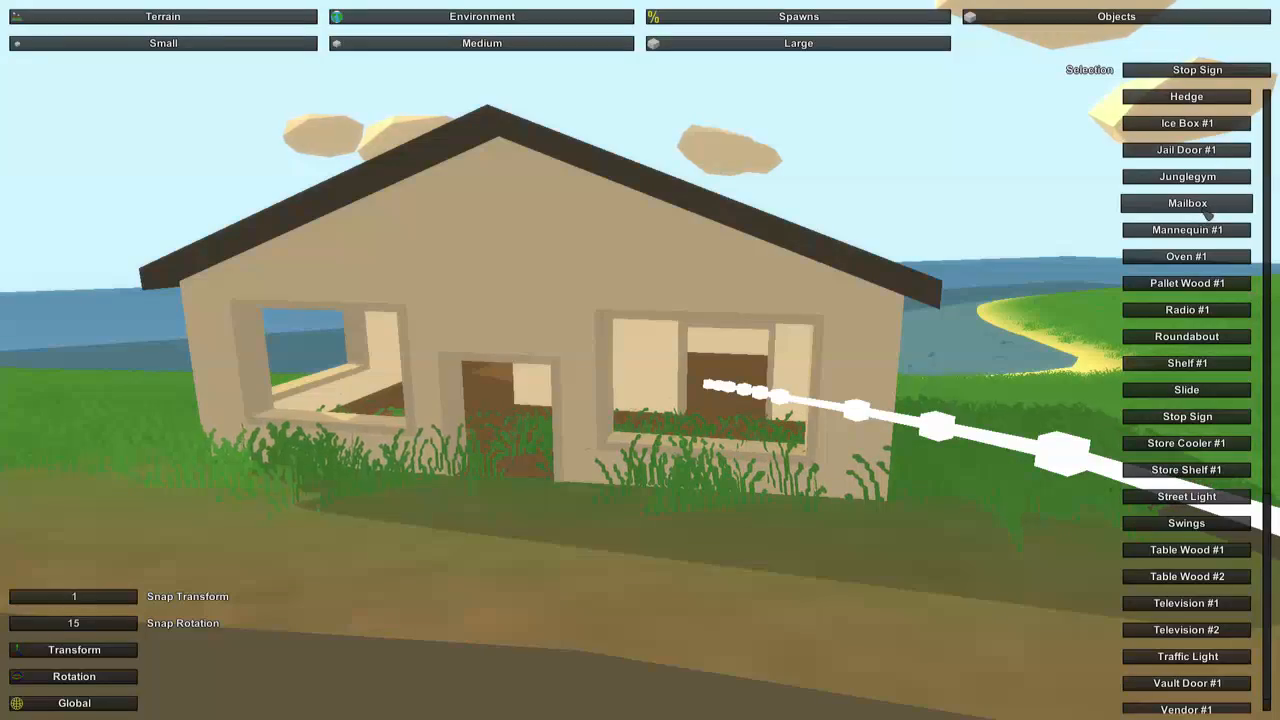
left_click(1187, 203)
key("s")
right_click_drag(928, 366, 626, 337)
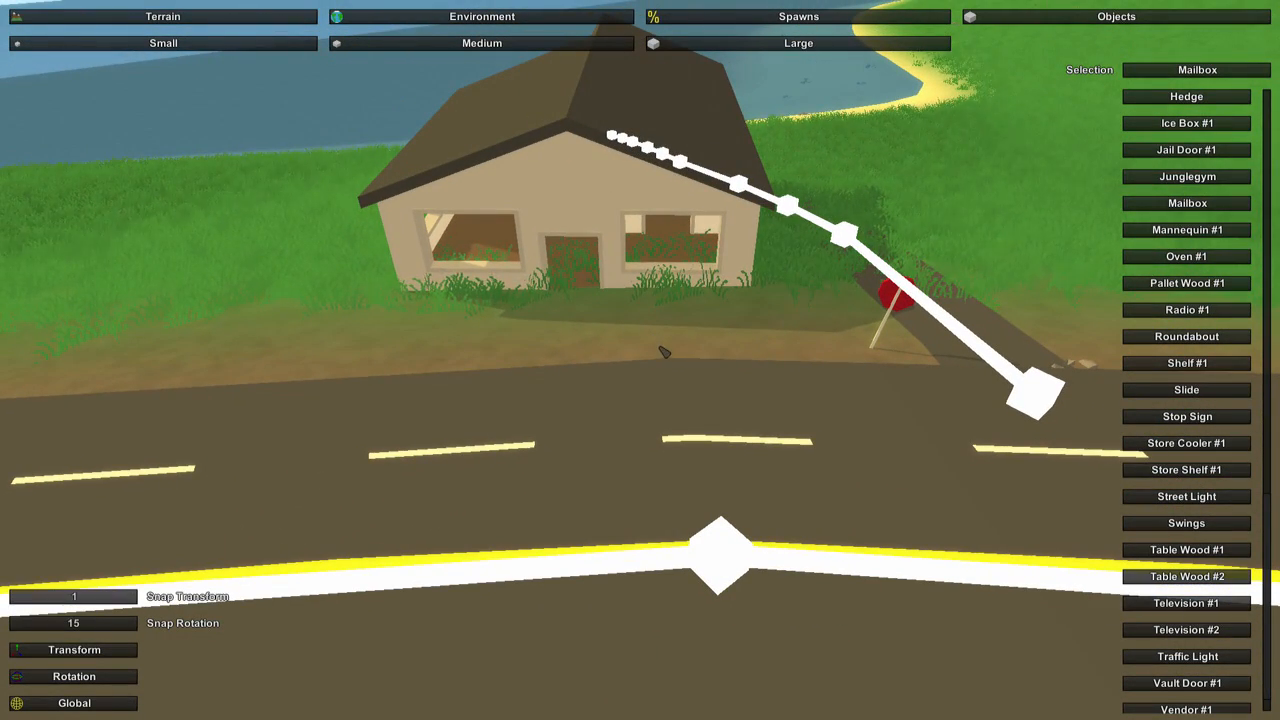
key("e")
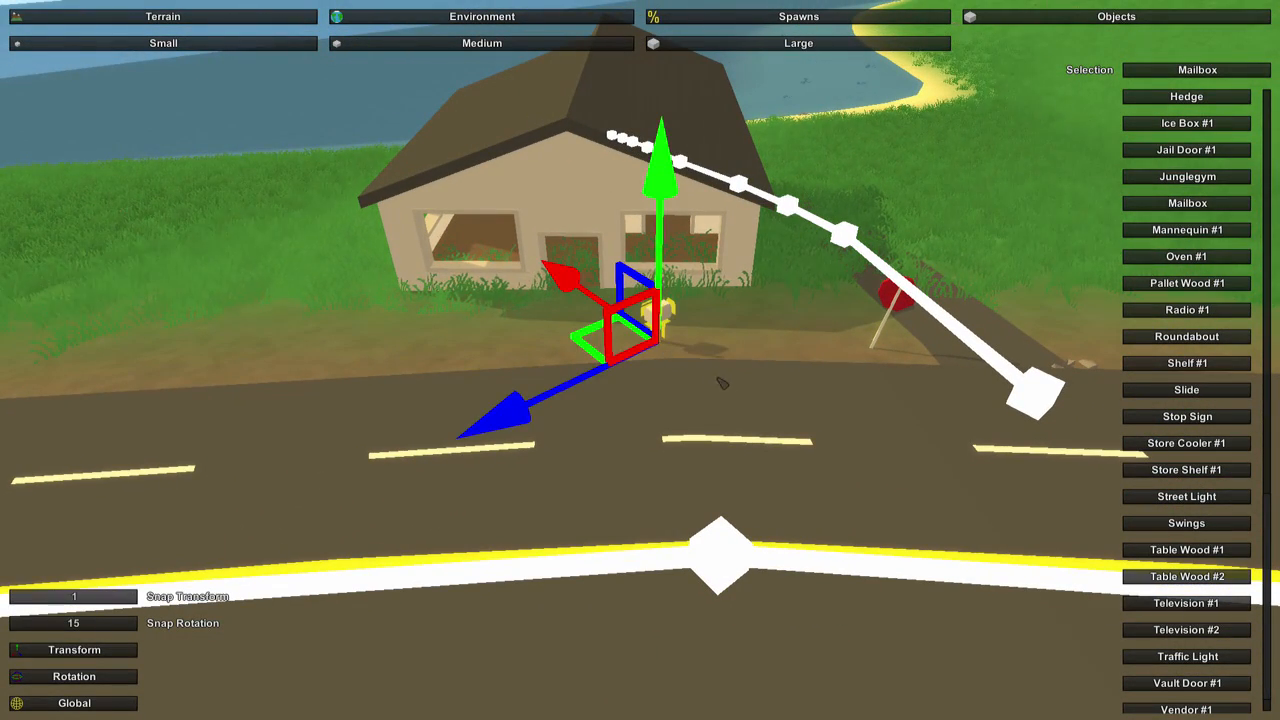
Rotate the mailbox in front of the house and deselect it.
left_click(74, 676)
left_click_drag(541, 445, 643, 517)
left_click(121, 655)
left_click(826, 474)
key("w")
right_click_drag(826, 474, 640, 360)
key("s")
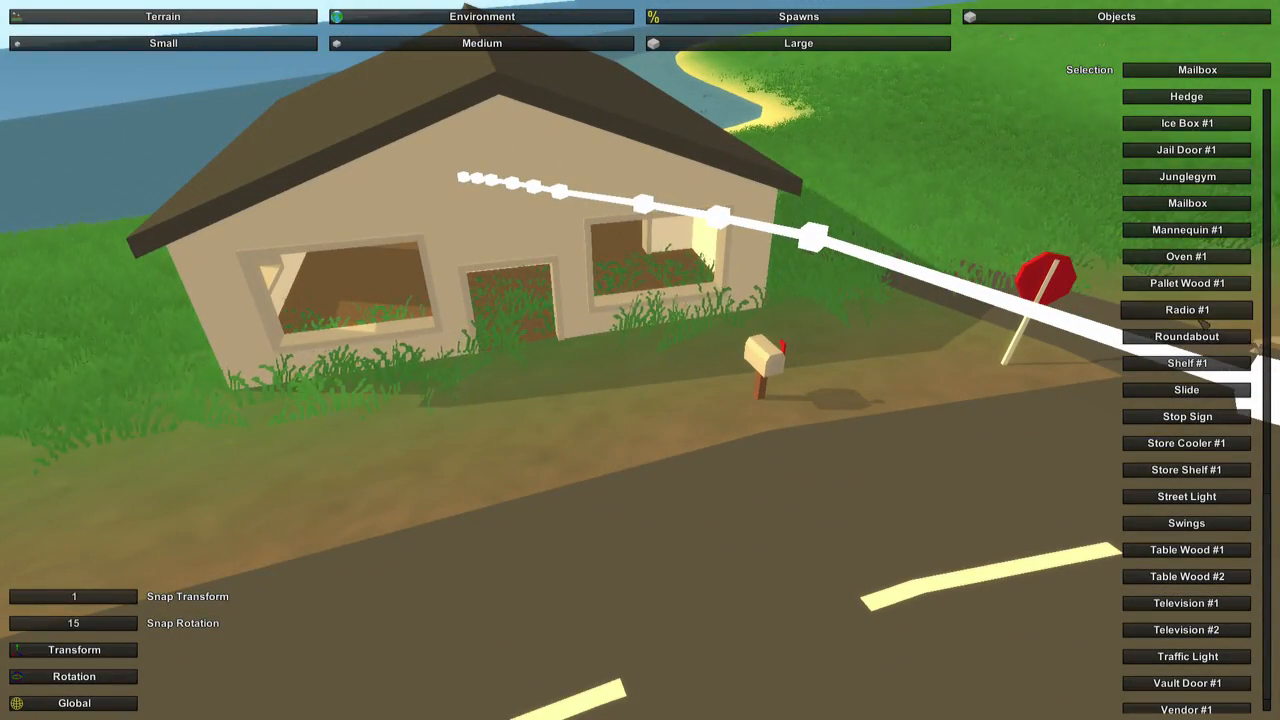
Place an Oven #1 and a Table Wood #1 inside the house.
left_click(1200, 258)
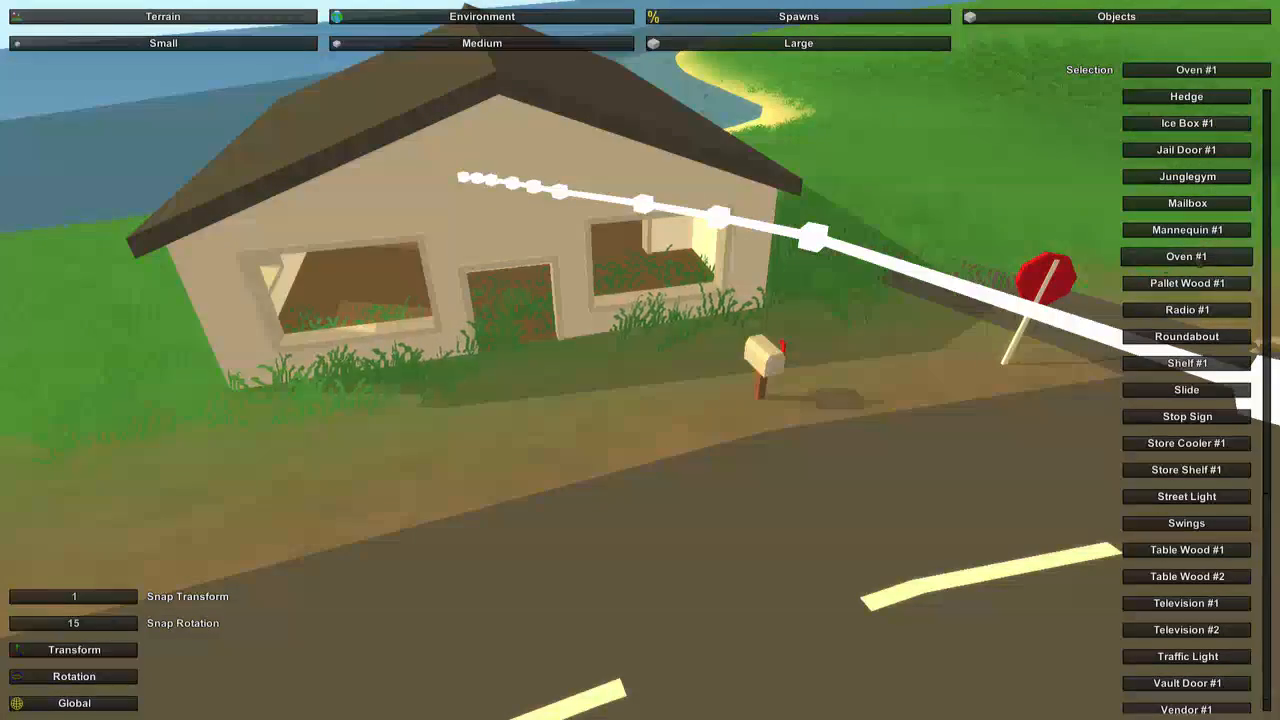
key("w")
right_click_drag(1060, 290, 640, 374)
key("w")
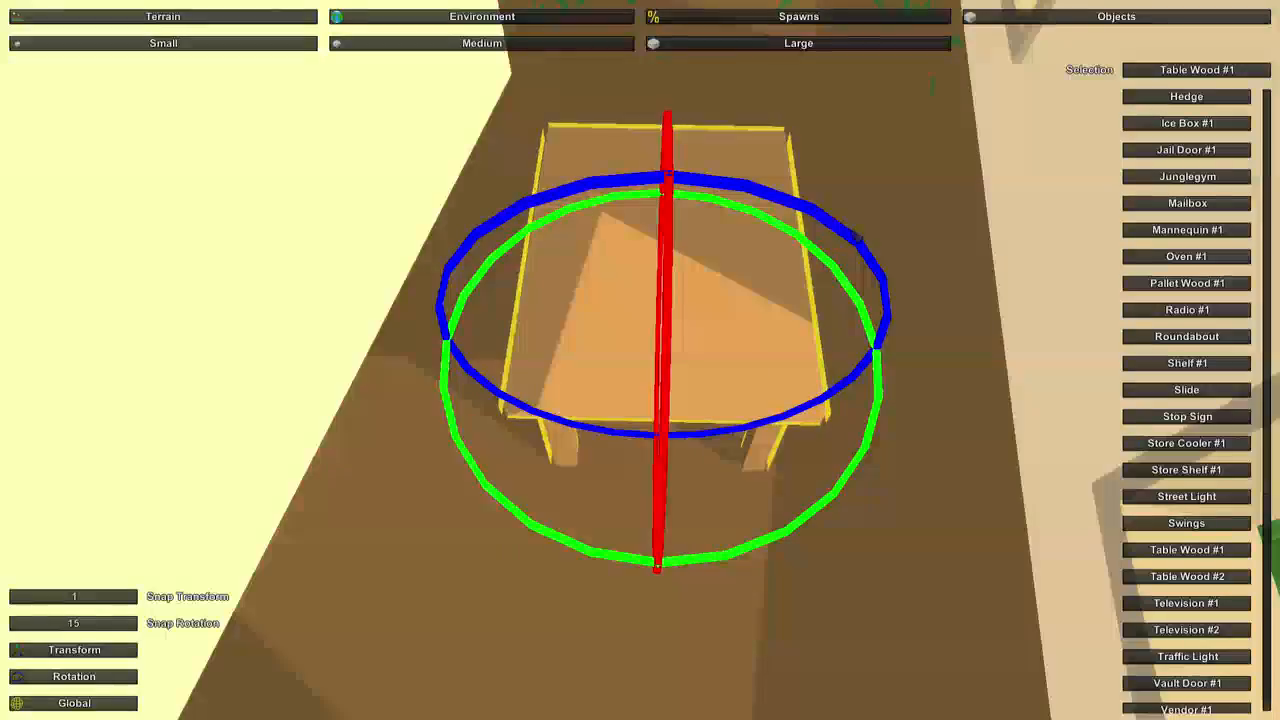
left_click(880, 214)
key("w")
right_click_drag(880, 214, 950, 140)
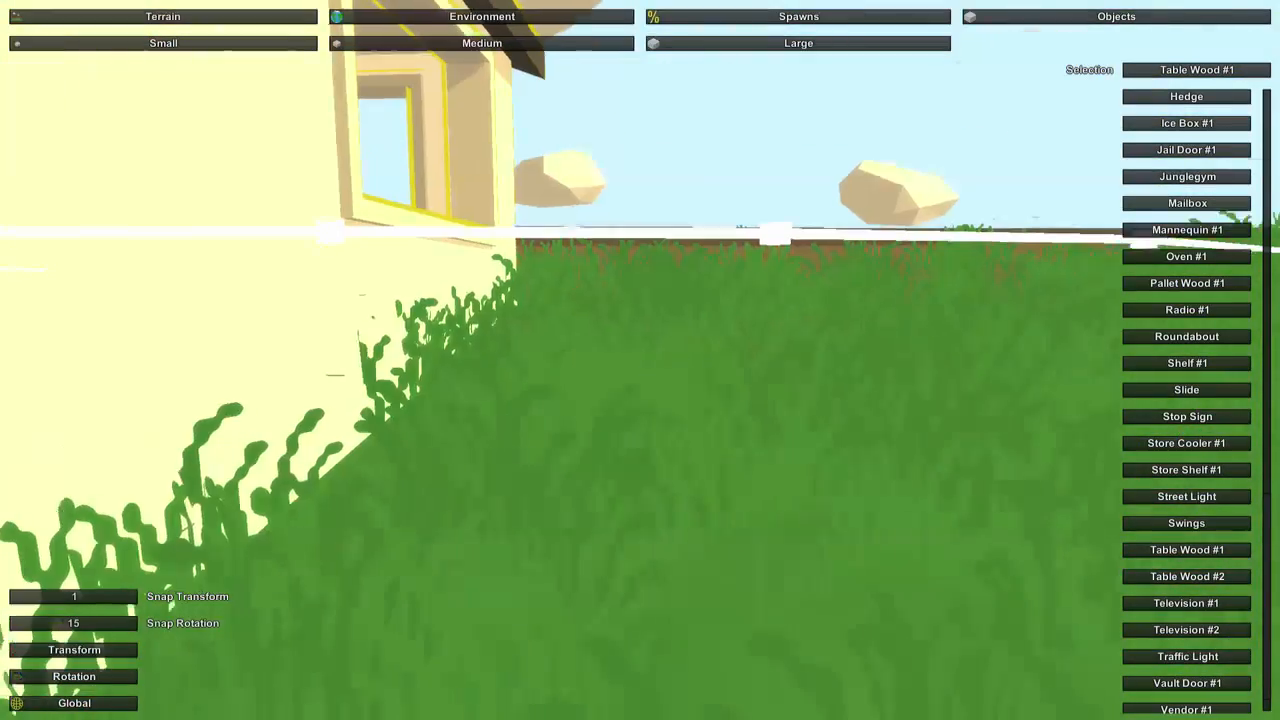
Choose the Television #1 object and look over the house's rooms and front.
key("w")
mouse_move(691, 426)
right_mouse_down()
mouse_move(650, 350)
mouse_move(610, 375)
mouse_move(400, 410)
mouse_move(357, 456)
mouse_move(600, 440)
mouse_move(720, 410)
mouse_move(600, 340)
mouse_move(700, 420)
right_mouse_up()
key("s")
key("w")
scroll(1187, 570, "down", 1)
left_click(1187, 570)
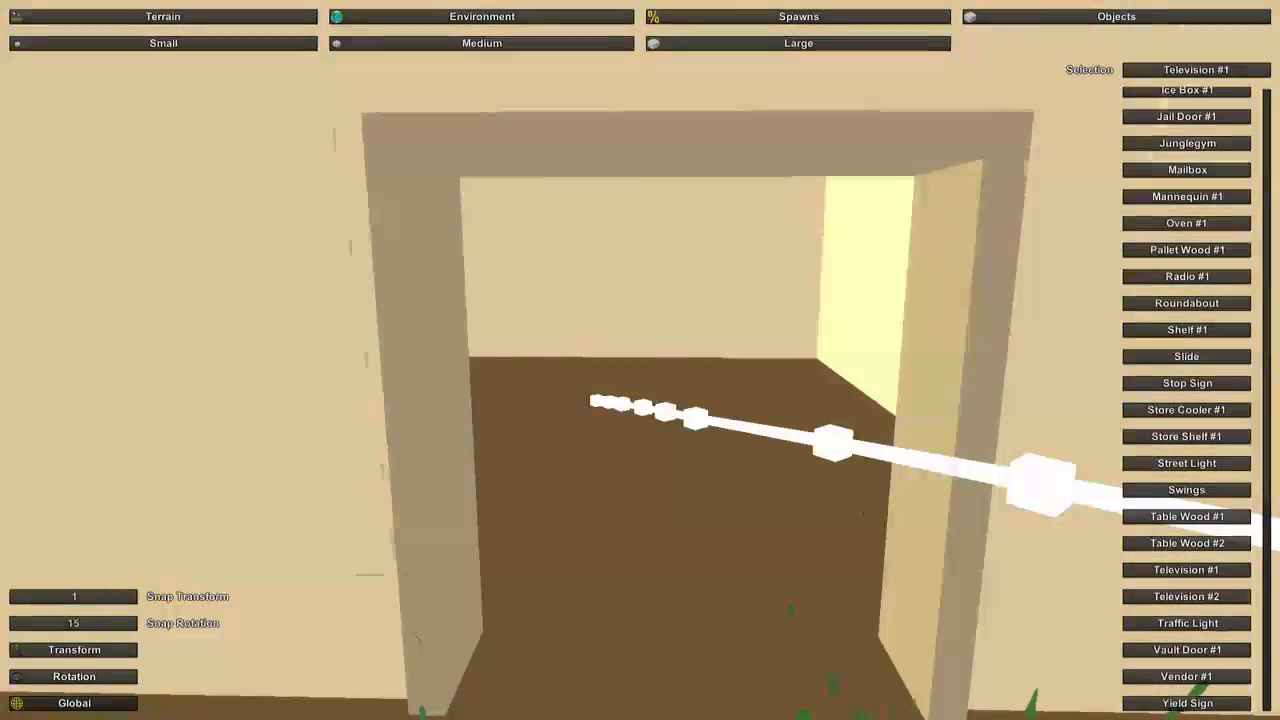
right_click_drag(640, 360, 640, 420)
key("s")
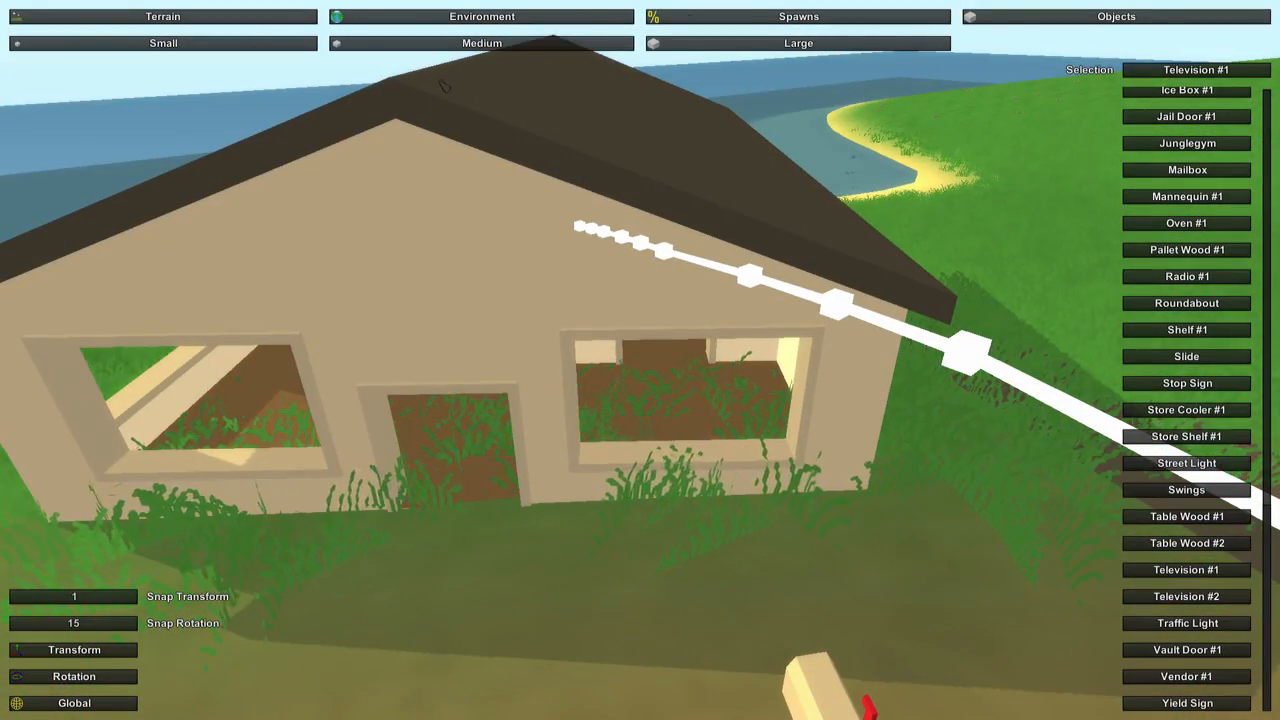
Place a small Vines #3 object on the grass beside the house's rear wall.
left_click(272, 47)
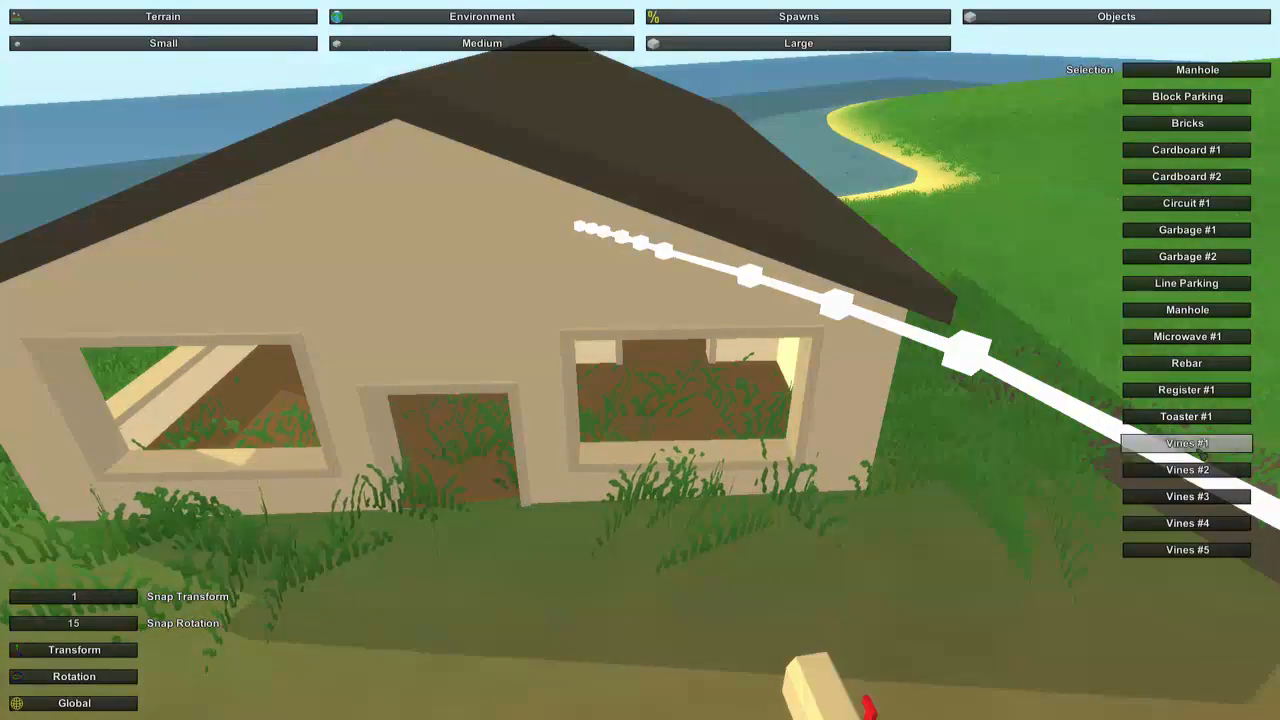
left_click(1201, 453)
key("s")
right_click_drag(1201, 453, 1150, 455)
key("w")
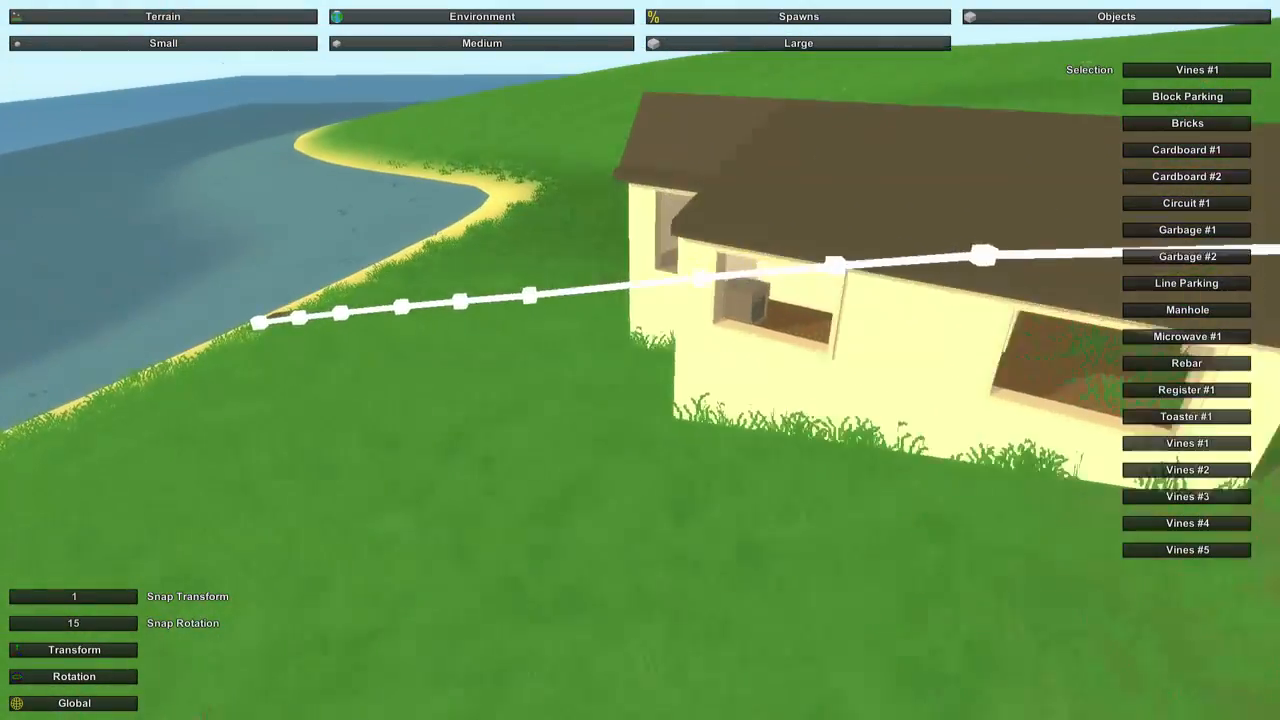
key("a")
right_click_drag(640, 360, 1010, 300)
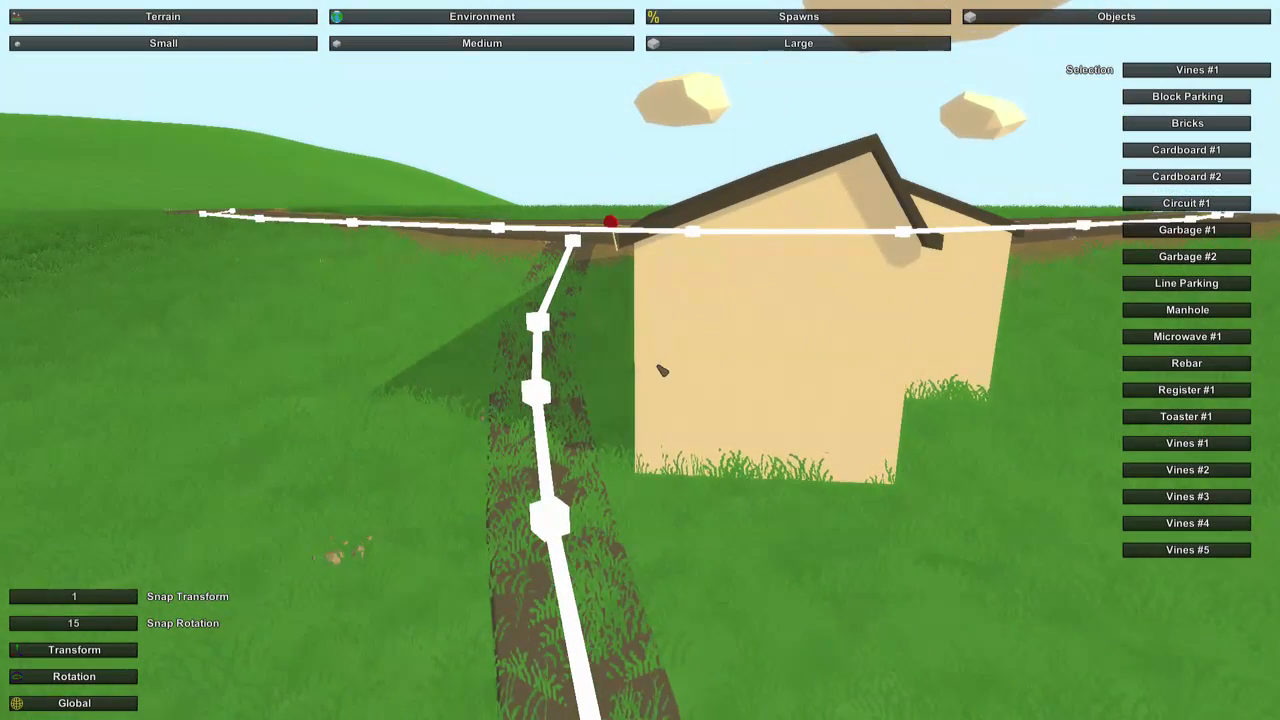
right_click_drag(737, 354, 880, 350)
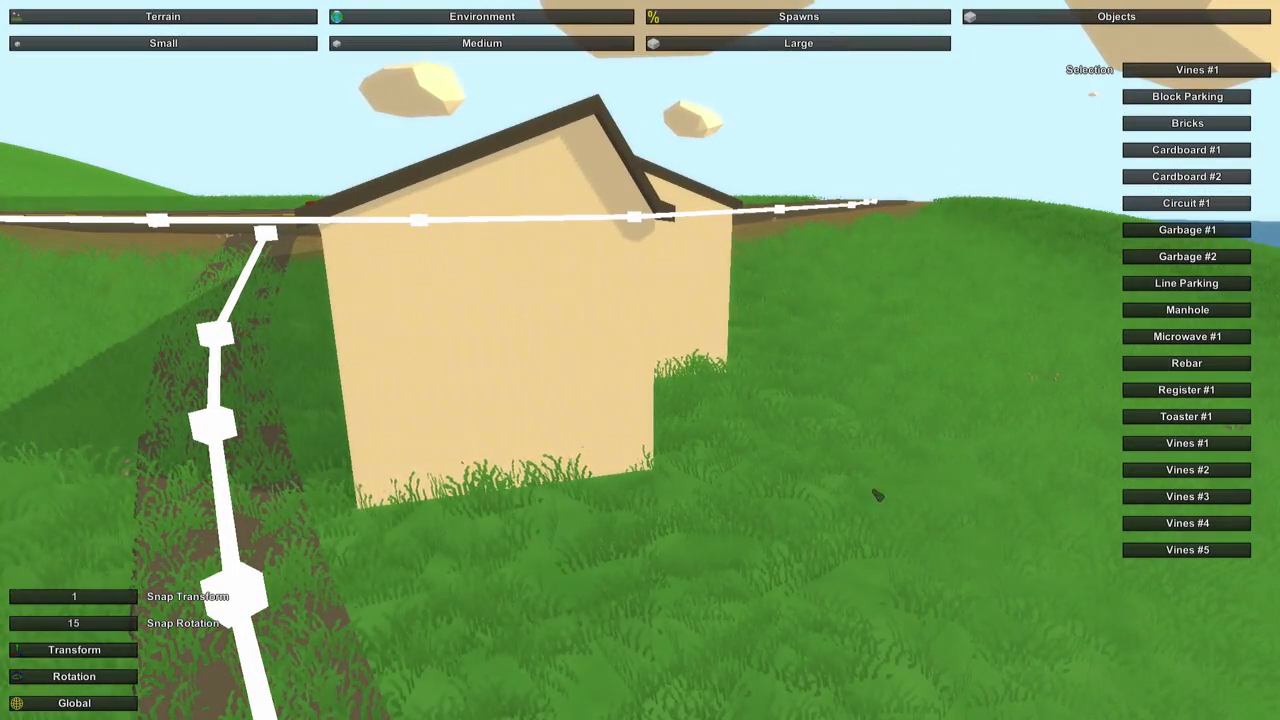
key("e")
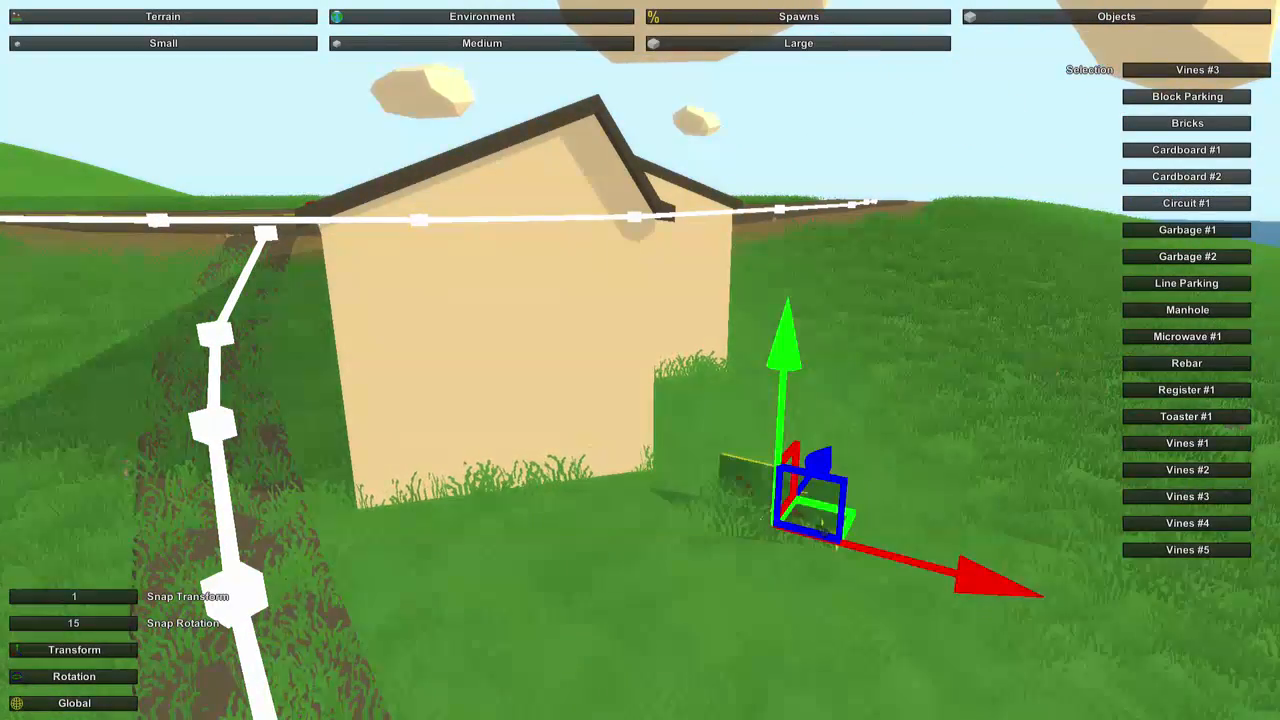
Move the vines against the house's blank rear wall, raise them above the ground and deselect them.
right_click_drag(790, 528, 700, 640)
key("a")
key("e")
right_click_drag(847, 458, 862, 340)
key("w")
key("s")
key("w")
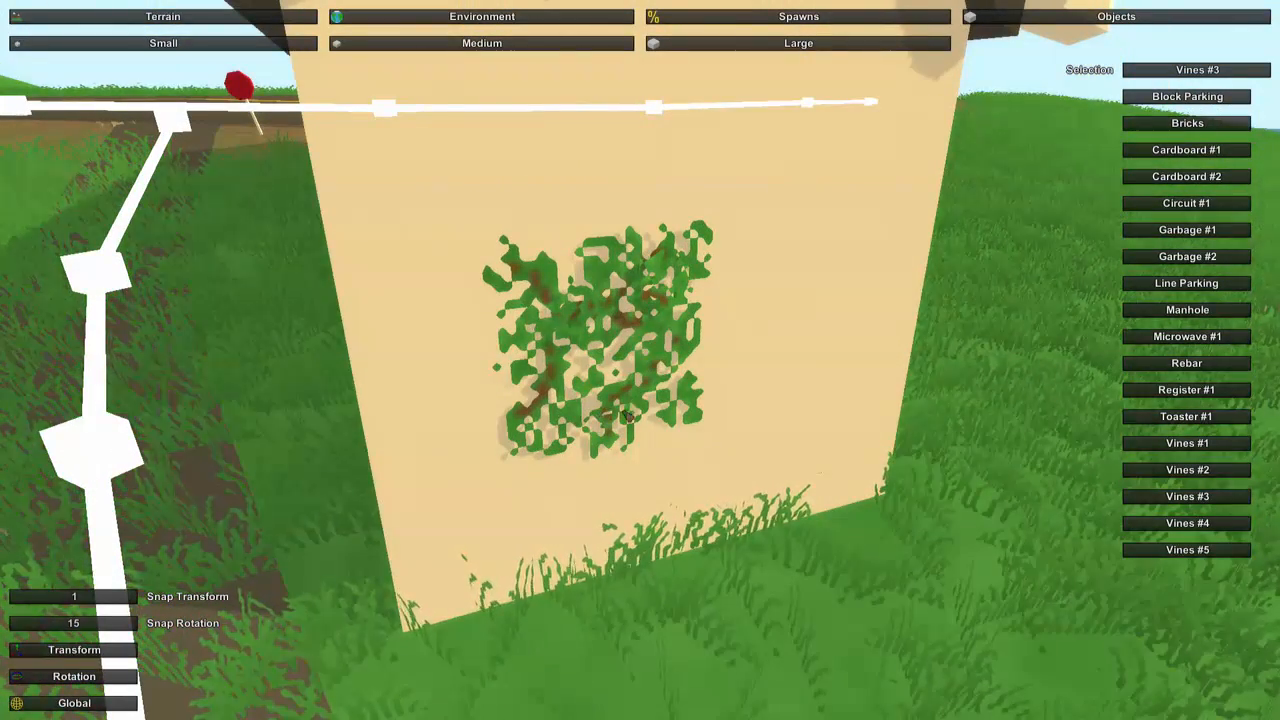
Examine the house, mailbox, stop sign and side road from the highway.
key("s")
right_click_drag(771, 466, 980, 496)
key("s")
key("w")
key("s")
key("s")
key("w")
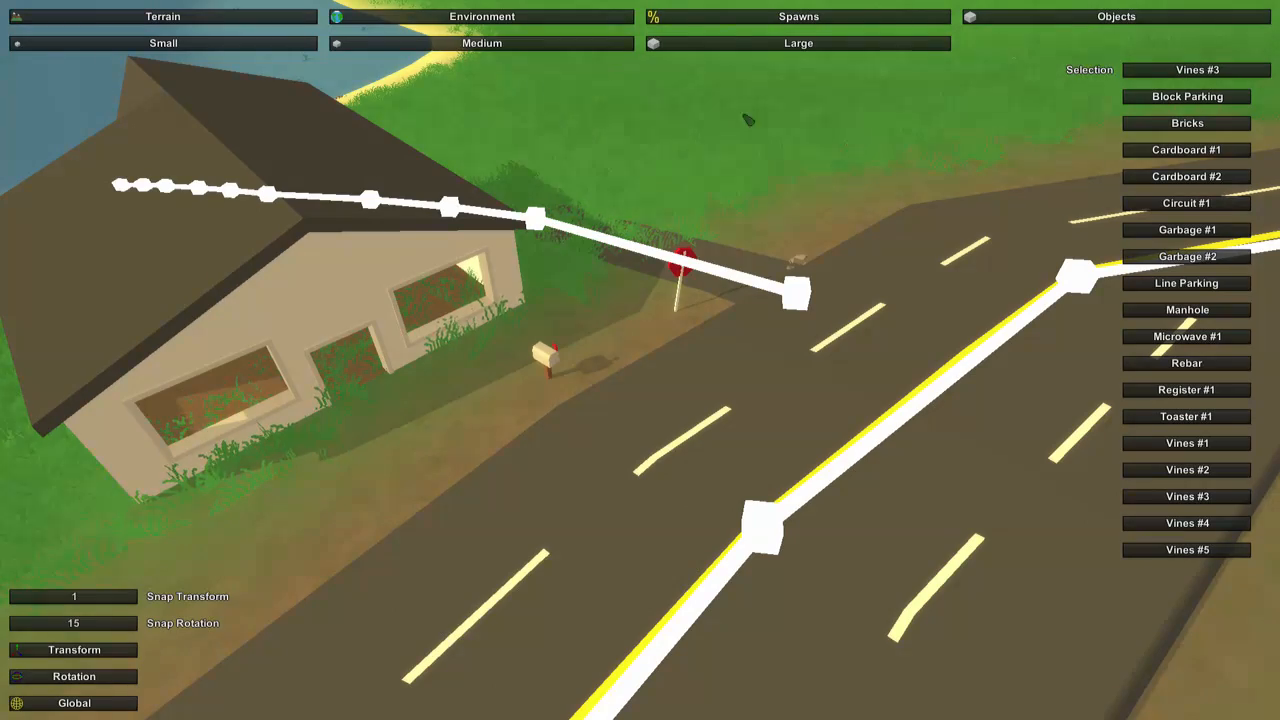
key("d")
right_click_drag(729, 76, 570, 100)
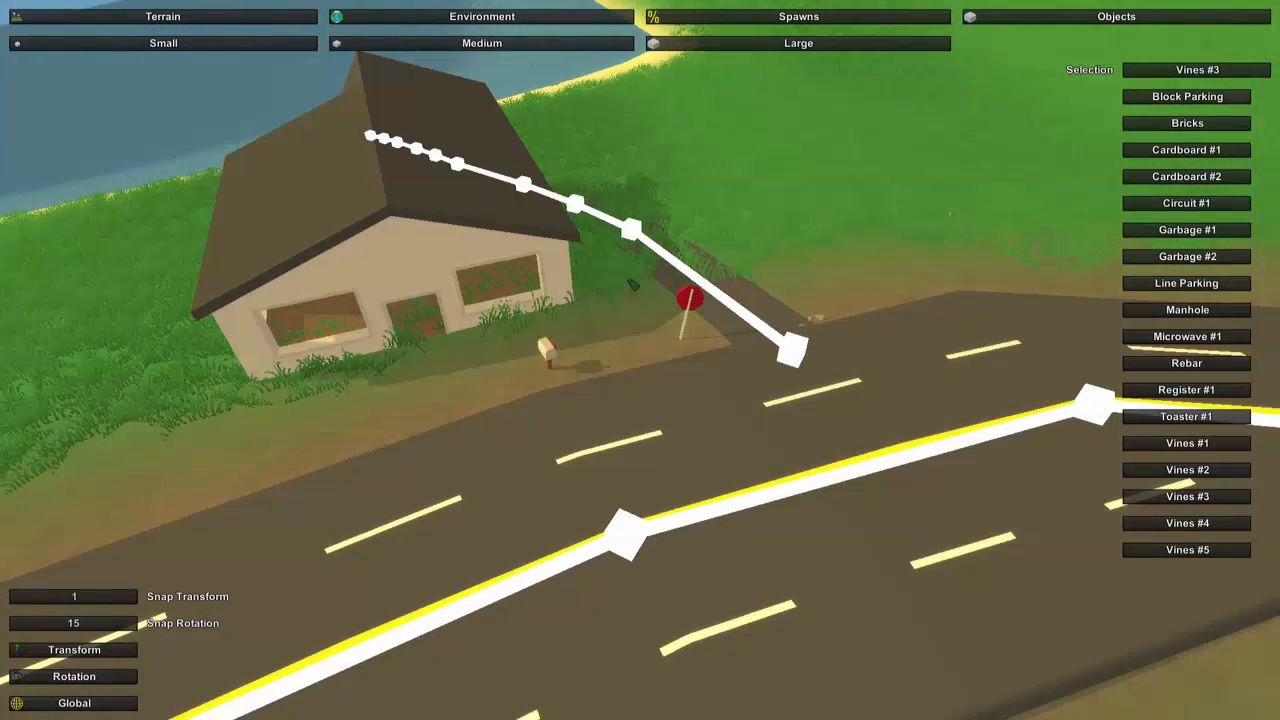
right_click_drag(640, 360, 536, 284)
key("d")
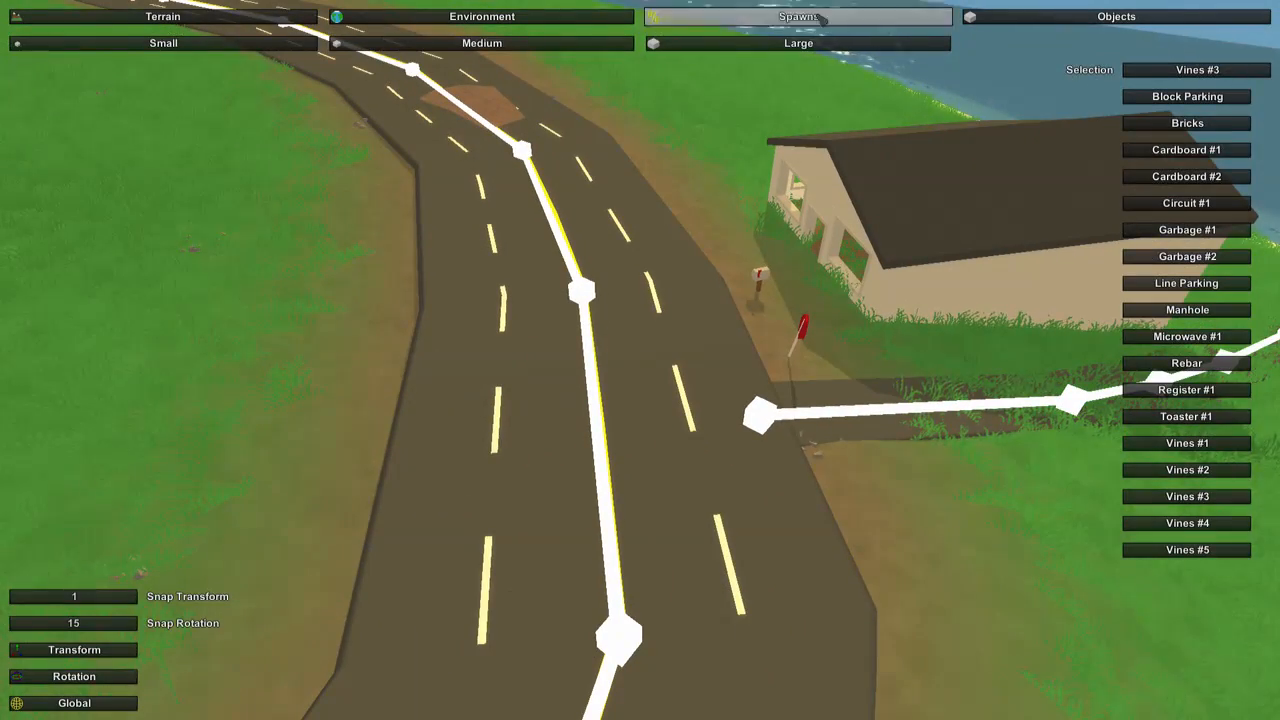
Place a player spawn on the grass beside the highway across from the house, and change the angle for the next spawn.
left_click(799, 16)
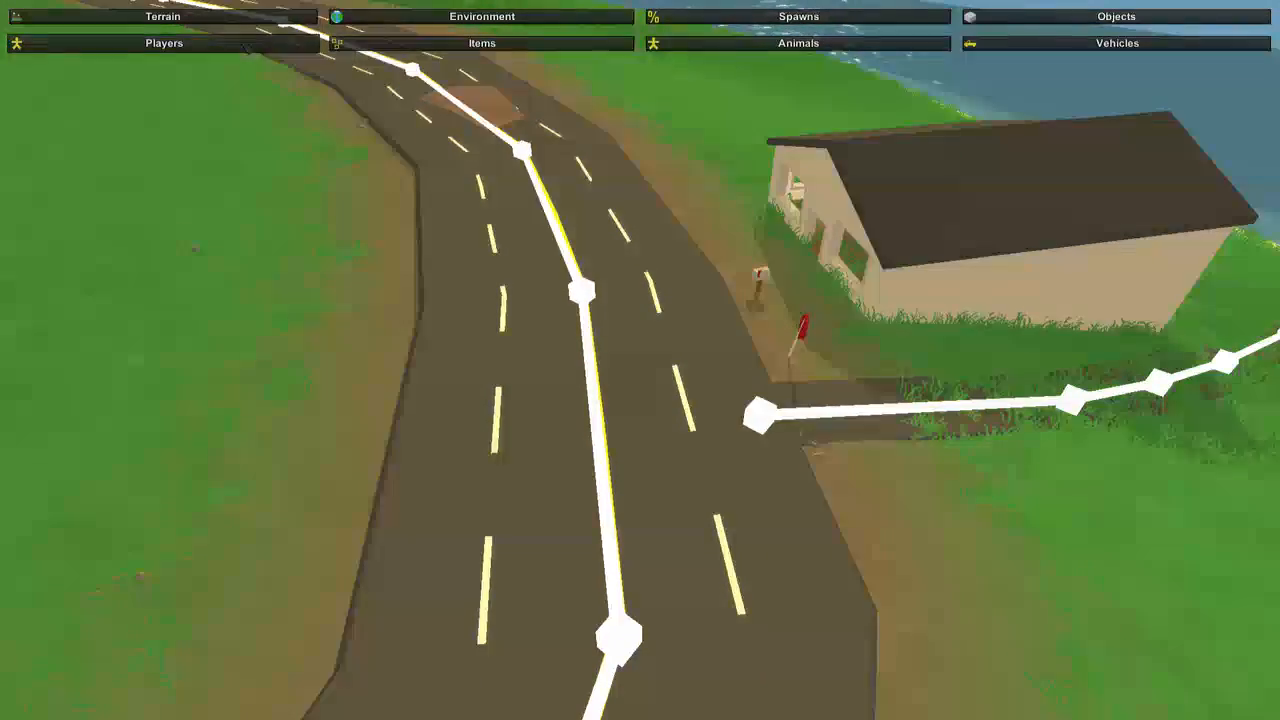
left_click(208, 44)
mouse_move(490, 237)
right_mouse_down()
mouse_move(790, 310)
mouse_move(875, 205)
mouse_move(775, 212)
mouse_move(1075, 240)
mouse_move(1070, 195)
mouse_move(1020, 195)
mouse_move(1150, 215)
right_mouse_up()
key("a")
key("w")
key("a")
key("s")
key("w")
key("s")
key("a")
right_click_drag(640, 360, 975, 370)
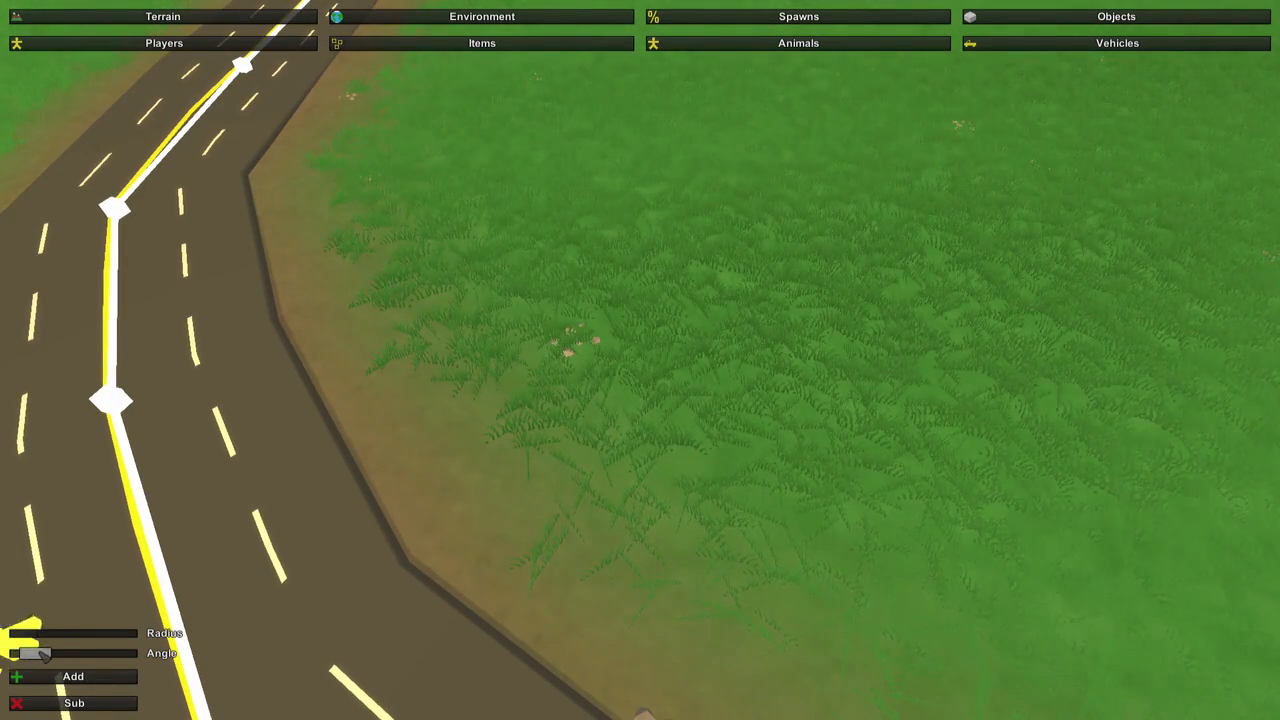
left_click_drag(44, 655, 66, 656)
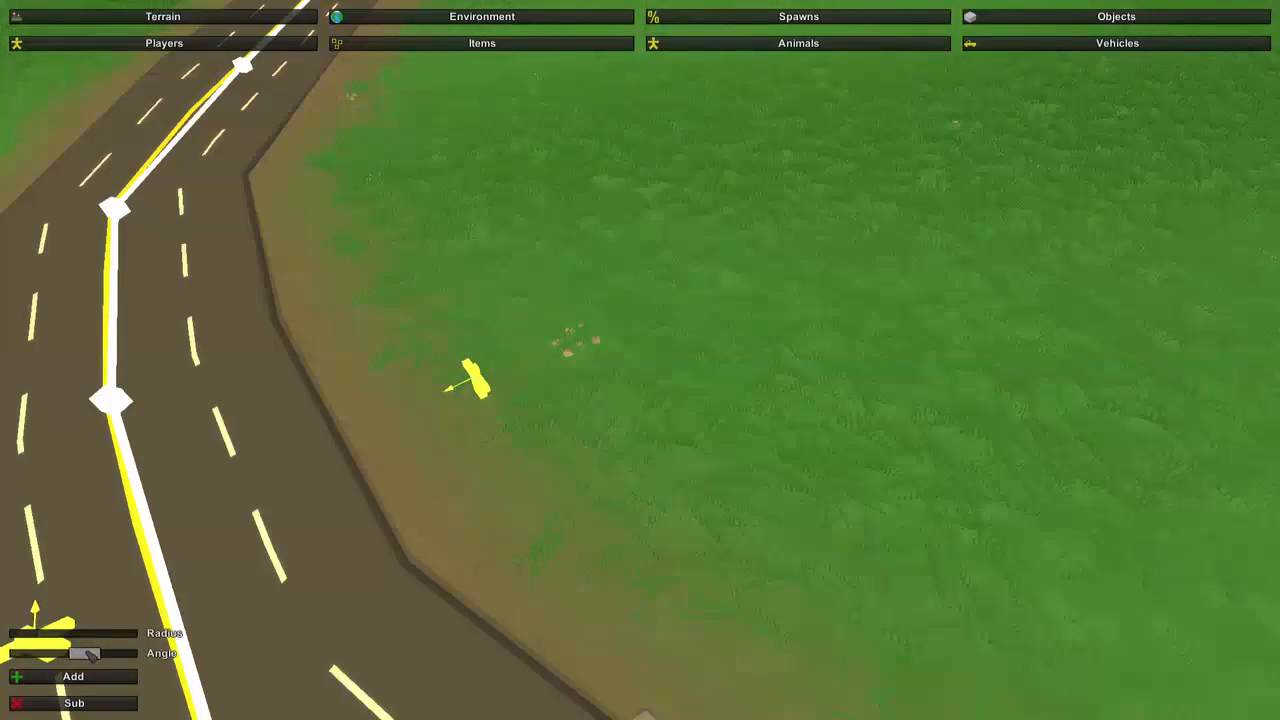
Place two more player spawns, one next to the first and one across the highway on the house's side.
right_click_drag(374, 471, 669, 364)
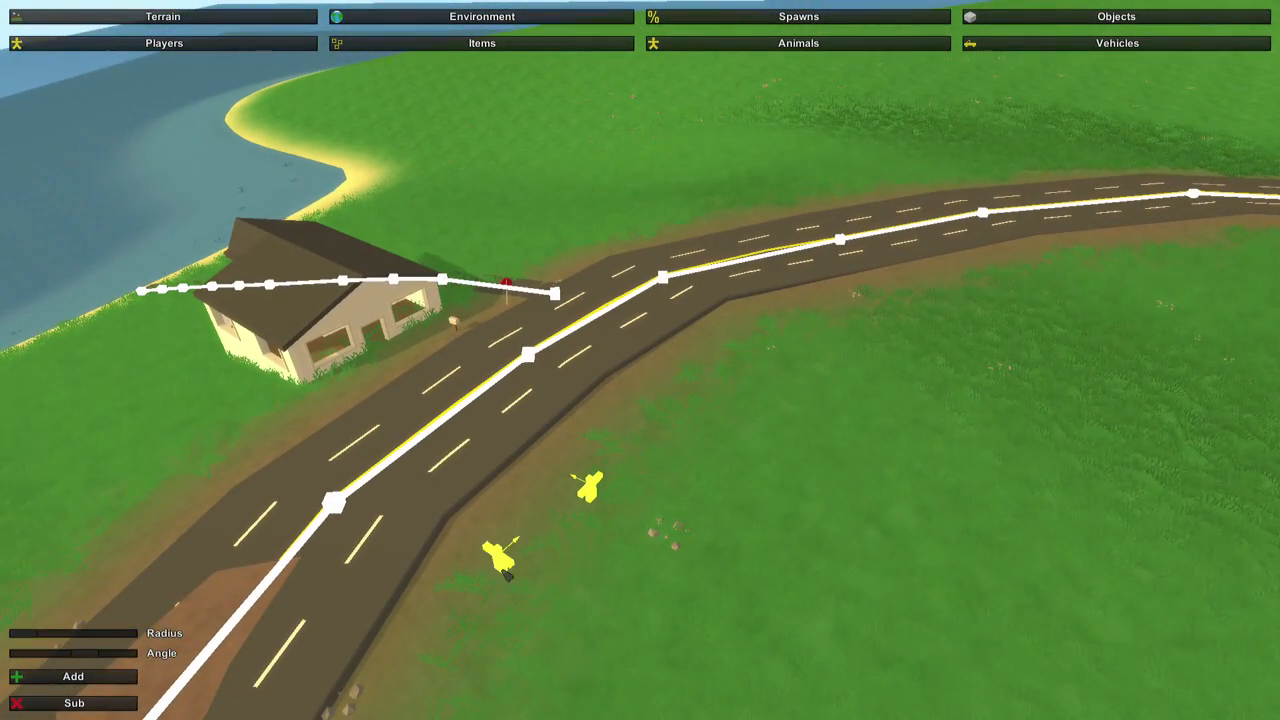
left_click(478, 568)
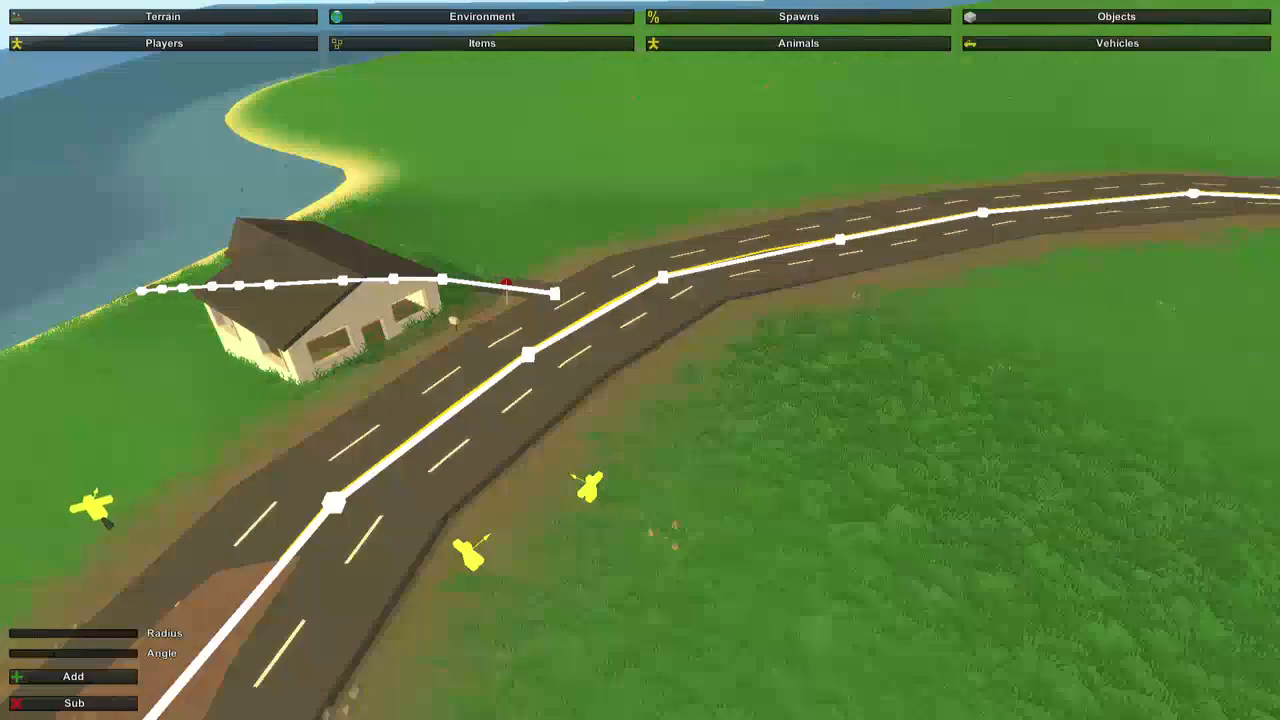
left_click(140, 549)
mouse_move(470, 485)
right_mouse_down()
mouse_move(640, 360)
mouse_move(686, 356)
right_mouse_up()
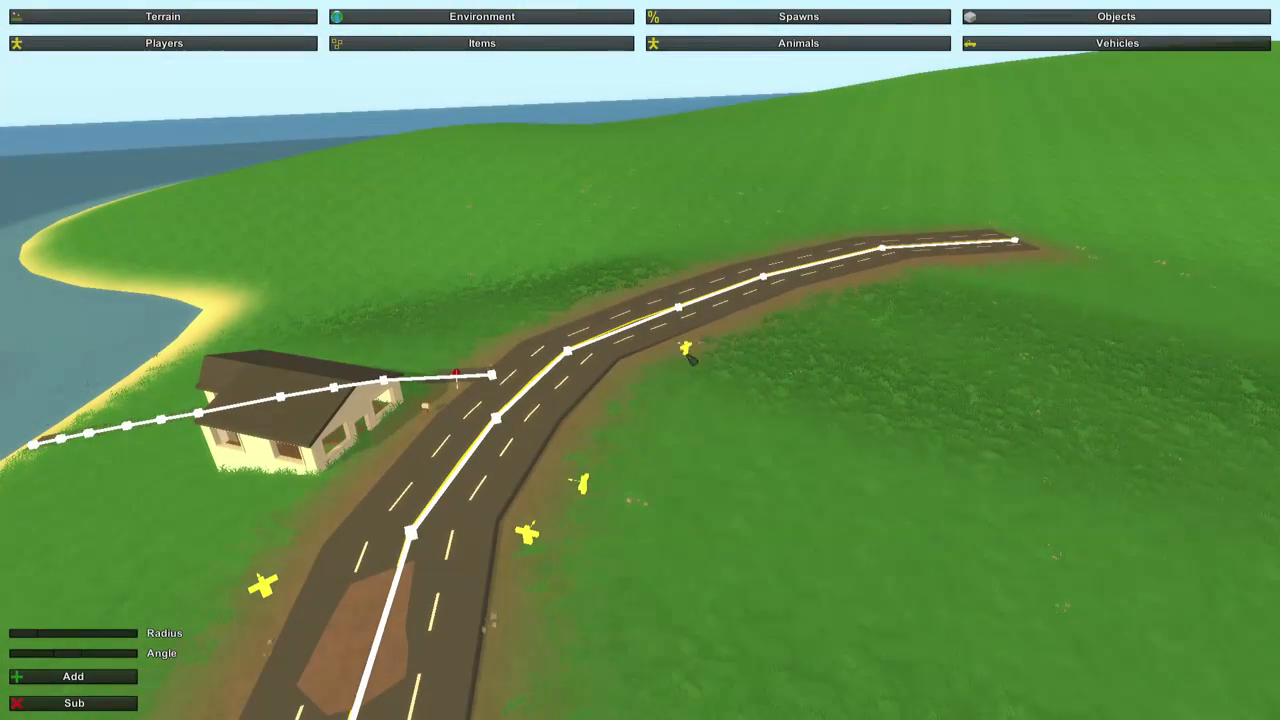
key("w")
right_click_drag(766, 337, 640, 360)
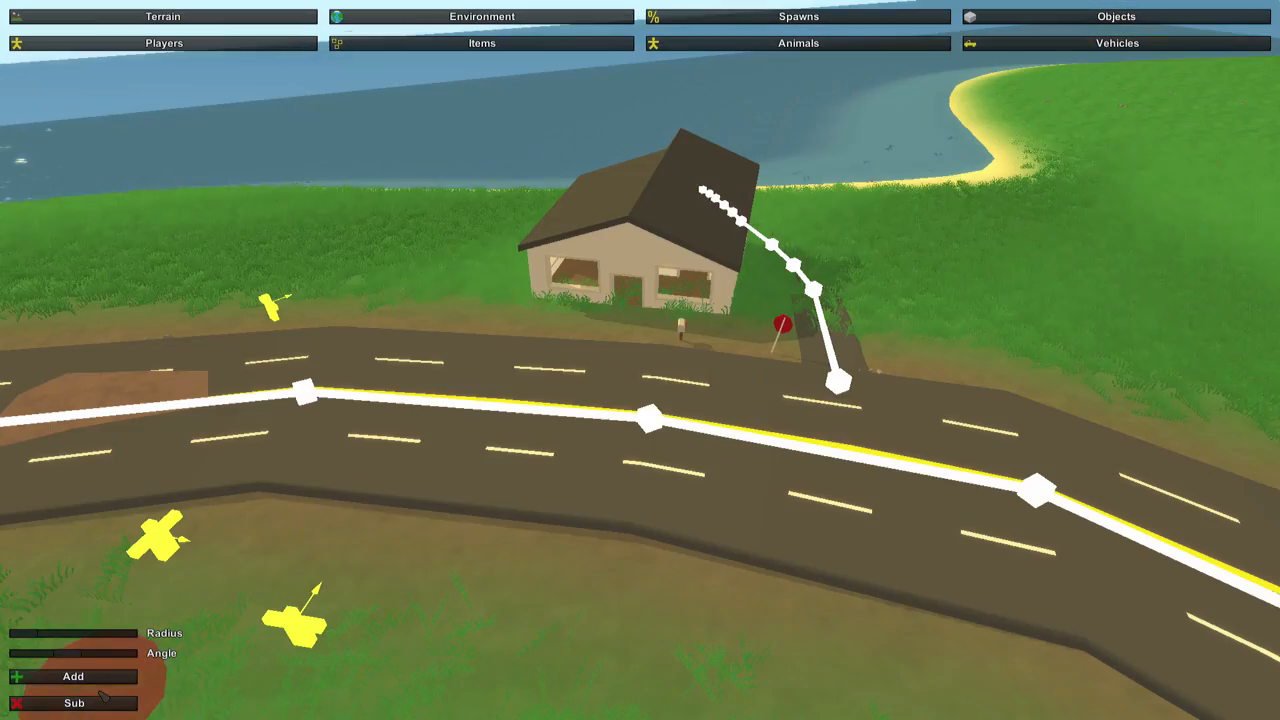
right_click_drag(412, 628, 640, 360)
key("w")
key("s")
Create an item spawn table named House.
left_click(560, 44)
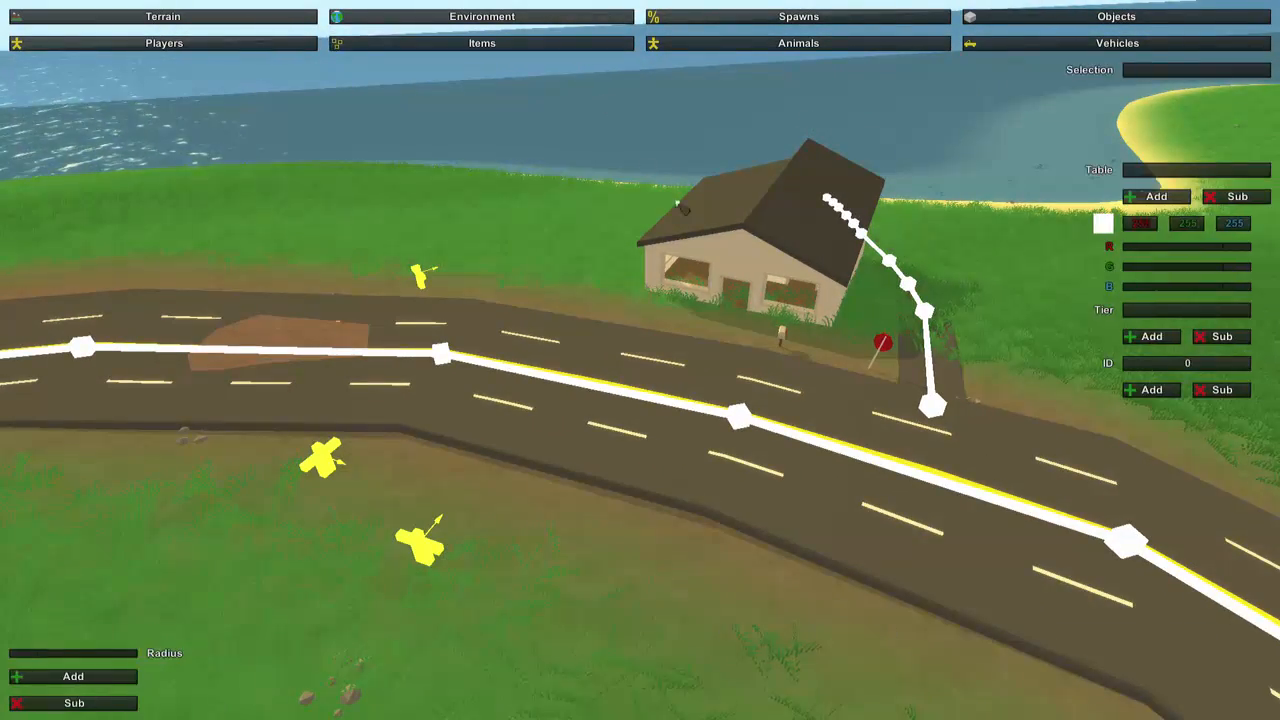
key("w")
right_click_drag(677, 203, 640, 360)
key("s")
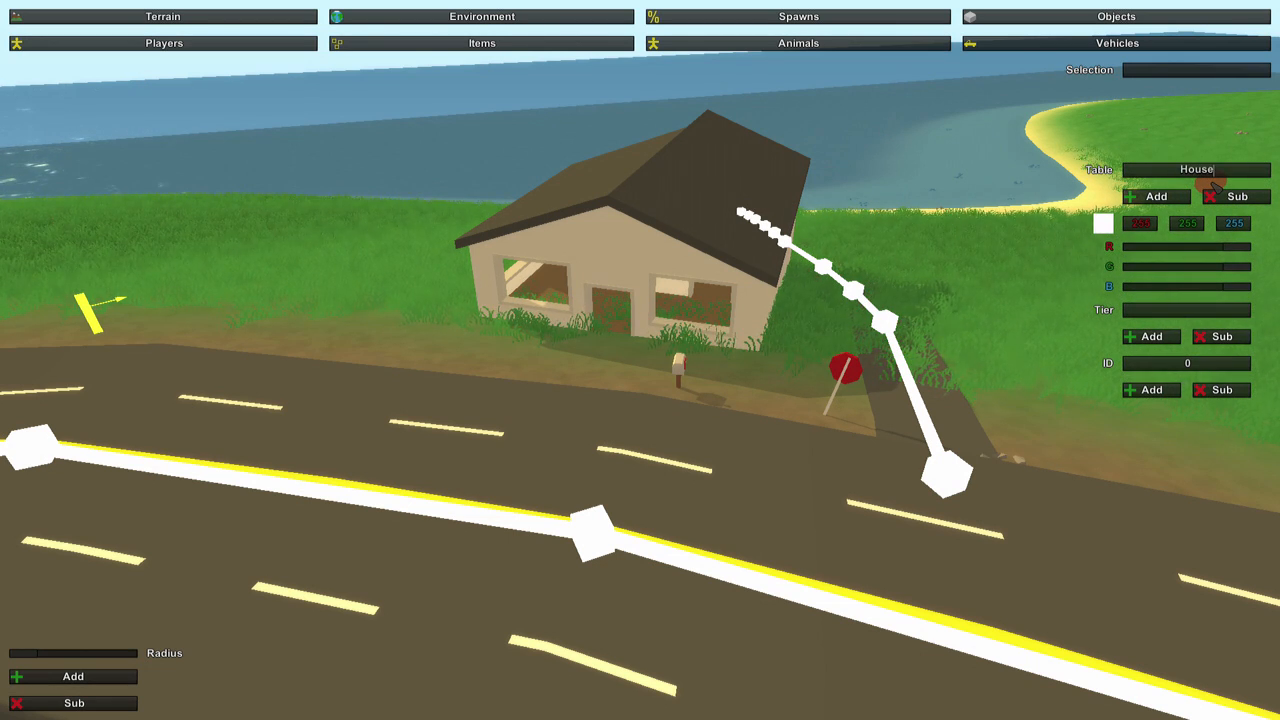
left_click(1156, 196)
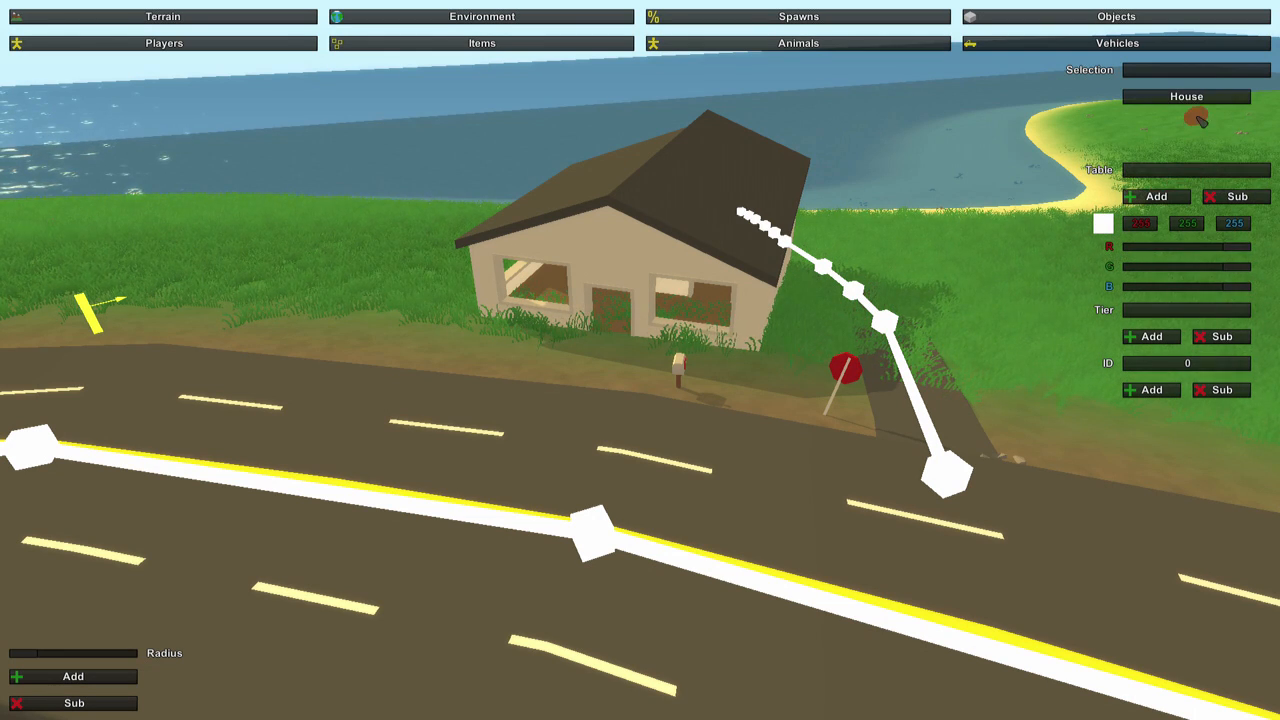
Add the tiers Rare, Uncommon and Common to the House item table.
left_click(1188, 97)
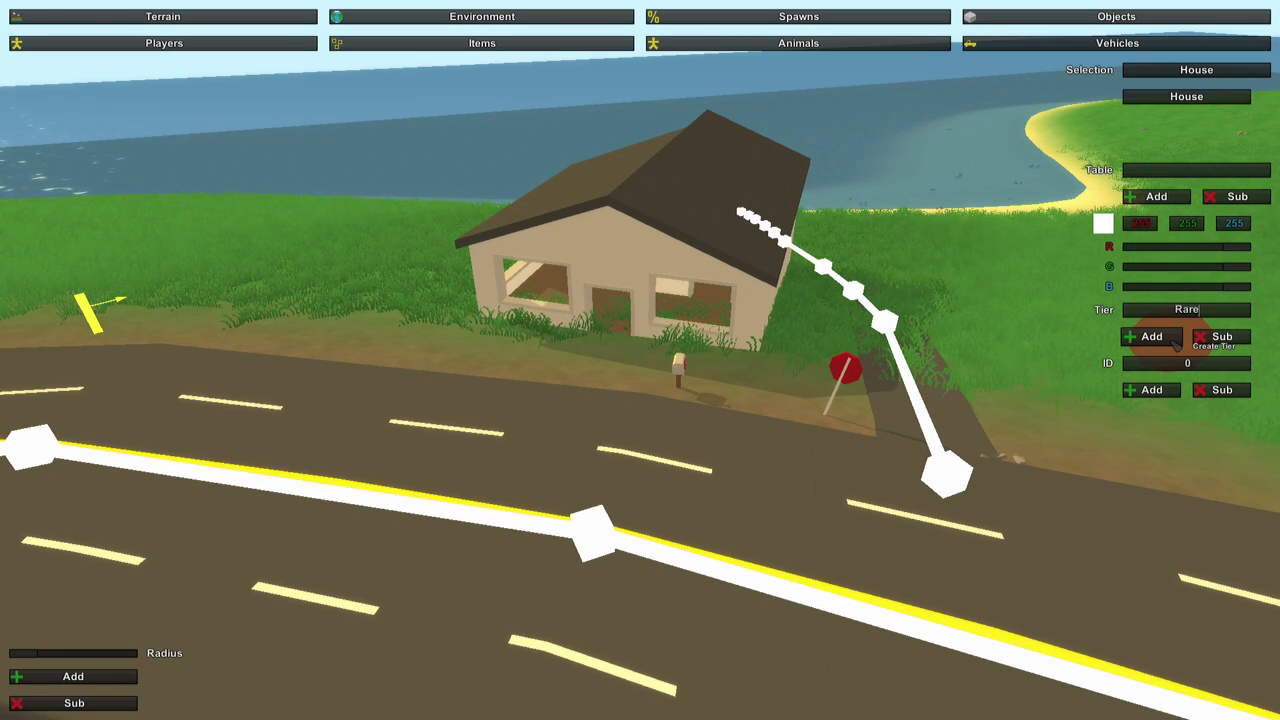
left_click(1177, 340)
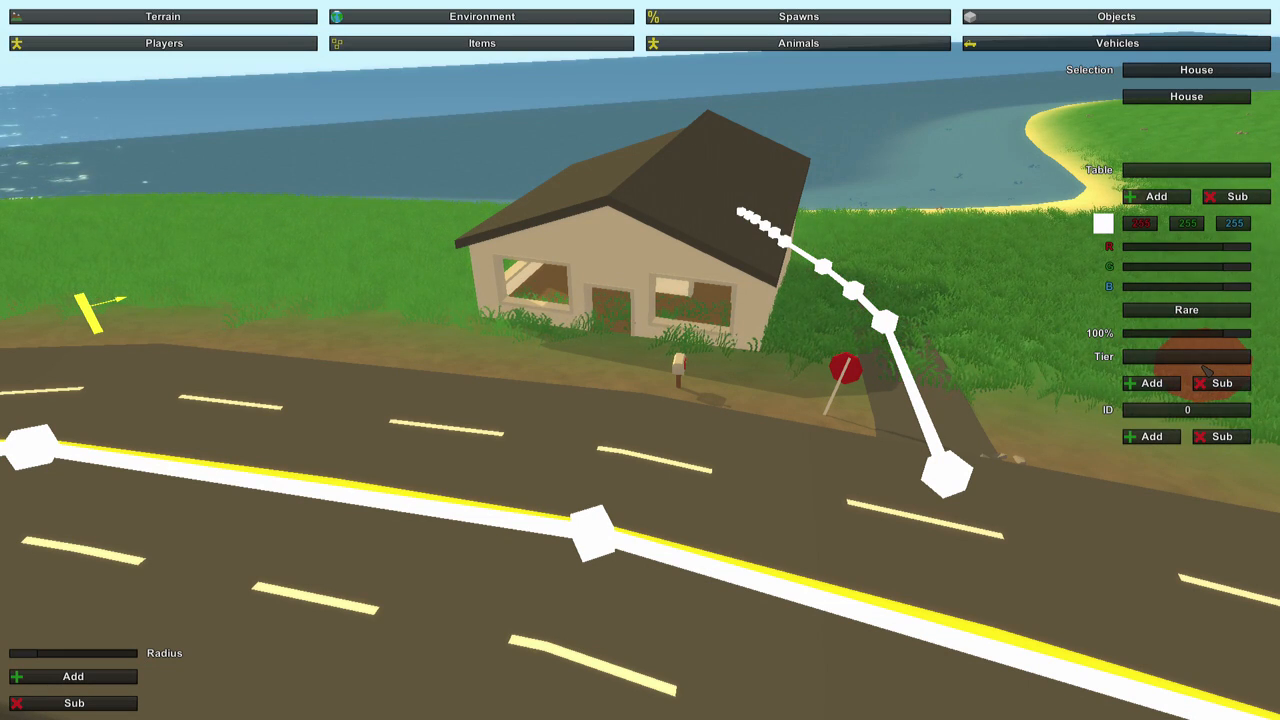
left_click(1150, 383)
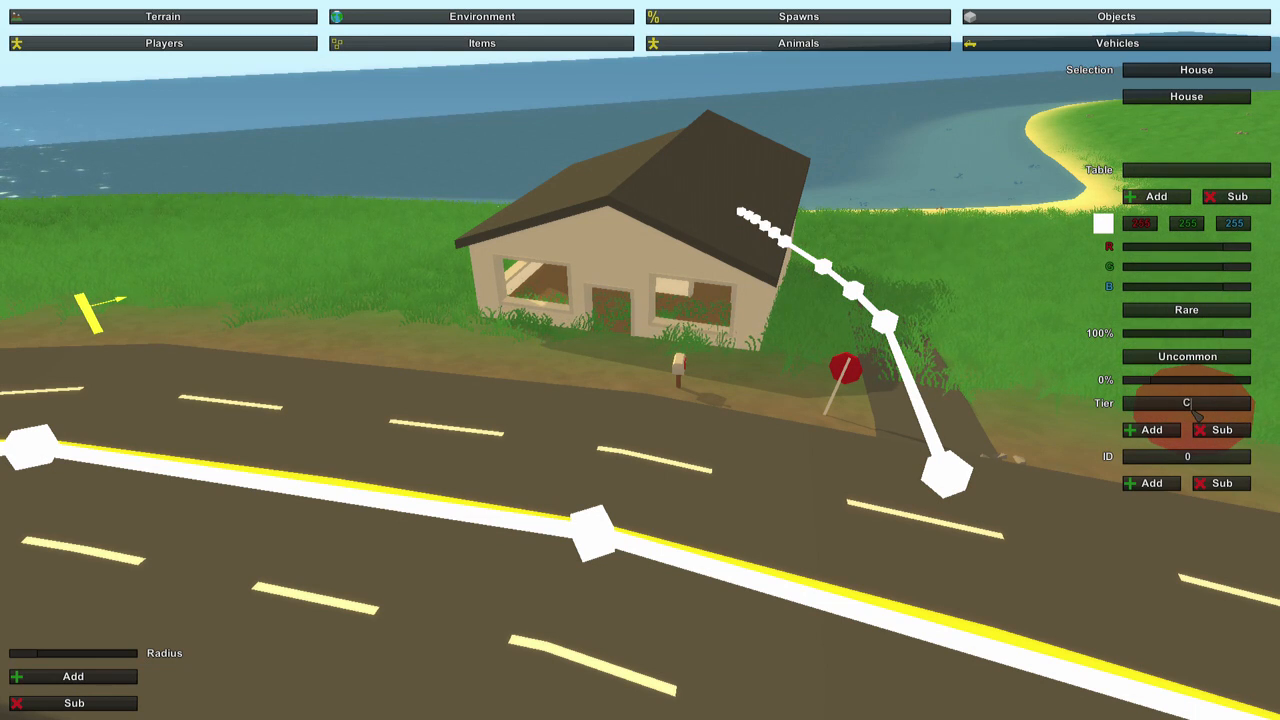
left_click(1148, 430)
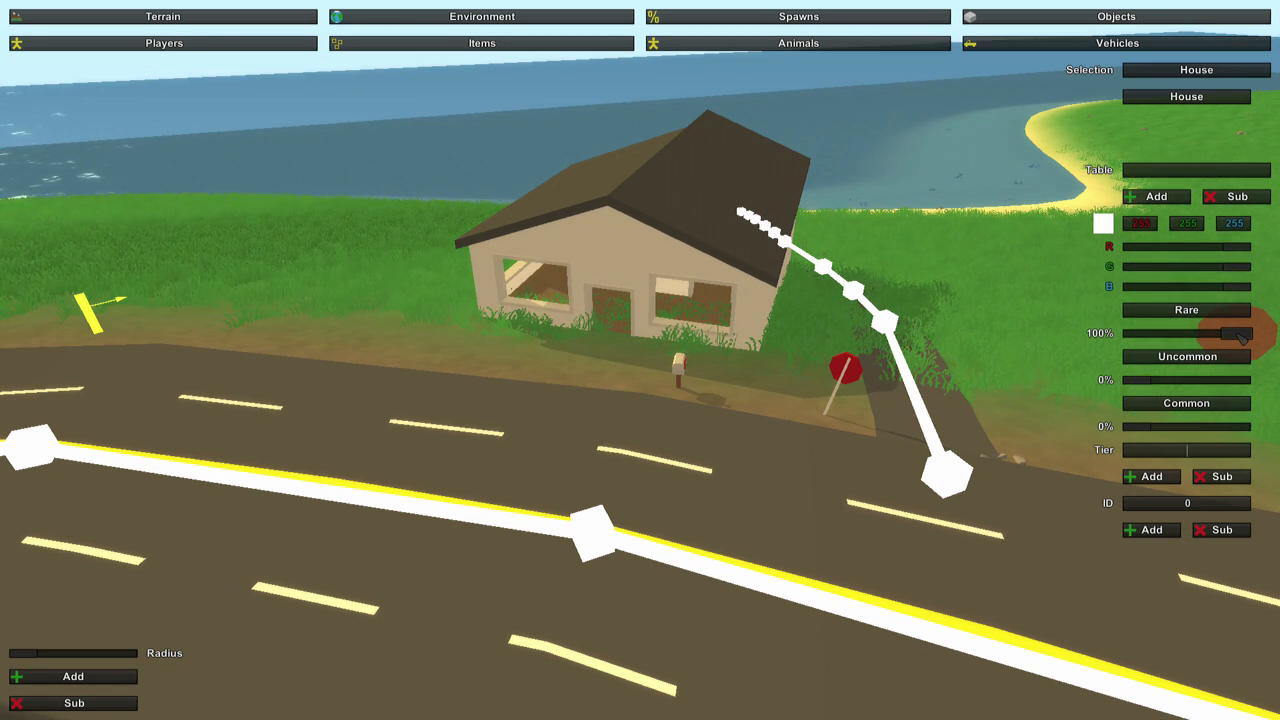
Set the House table's tier chances to 2% Rare, 27% Uncommon and 71% Common.
left_click_drag(1208, 337, 1138, 338)
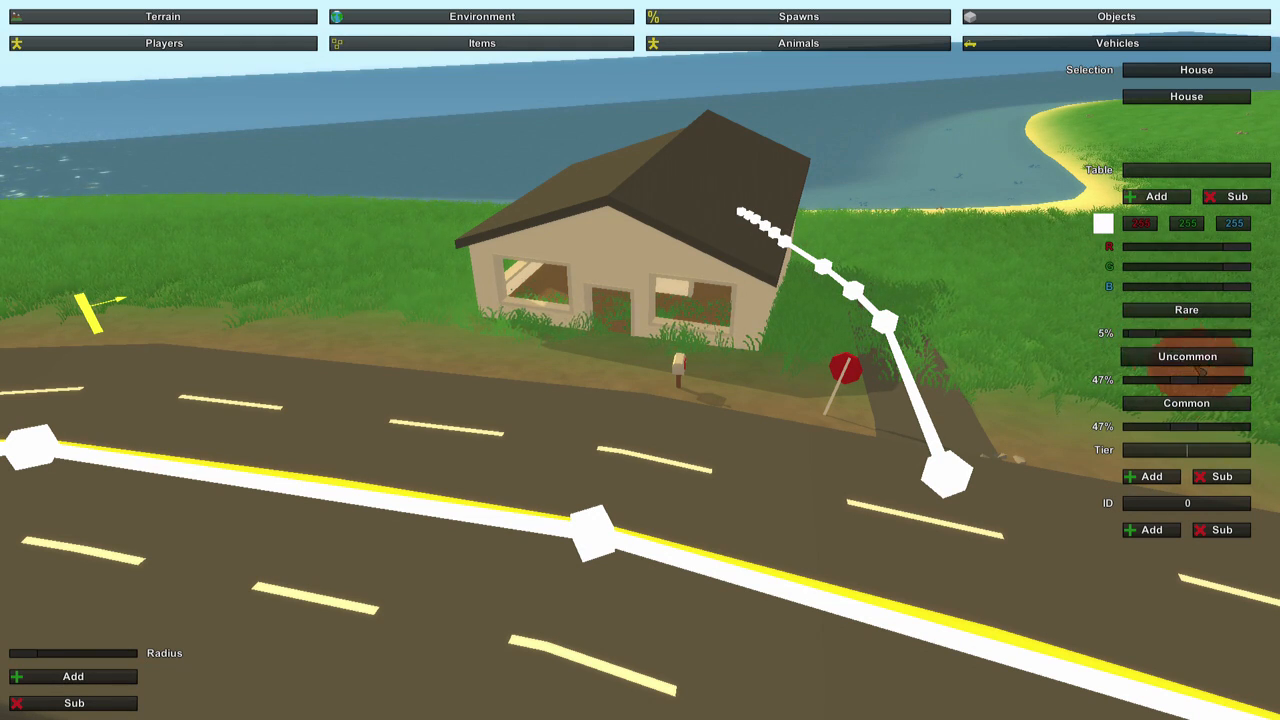
left_click_drag(1191, 382, 1170, 379)
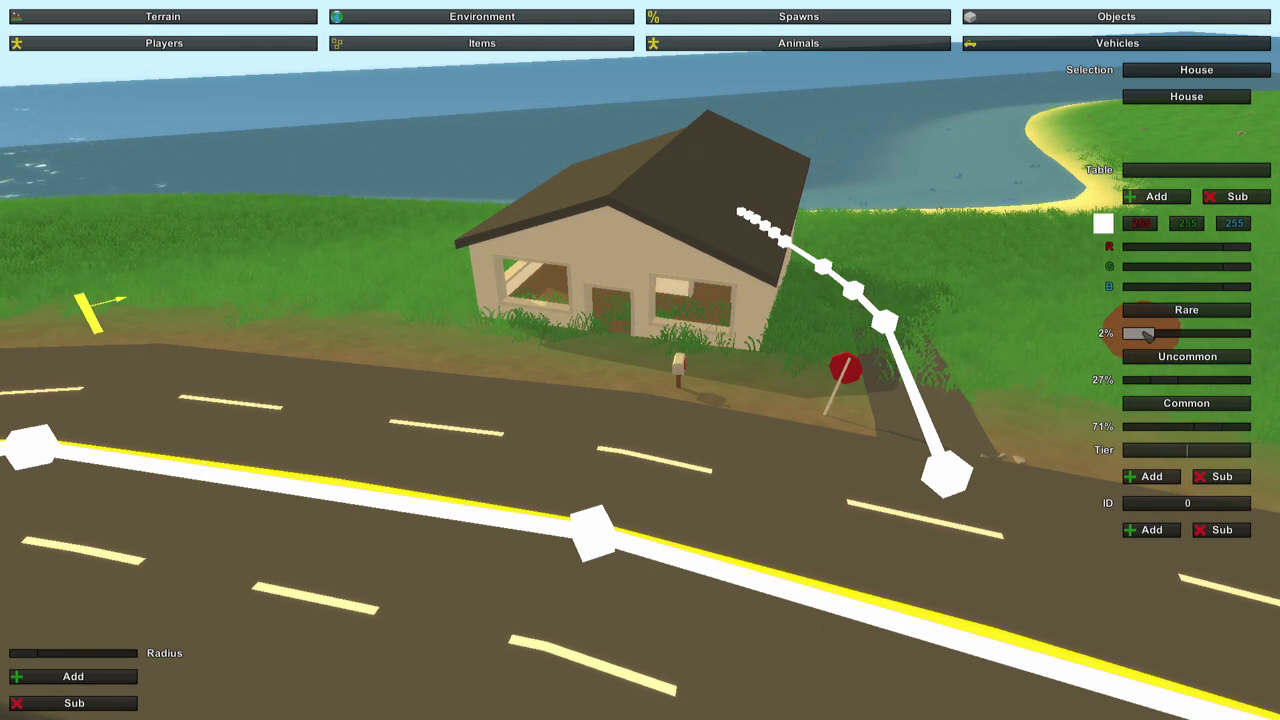
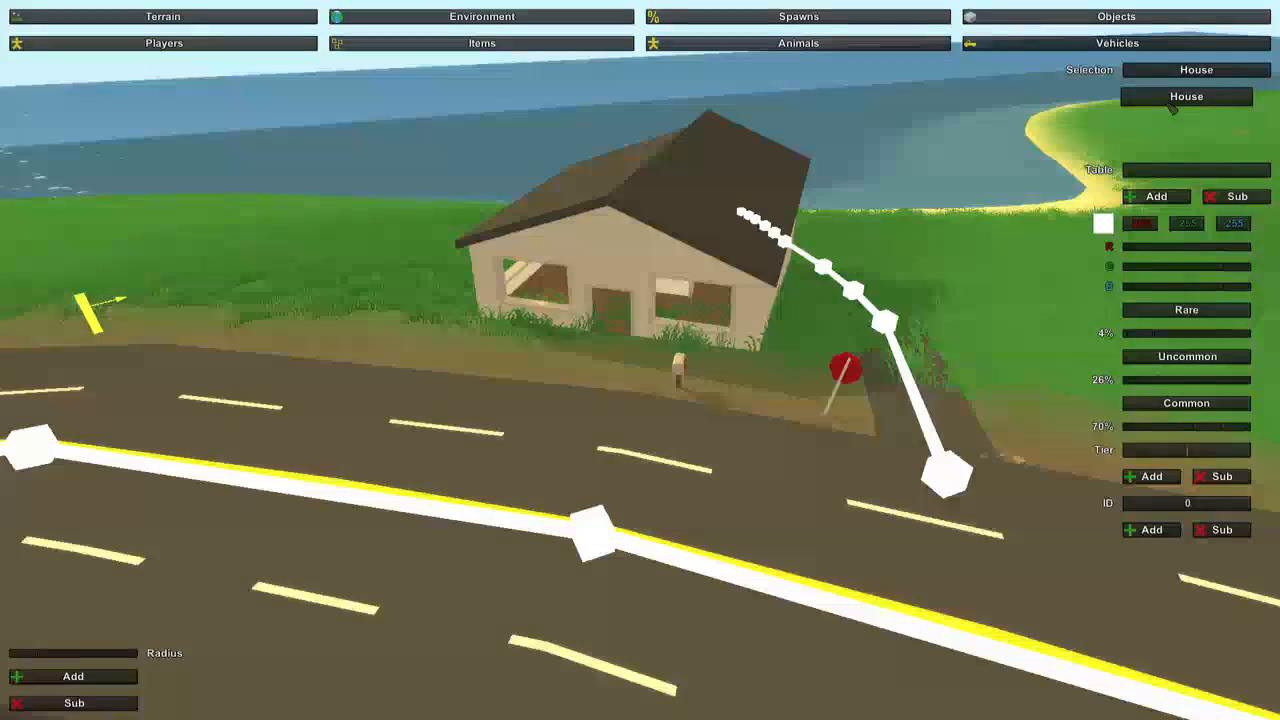
Place House item spawns inside the house, two on the table and one on the stove.
key("w")
right_click_drag(880, 237, 890, 265)
key("w")
key("s")
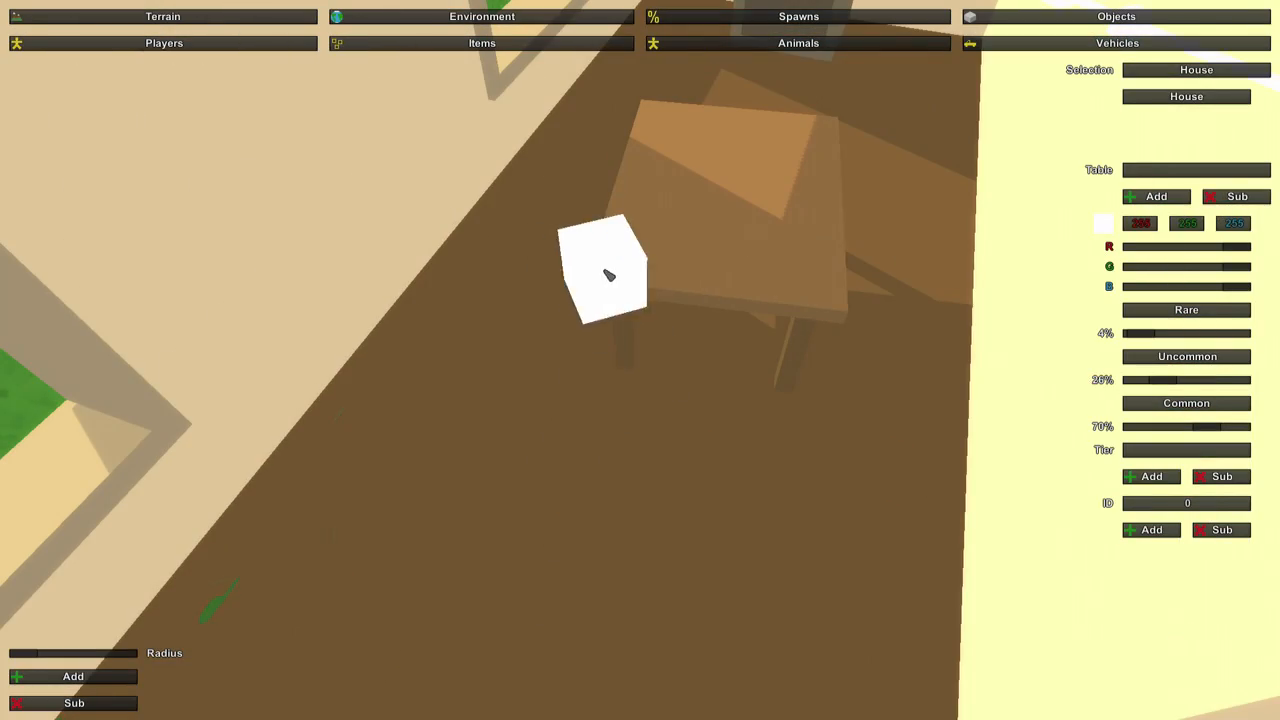
left_click(661, 222)
left_click(810, 236)
right_click_drag(822, 215, 832, 125)
key("w")
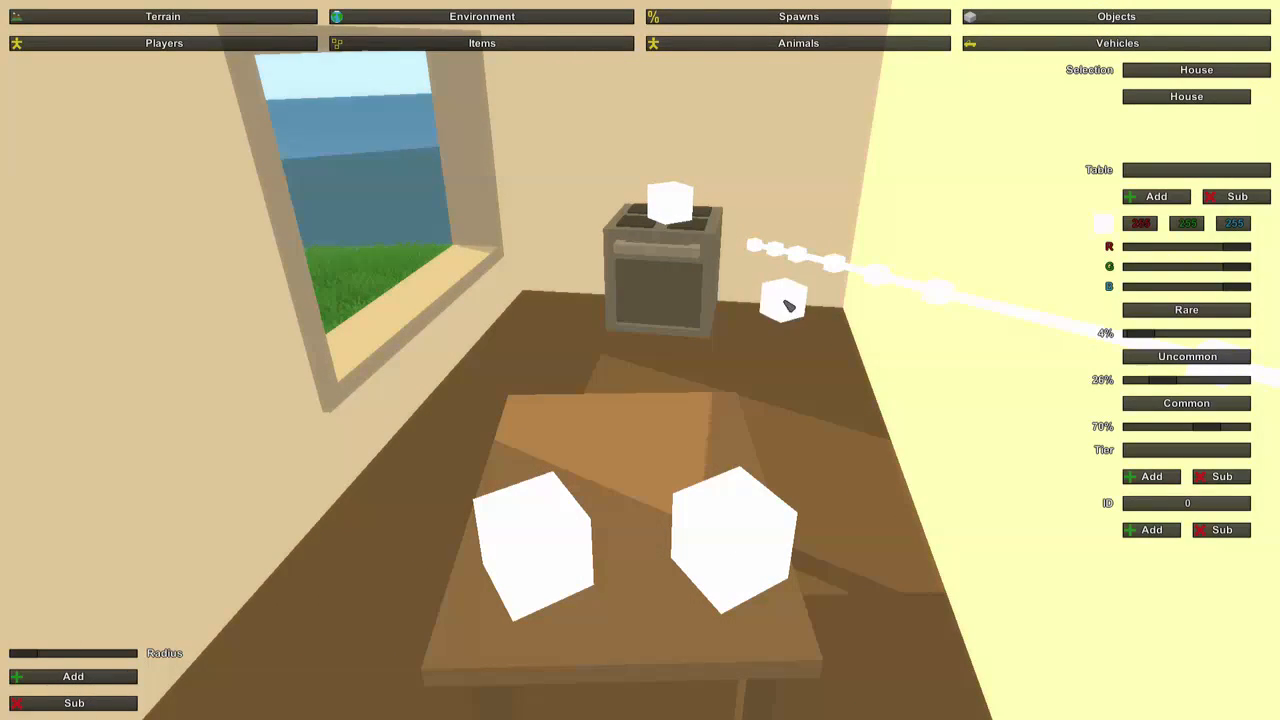
Place House item spawns outside, beside the mailbox and the stop sign, and two at the house's front corner.
right_click_drag(965, 403, 640, 360)
key("s")
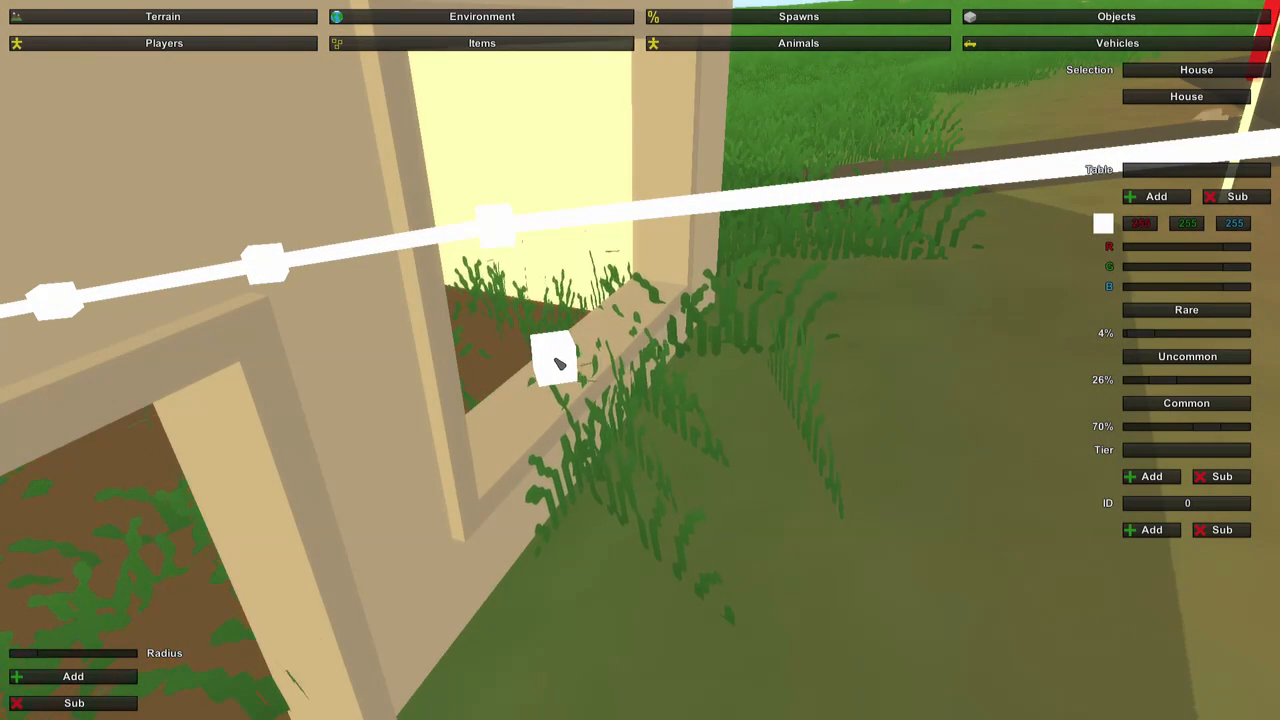
mouse_move(558, 363)
right_mouse_down()
mouse_move(657, 360)
mouse_move(637, 262)
right_mouse_up()
key("s")
left_click(482, 367)
left_click(659, 342)
left_click(425, 436)
right_click_drag(425, 436, 240, 470)
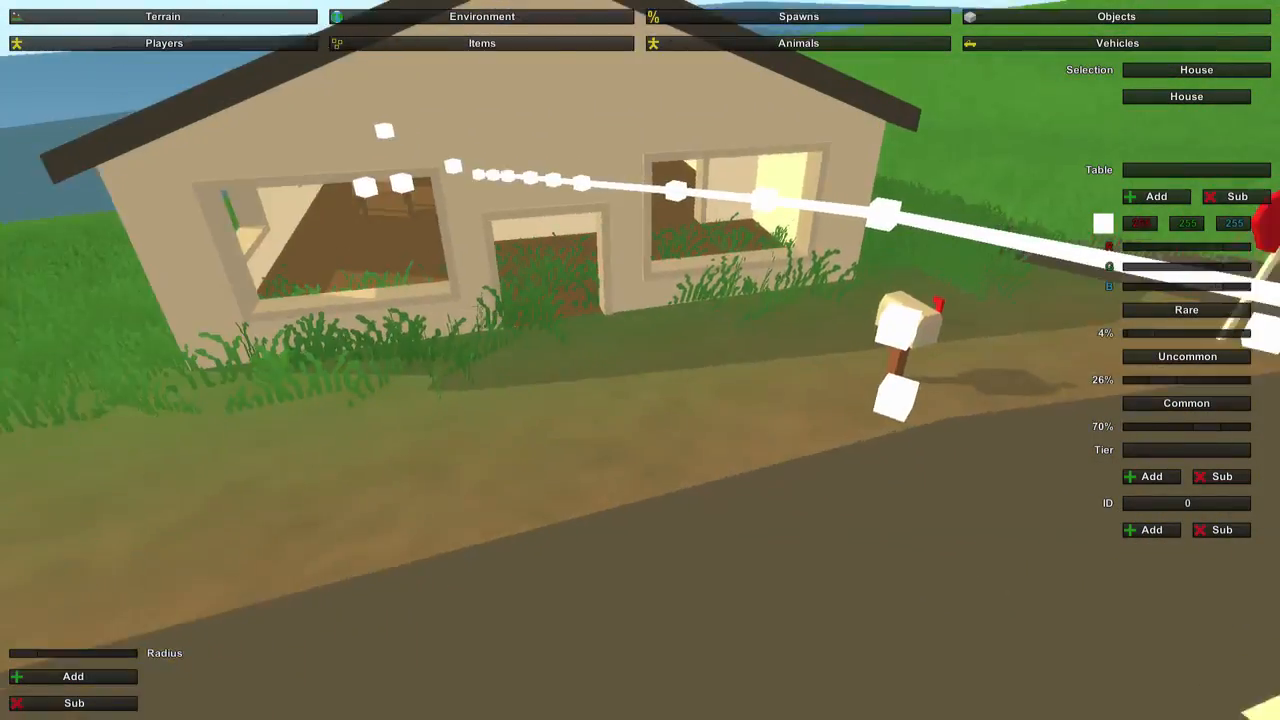
right_click_drag(640, 360, 521, 374)
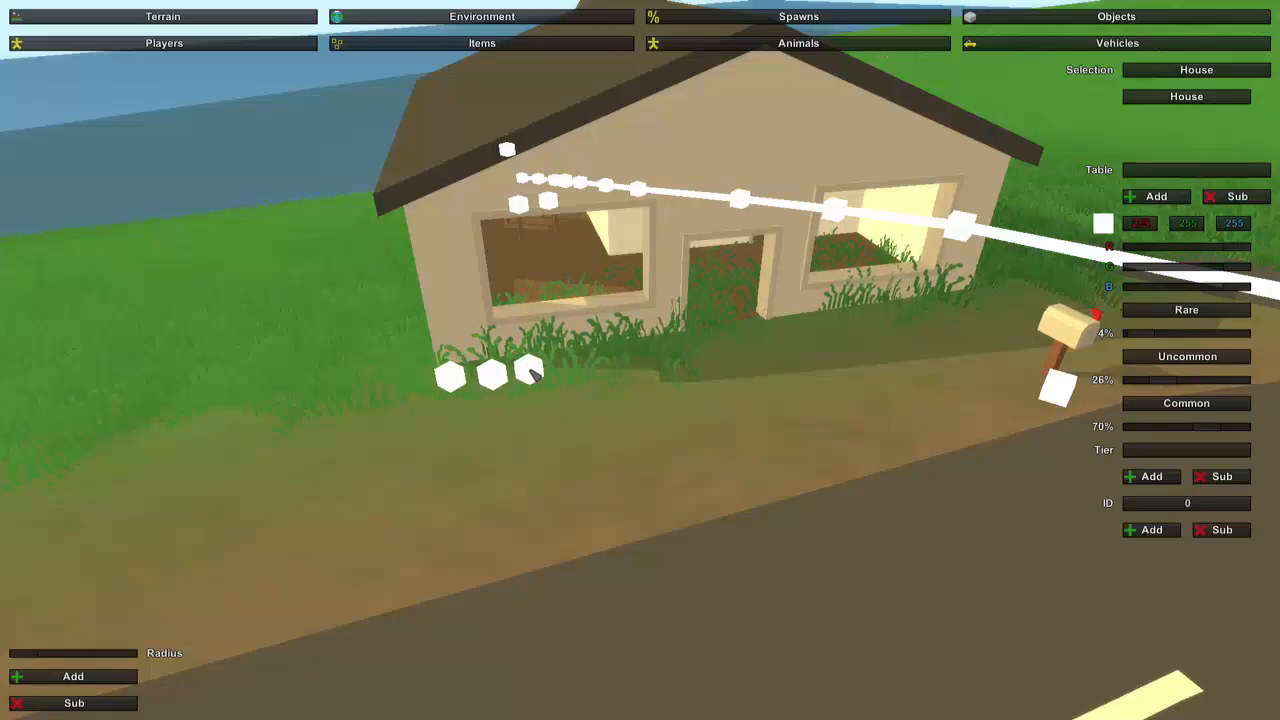
Place three more House item spawns on the floor of the house's other rooms.
key("w")
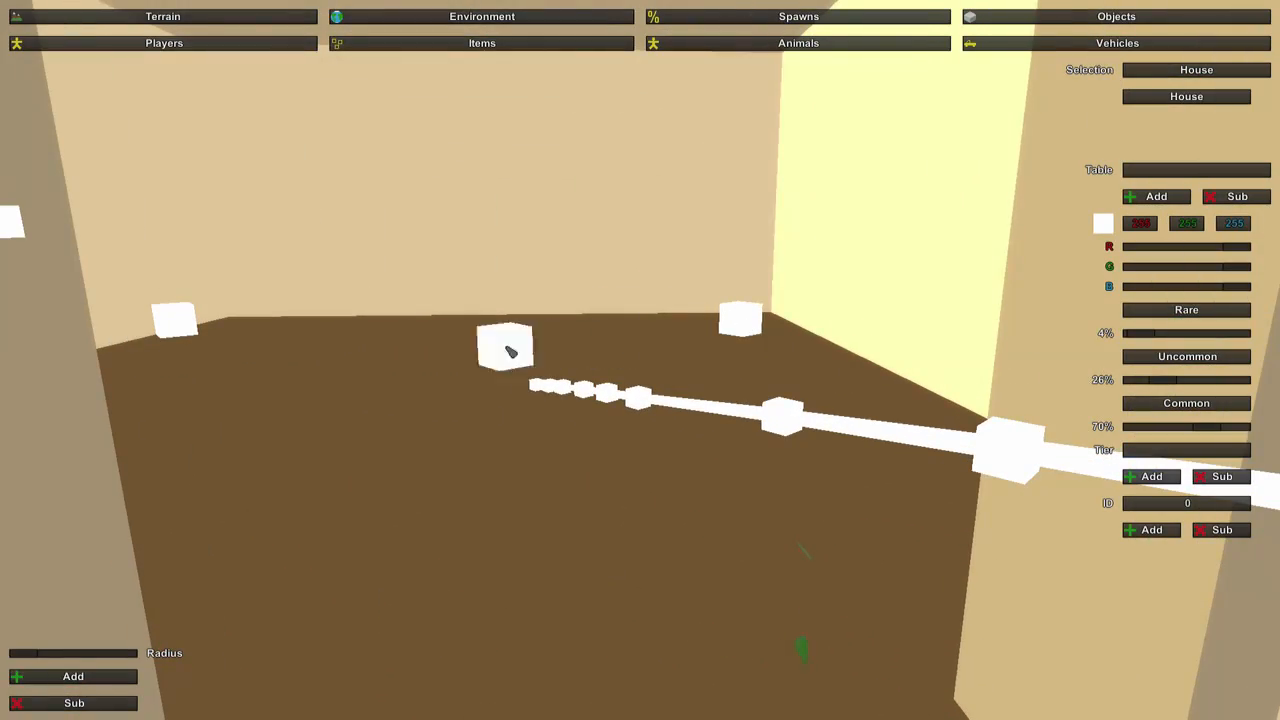
left_click(305, 324)
key("s")
mouse_move(372, 378)
right_mouse_down()
mouse_move(348, 455)
mouse_move(425, 467)
mouse_move(410, 490)
mouse_move(360, 490)
mouse_move(362, 458)
right_mouse_up()
key("a")
key("w")
key("s")
key("w")
key("s")
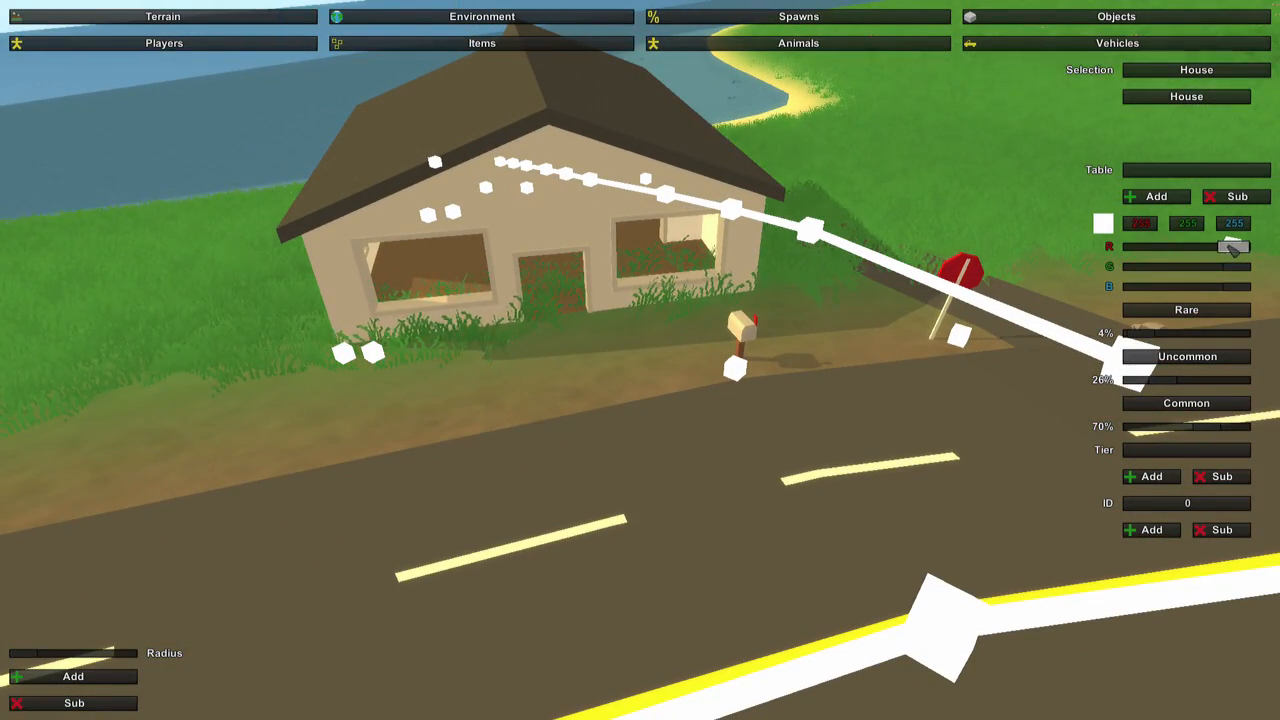
Colour the House item table red, with green at 15 and blue at 18.
left_click_drag(1237, 266, 1169, 266)
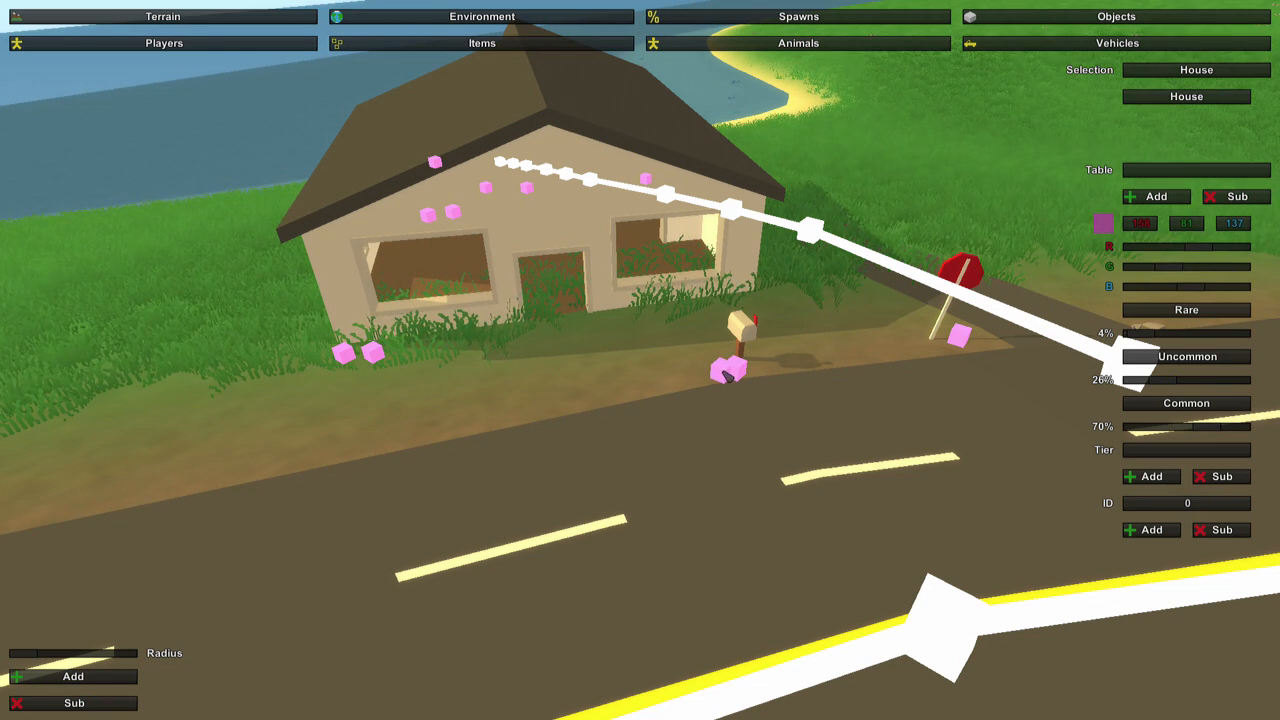
left_click_drag(1190, 288, 1156, 288)
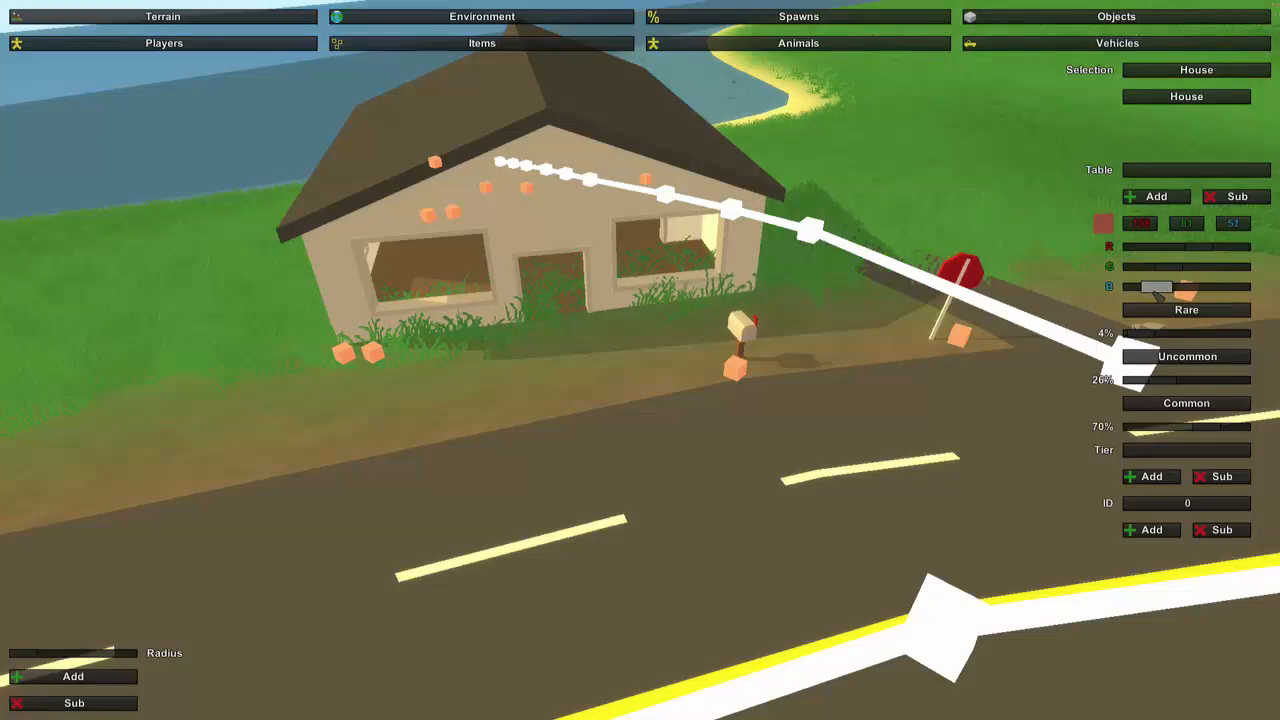
key("a")
right_click_drag(1156, 293, 1180, 270)
key("w")
key("s")
right_click_drag(640, 360, 510, 375)
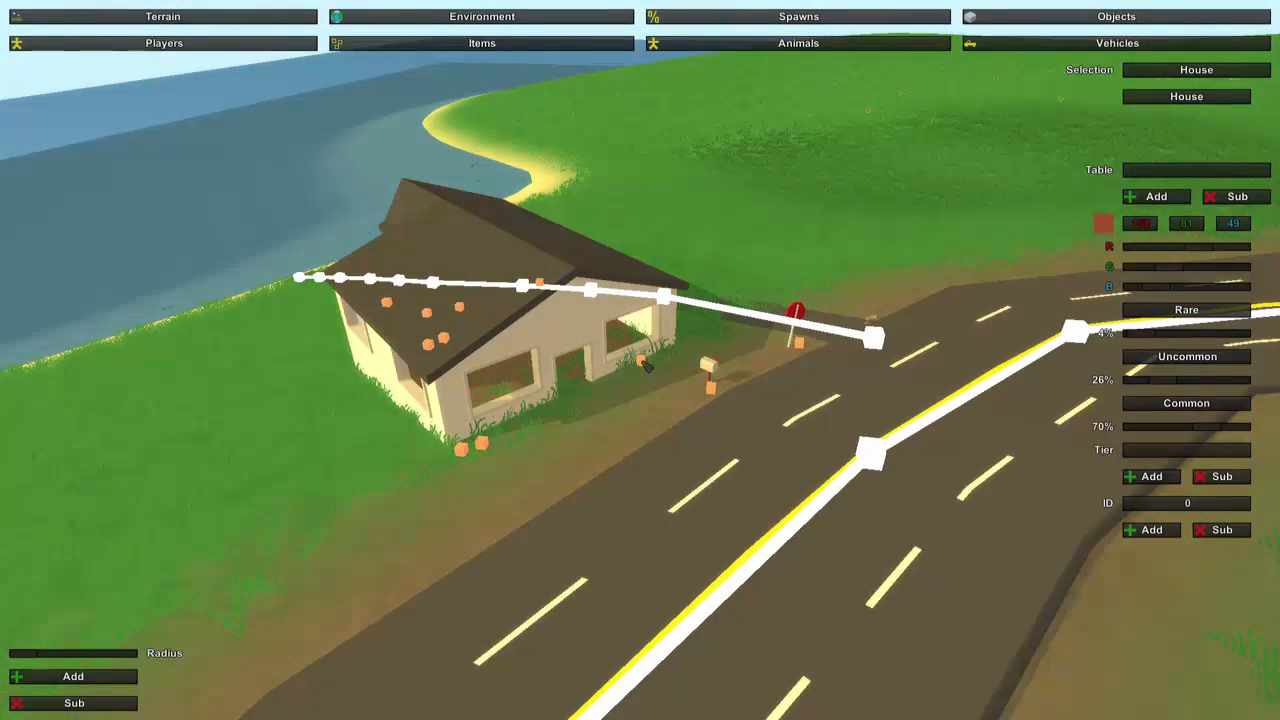
right_click_drag(645, 366, 650, 390)
key("w")
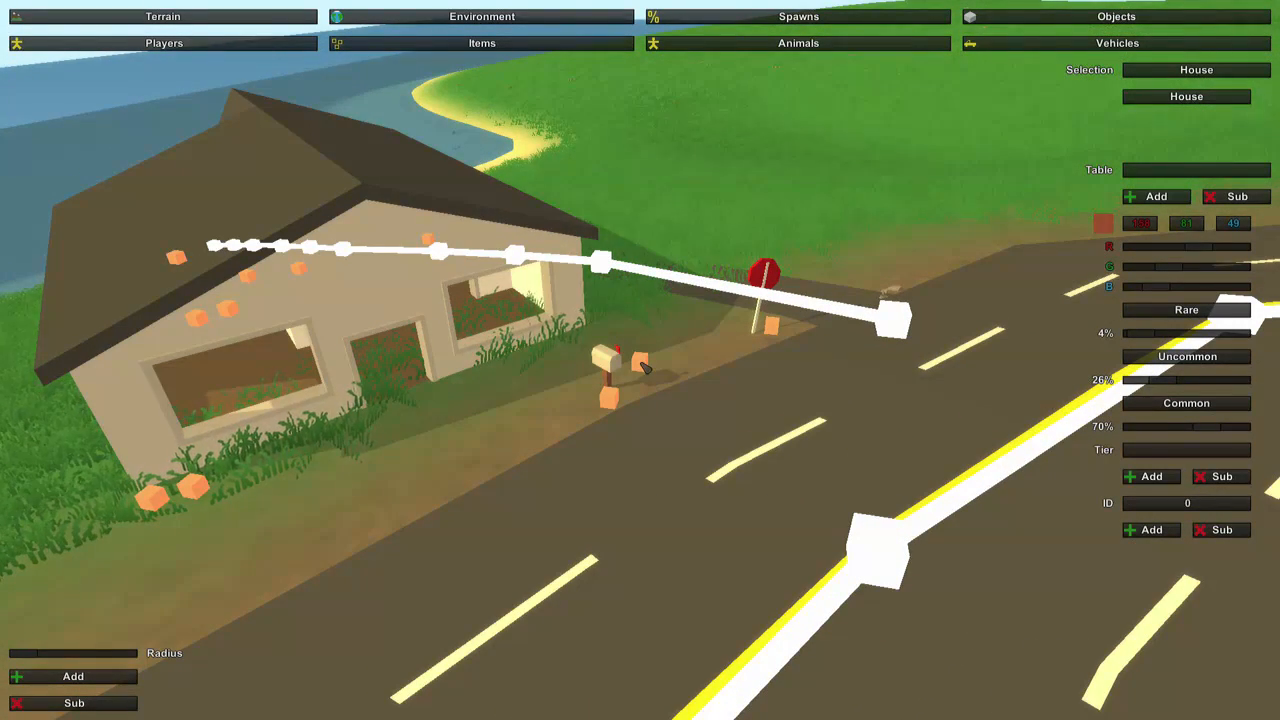
key("w")
right_click_drag(645, 367, 564, 356)
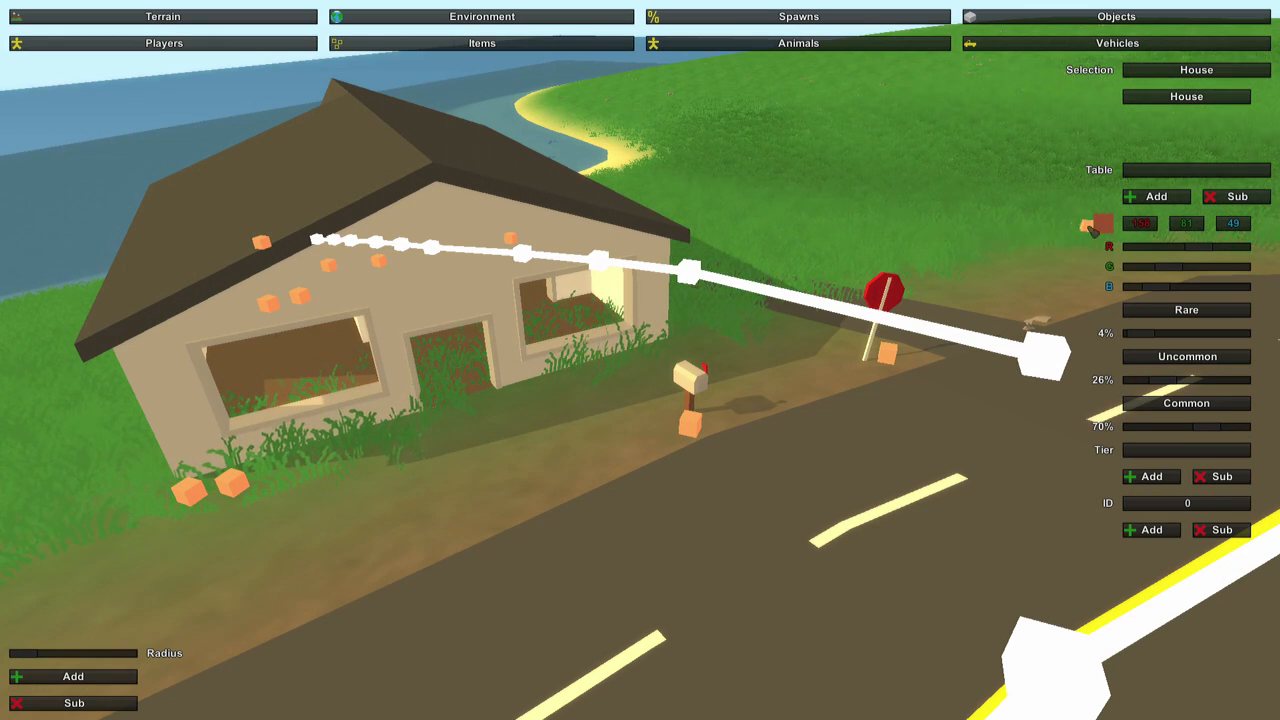
mouse_move(1150, 286)
left_mouse_down()
mouse_move(1124, 287)
mouse_move(1138, 268)
left_mouse_up()
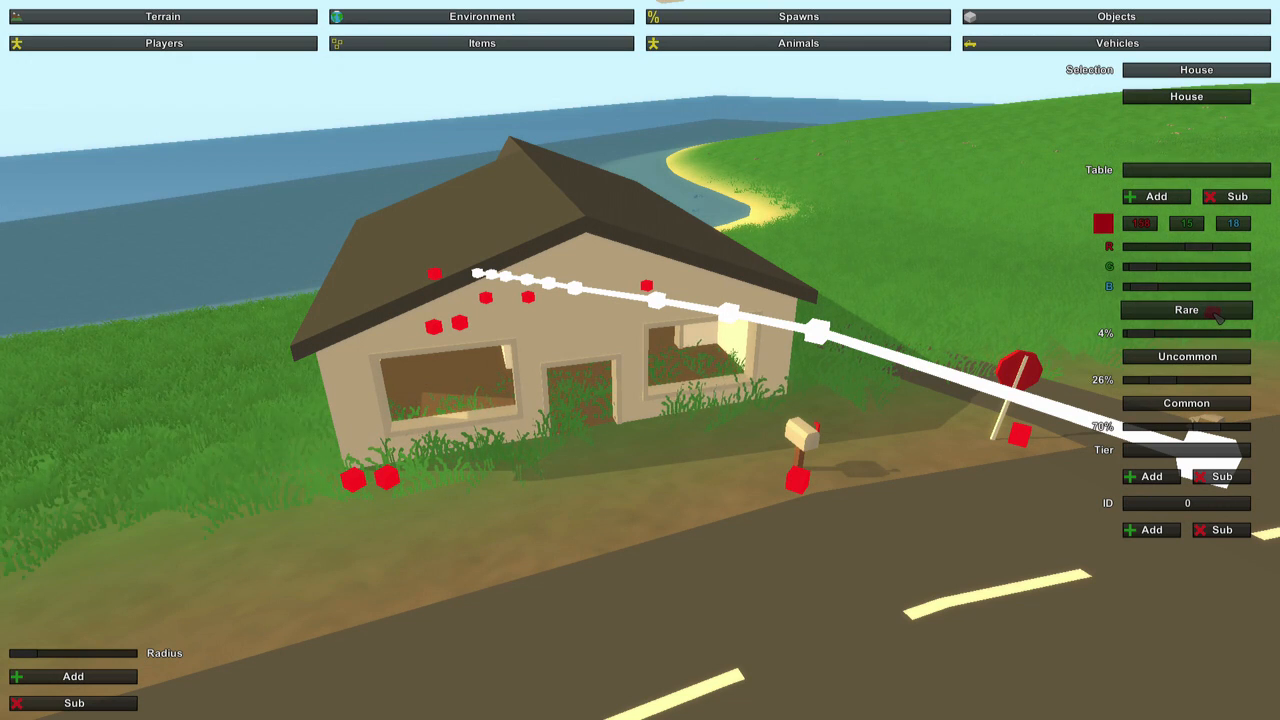
Add the AR32 and the 5.56x45mm Magazine (ID 6) to the House table's Rare tier.
left_click(1198, 498)
key("BackSpace")
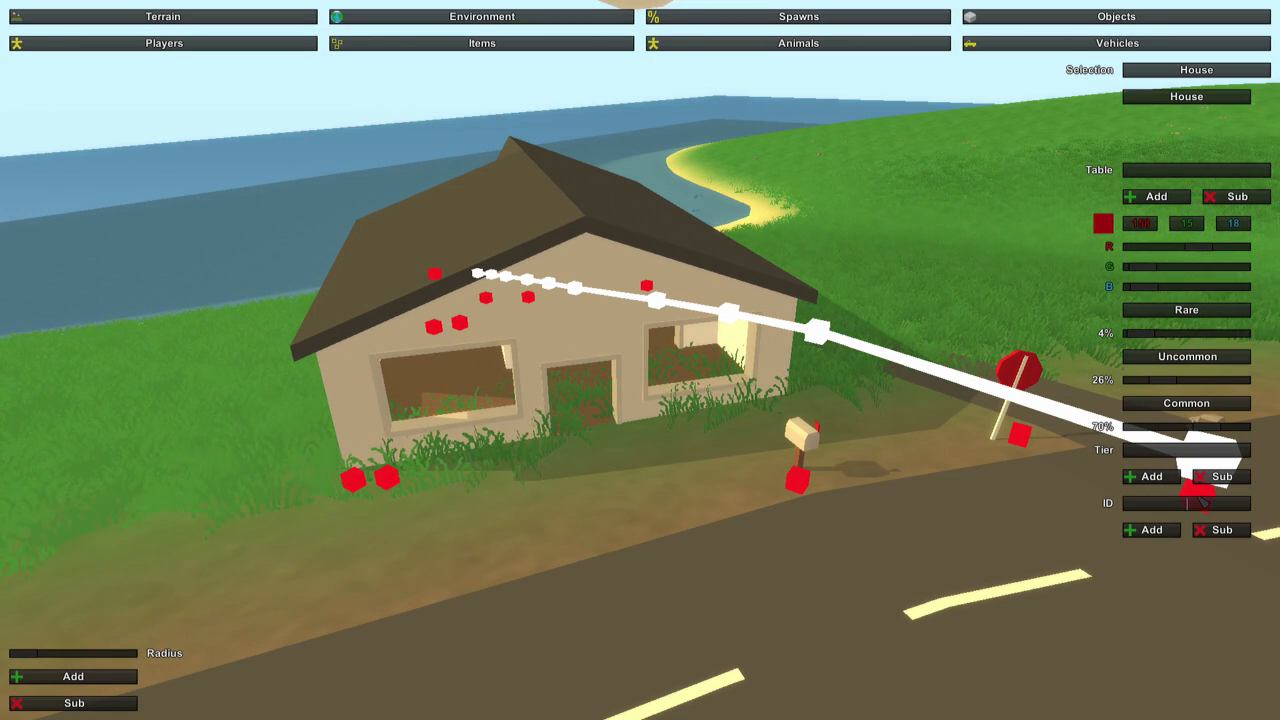
left_click(1152, 530)
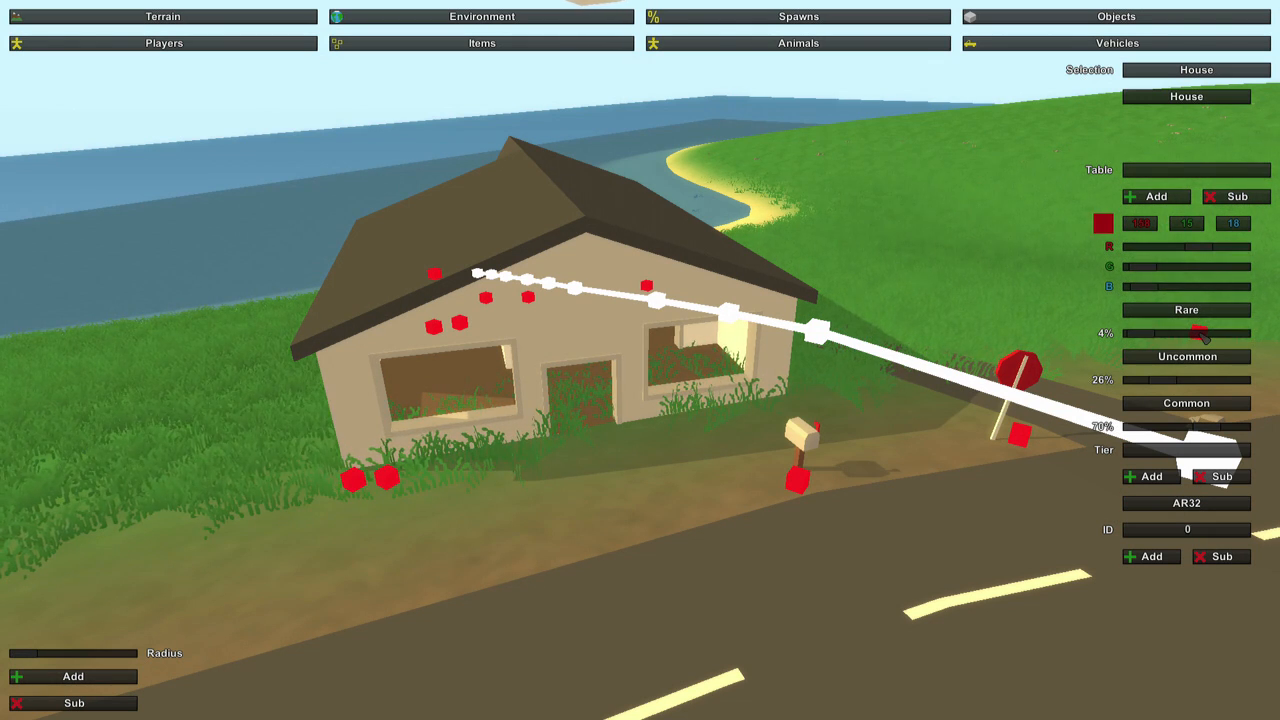
type("6")
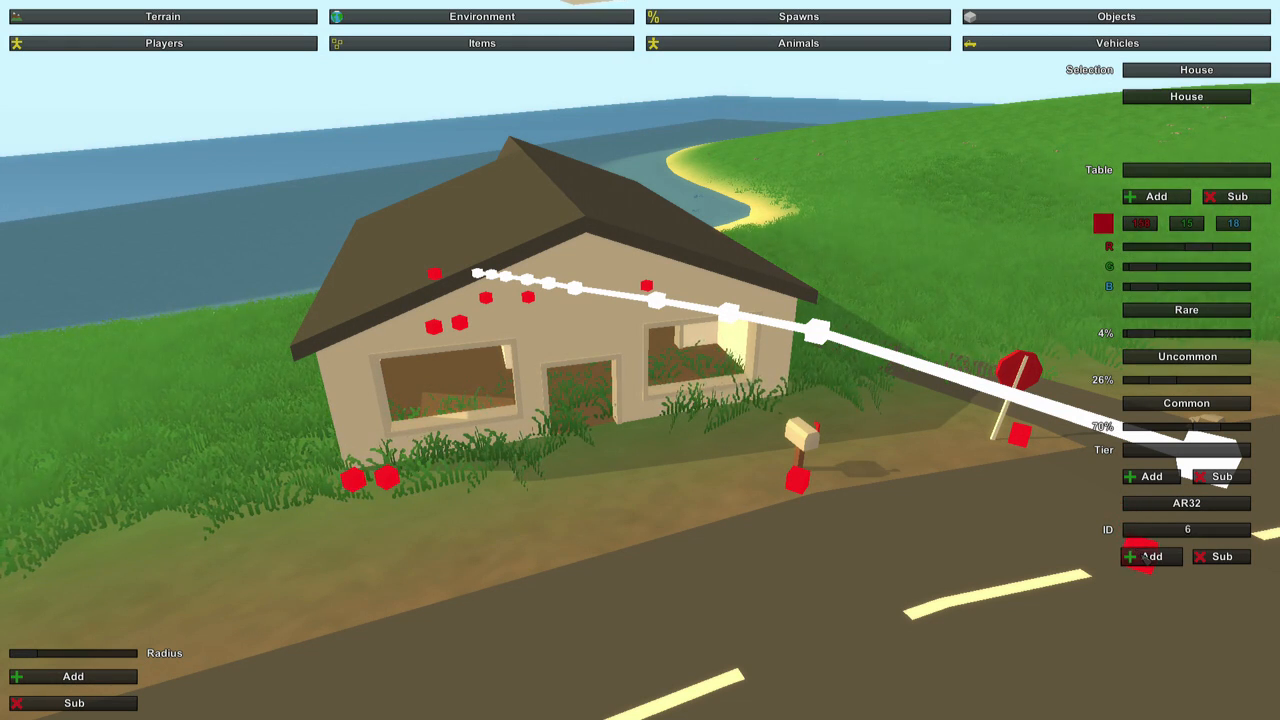
left_click(1150, 556)
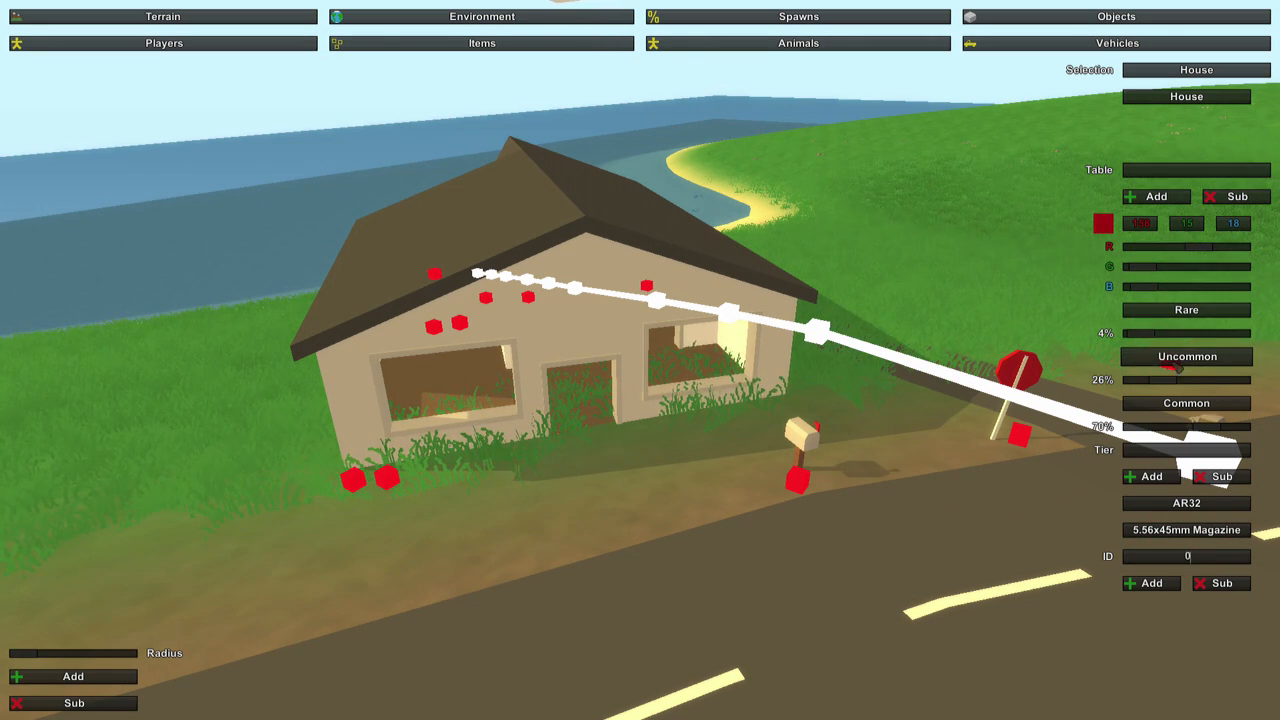
Add the Shades and the Jeans (ID 2) to the House table's Uncommon tier.
left_click(1183, 400)
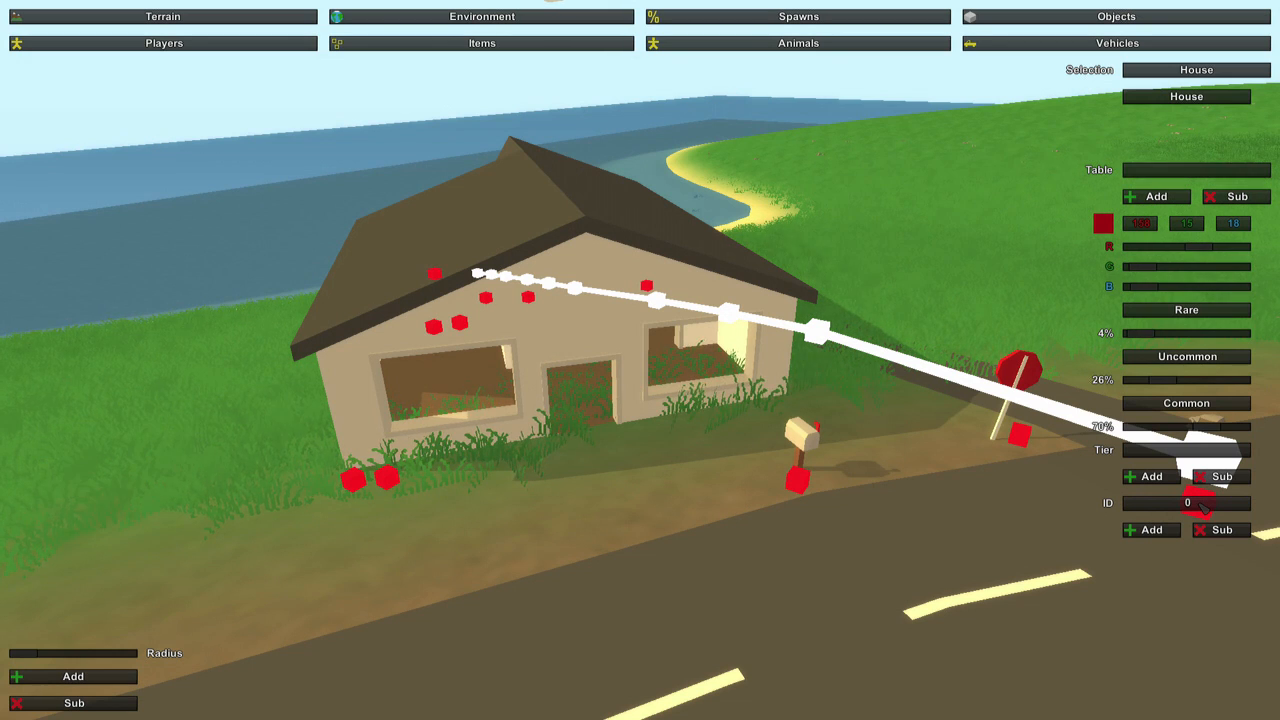
left_click(1150, 529)
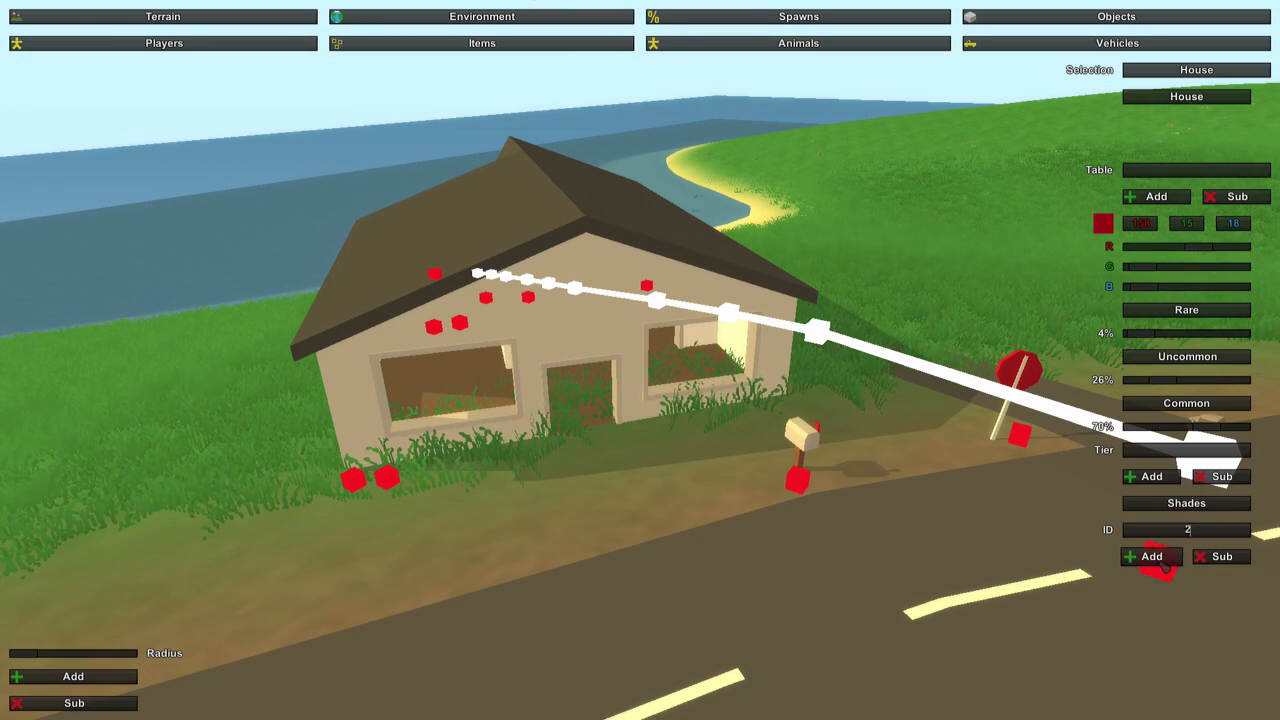
left_click(1151, 556)
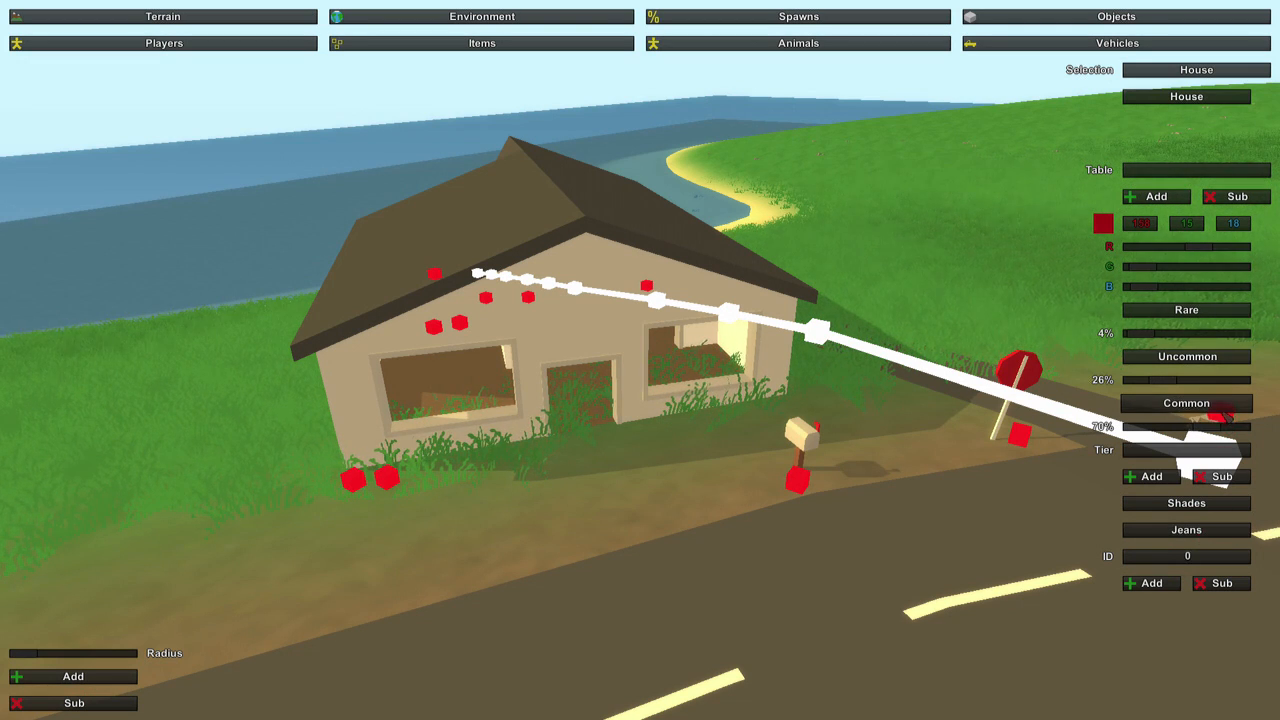
Add the Orange Hoodie (ID 3) and the Bandana to the House table's Common tier.
left_click(1214, 405)
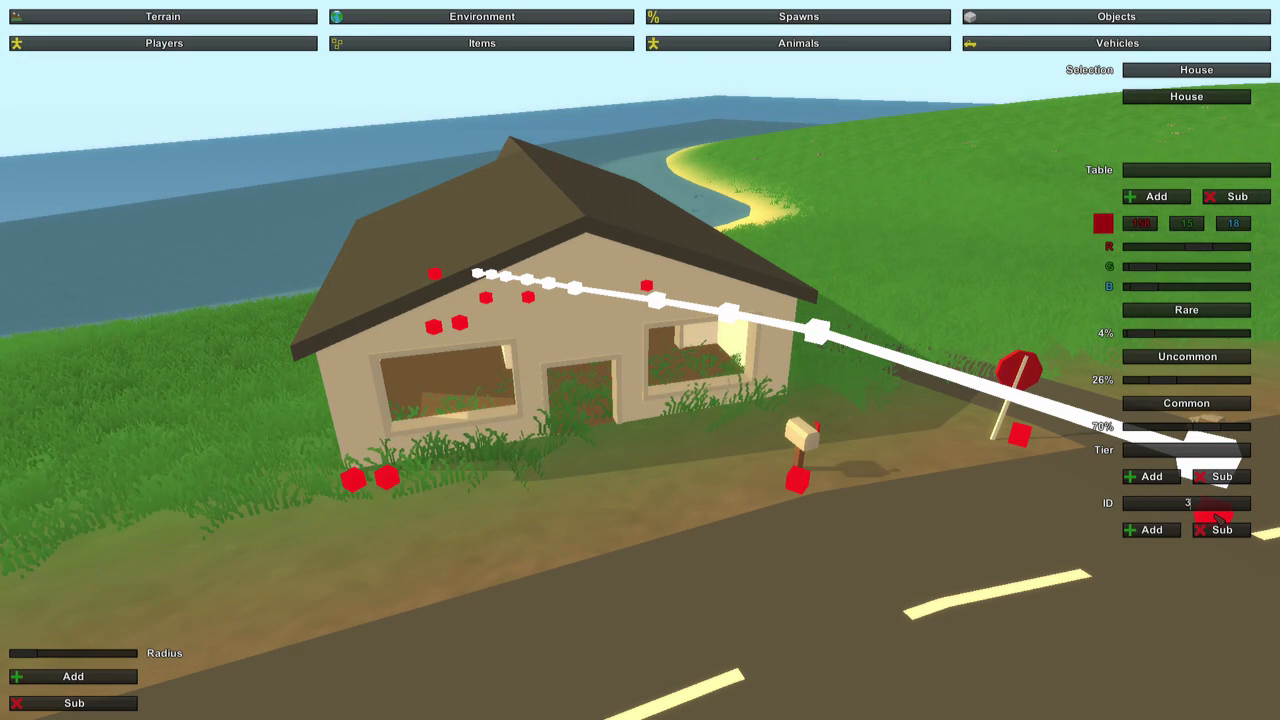
left_click(1151, 530)
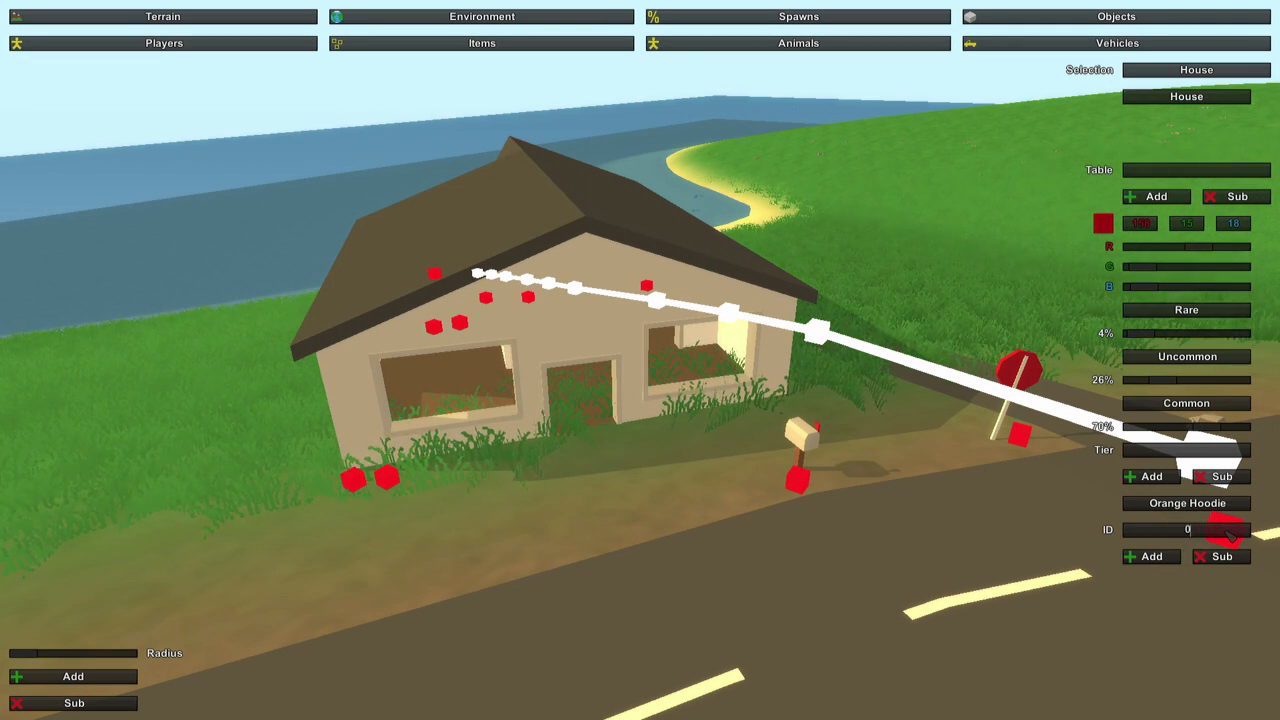
left_click(1151, 556)
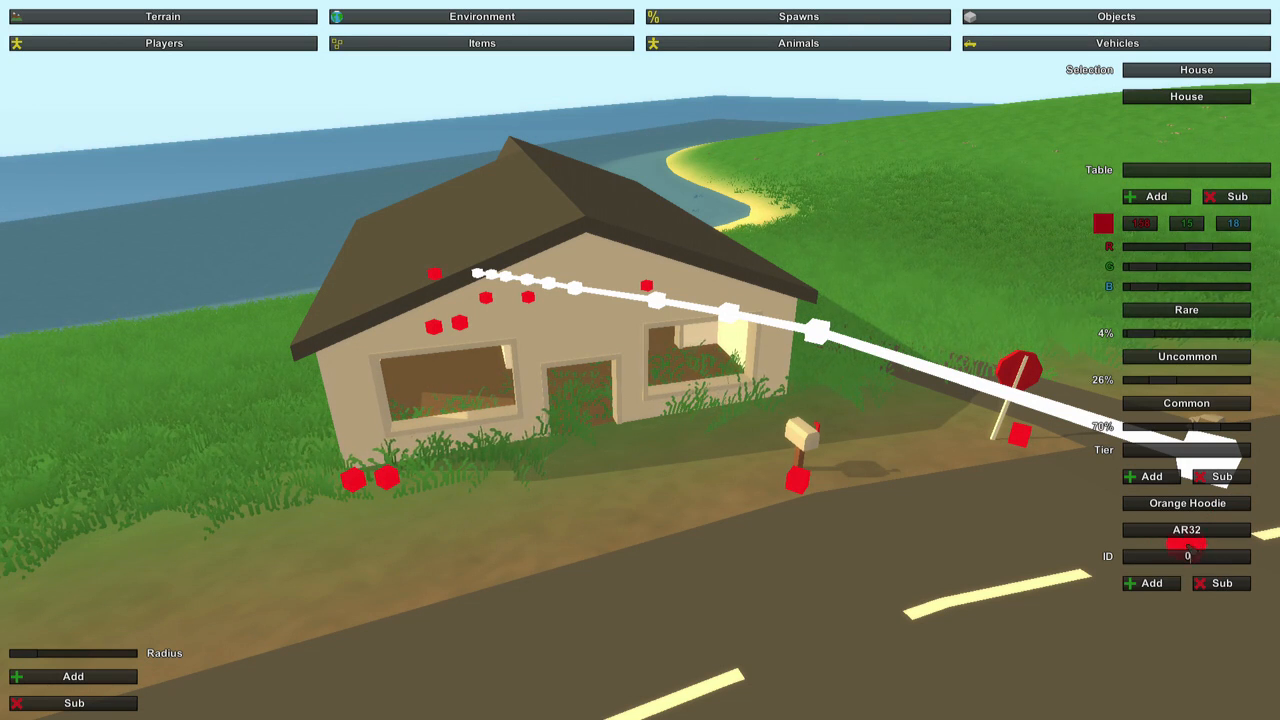
left_click(1222, 583)
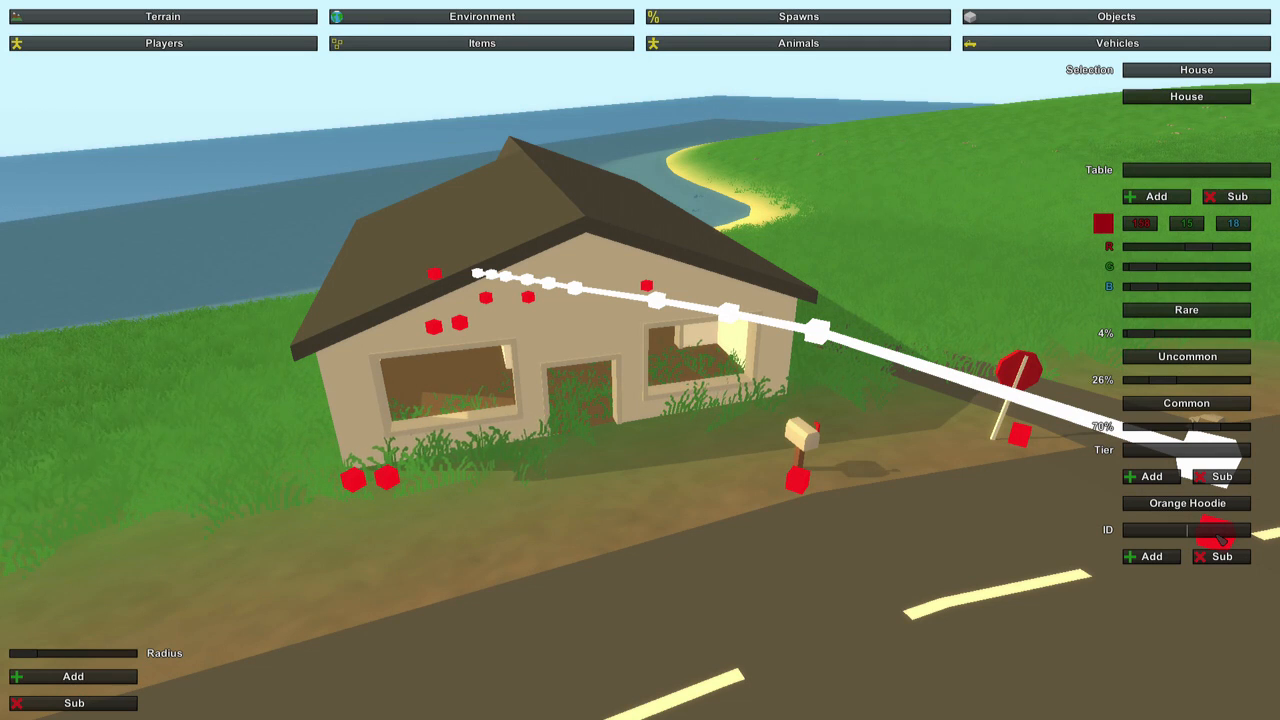
left_click(1170, 556)
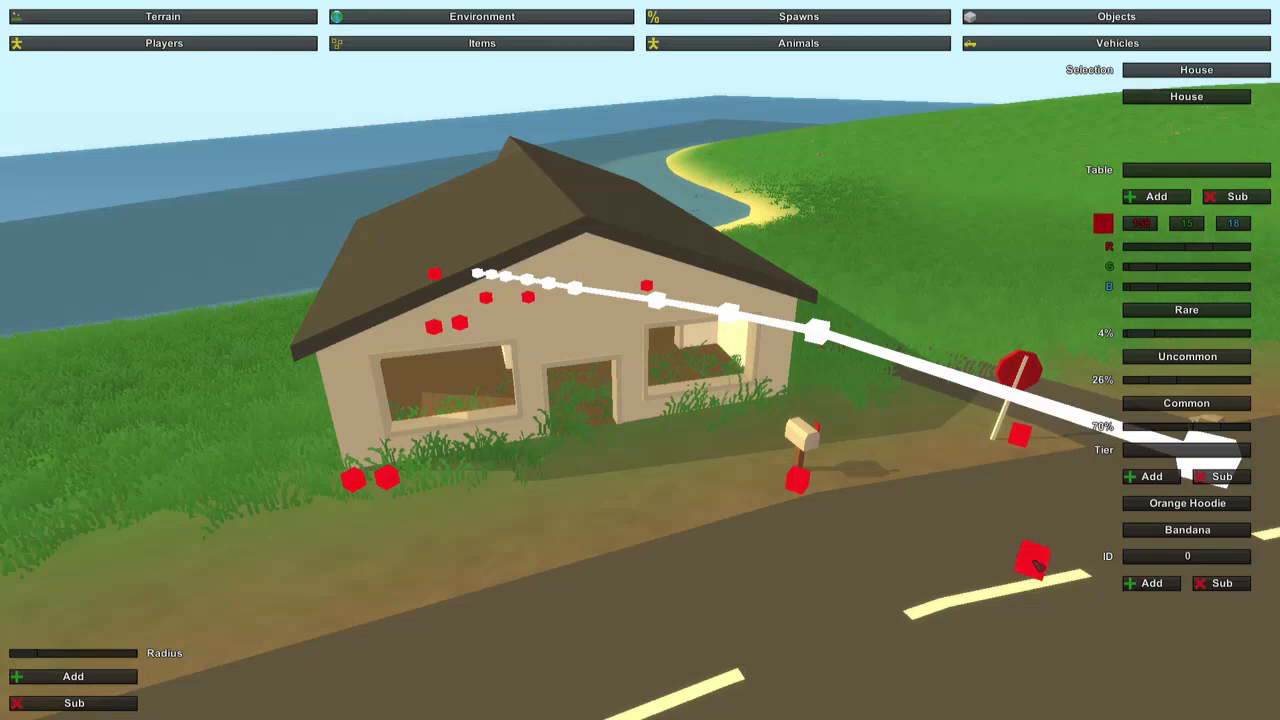
Create an item spawn table named Beach and select it.
left_click(645, 368)
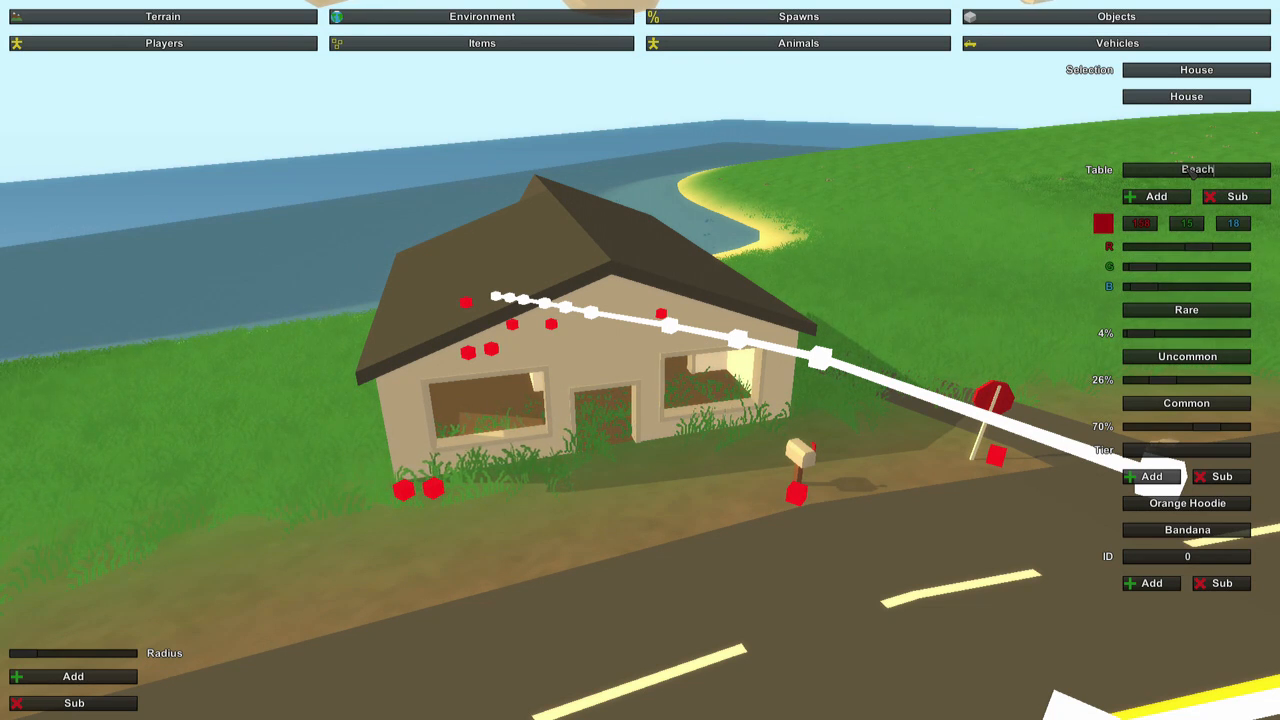
left_click(1158, 196)
left_click(1187, 123)
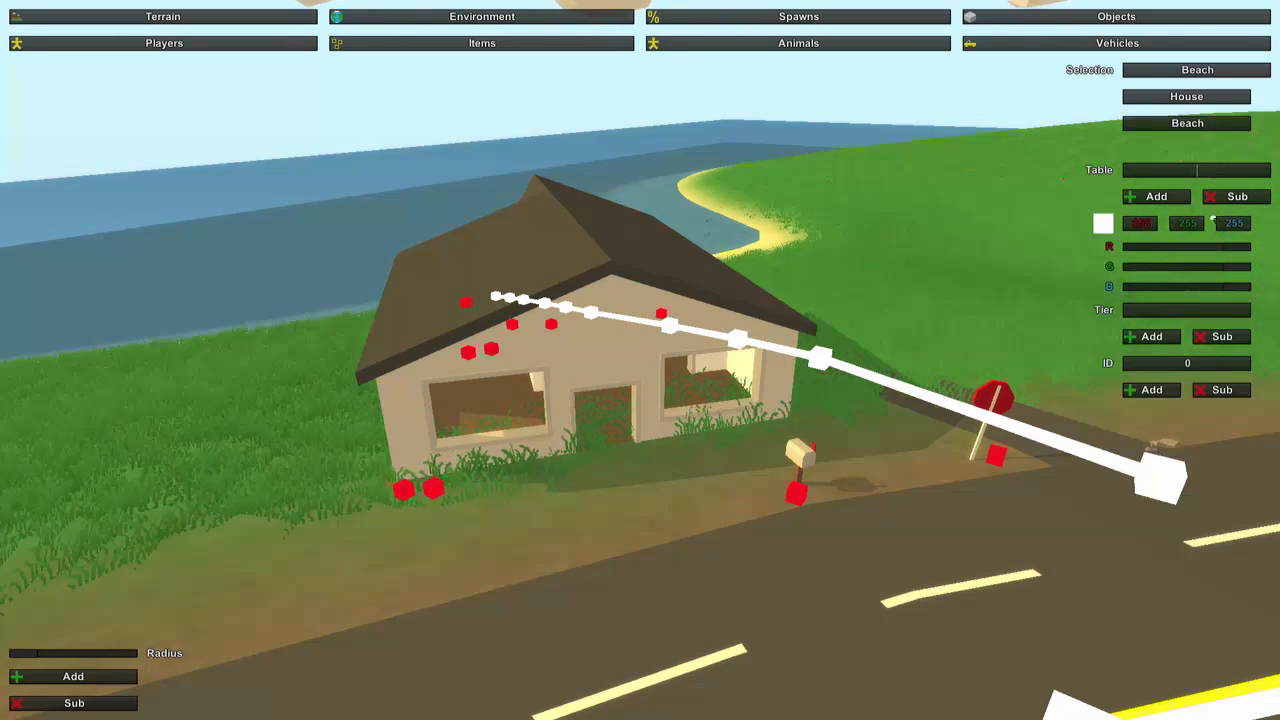
Place seven Beach item spawns along the shore, four on one side of the dirt road's end and three on the other.
key("w")
right_click_drag(950, 358, 640, 430)
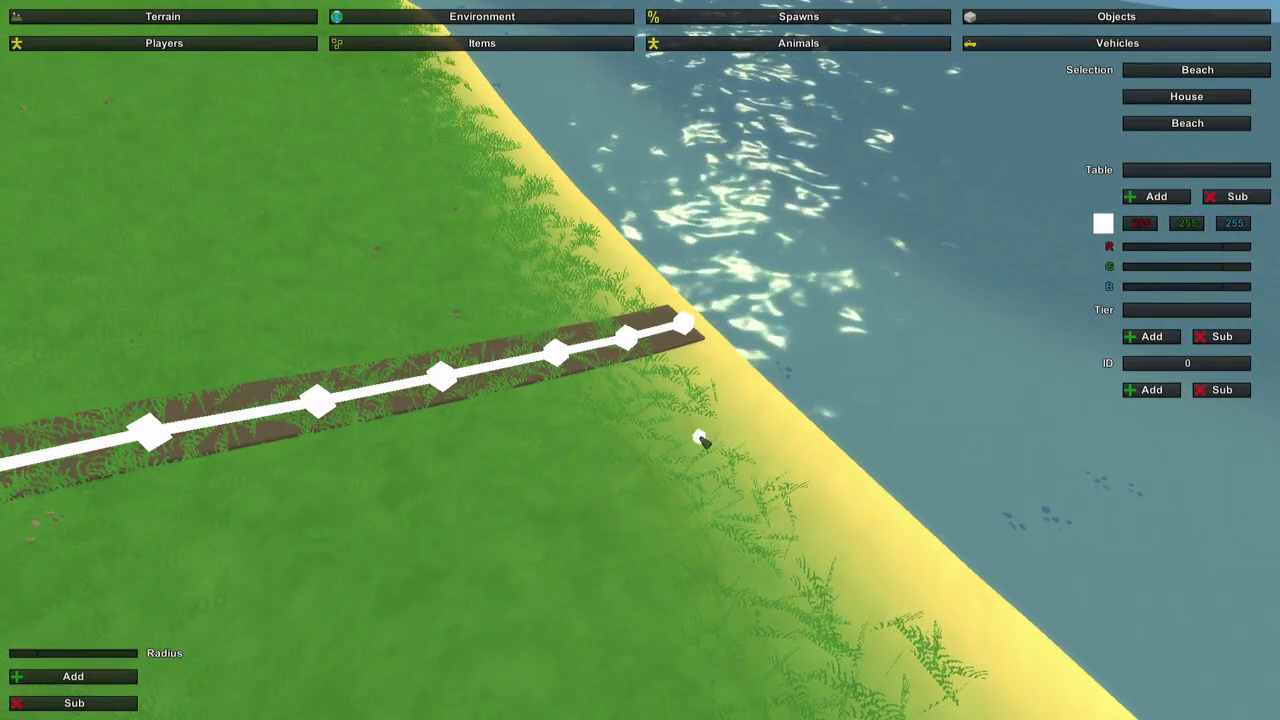
left_click(778, 422)
left_click(823, 486)
left_click(667, 419)
left_click(561, 223)
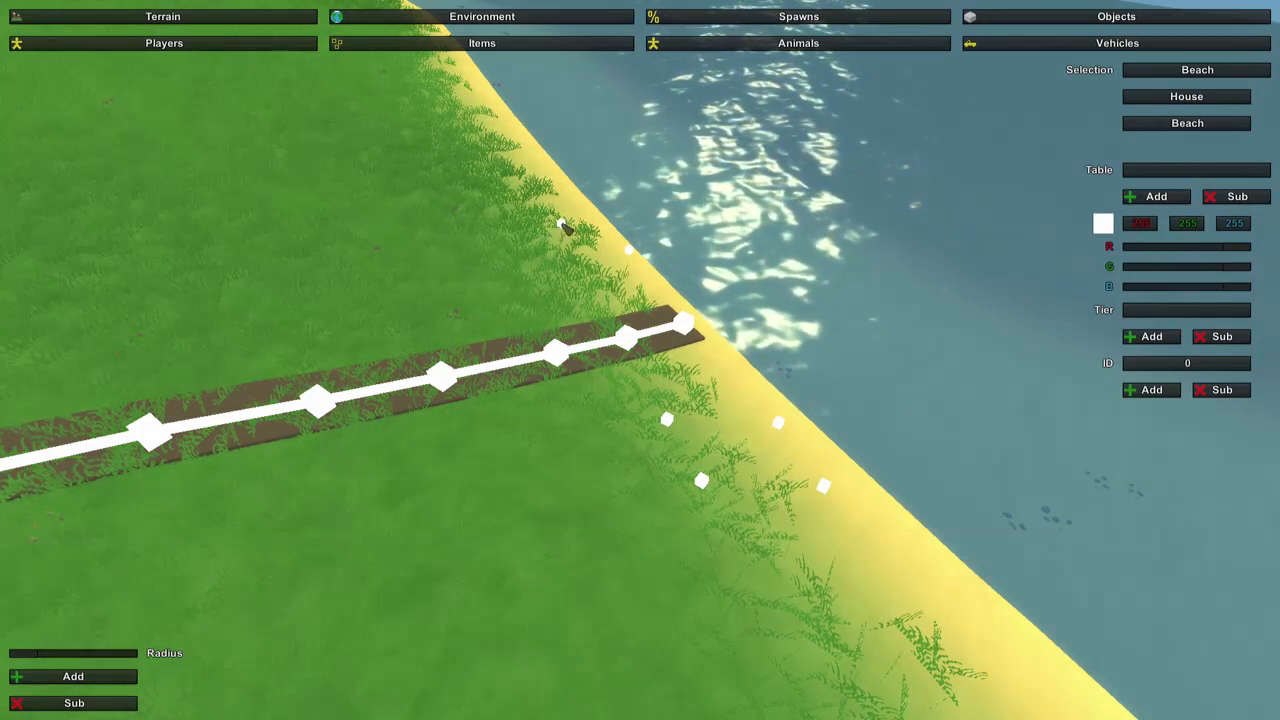
left_click(603, 277)
left_click(628, 250)
Colour the Beach item table purple by lowering its red and setting green to 34.
key("d")
right_click_drag(928, 280, 860, 284)
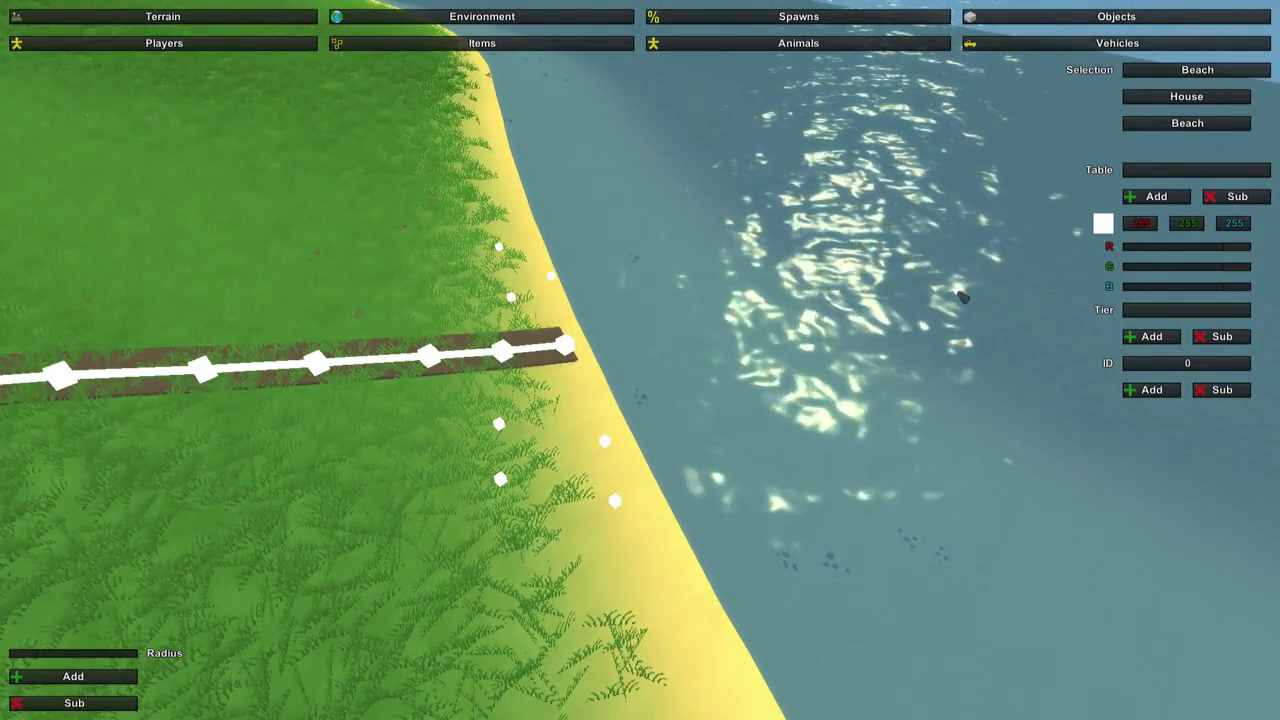
left_click_drag(1238, 247, 1122, 247)
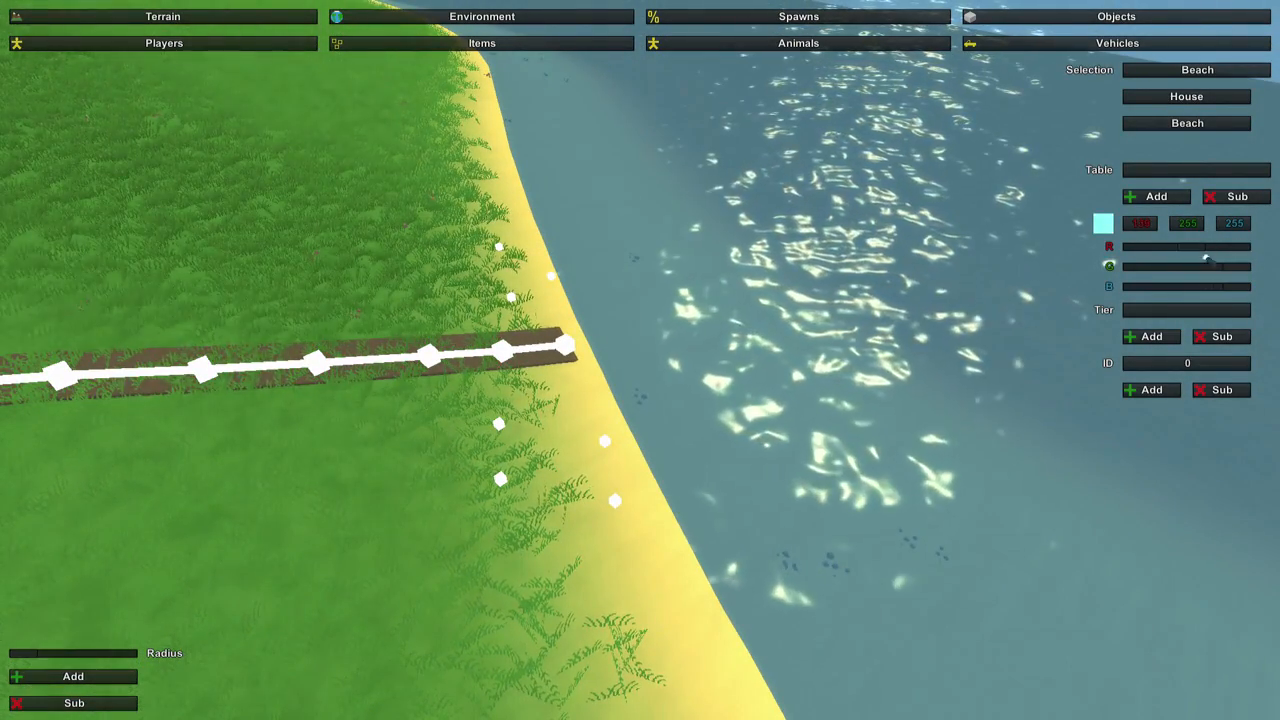
left_click_drag(1240, 269, 1153, 269)
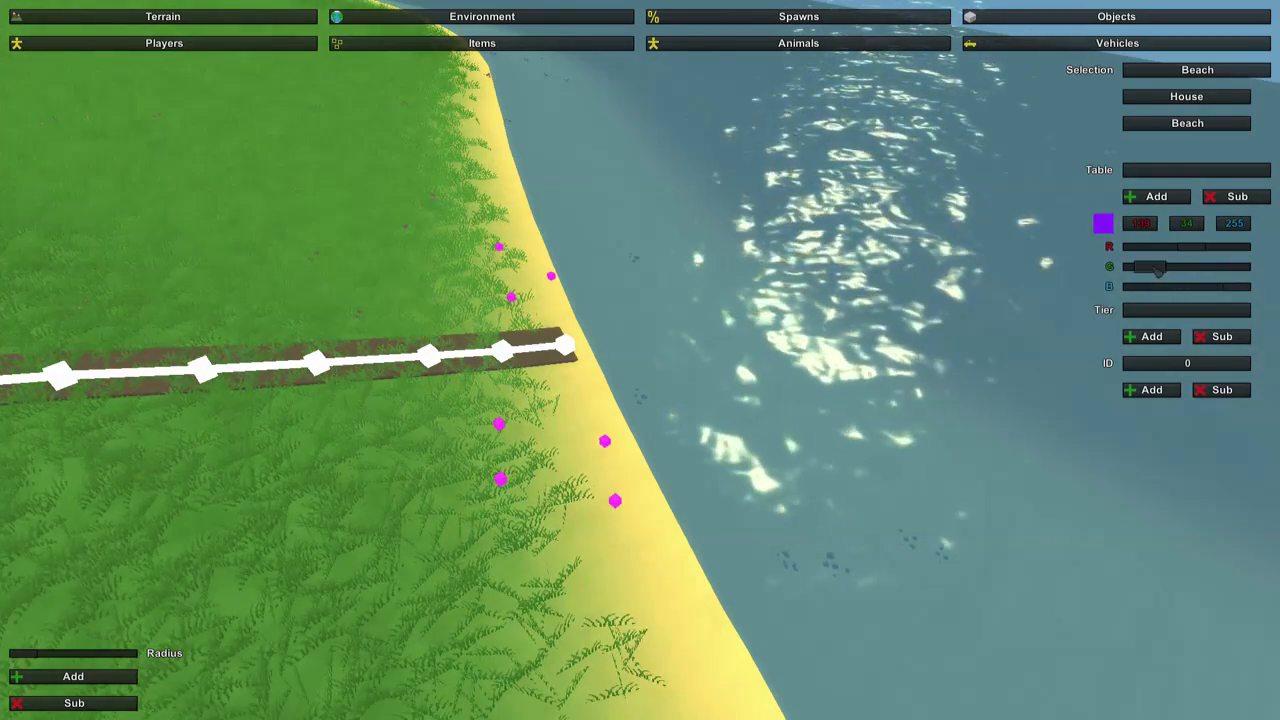
Add a tier named Common to the Beach item table.
right_click_drag(1060, 400, 955, 334)
key("w")
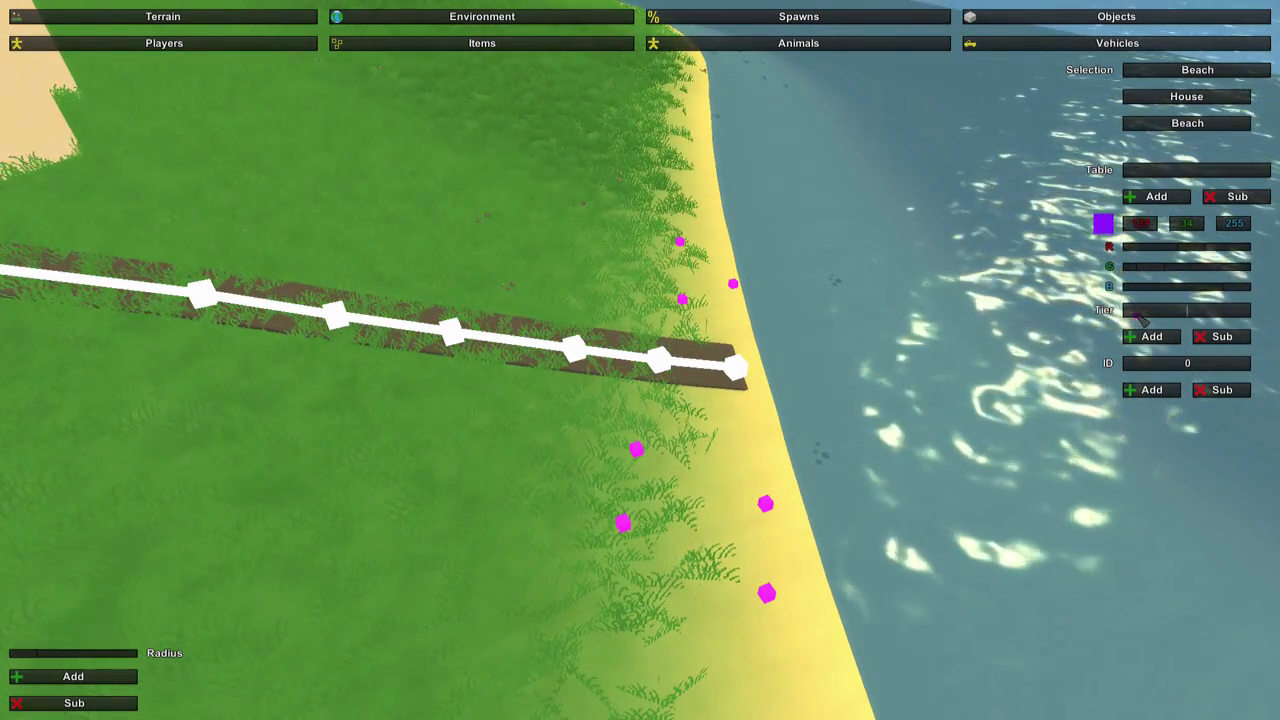
left_click(1147, 314)
type("Common")
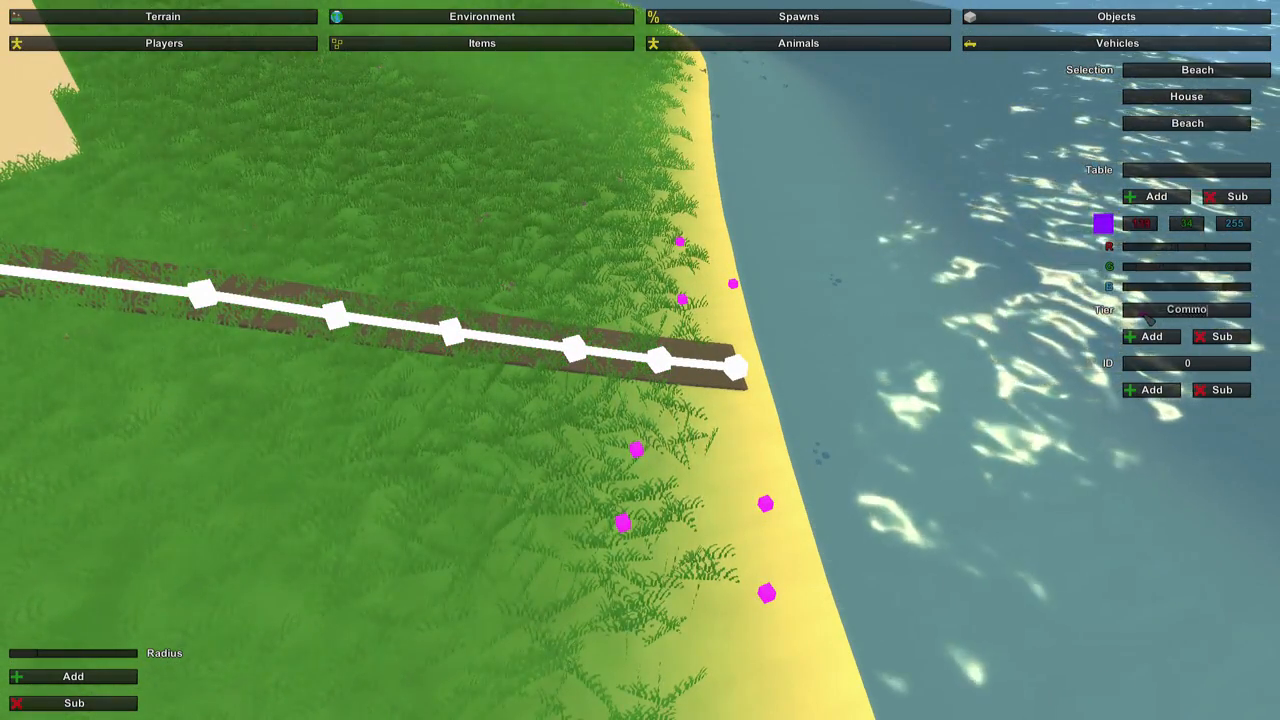
left_click(1149, 336)
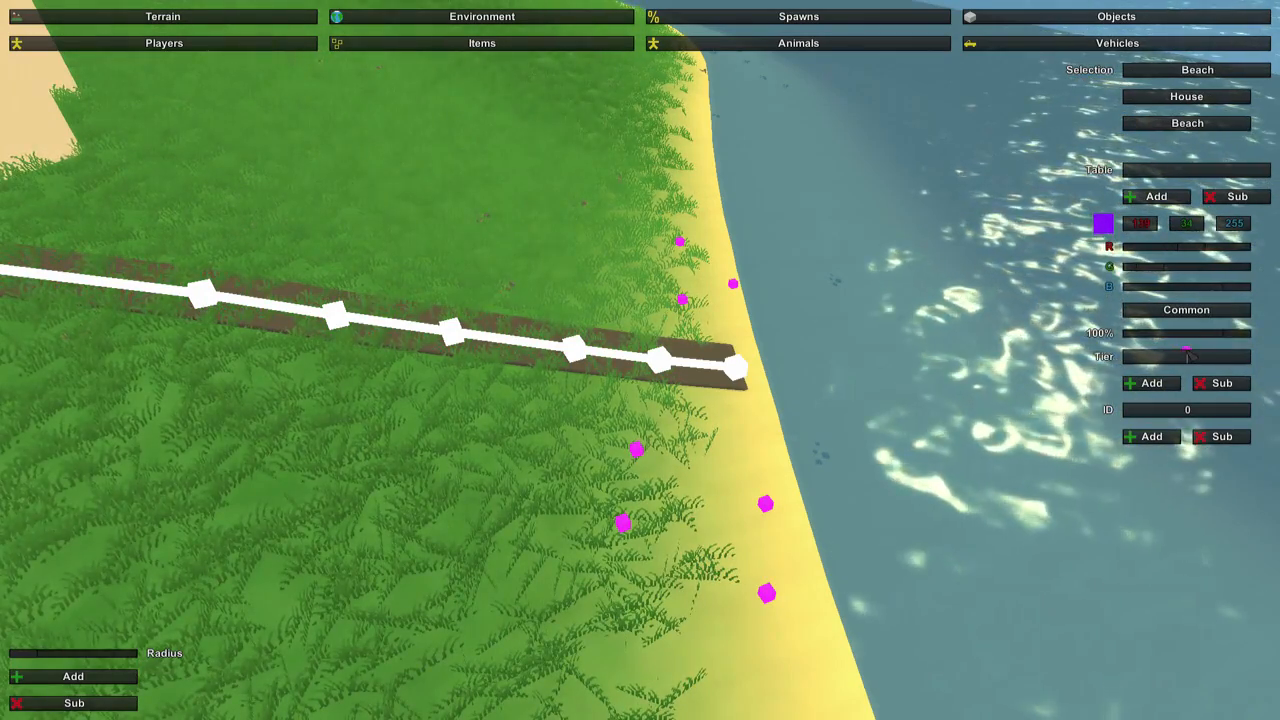
Add an Uncommon tier to the Beach table, set Common to 70% and Uncommon to 29%, and add Medkit and Bottled Water (ID 14).
left_click(1187, 356)
type("Uncommon")
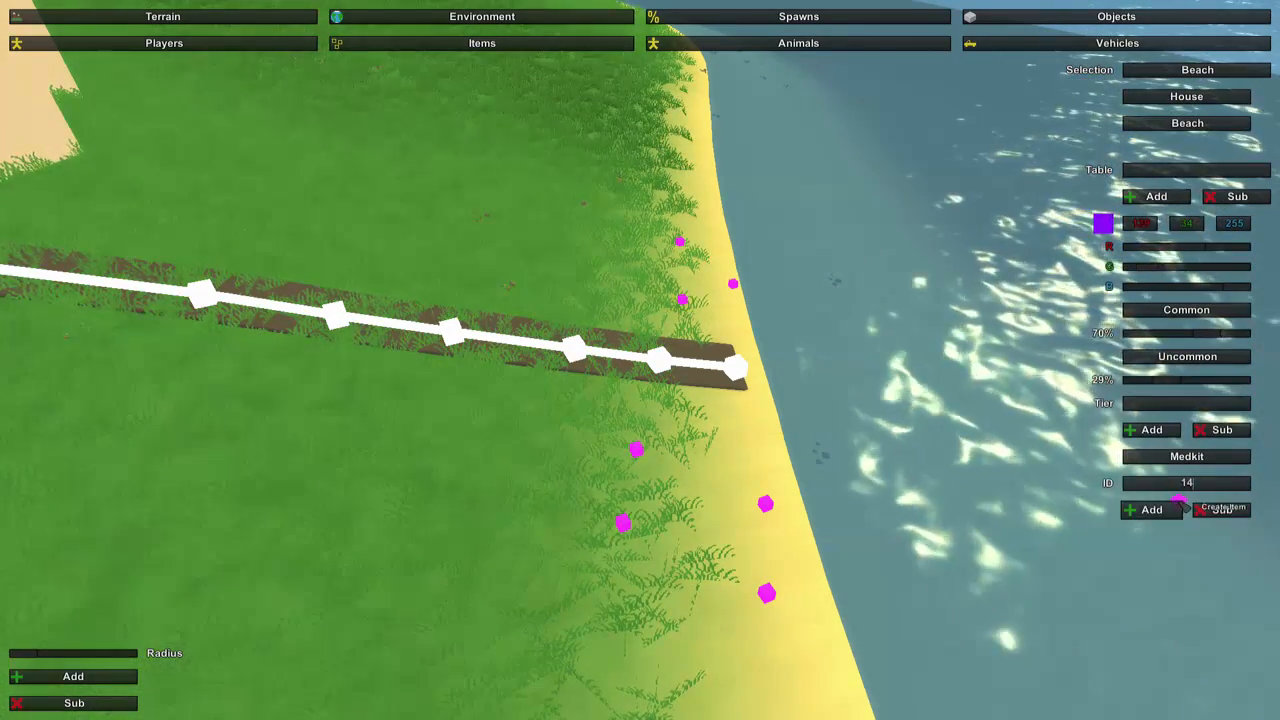
left_click(1165, 509)
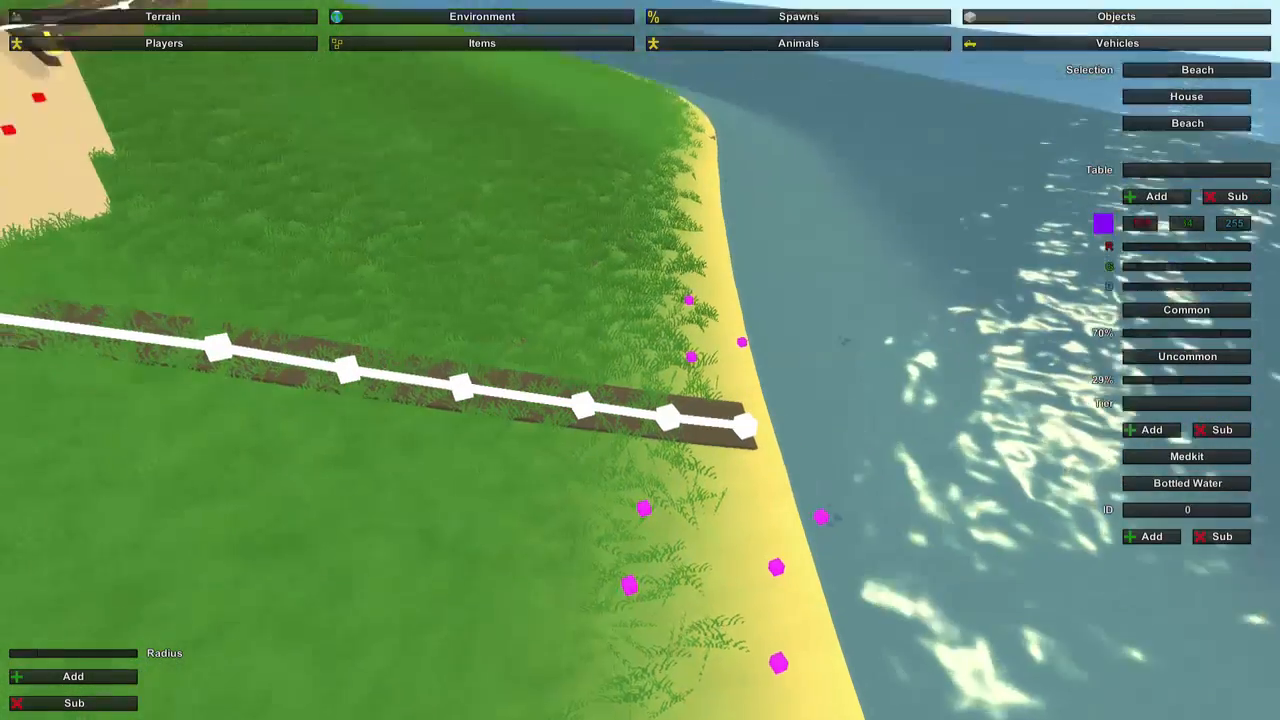
Look over the item and player spawns around the beach, house and main road.
mouse_move(640, 360)
right_mouse_down()
mouse_move(585, 320)
mouse_move(520, 230)
mouse_move(600, 240)
mouse_move(645, 366)
right_mouse_up()
key("s")
key("a")
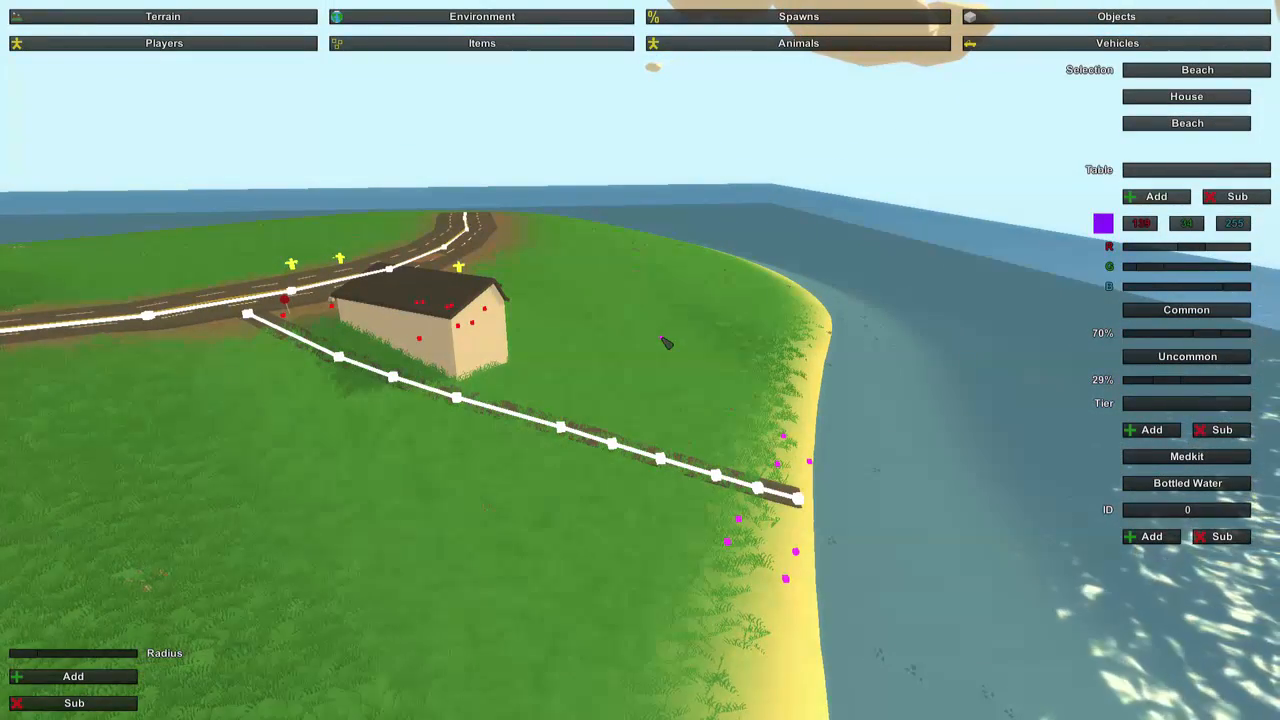
right_click_drag(666, 343, 800, 370)
key("a")
mouse_move(640, 360)
right_mouse_down()
mouse_move(710, 352)
mouse_move(712, 310)
mouse_move(665, 315)
mouse_move(645, 366)
right_mouse_up()
key("w")
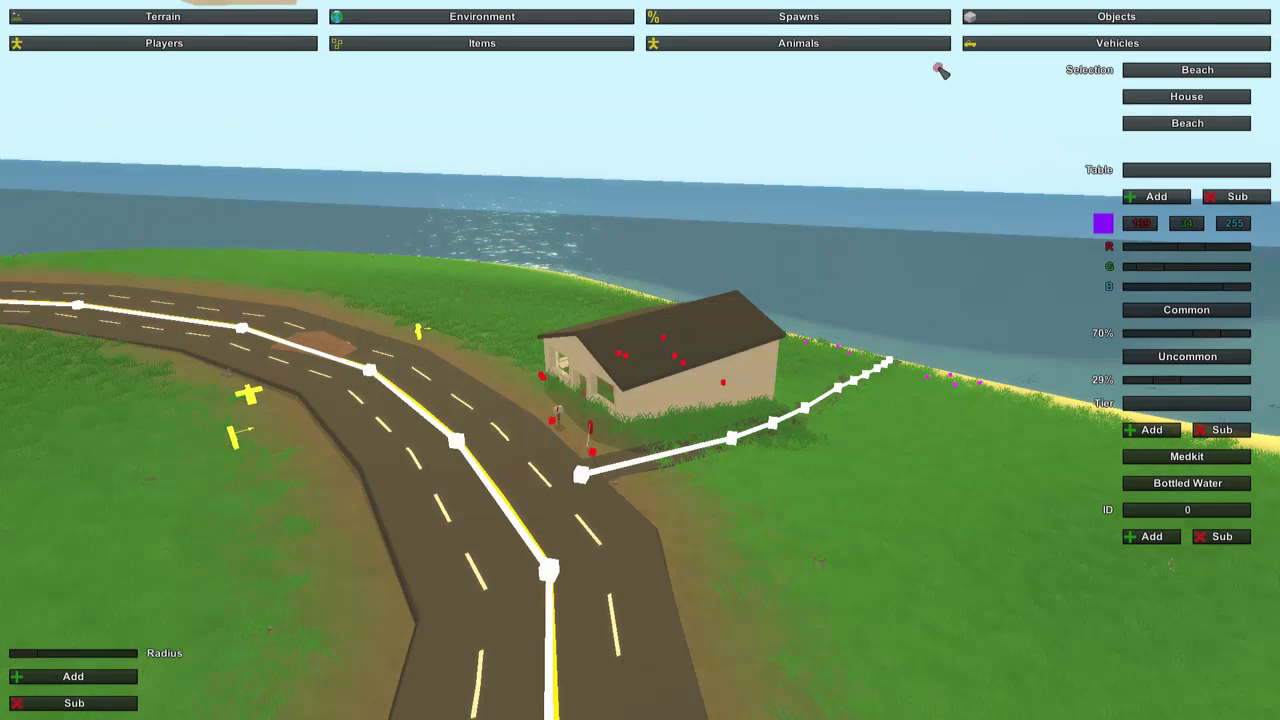
Bake the terrain materials for the whole island.
left_click(570, 22)
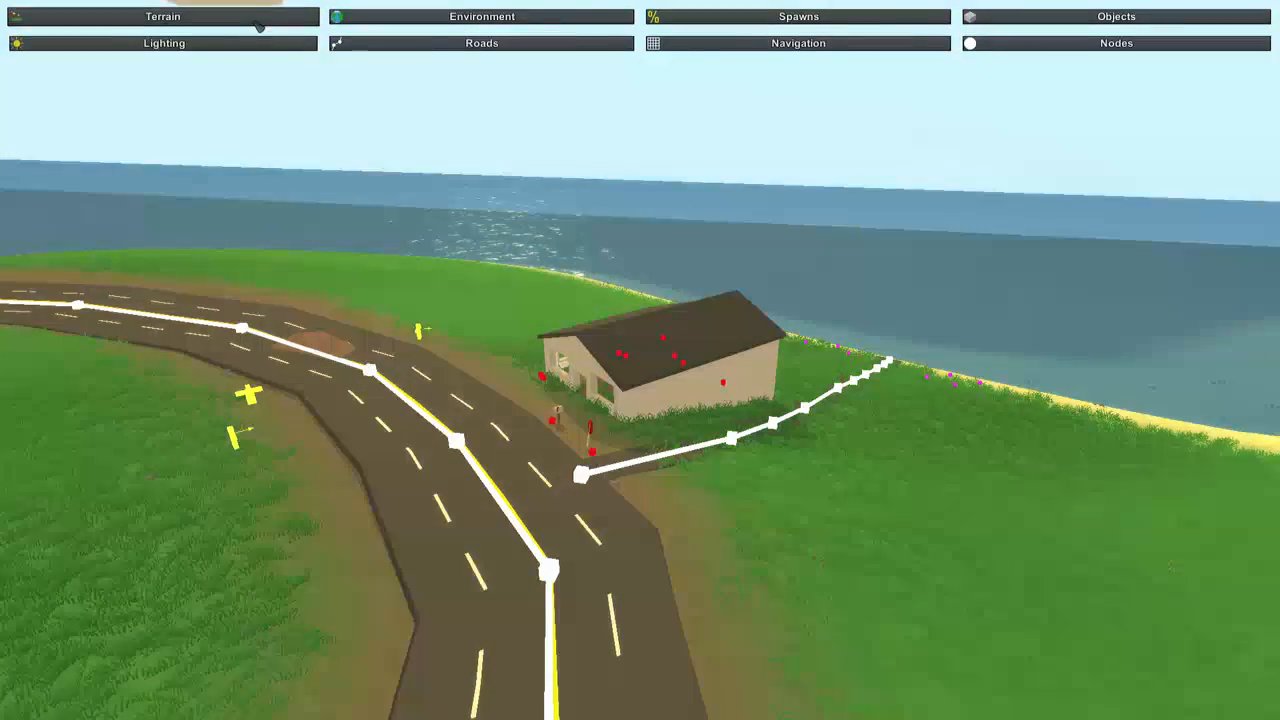
left_click(163, 16)
right_click_drag(163, 16, 163, 140)
key("s")
right_click_drag(640, 360, 710, 440)
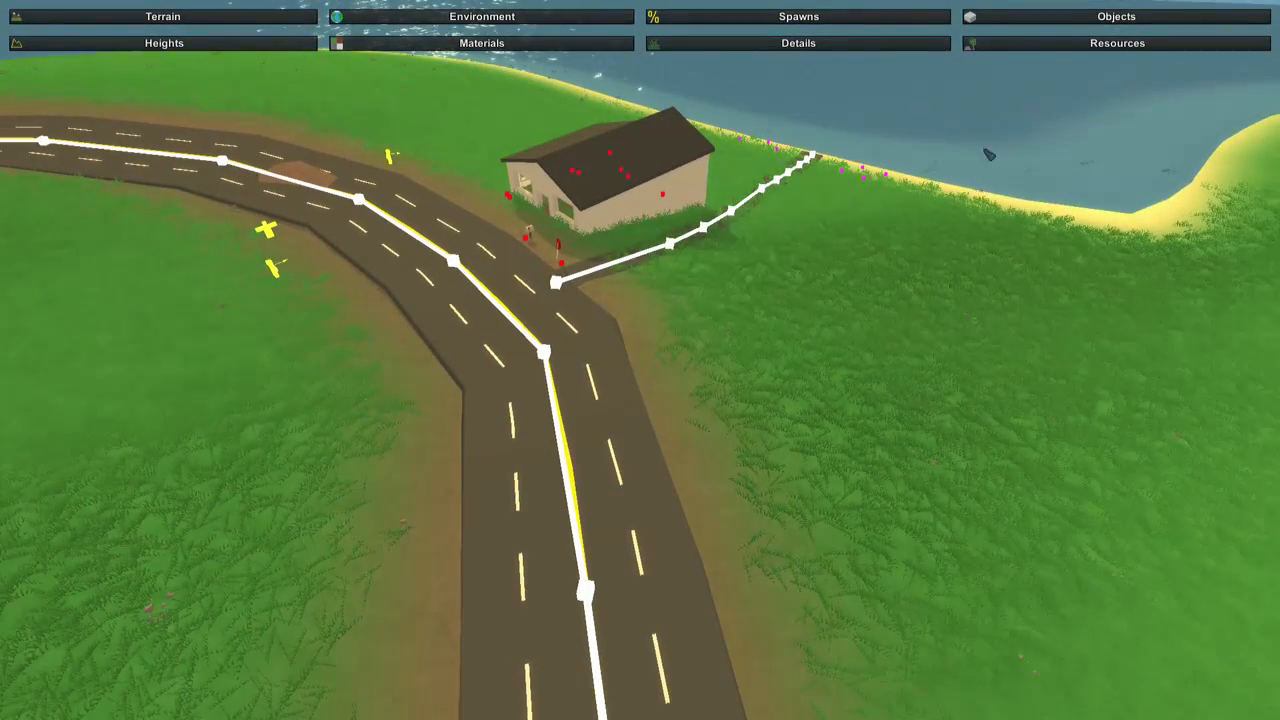
right_click_drag(1003, 36, 1150, 70)
key("w")
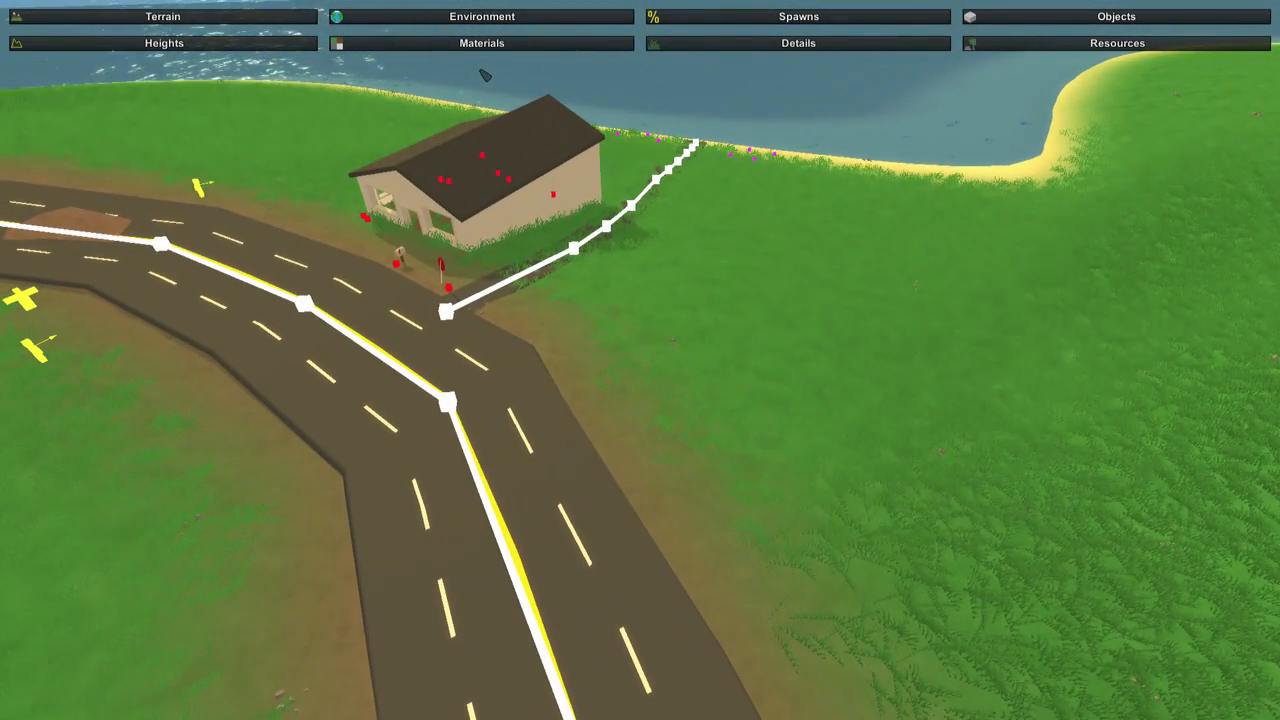
left_click(481, 43)
left_click(1182, 703)
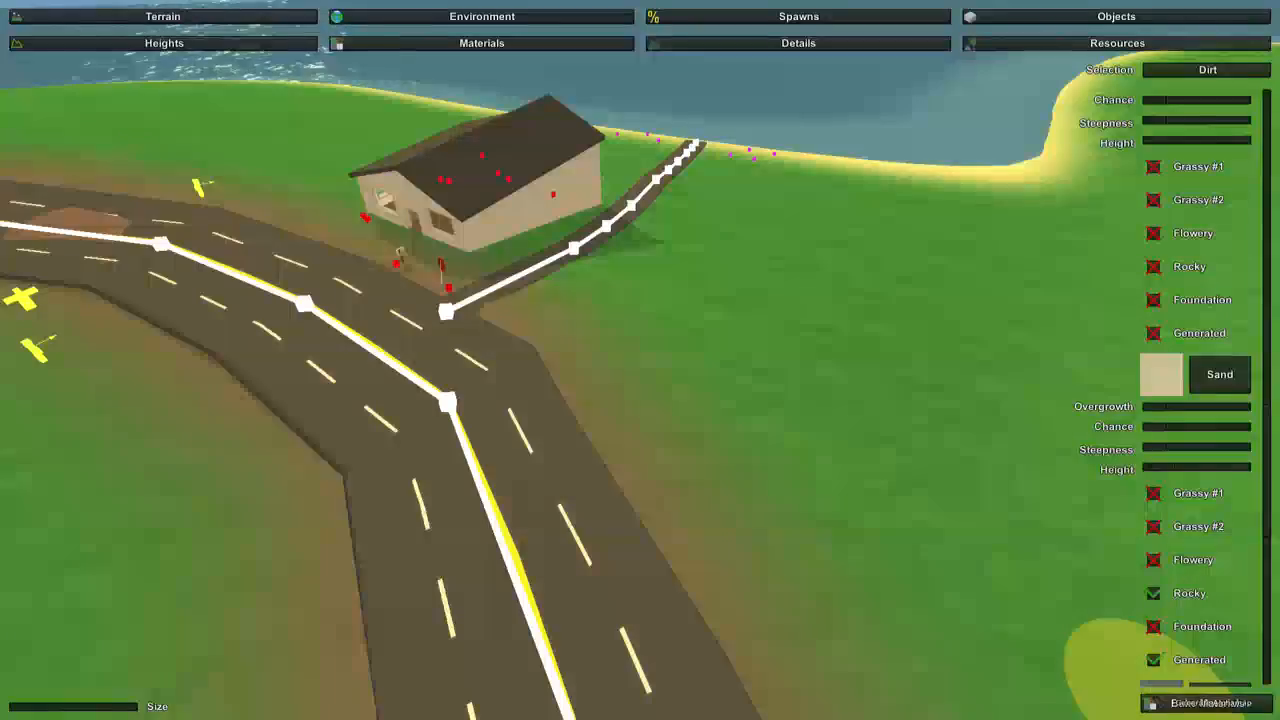
Inspect the ground around the house and road, and bake the terrain details.
right_click_drag(1065, 650, 1218, 643)
key("w")
key("a")
key("s")
key("w")
right_click_drag(640, 360, 660, 340)
key("s")
left_click(822, 46)
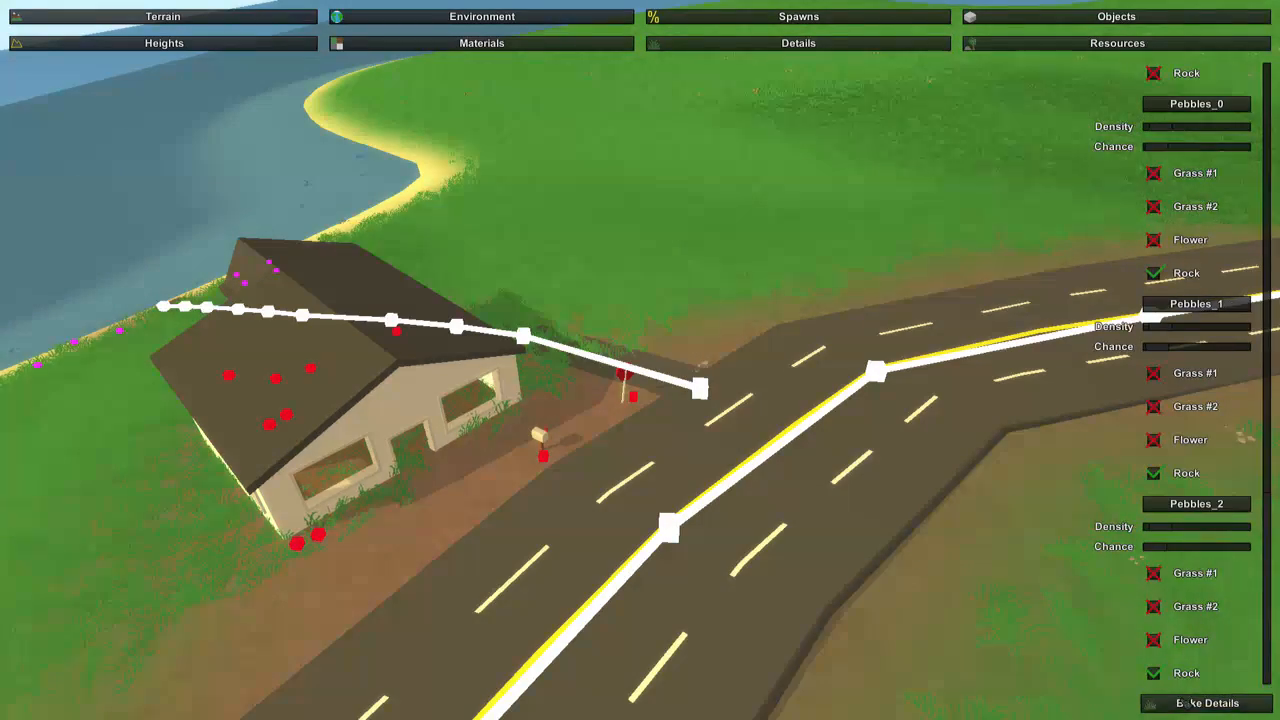
Bake the terrain resources to scatter trees and bushes across the island.
key("w")
right_click_drag(738, 497, 800, 380)
key("s")
right_click_drag(640, 360, 890, 390)
key("s")
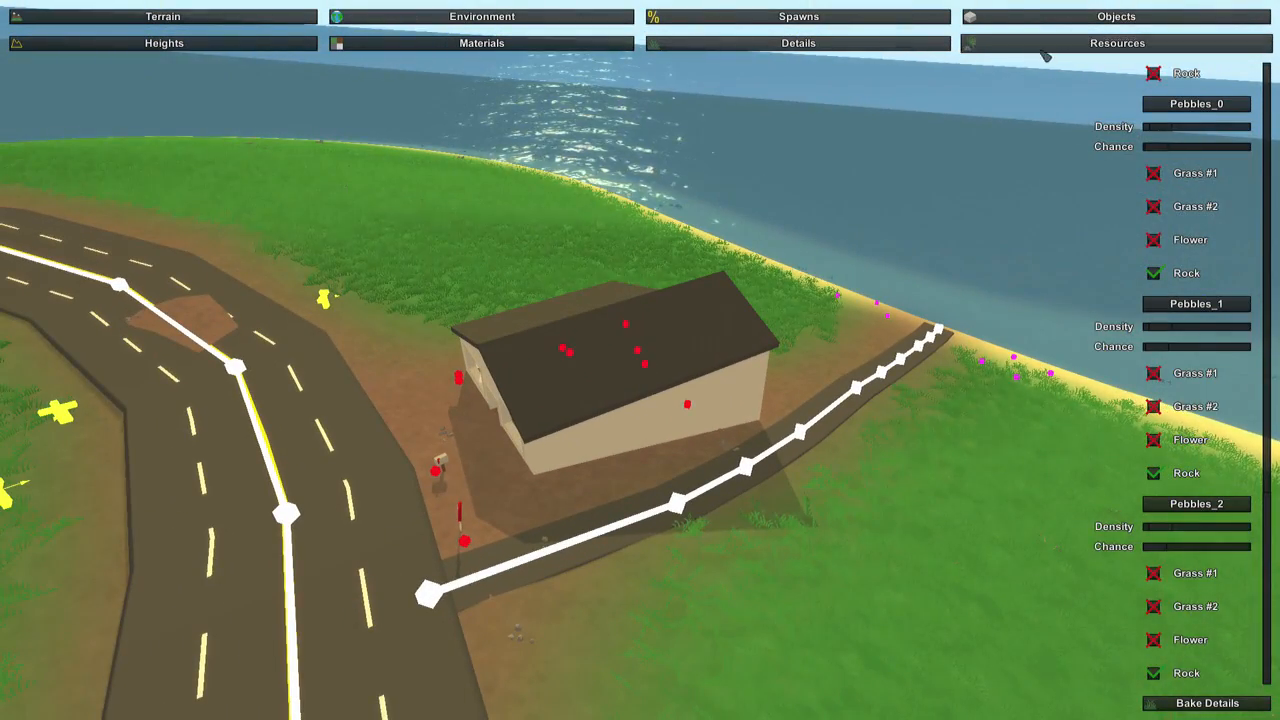
left_click(1040, 44)
scroll(1222, 183, "down", 10)
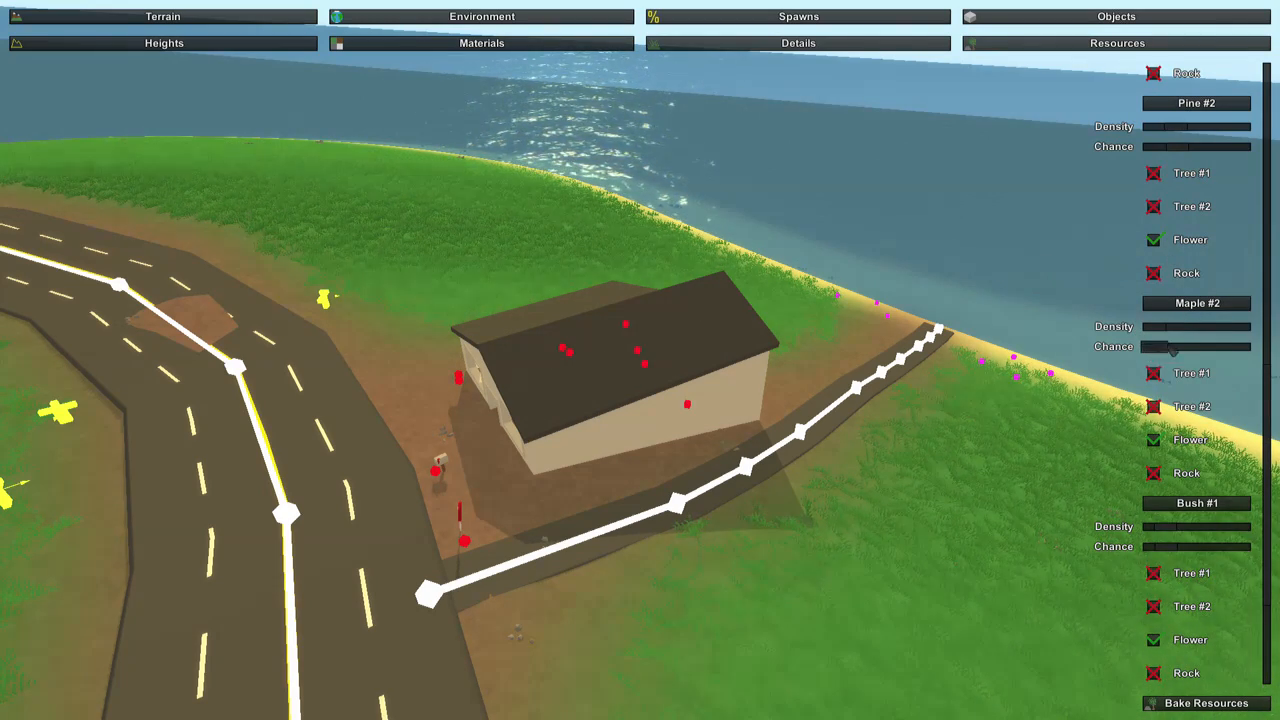
key("s")
right_click_drag(933, 355, 640, 360)
left_click(1162, 703)
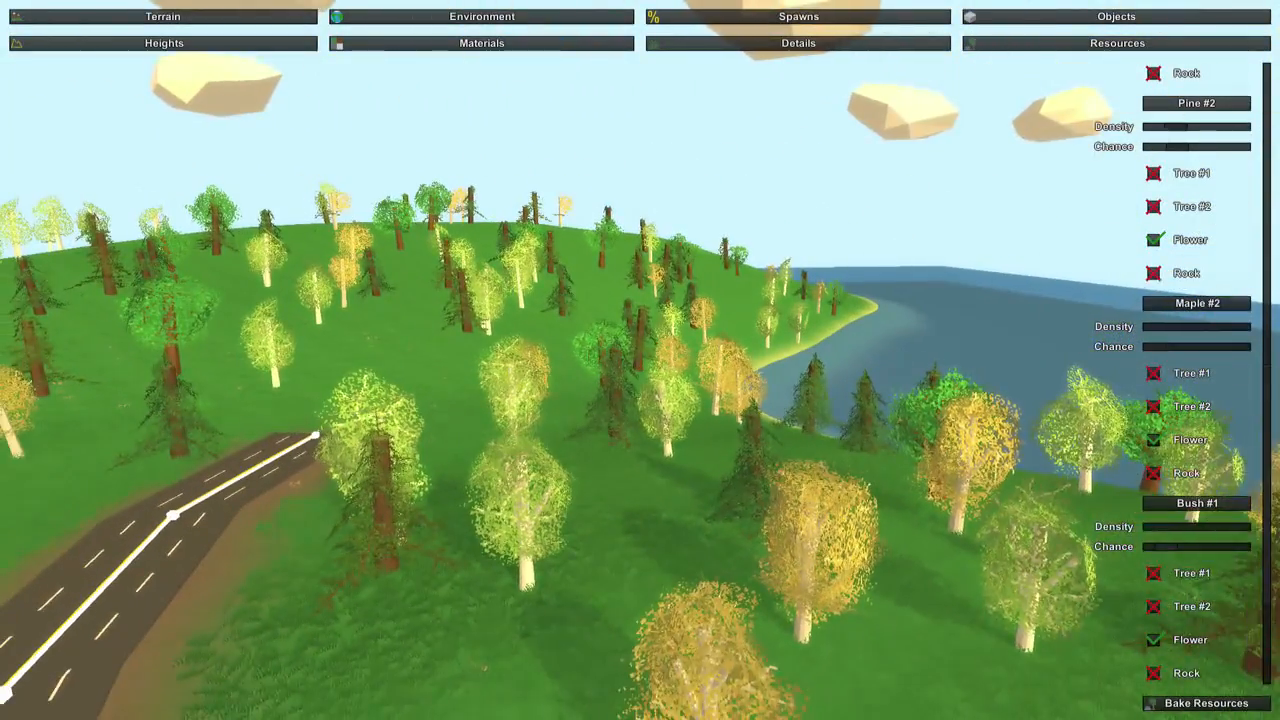
Examine how the generated trees are distributed around the main road, house and shoreline.
key("w")
right_click_drag(640, 360, 220, 355)
key("w")
left_click_drag(640, 360, 340, 348)
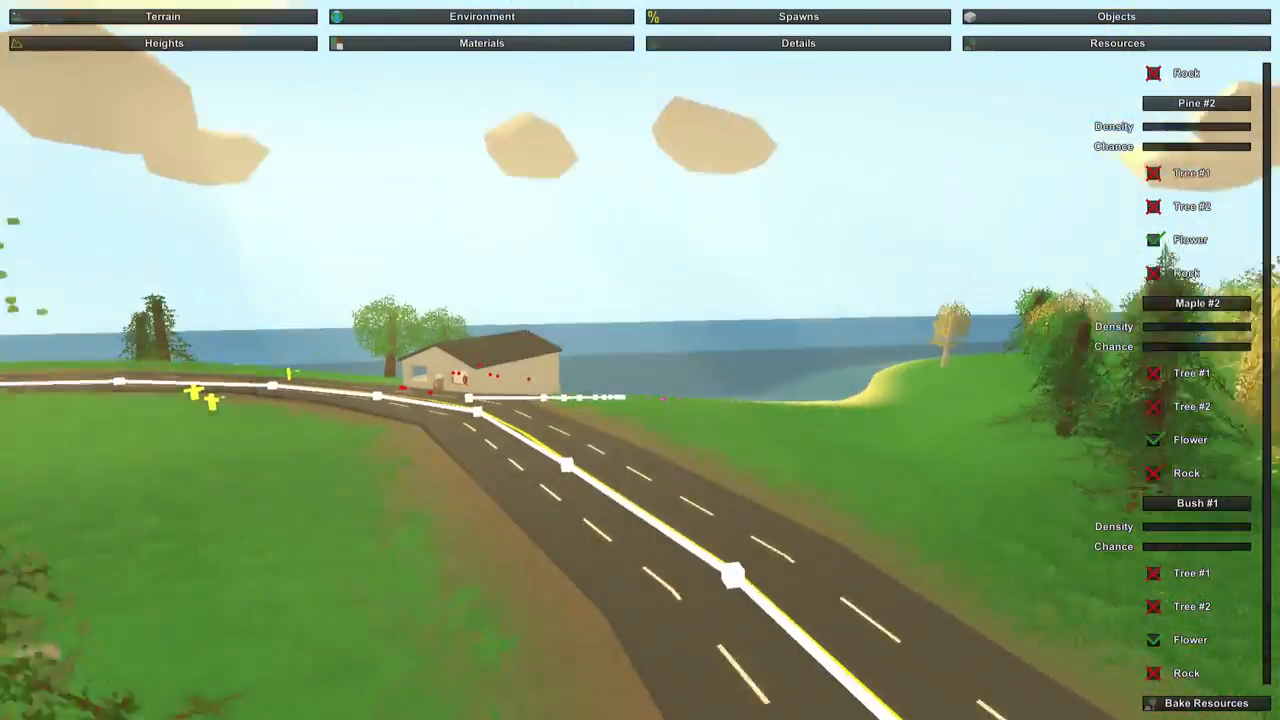
right_click_drag(340, 348, 158, 342)
key("w")
right_click_drag(640, 360, 10, 420)
key("s")
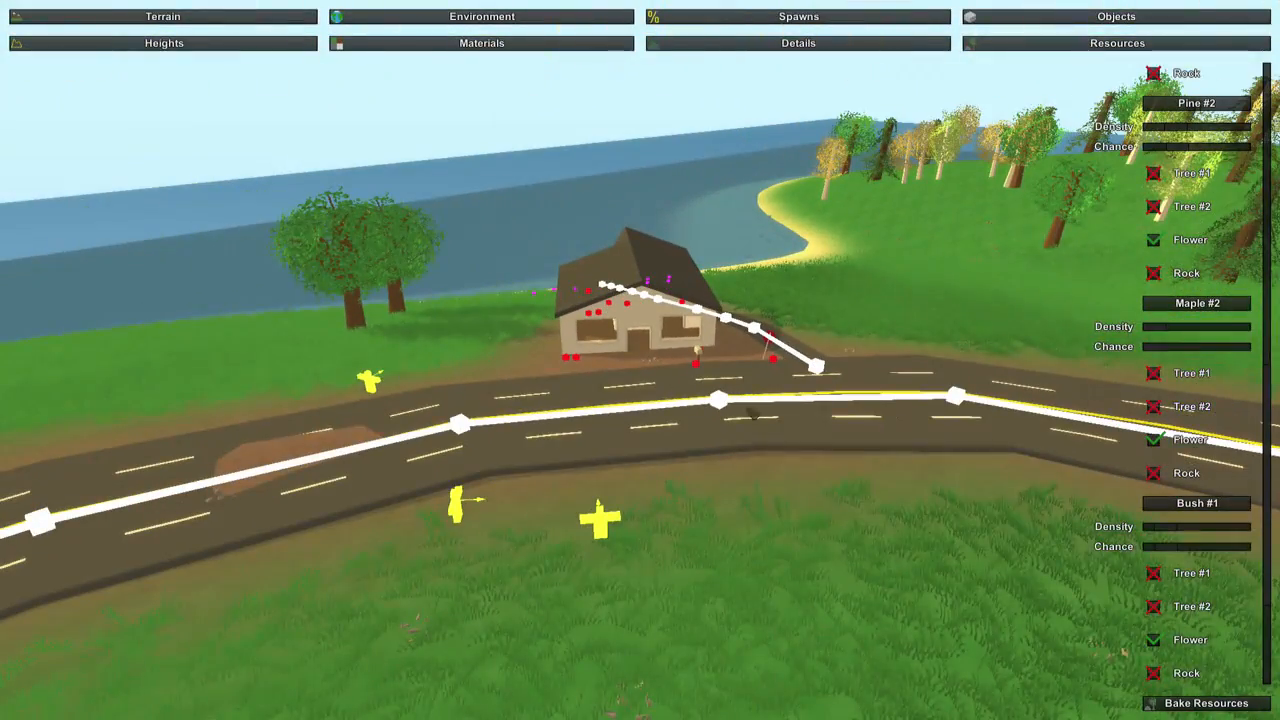
Bake the resources again and review the trees along the road and player spawns.
left_click(1195, 703)
key("w")
right_click_drag(640, 360, 605, 360)
key("s")
key("s")
key("w")
key("w")
Save the map and exit the editor.
key("Escape")
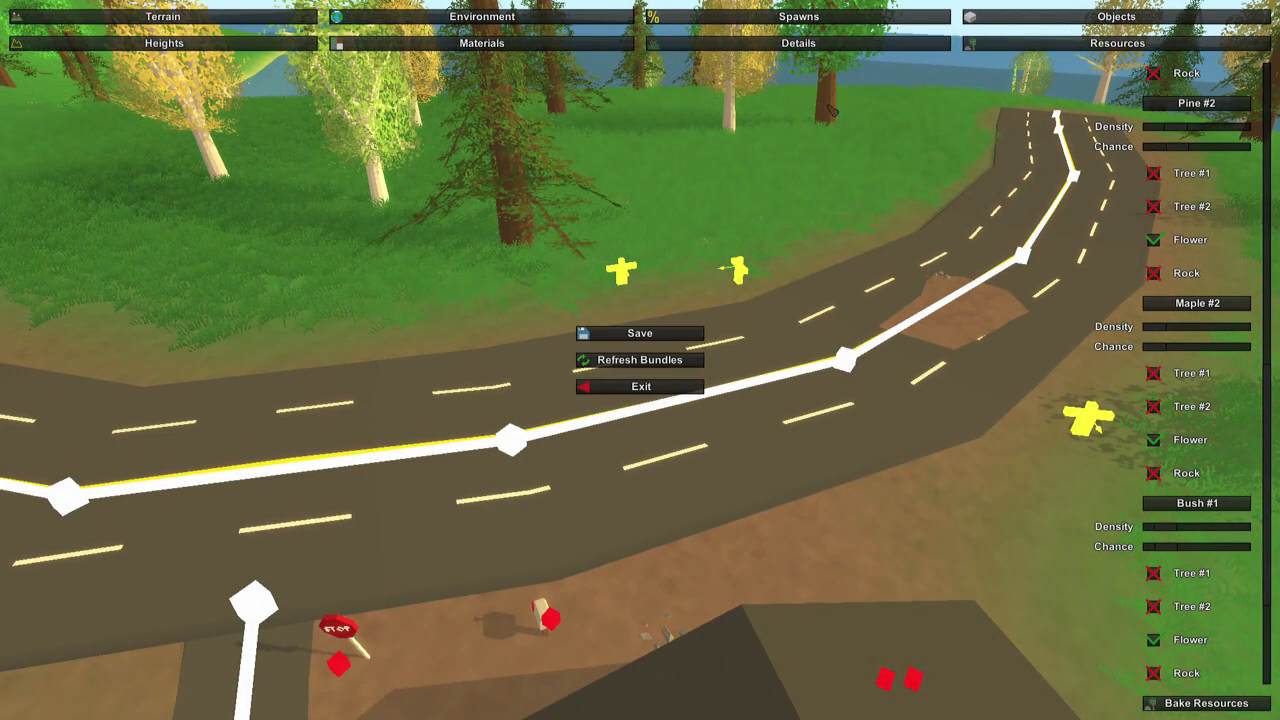
left_click(666, 334)
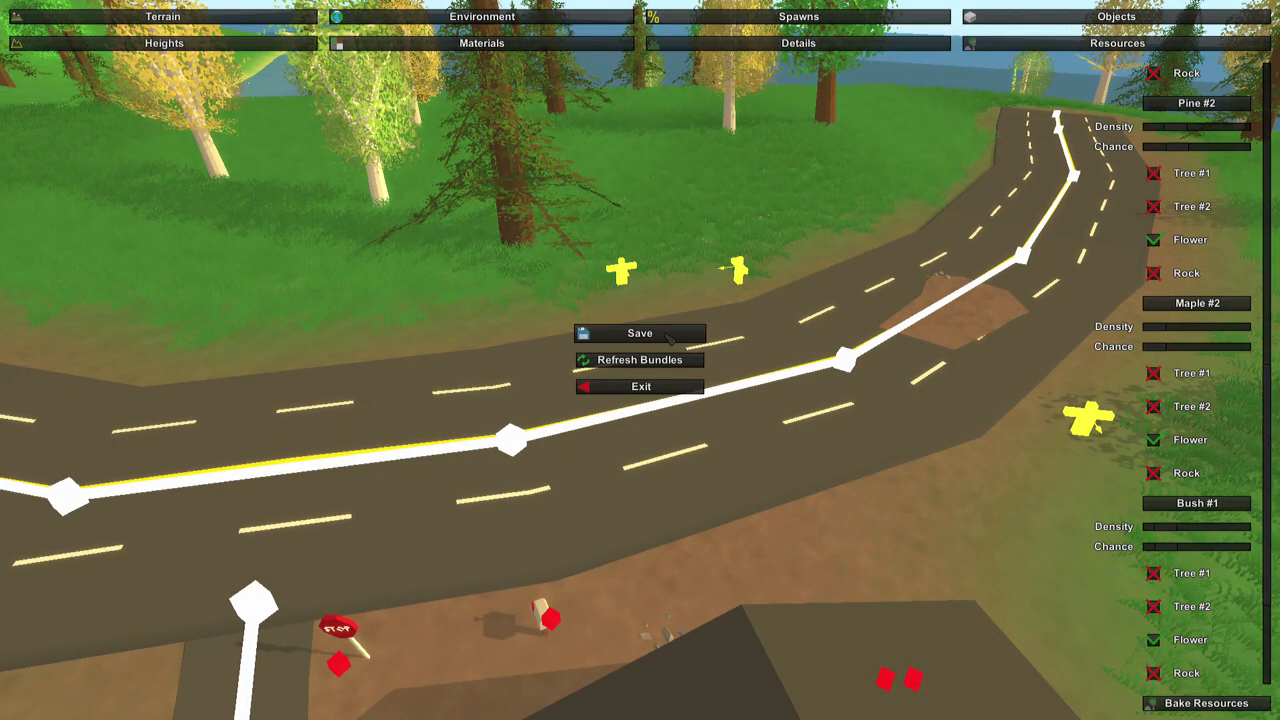
left_click(660, 388)
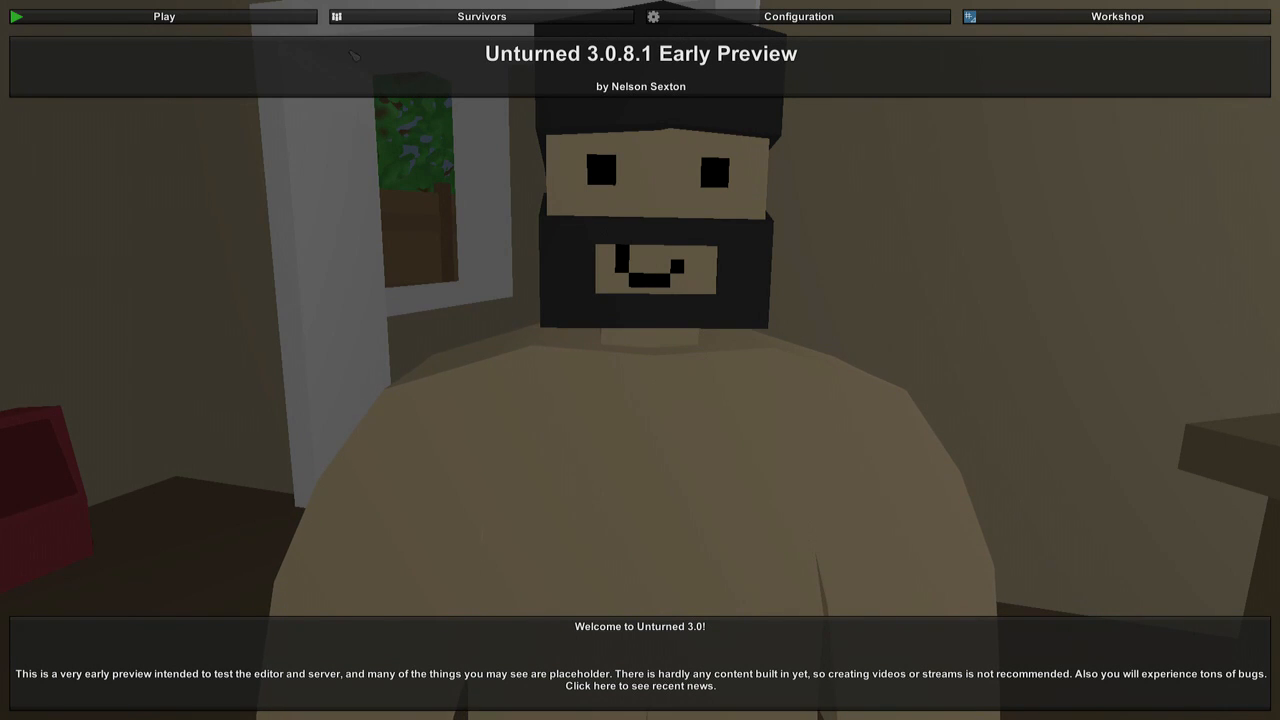
Start a singleplayer game on the MeLikeBigBoom map.
left_click(290, 16)
left_click(846, 47)
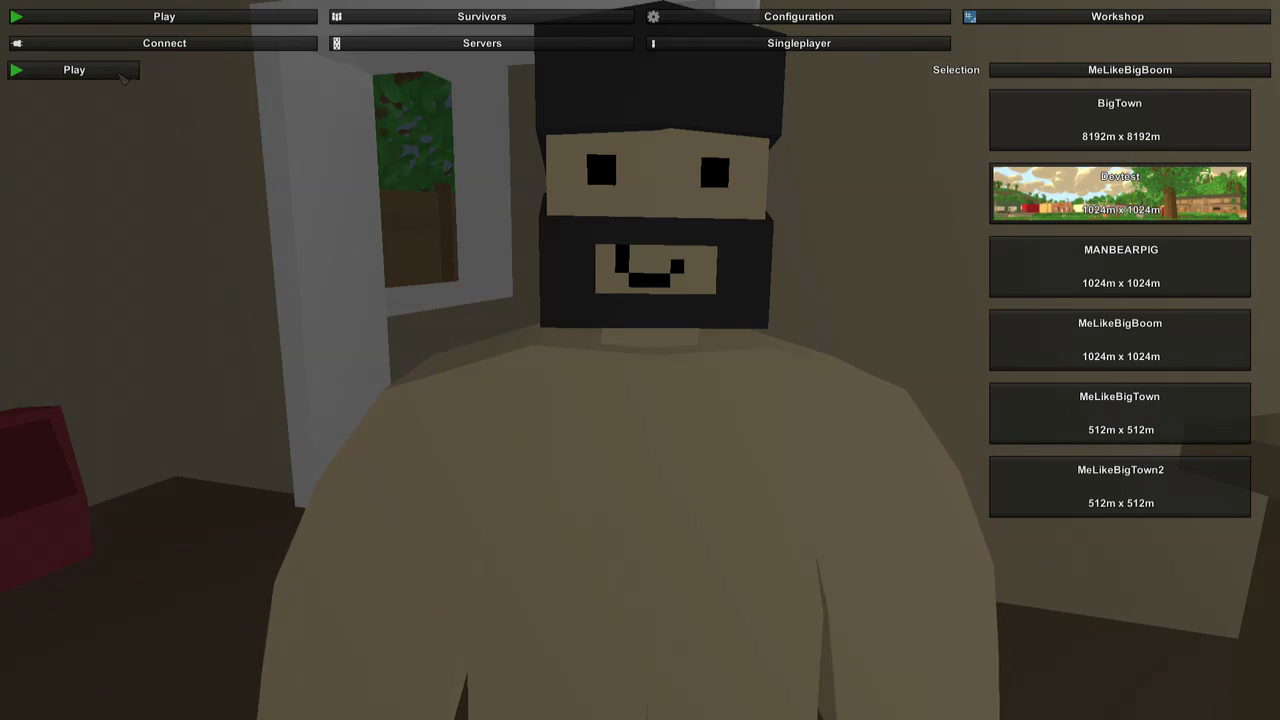
left_click(74, 70)
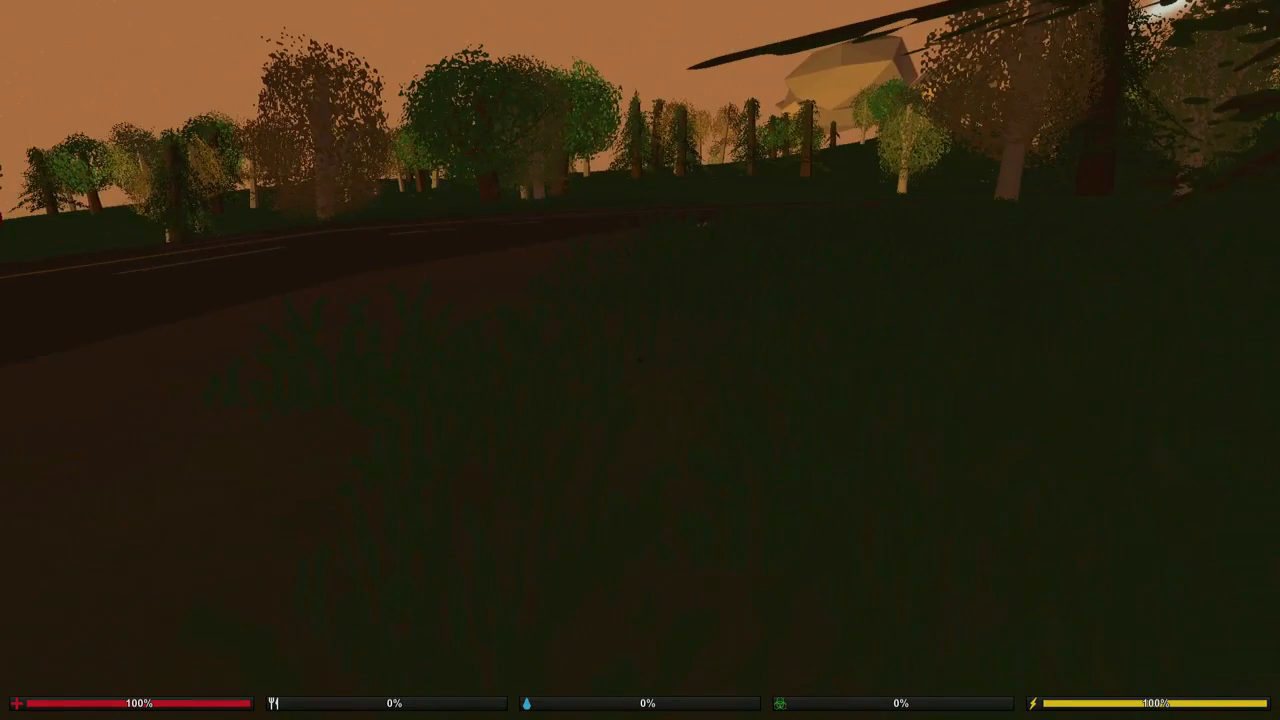
Cross the main road to the house and inspect the spawned item beside the mailbox.
key("shift+w")
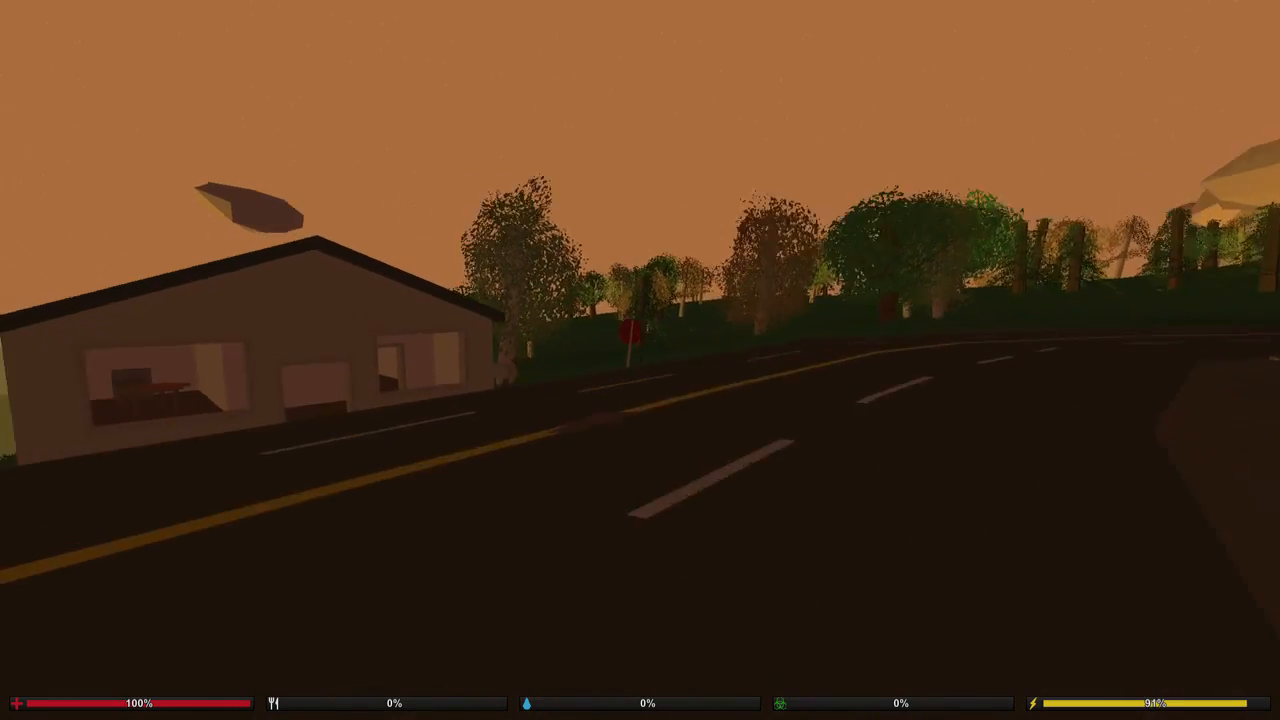
key("shift+w")
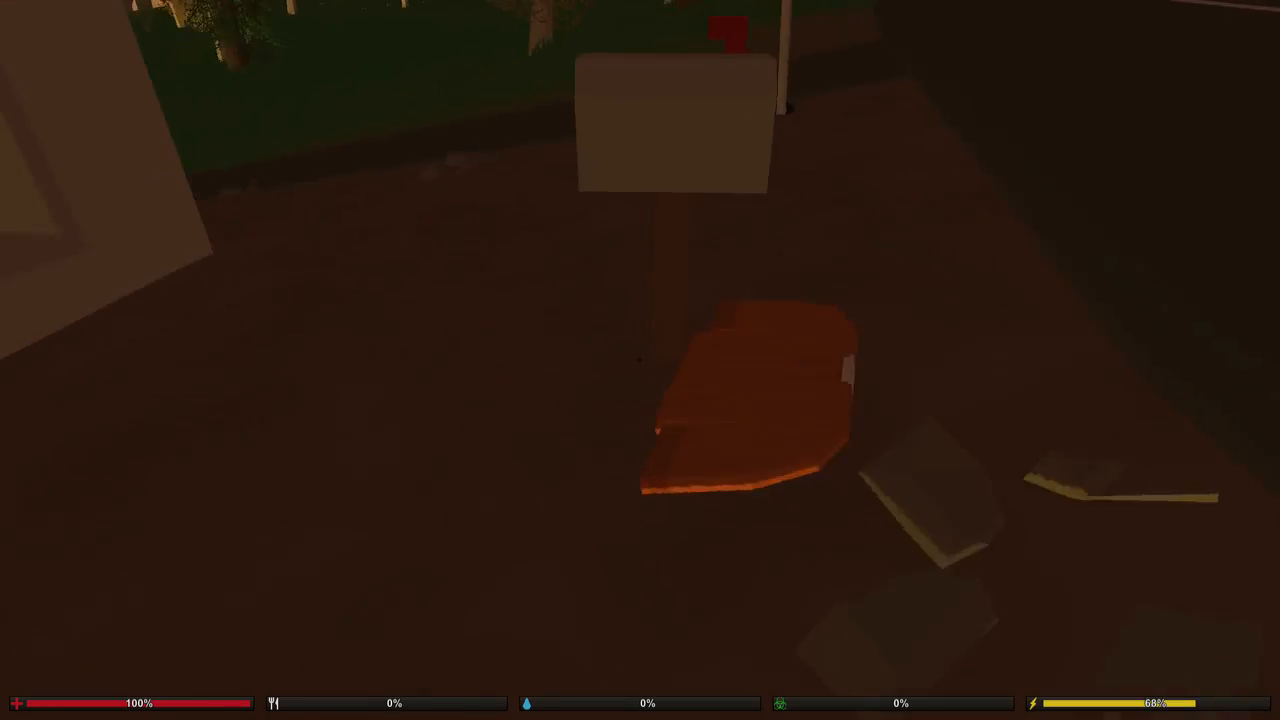
key("w")
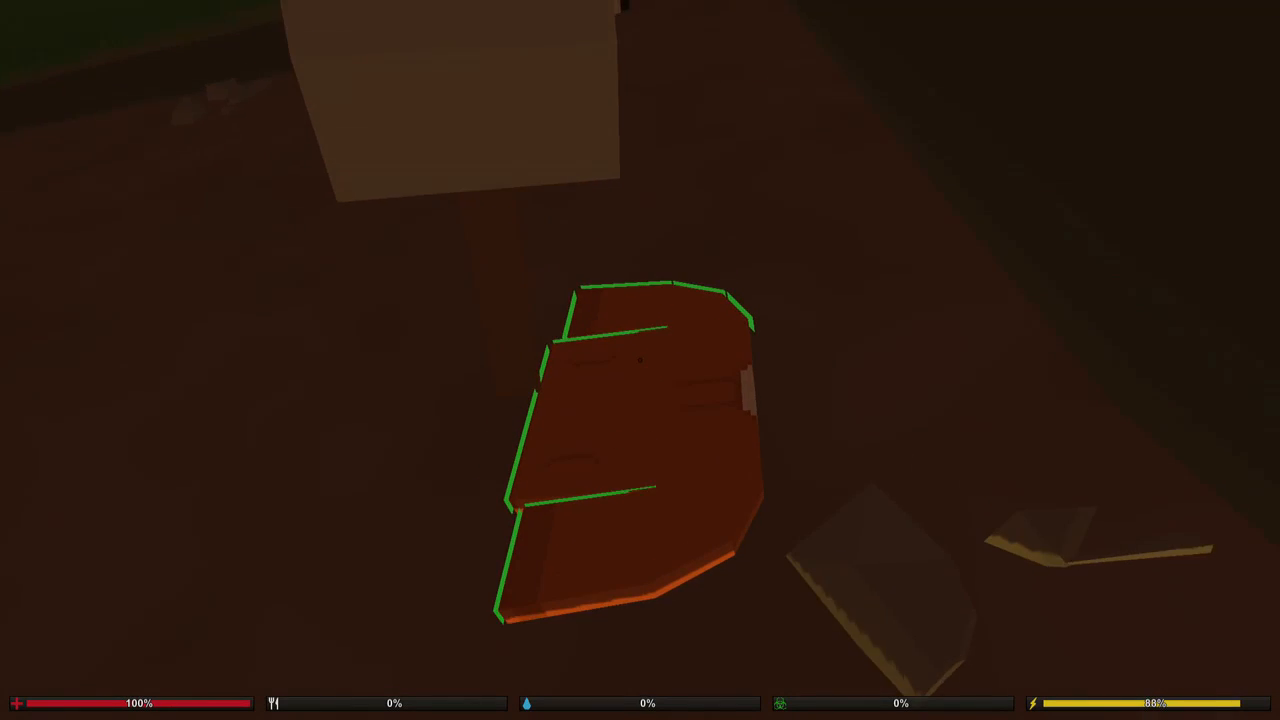
Walk through the rooms of the house to check its furniture and item spawns.
key("shift+w")
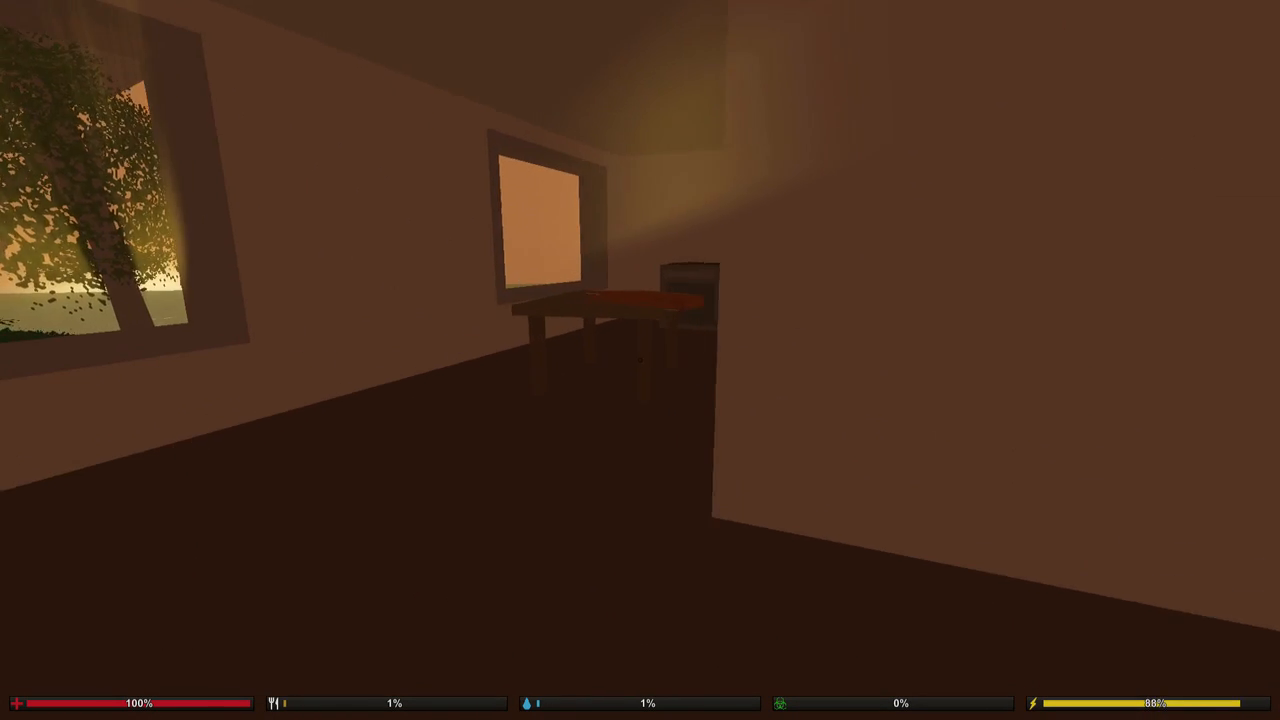
key("f")
key("shift+w")
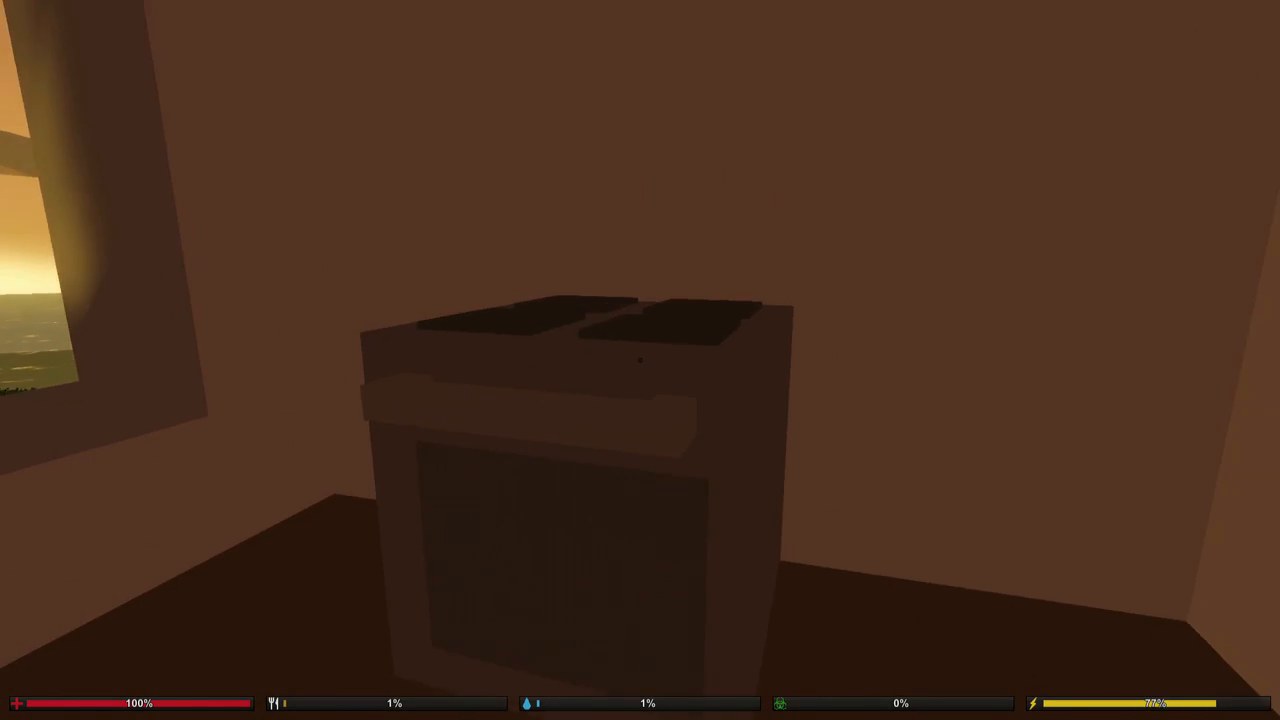
key("shift+w")
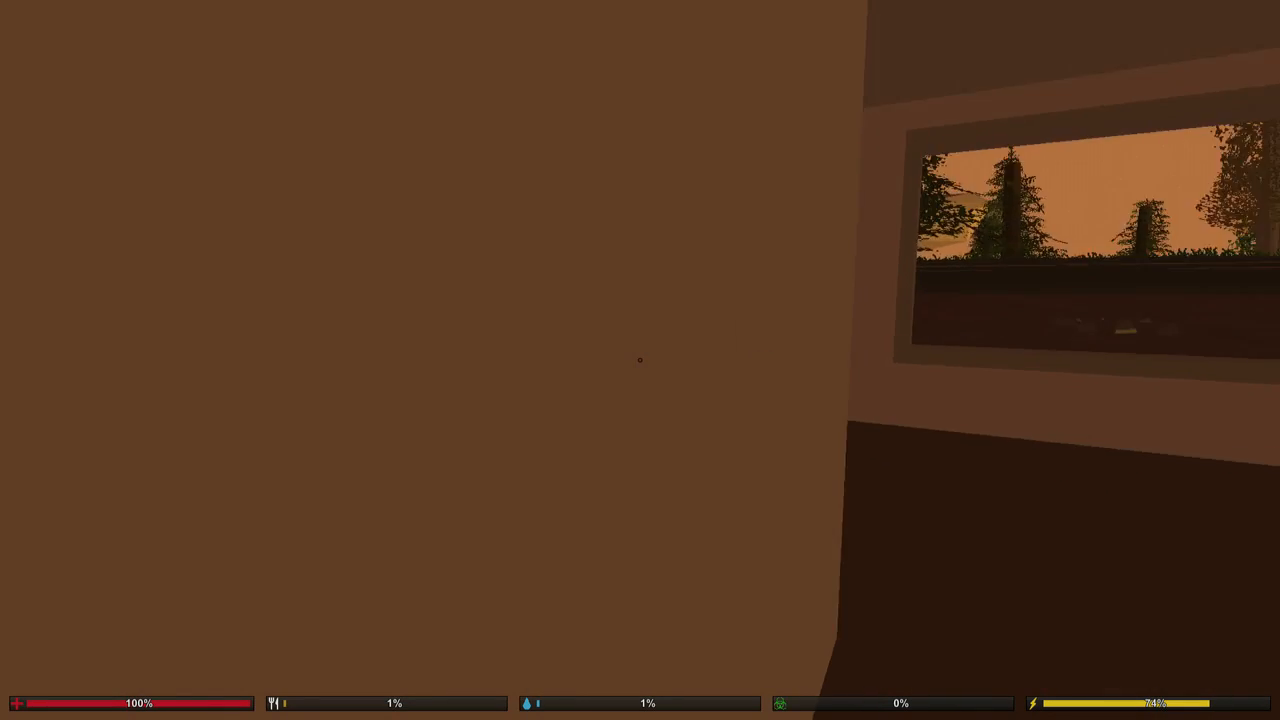
key("shift+w")
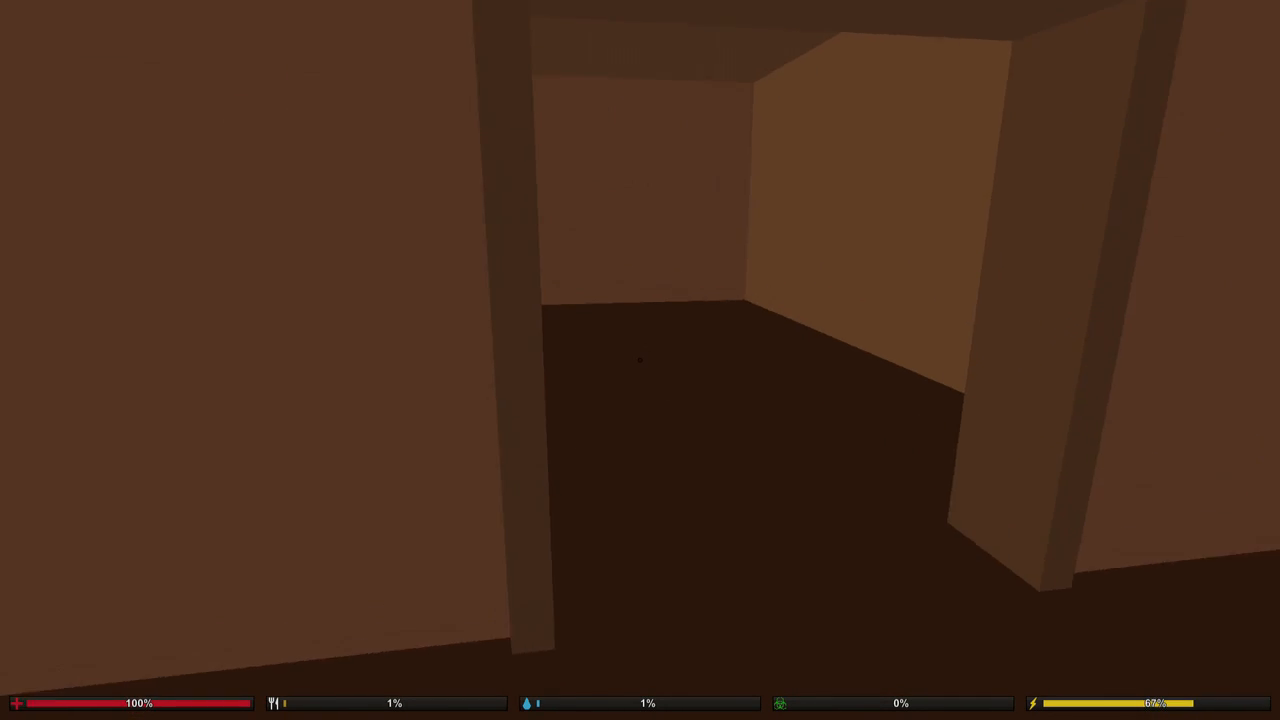
key("shift+w")
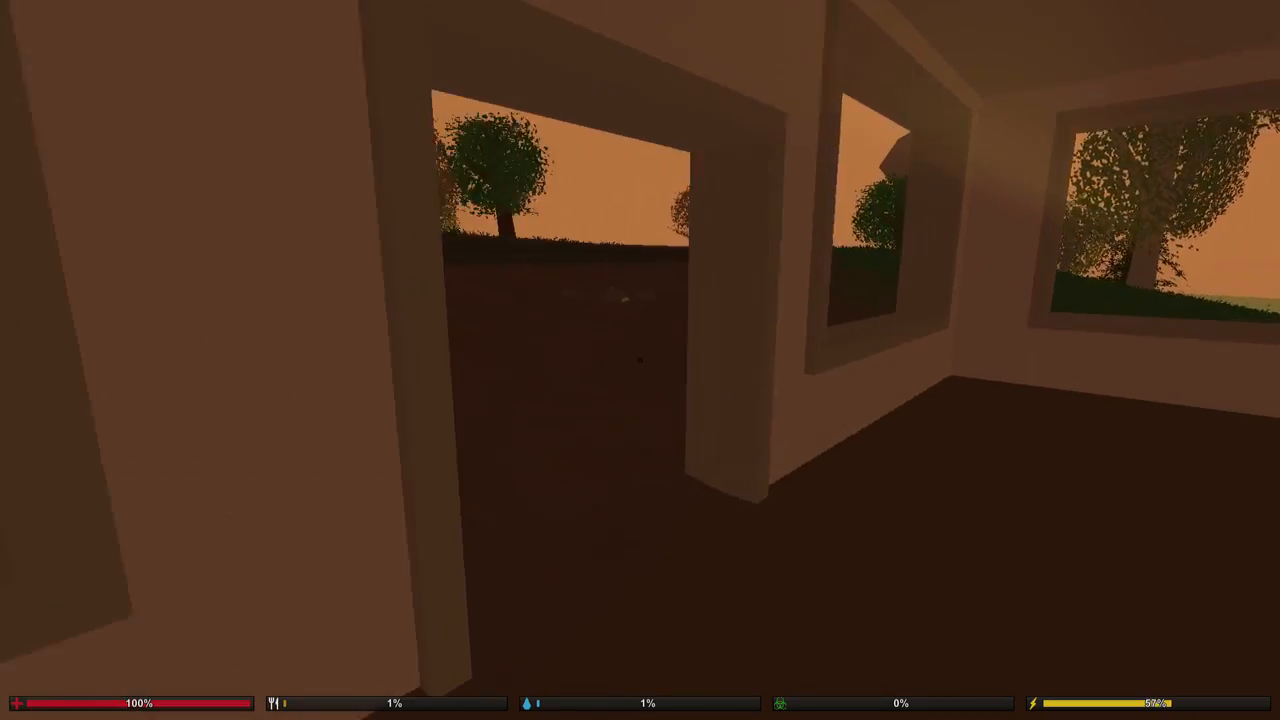
Follow the dirt road to the shore and check the Beach item spawns.
key("shift+w")
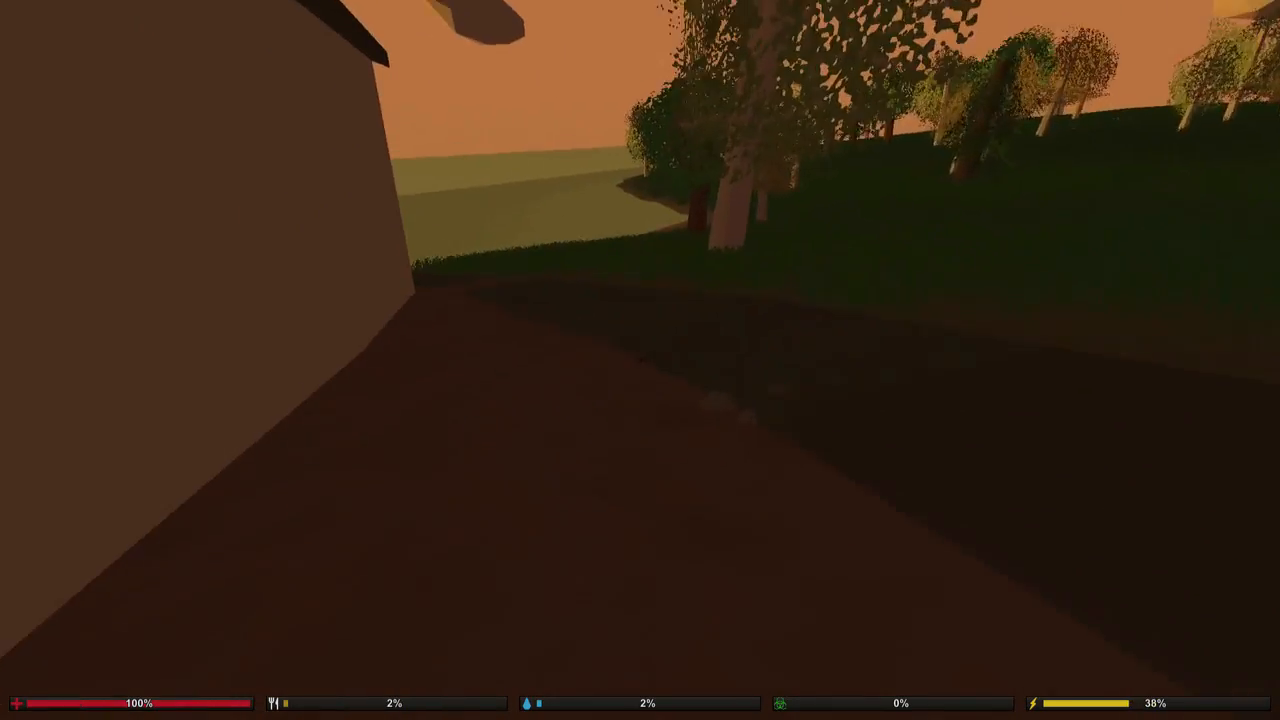
key("shift+w")
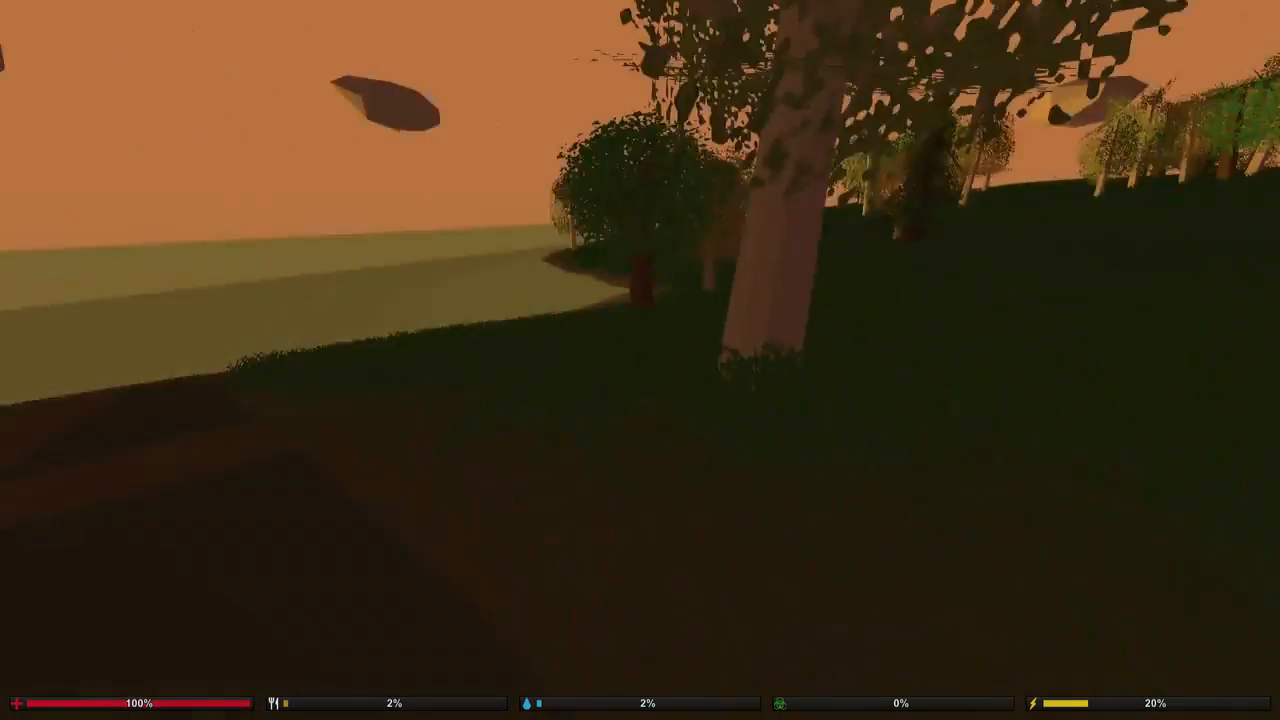
key("shift+w")
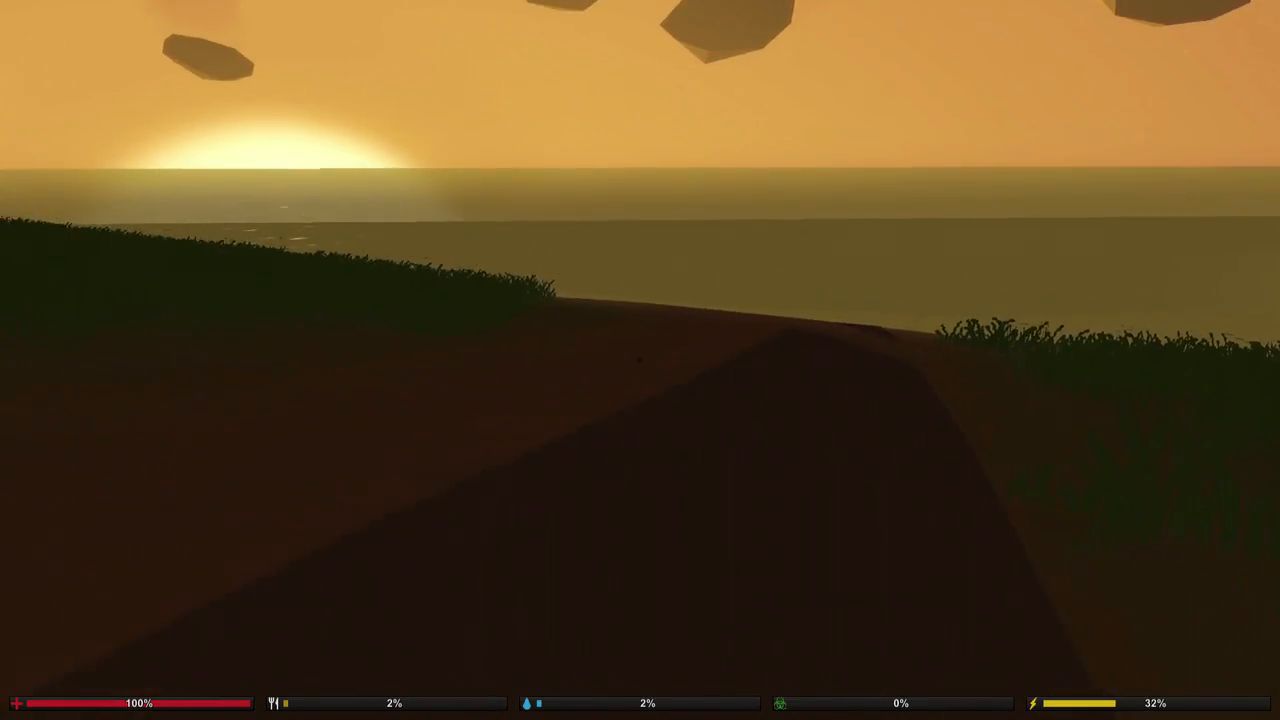
key("a")
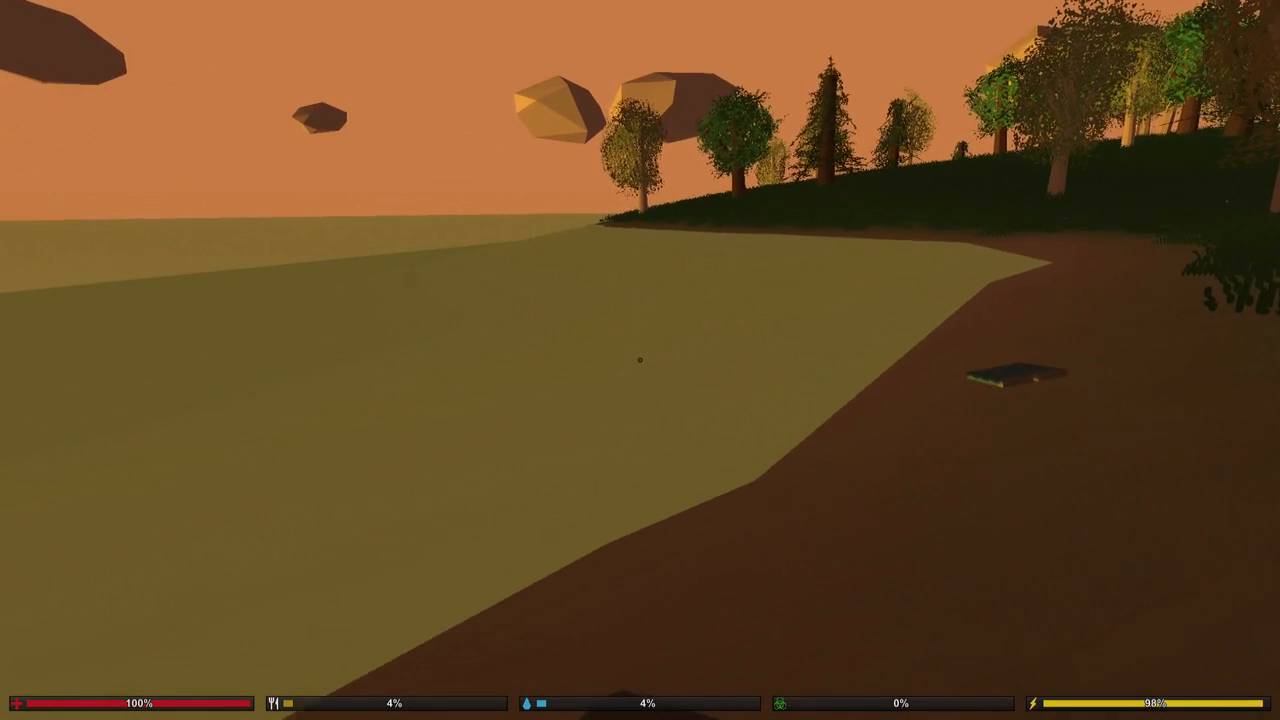
key("a")
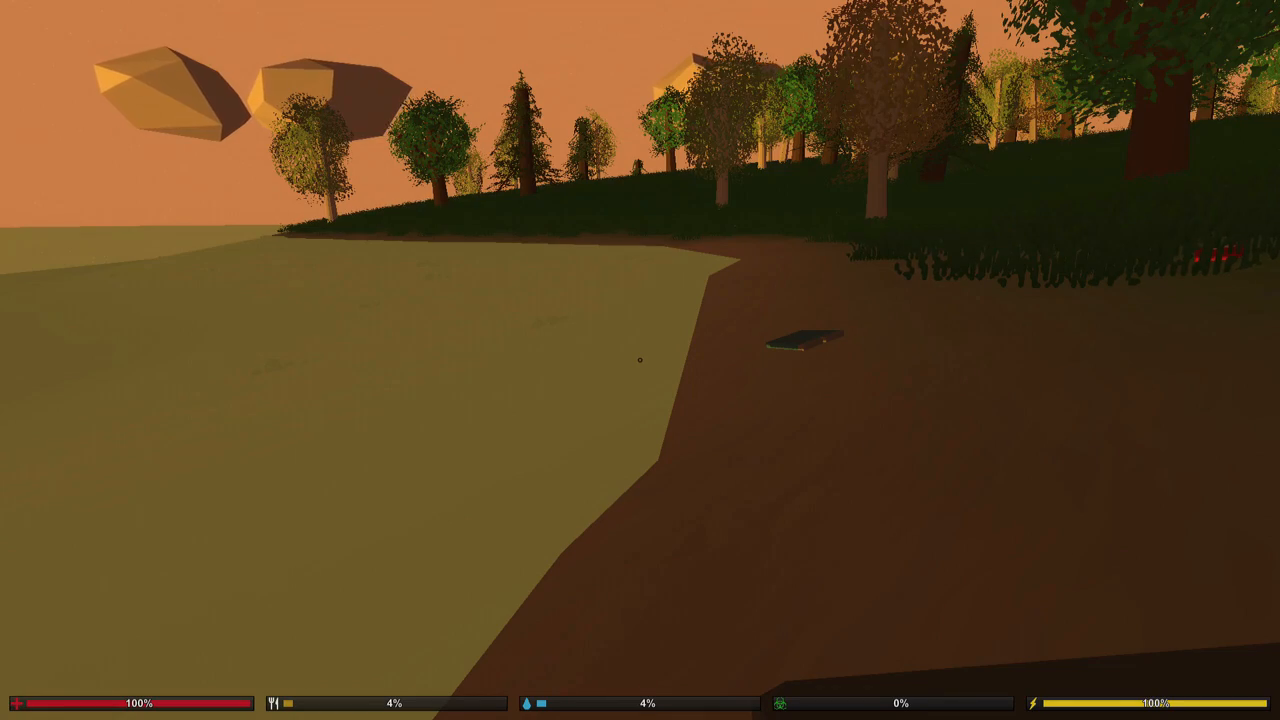
key("shift+w")
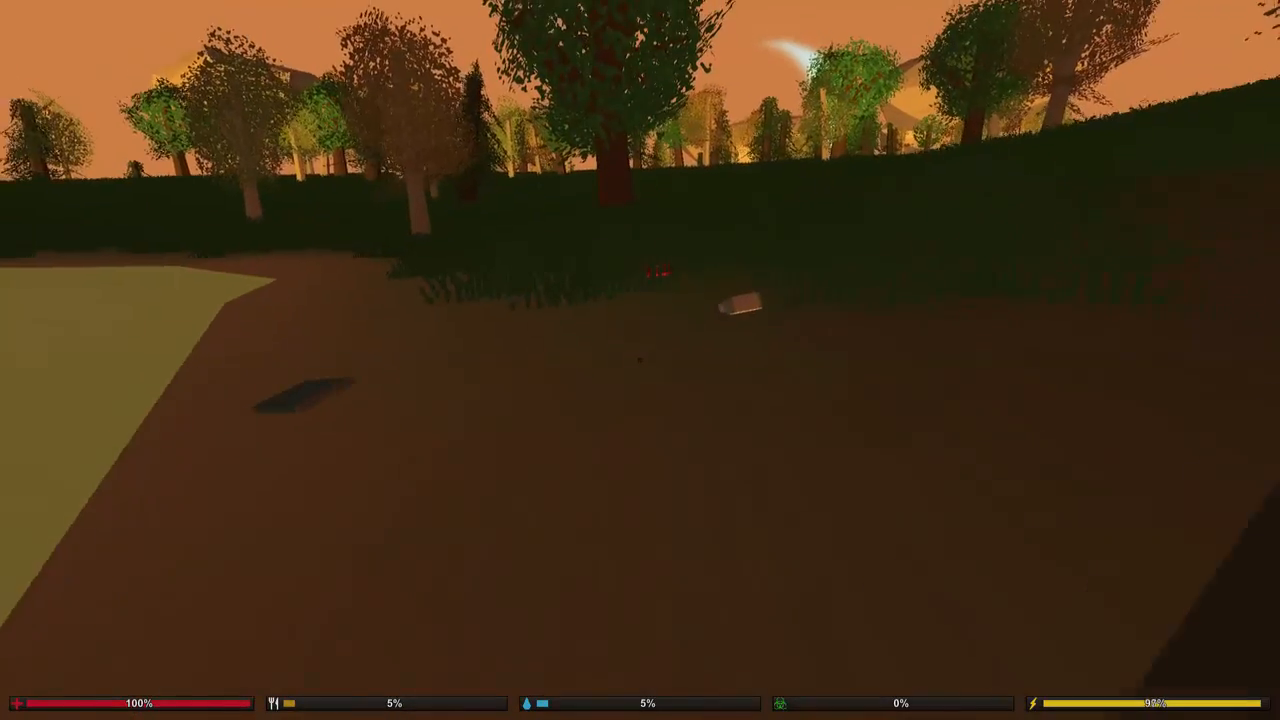
Return along the dirt road past the house to the stop sign at the main road.
key("shift+w")
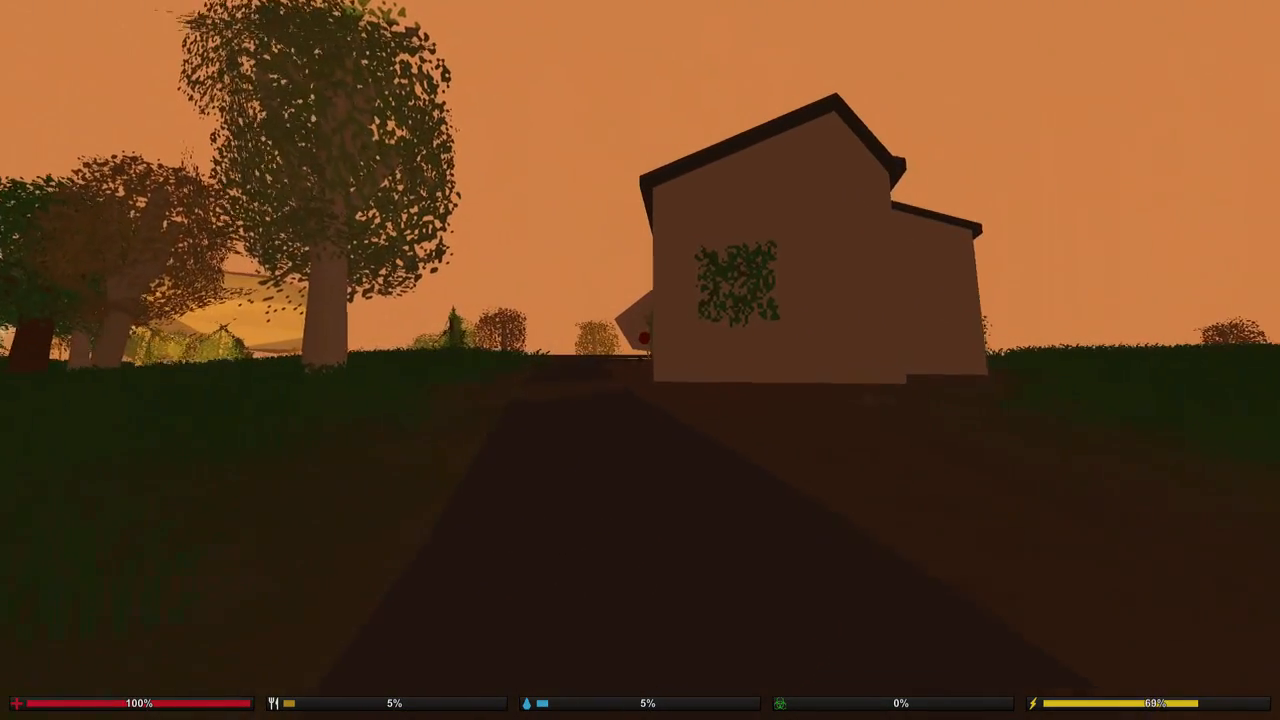
key("shift+w")
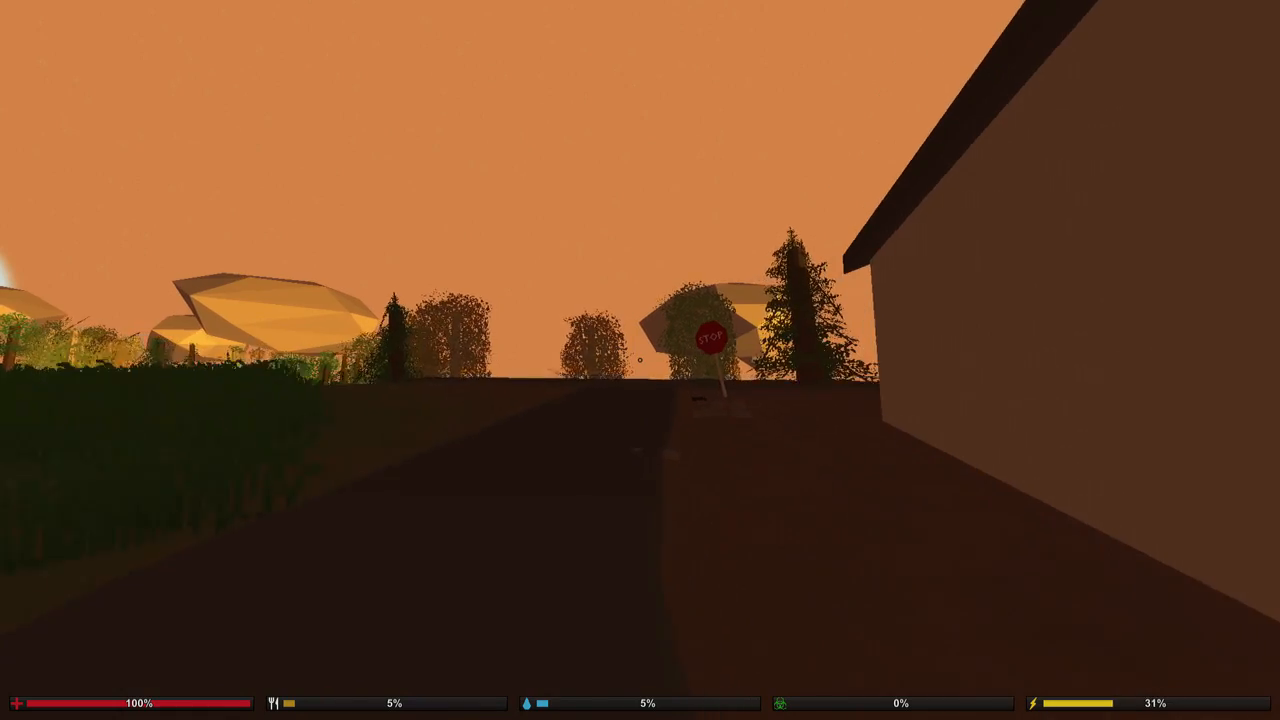
key("shift+w")
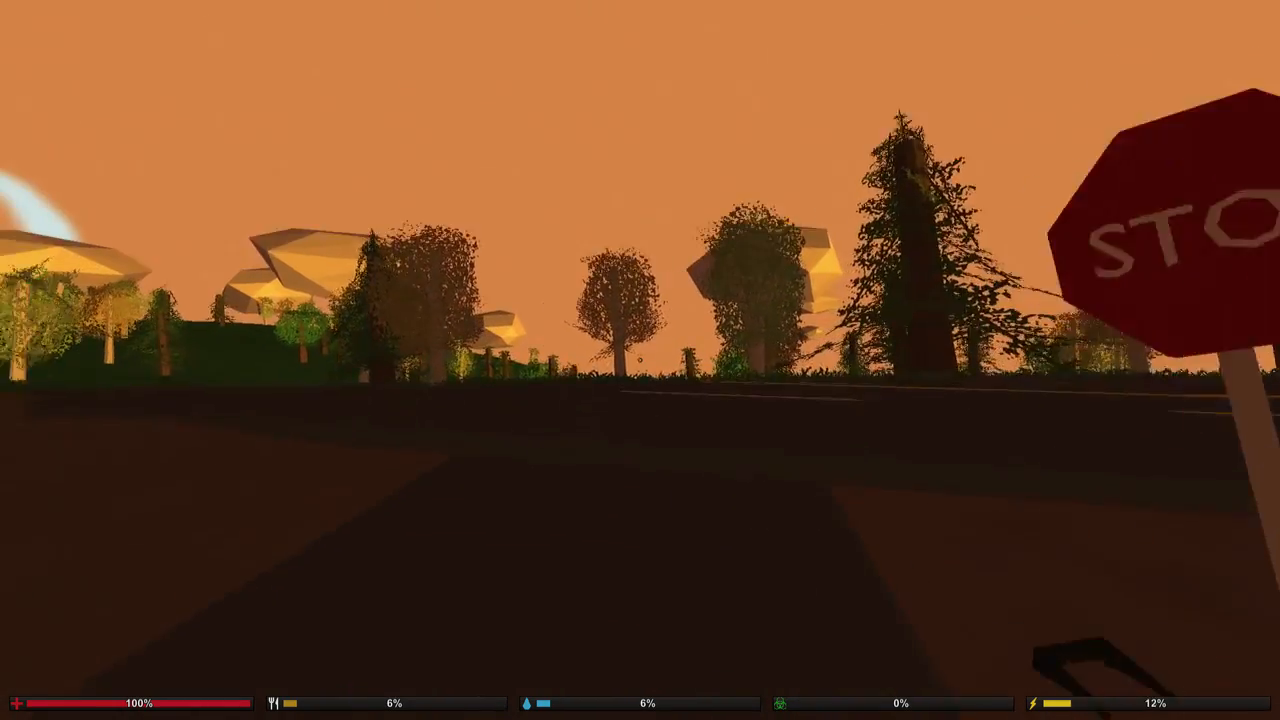
Walk along the main road opposite the house to inspect its lane markings, the stop sign and the surrounding trees.
key("shift+w")
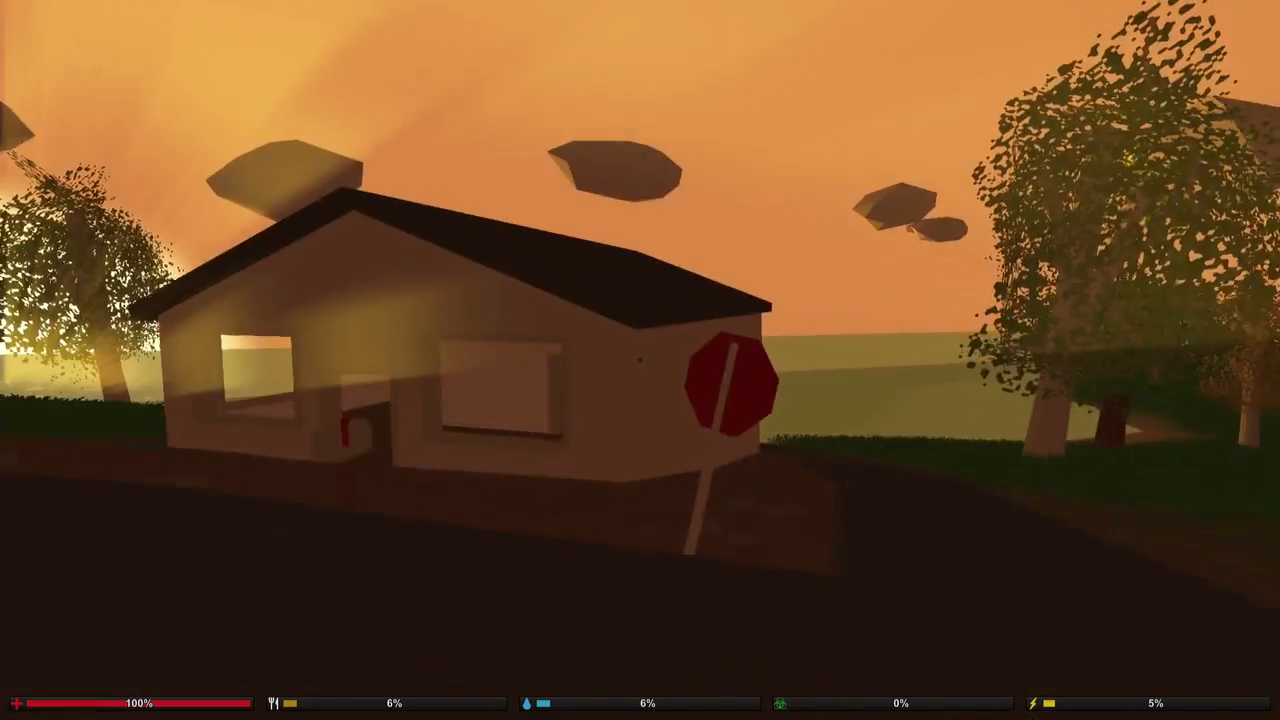
key("shift+w")
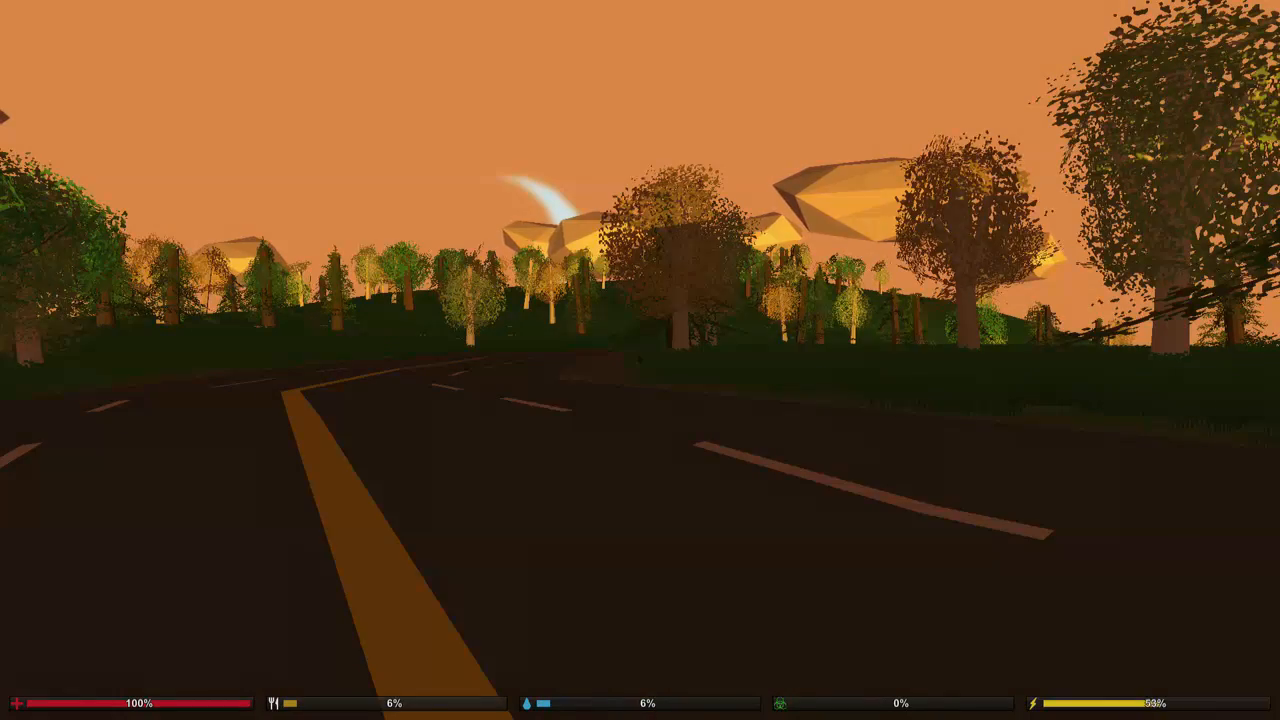
key("s")
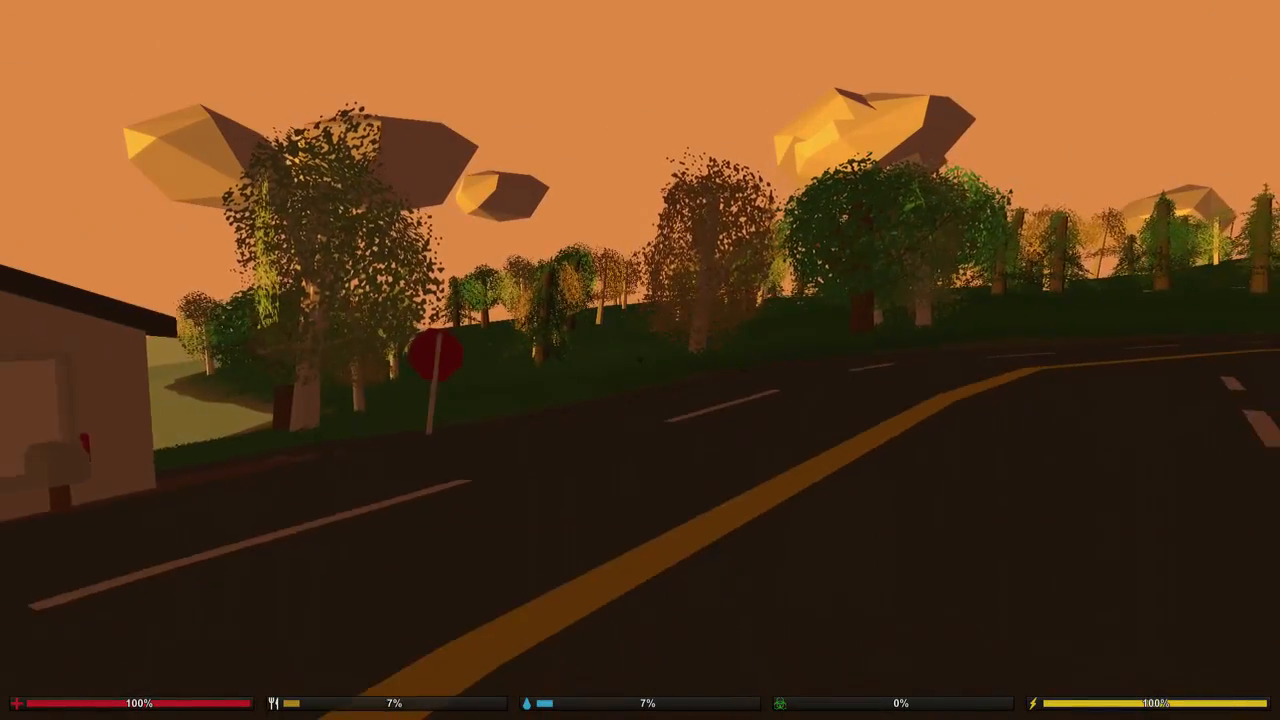
key("s")
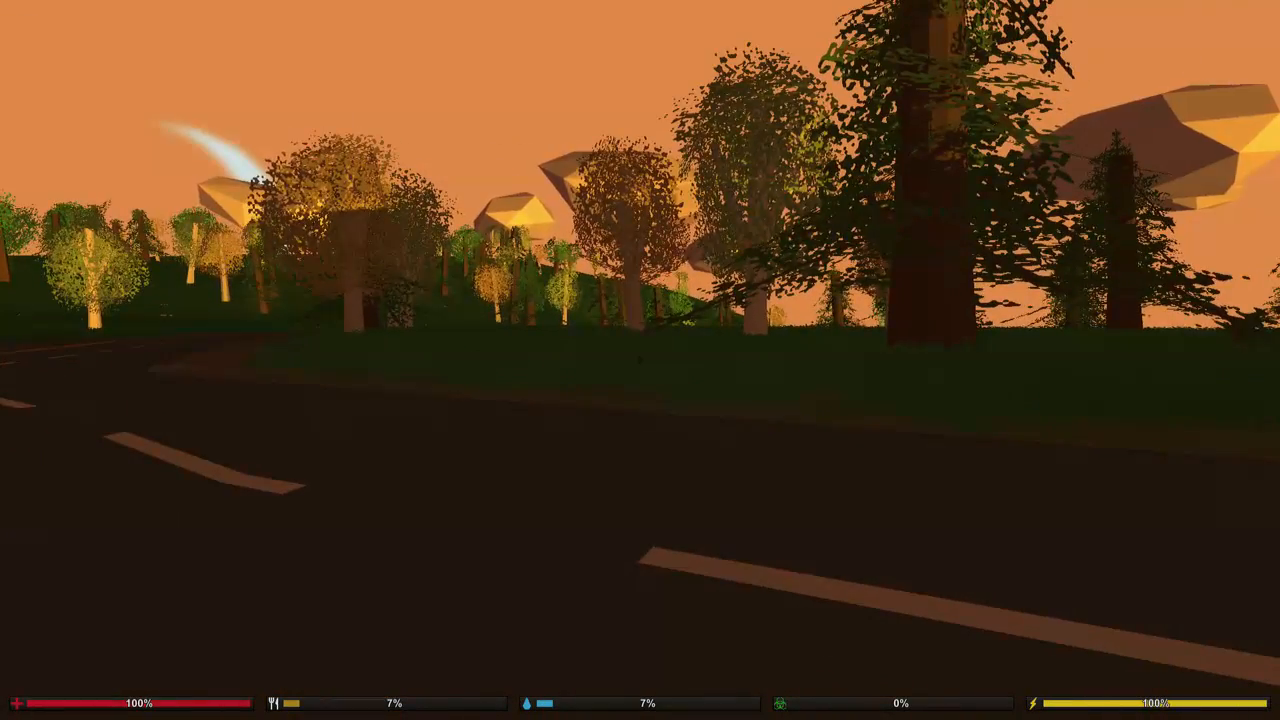
key("shift+w")
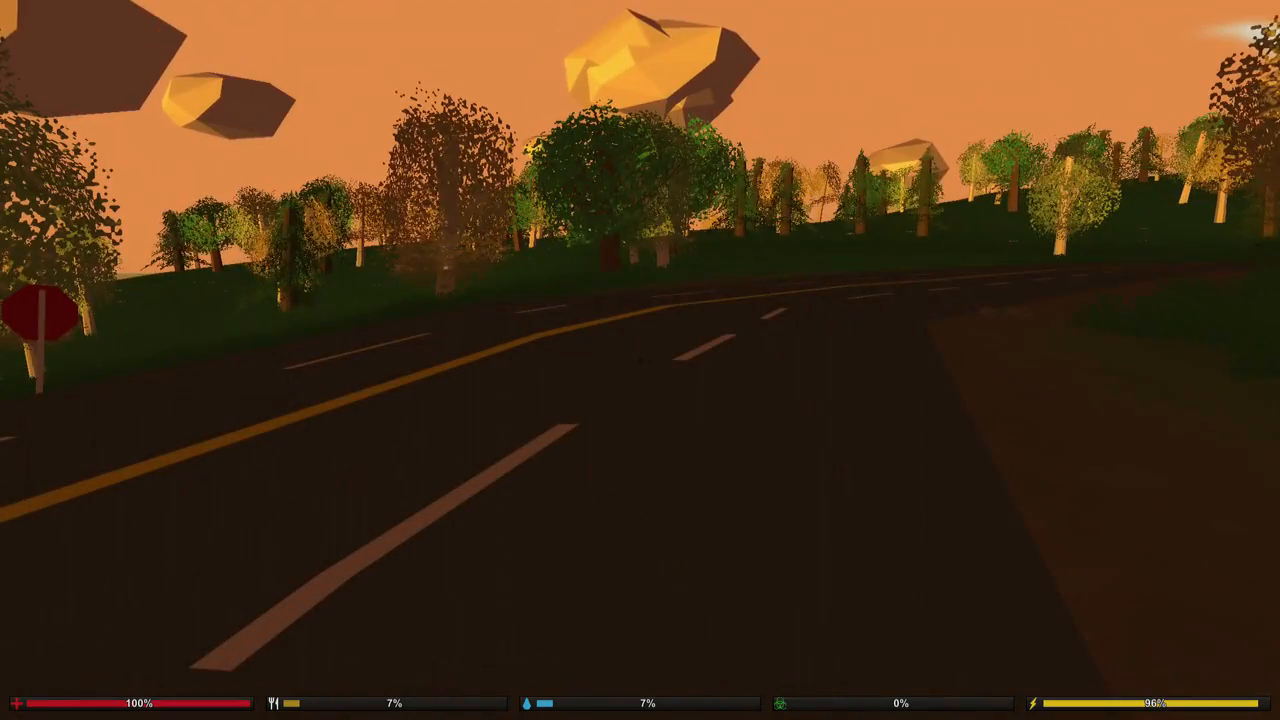
key("w")
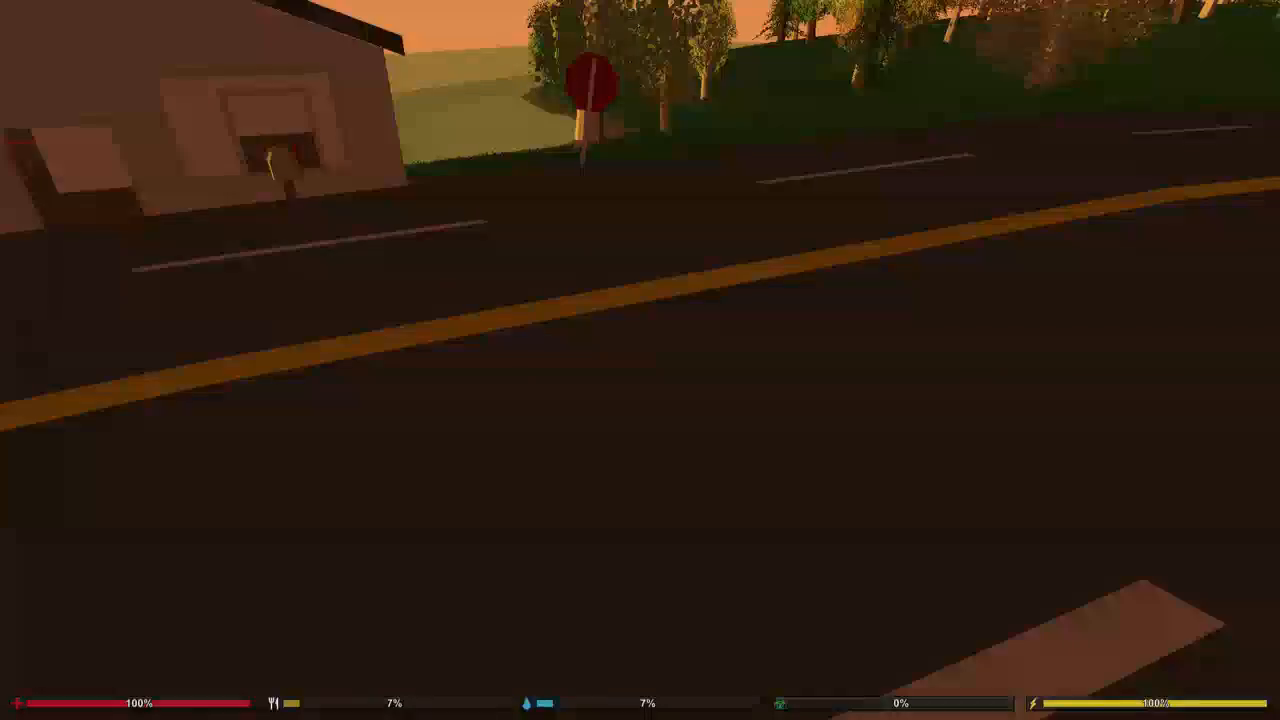
key("w")
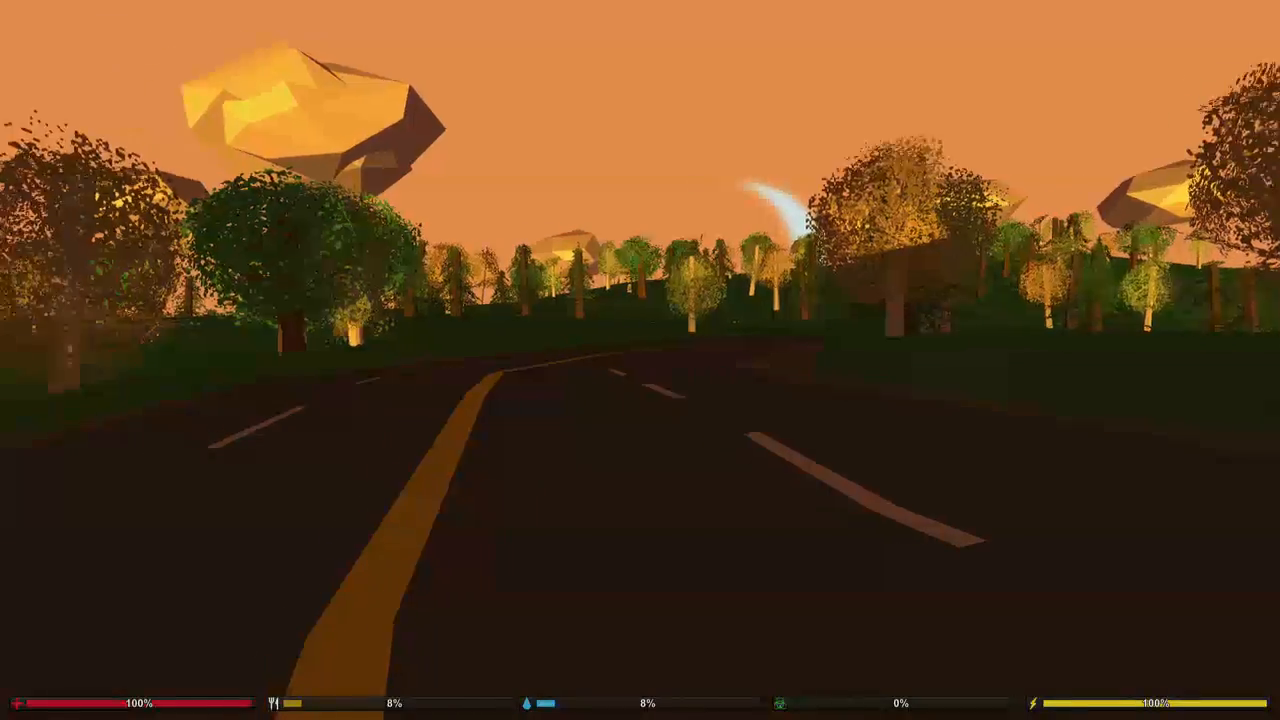
key("shift+w")
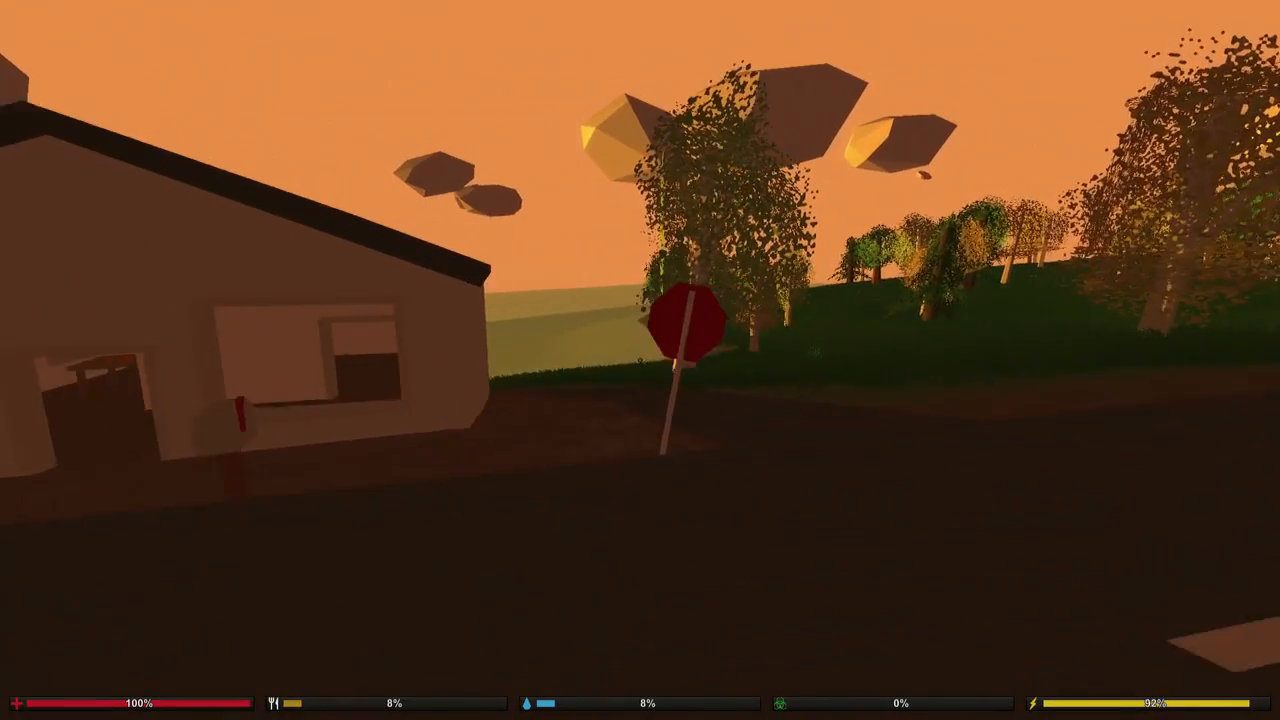
Equip the Shades from the inventory beside the stop sign and return to the front of the house.
key("shift+w")
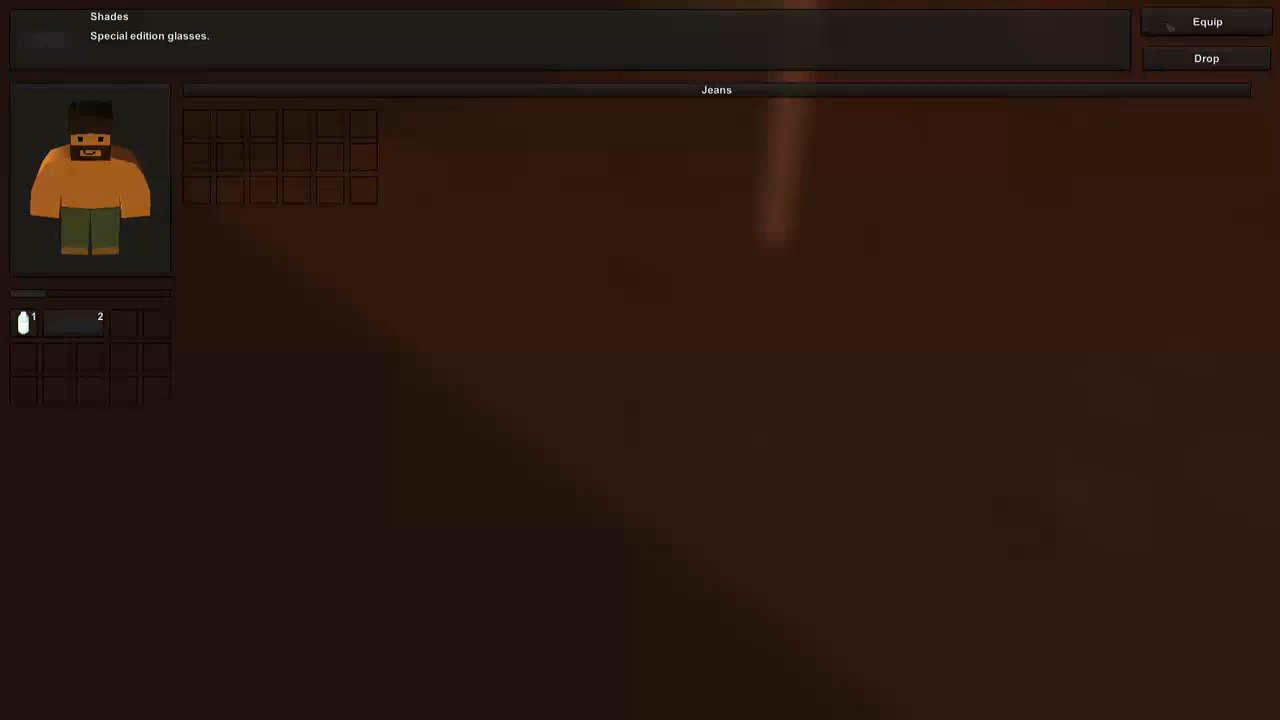
left_click(1170, 26)
key("g")
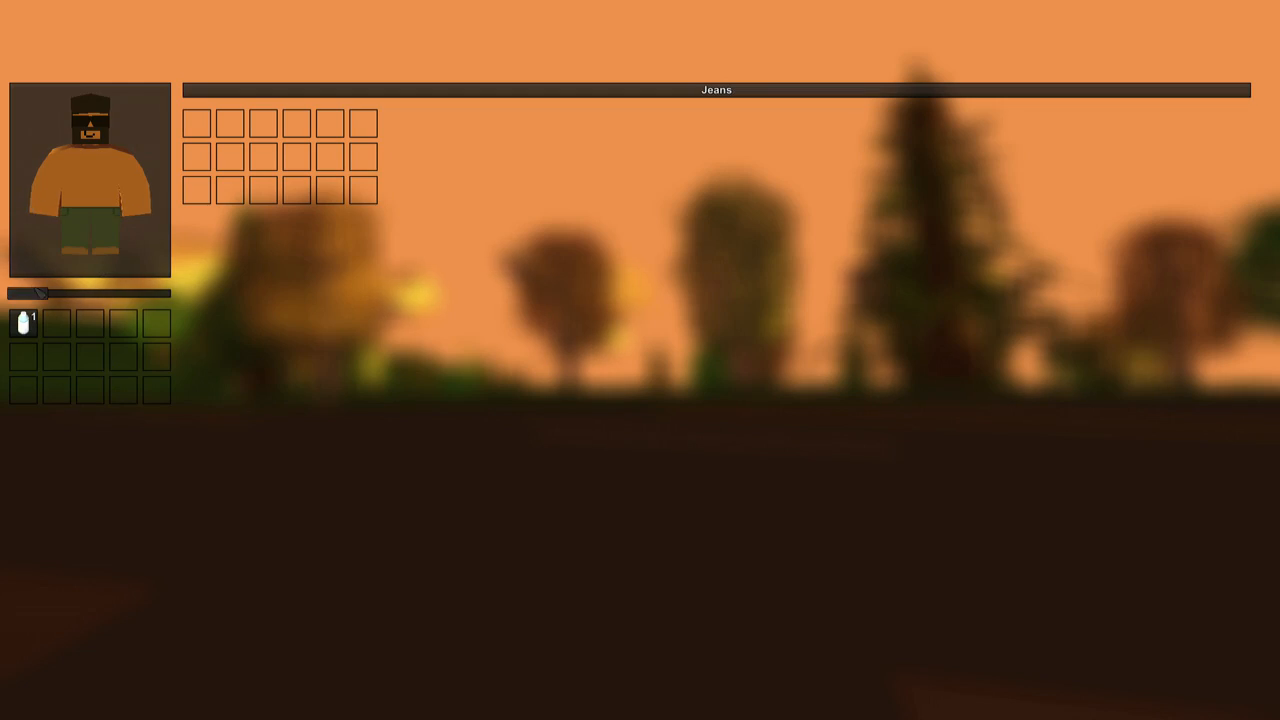
key("g")
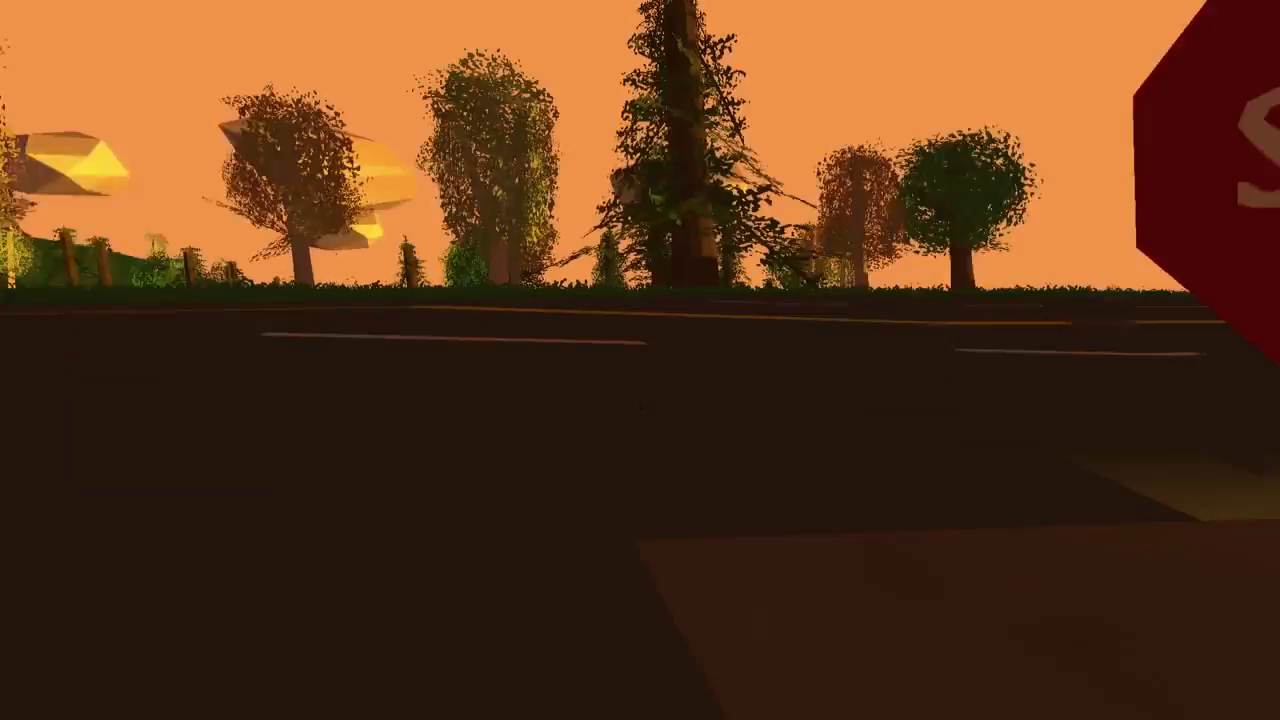
key("w")
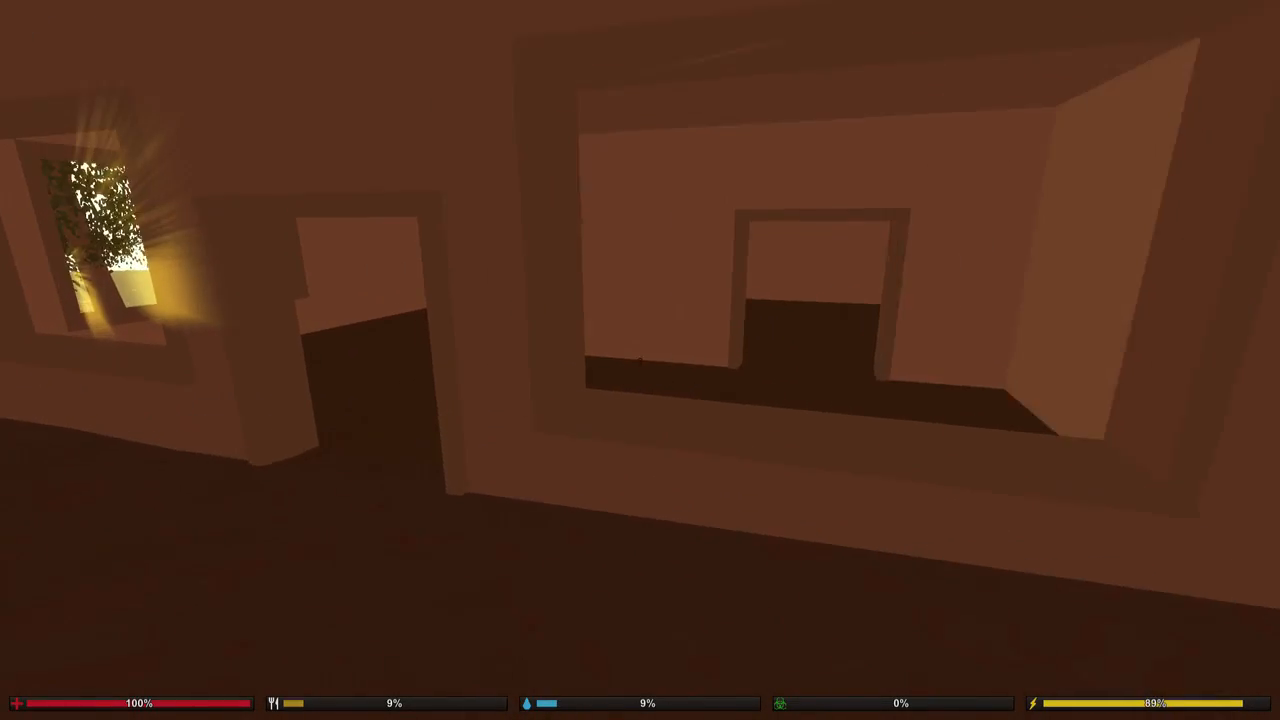